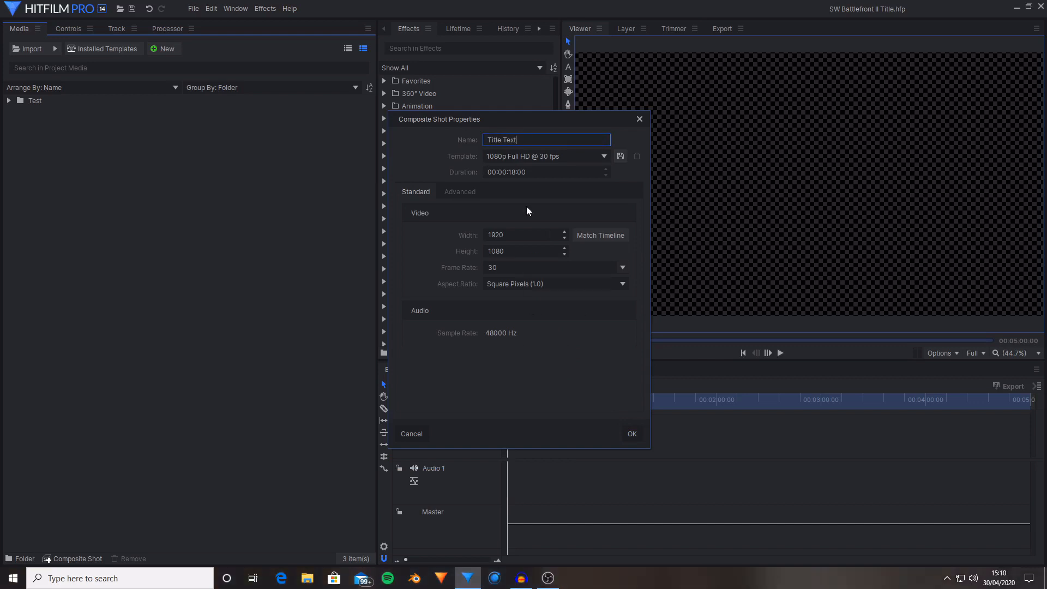
Create the "Title Text" composite shot and add a new text layer to it
click(632, 434)
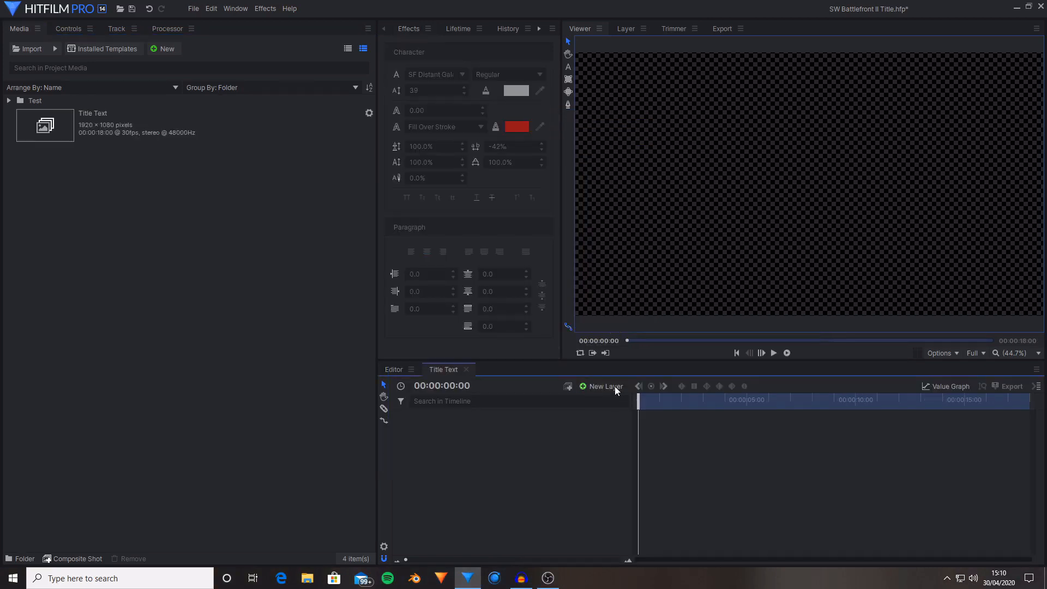
click(614, 386)
click(600, 412)
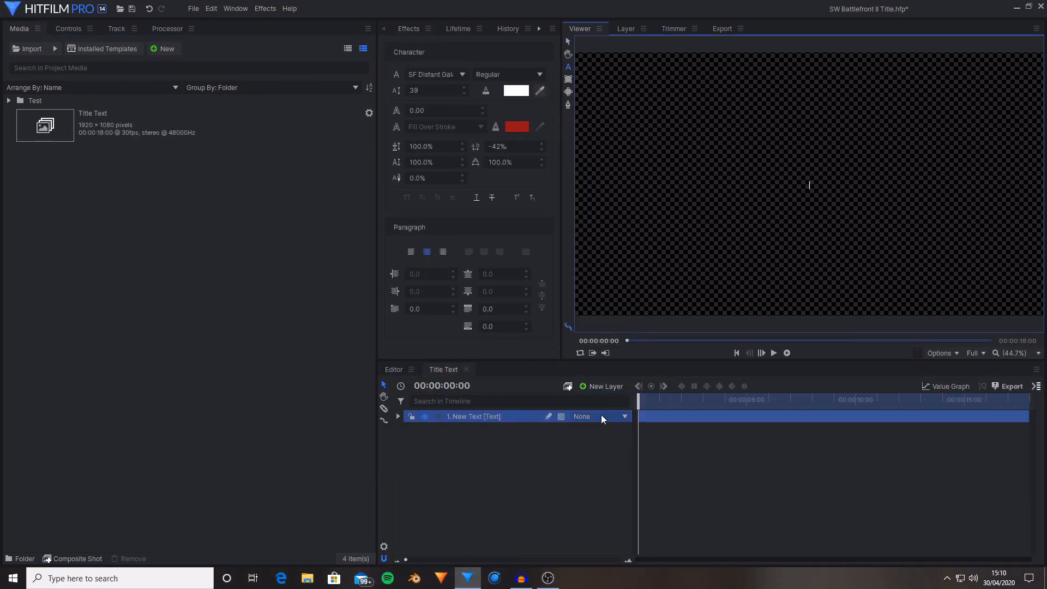
Set the text layer's font to Bell MT and enter the title BATTLEFRONT II
click(541, 29)
click(509, 30)
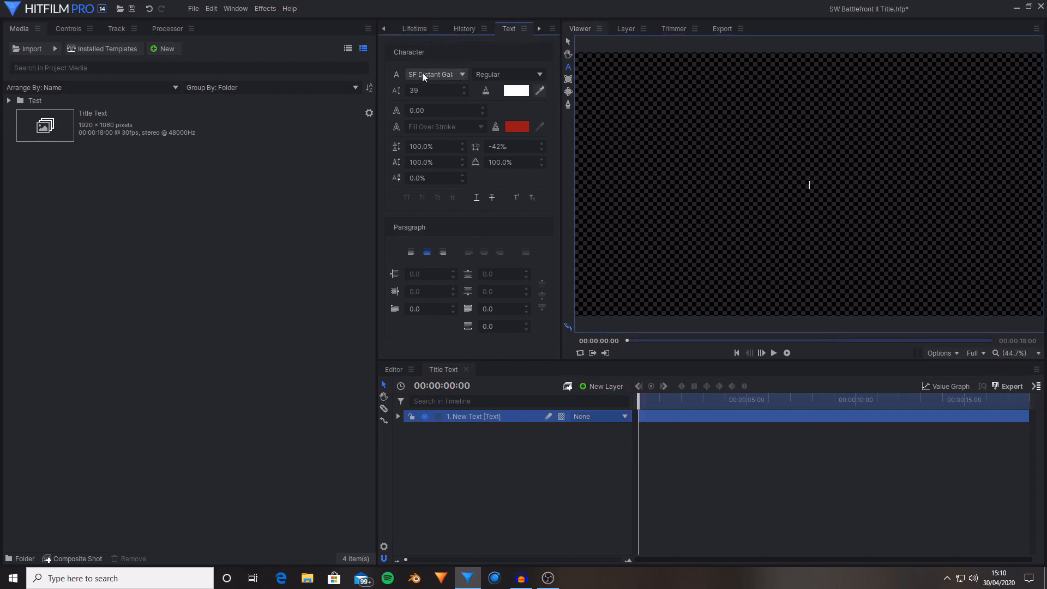
click(451, 74)
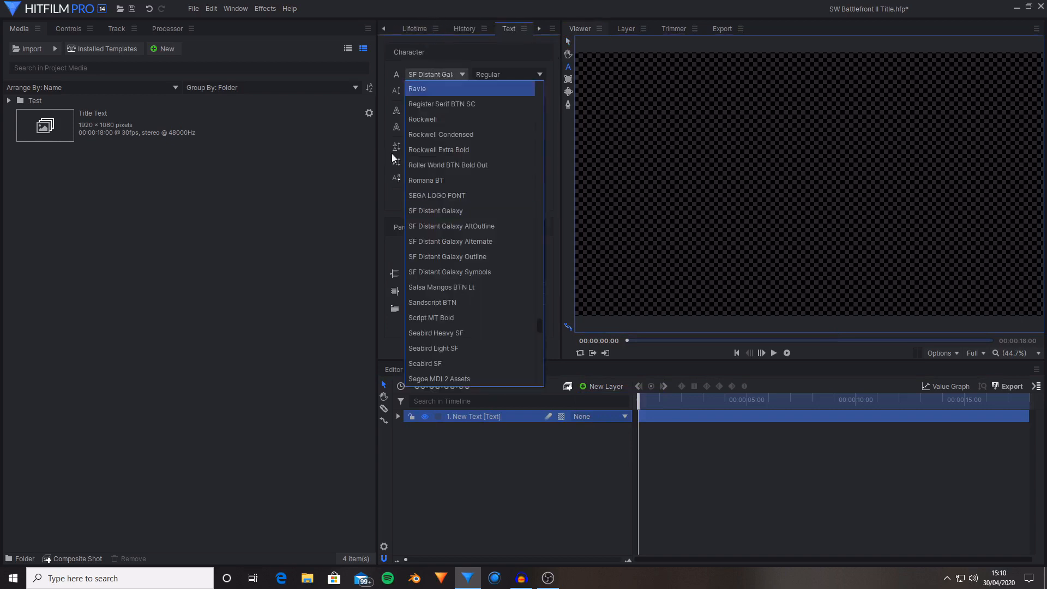
scroll(499, 205, up, 15)
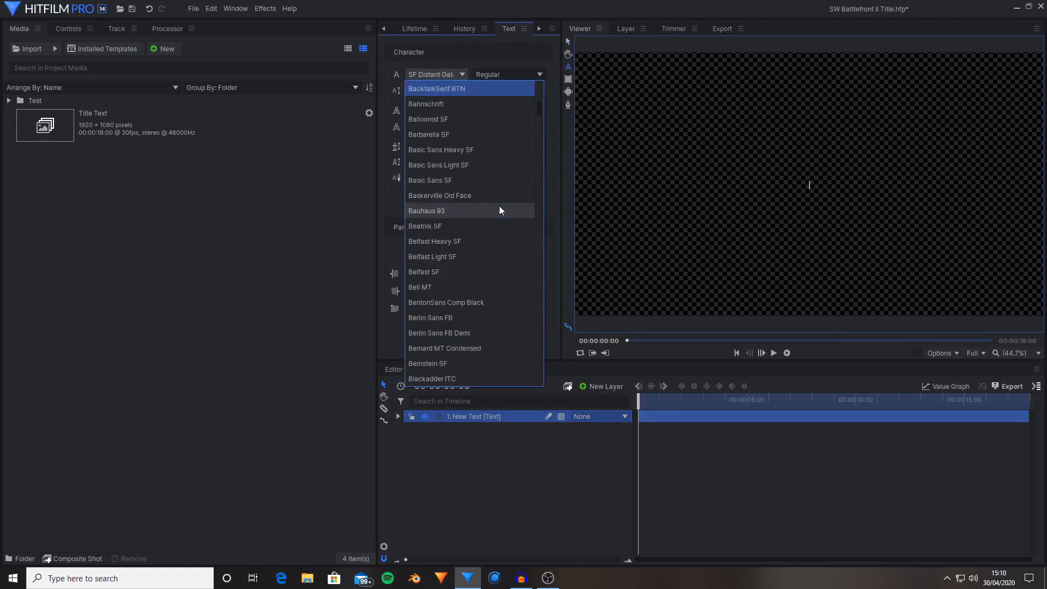
click(441, 287)
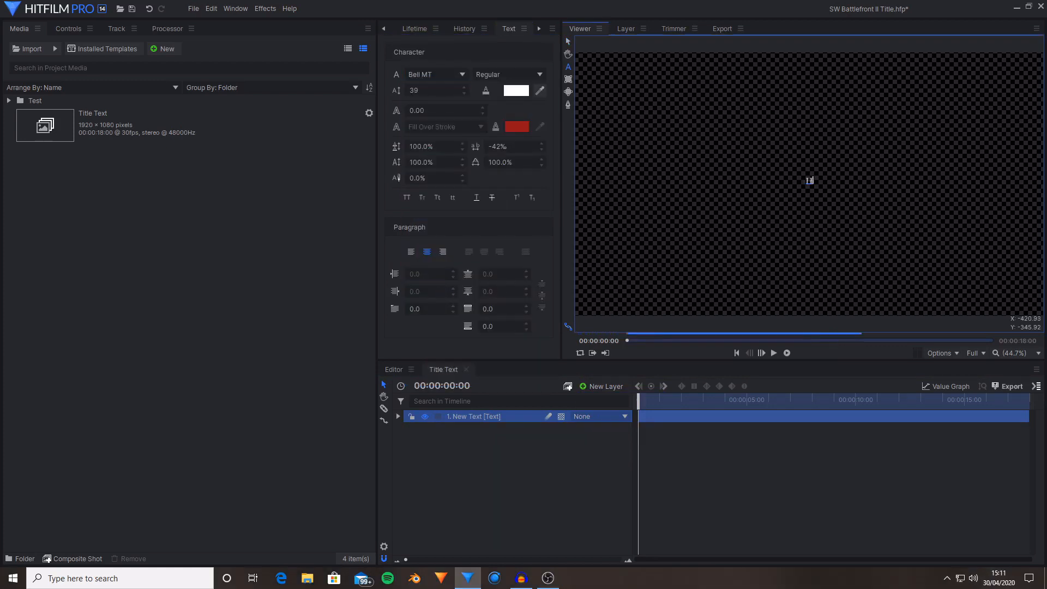
text(BATTLEFRONT II)
Set the font size of the whole BATTLEFRONT II title to 150
key(ctrl+a)
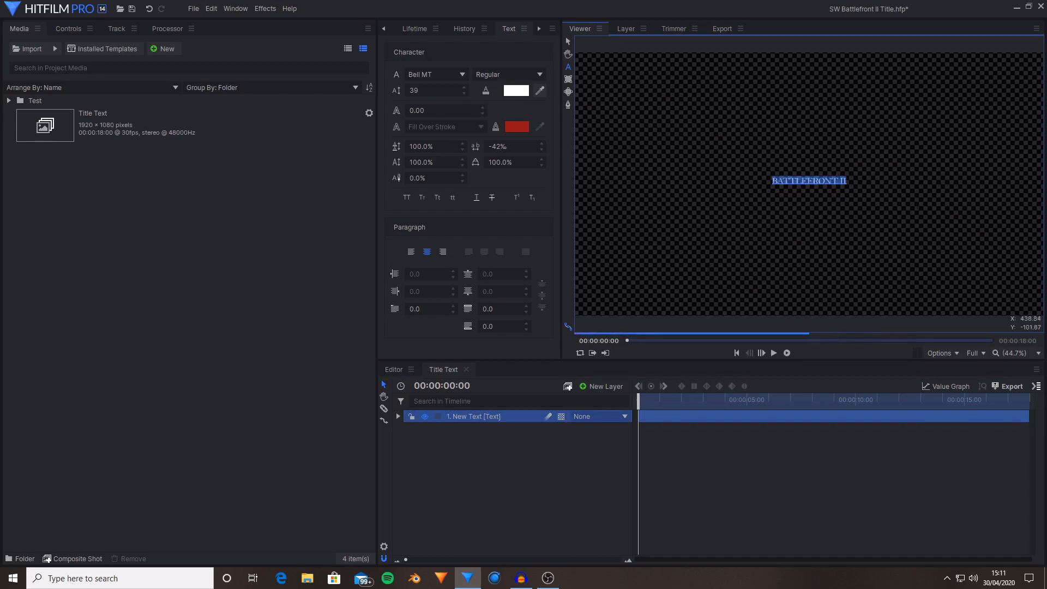
drag(431, 90, 606, 31)
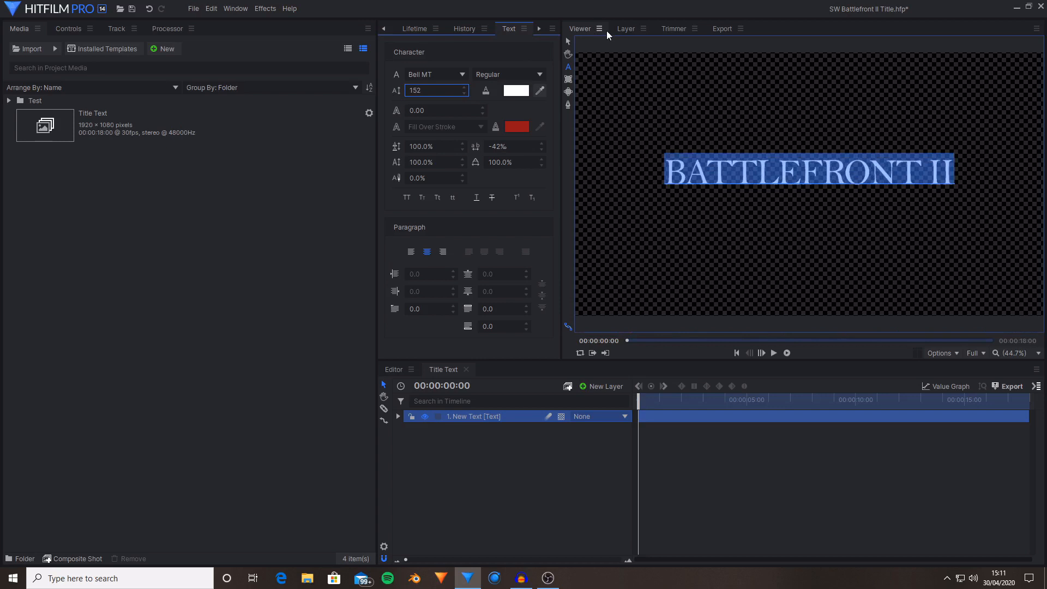
key(Down)
key(Down)
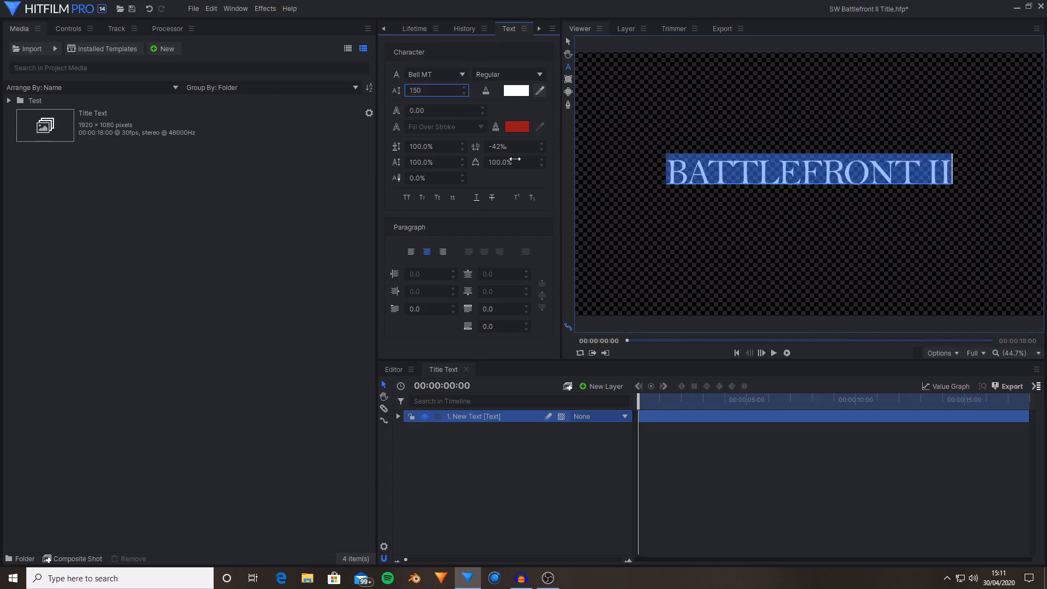
Tune the BATTLEFRONT II title's character spacing to -40 and leave text editing
click(500, 147)
text(-39)
key(Return)
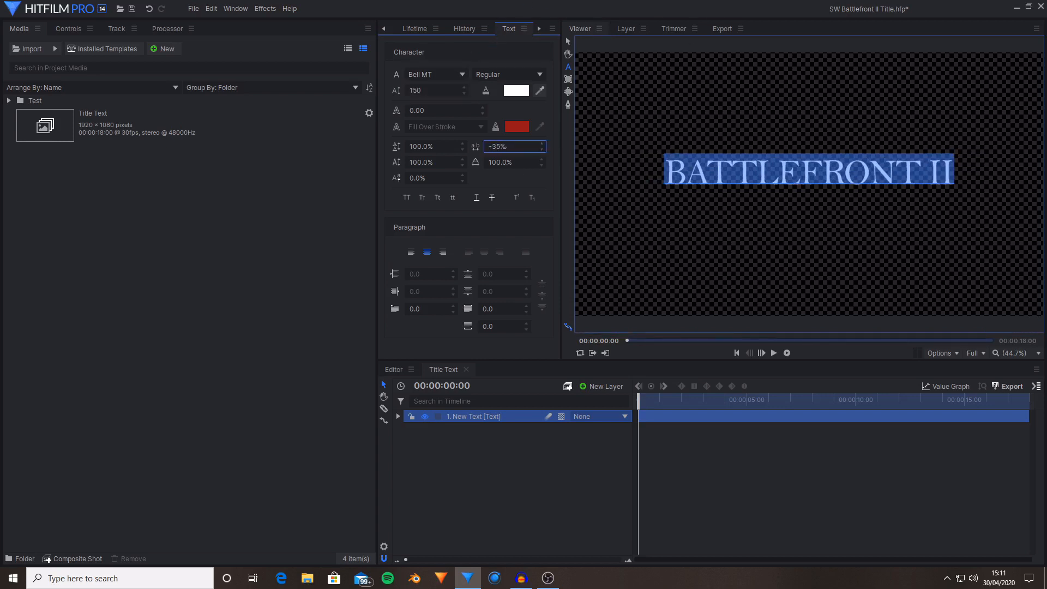
scroll(737, 154, up, 2)
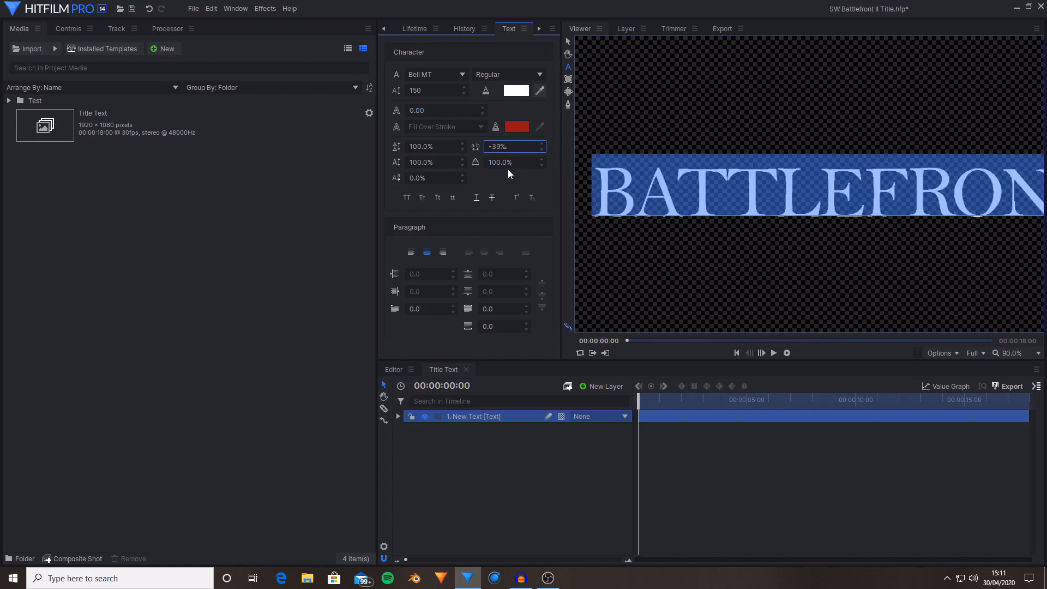
click(500, 146)
text(-40)
key(Return)
scroll(826, 213, down, 3)
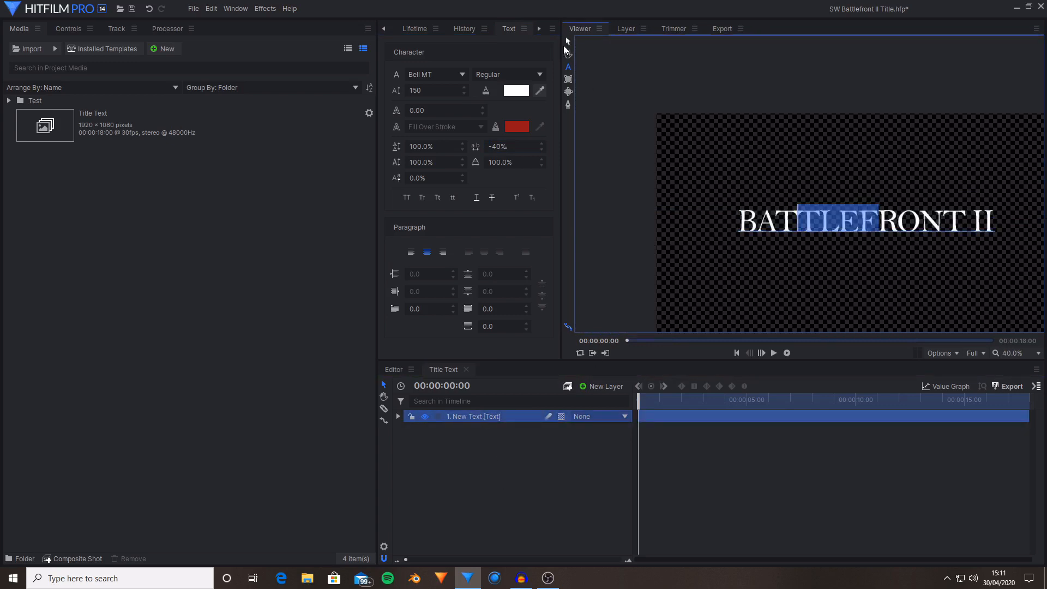
click(567, 42)
scroll(693, 298, down, 1)
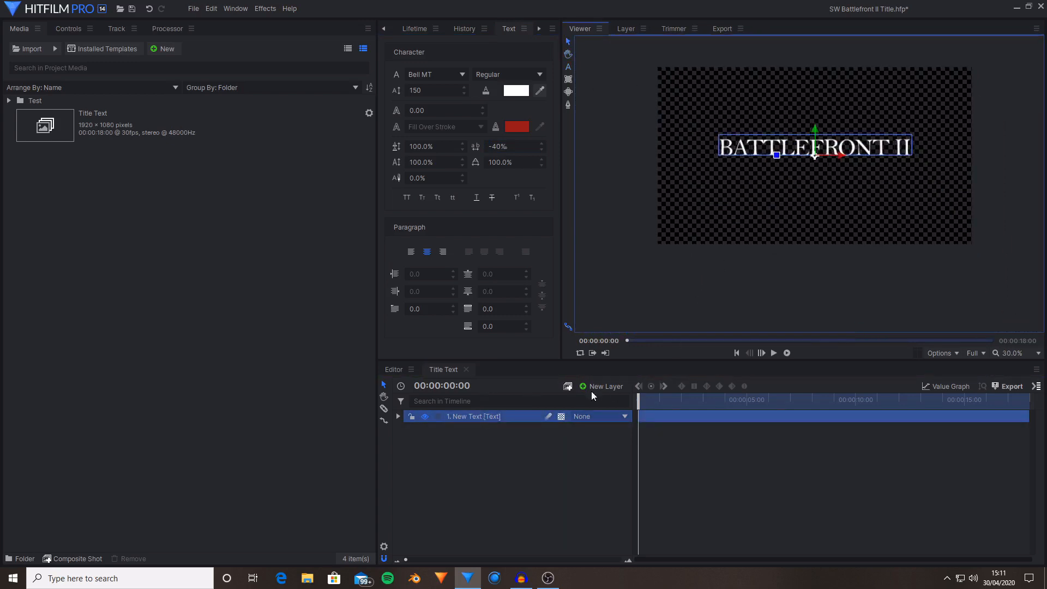
Centre the BATTLEFRONT II text vertically relative to the timeline and fit the whole frame in the viewer
click(550, 29)
click(538, 28)
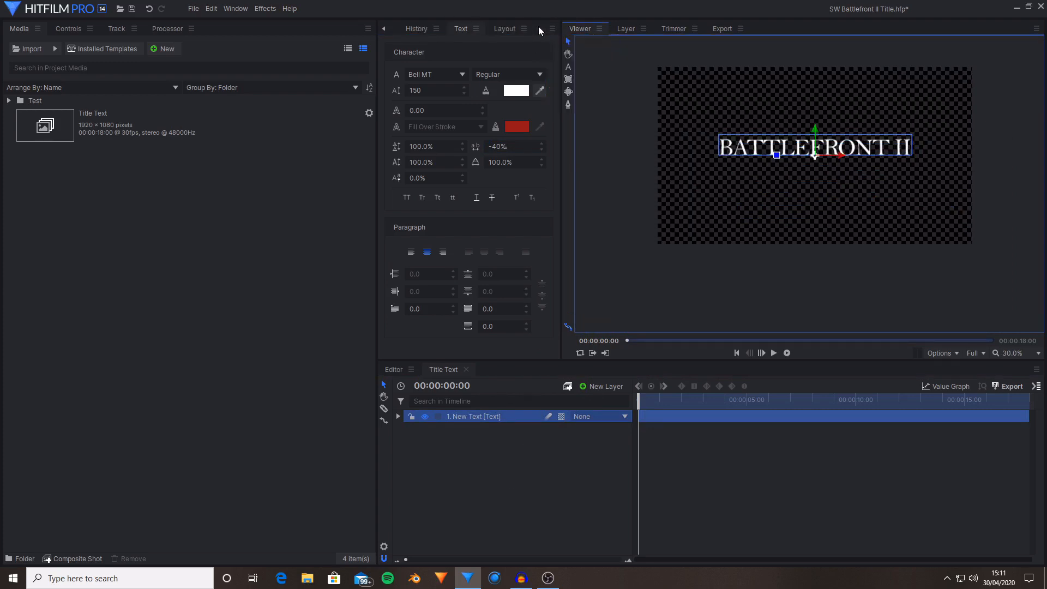
click(508, 28)
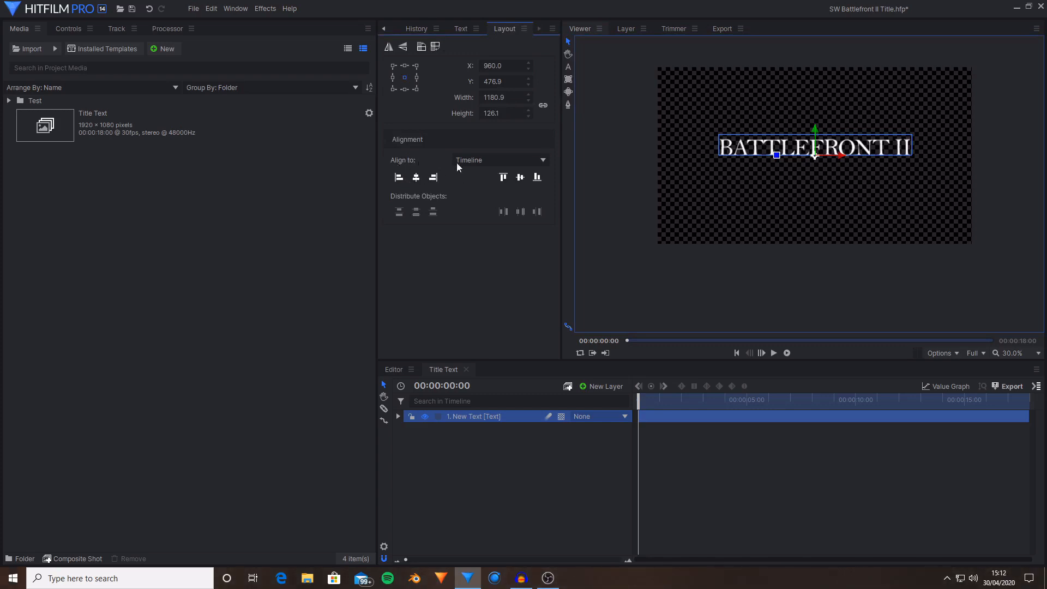
click(520, 178)
click(635, 456)
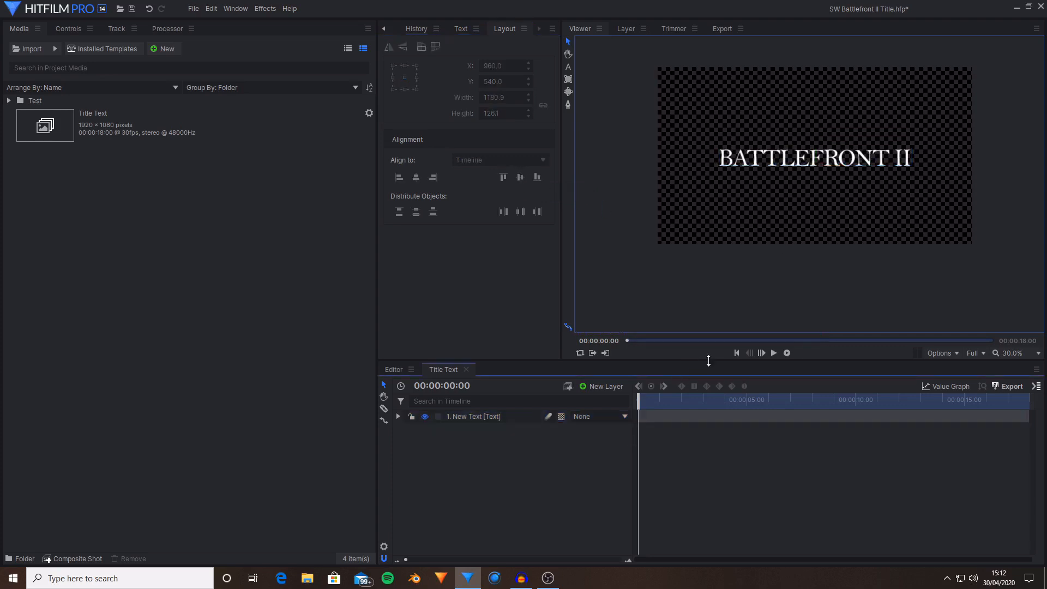
click(1013, 353)
click(1014, 497)
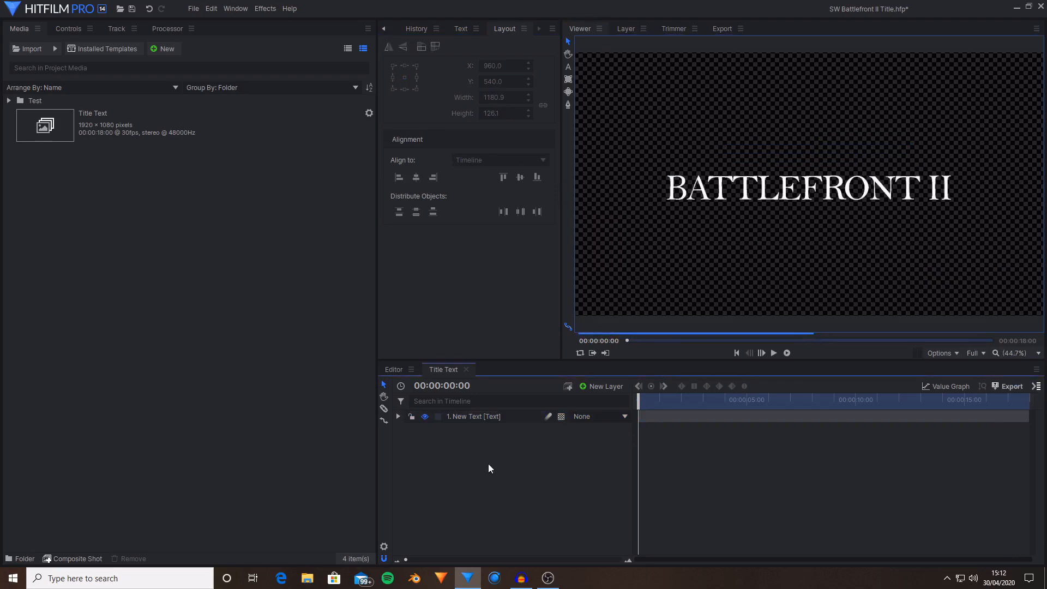
Rename the text layer to "Battlefront 2" and deselect it
click(473, 416)
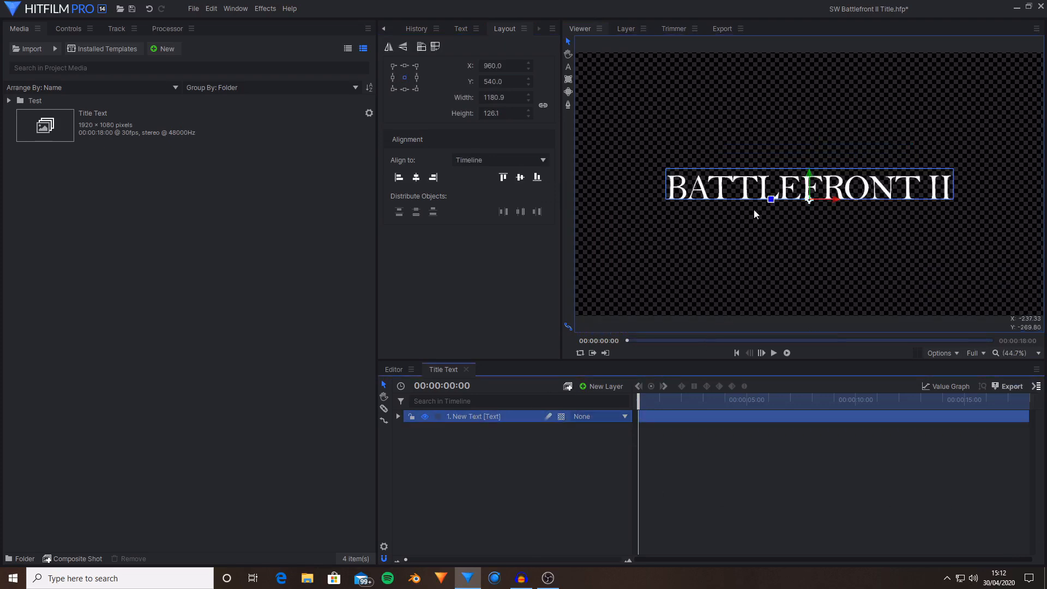
click(547, 461)
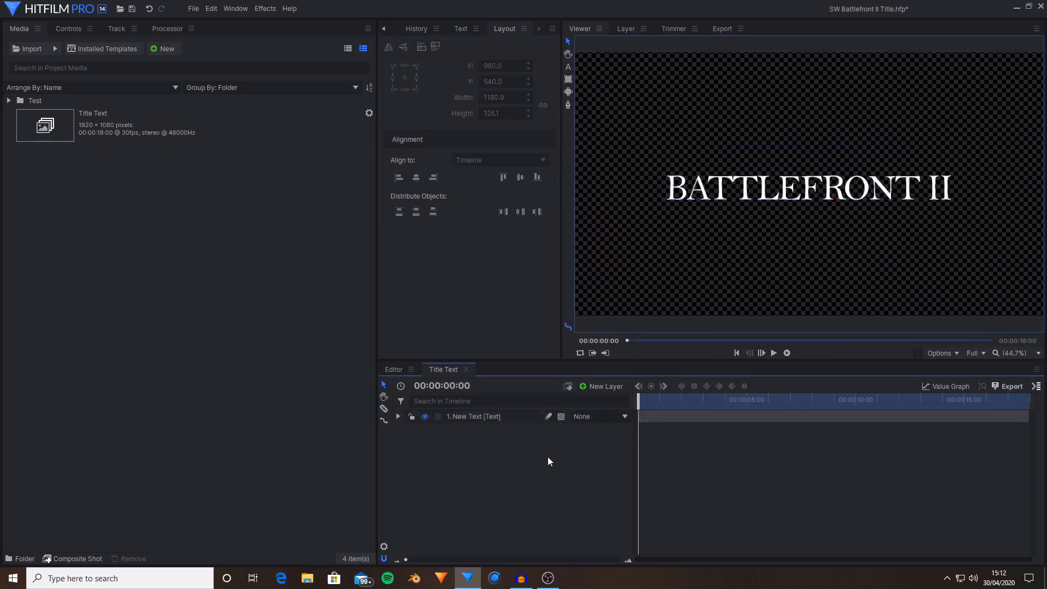
click(462, 417)
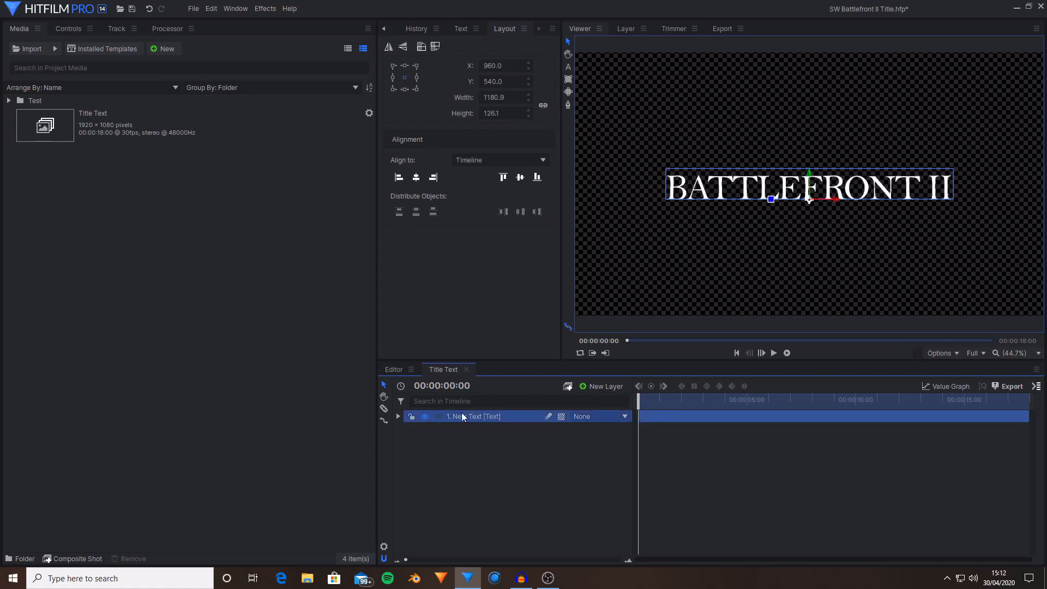
key(F2)
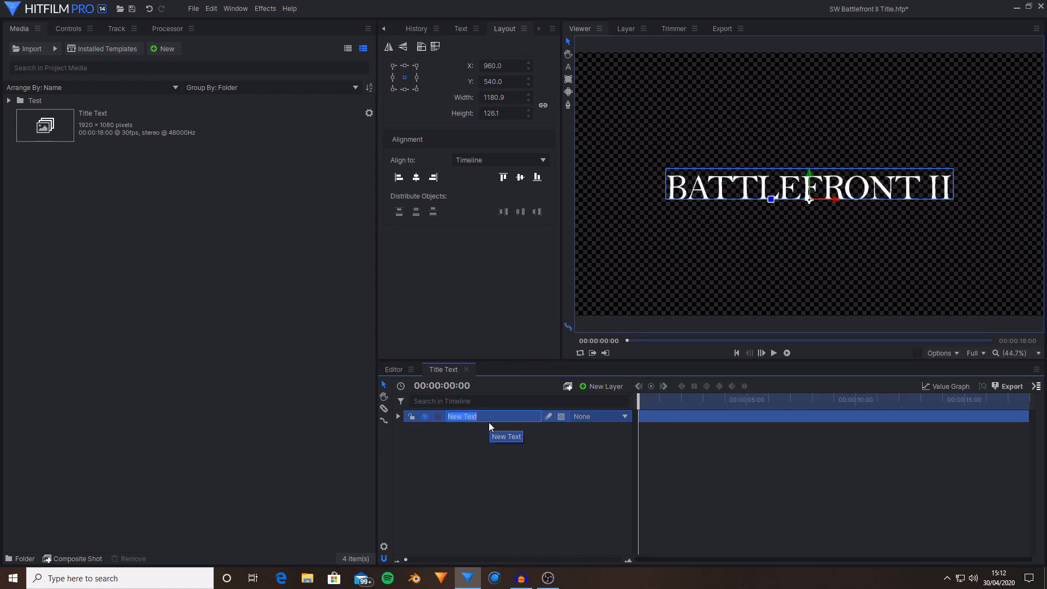
text(Battlefront 2)
key(Return)
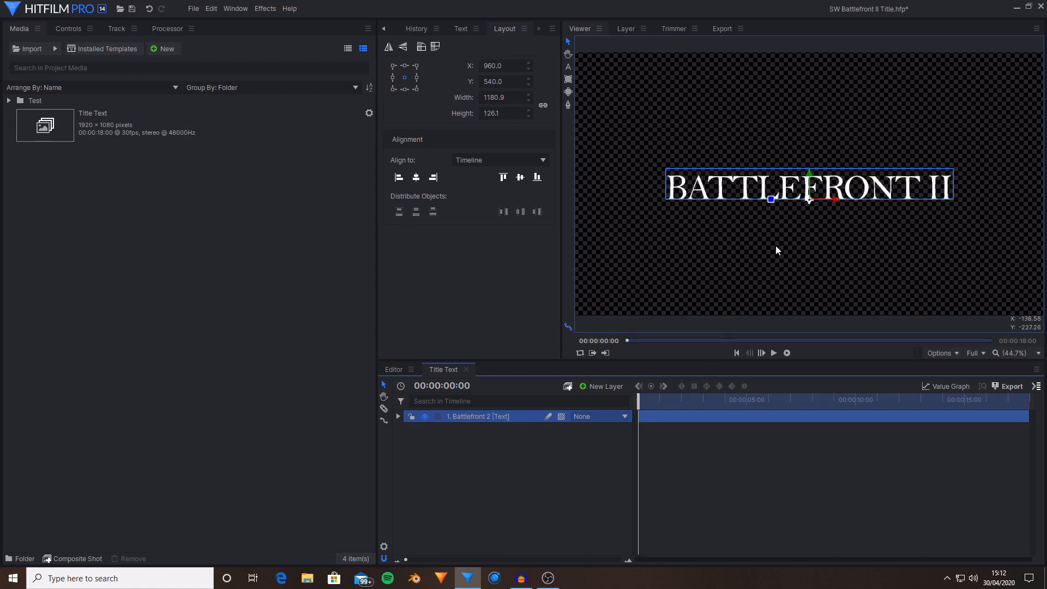
click(594, 455)
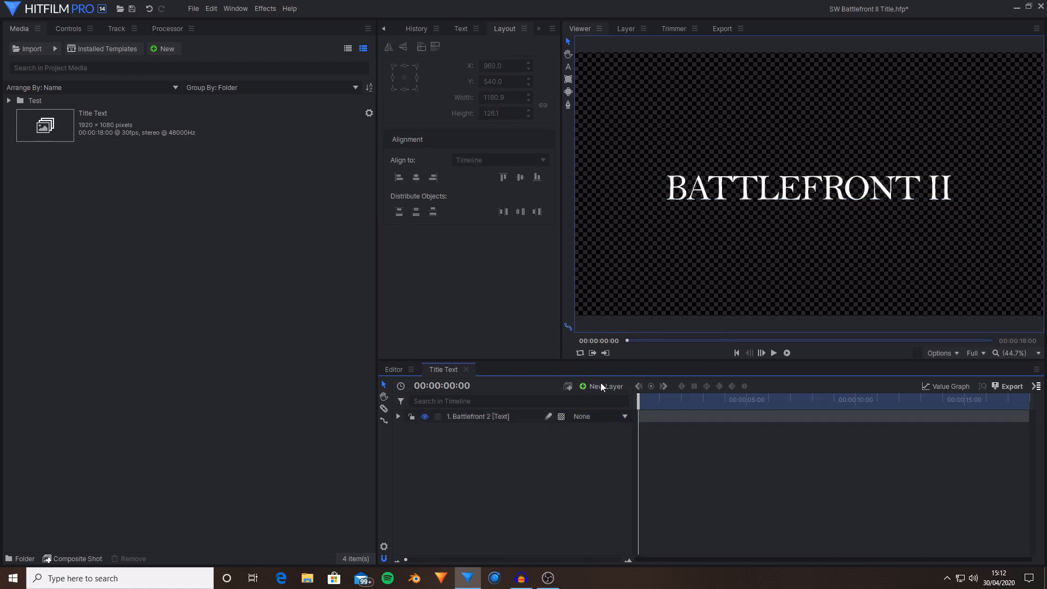
Add a second text layer above the Battlefront 2 layer, reading STAR WARS
click(601, 387)
click(612, 407)
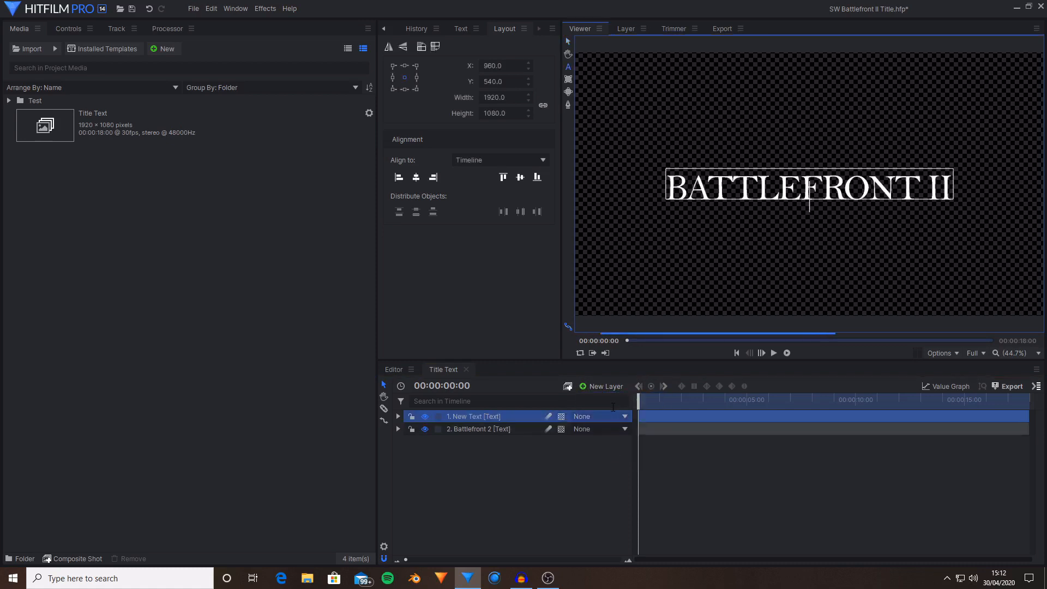
text(STAR WARS)
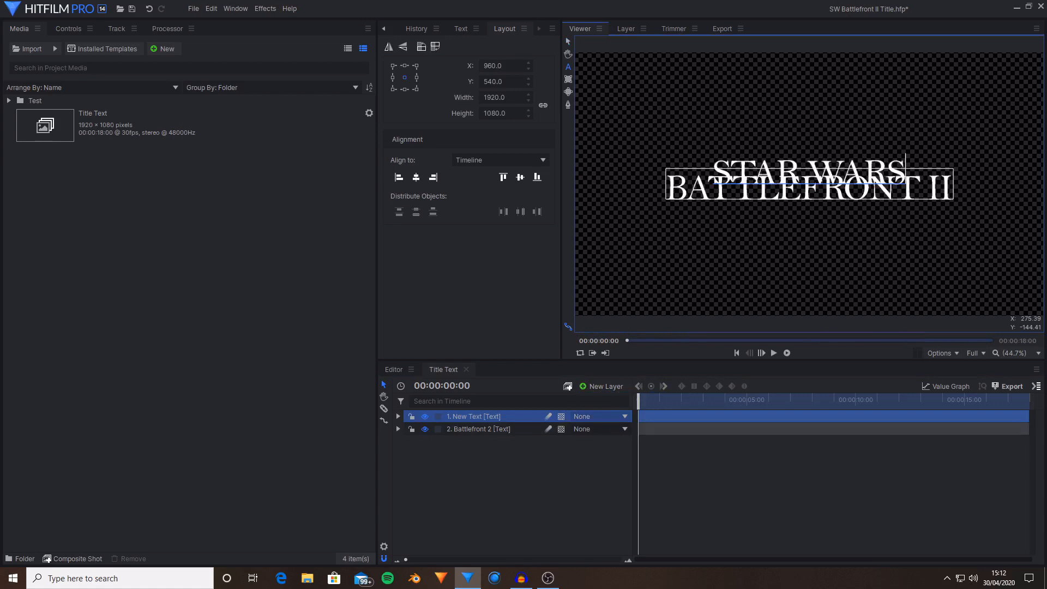
Change the font of the STAR WARS text to SF Distant Galaxy
drag(712, 170, 906, 170)
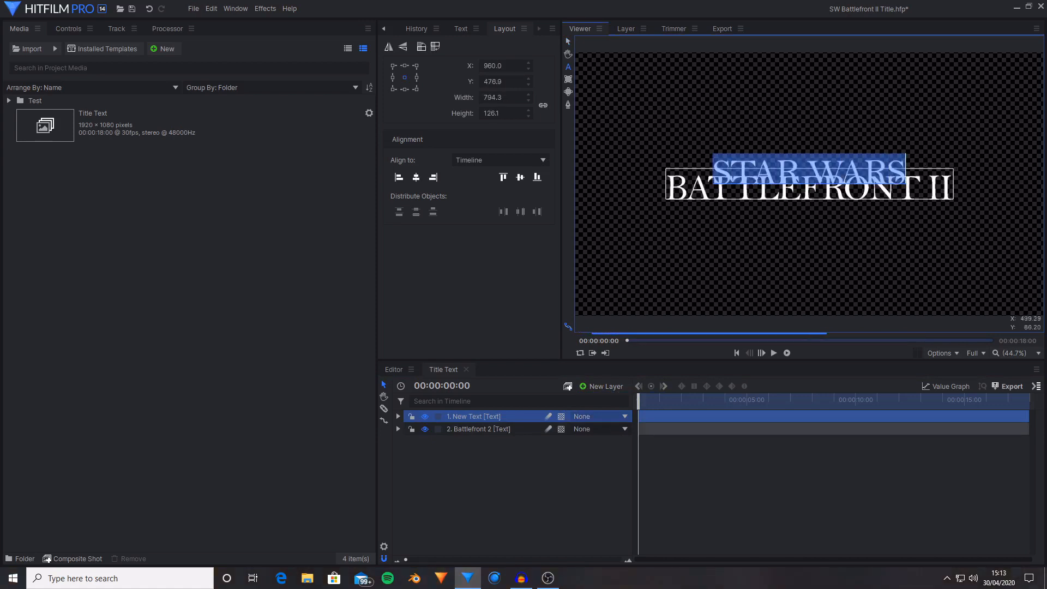
click(461, 31)
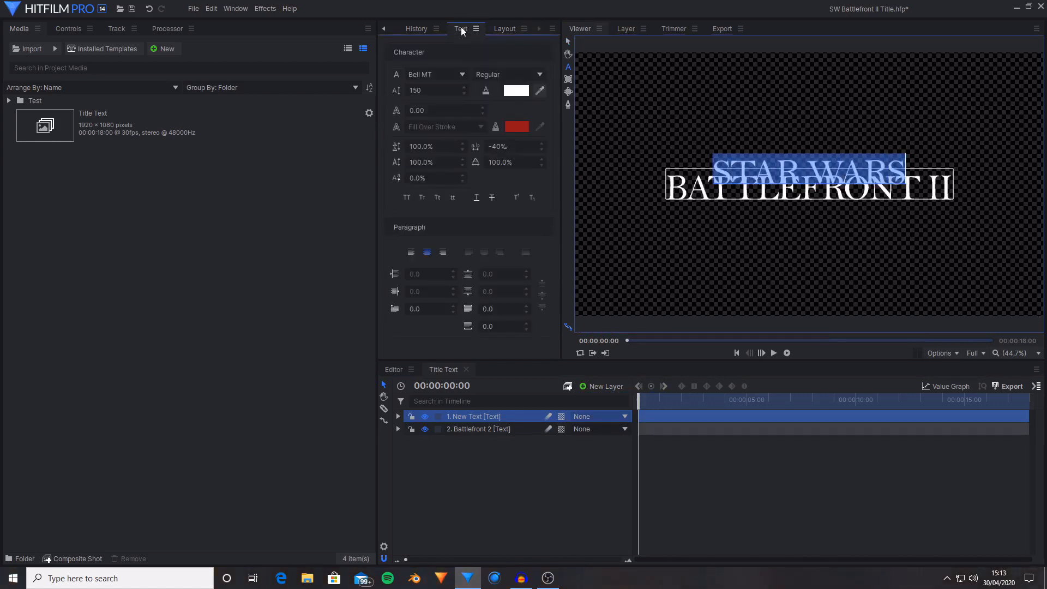
click(434, 72)
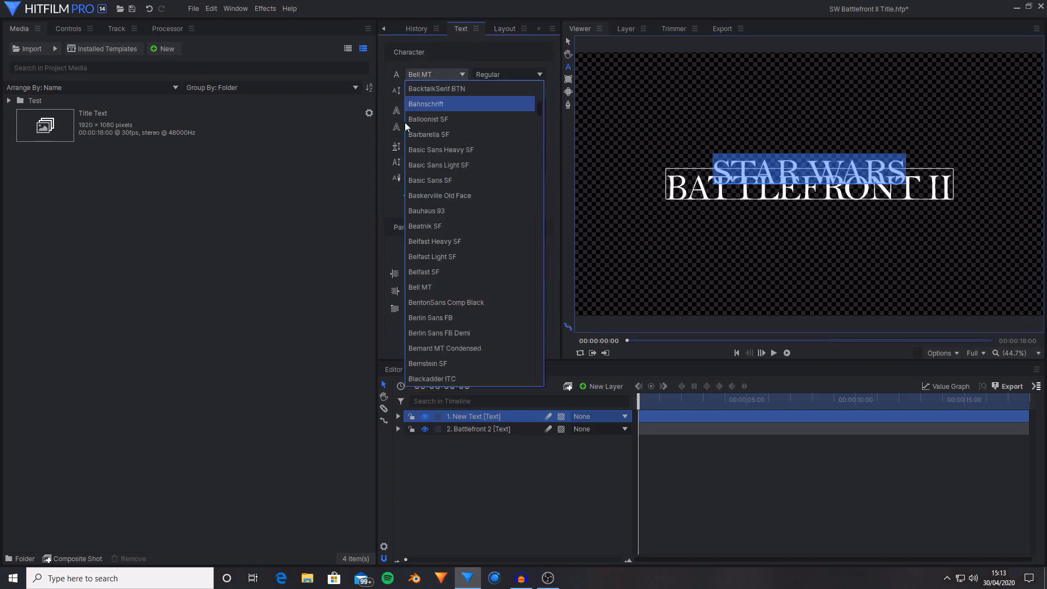
scroll(442, 233, down, 12)
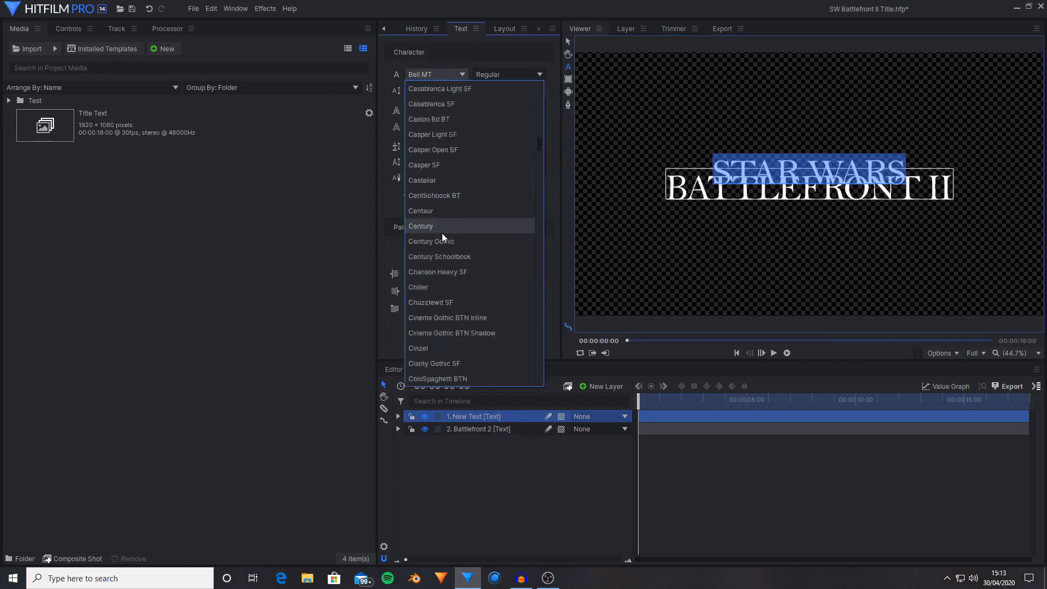
scroll(443, 233, down, 15)
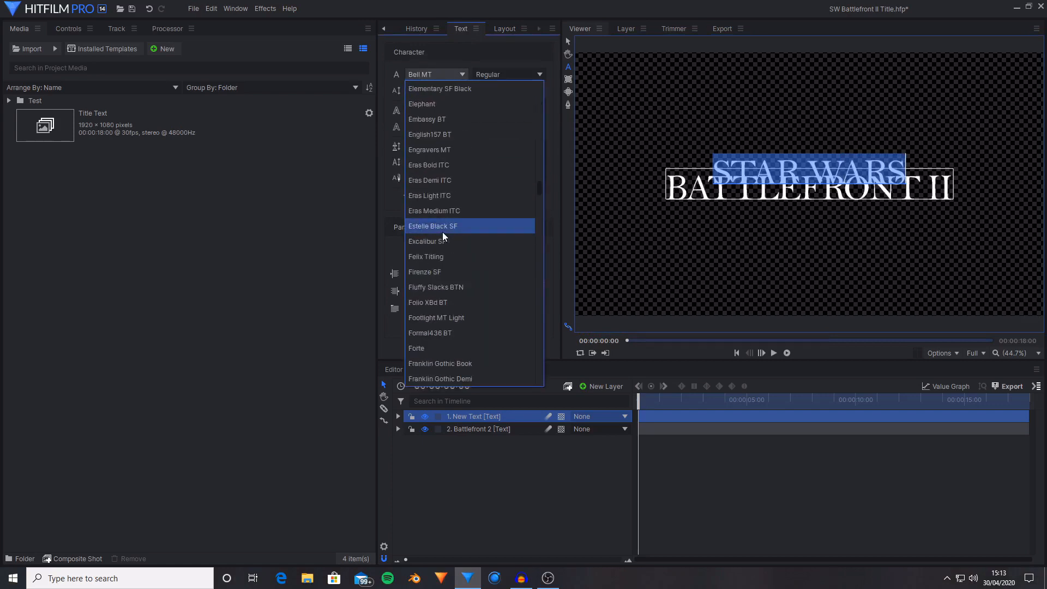
scroll(450, 256, down, 6)
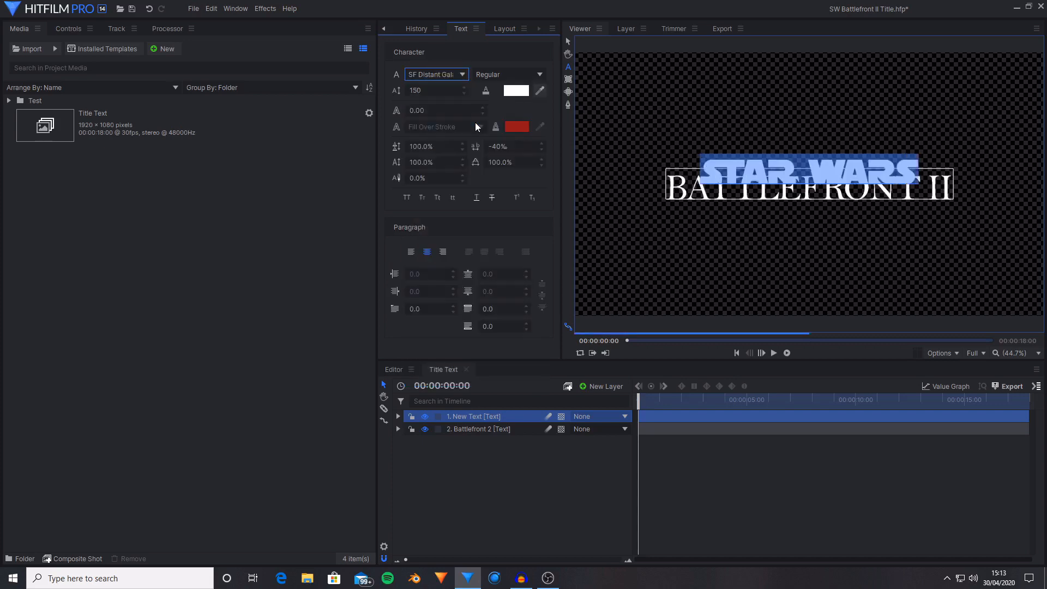
click(476, 122)
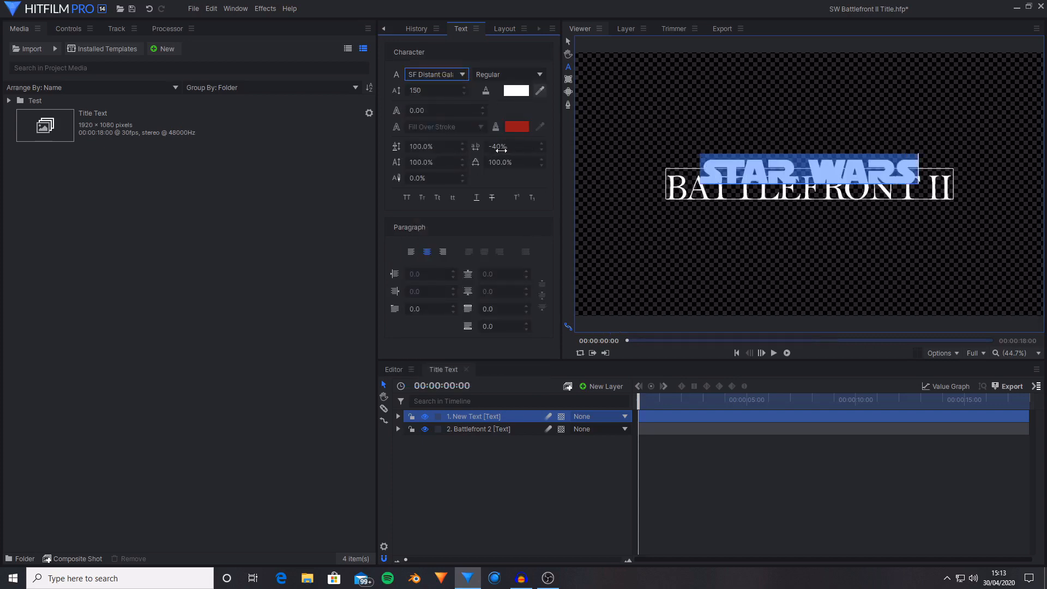
Reduce the STAR WARS text to font size 50, keeping its character spacing at -40, and leave text editing
click(500, 147)
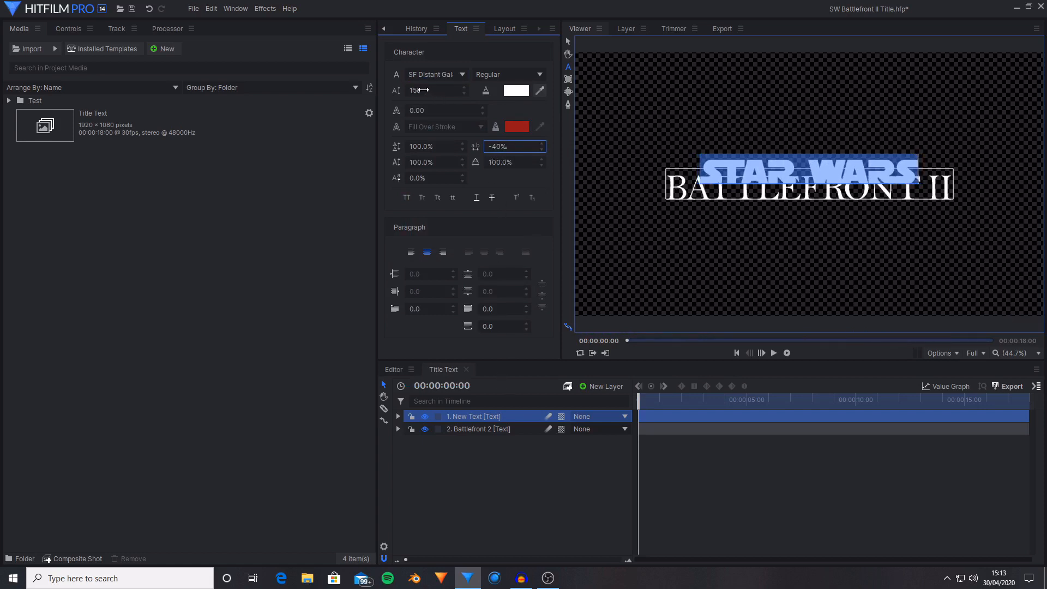
drag(428, 92, 386, 91)
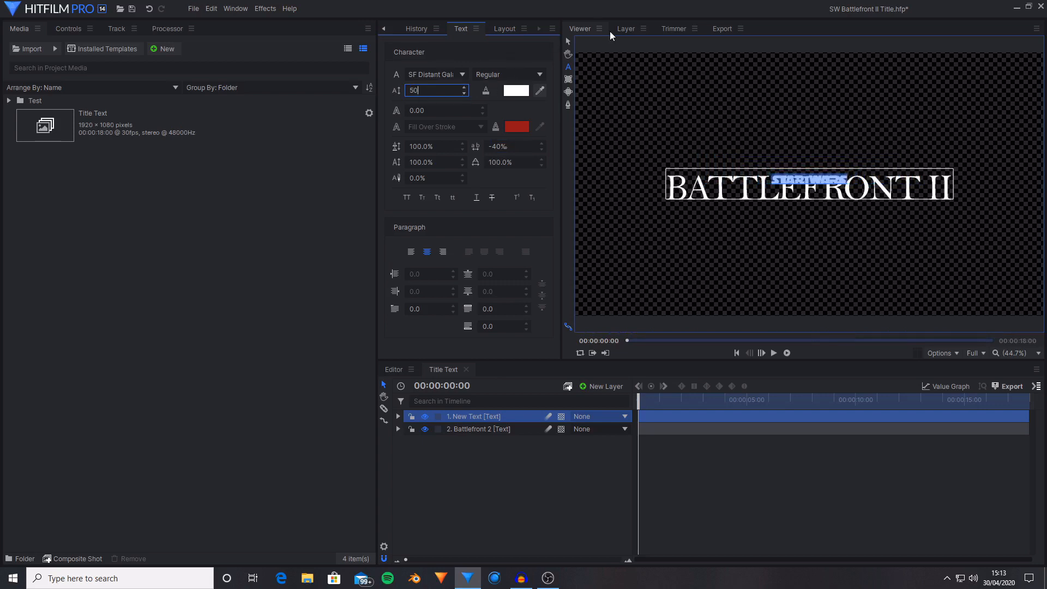
click(567, 41)
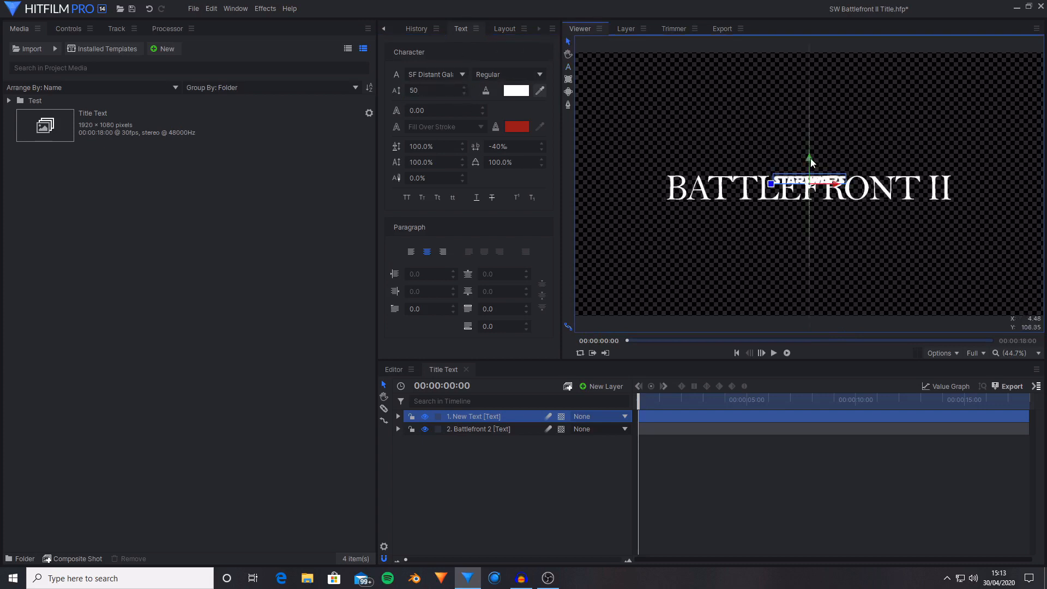
Move the STAR WARS text up so it sits just above BATTLEFRONT II, and rename its layer "Star Wars"
drag(810, 158, 805, 146)
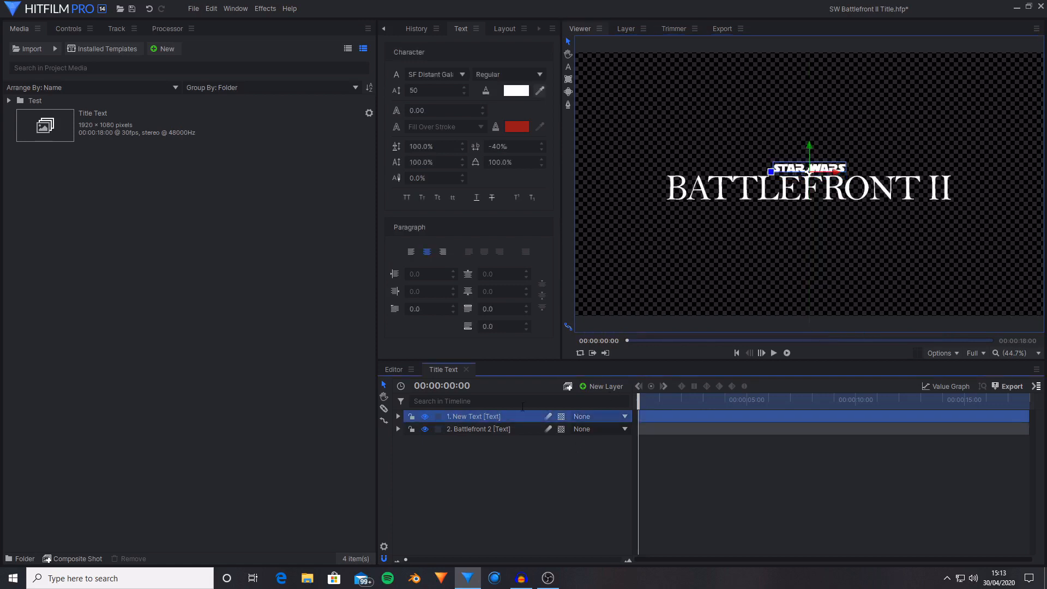
key(F2)
text(Star Wars)
key(Return)
Duplicate the Star Wars text layer and move the copy straight down below the BATTLEFRONT II text
right_click(490, 418)
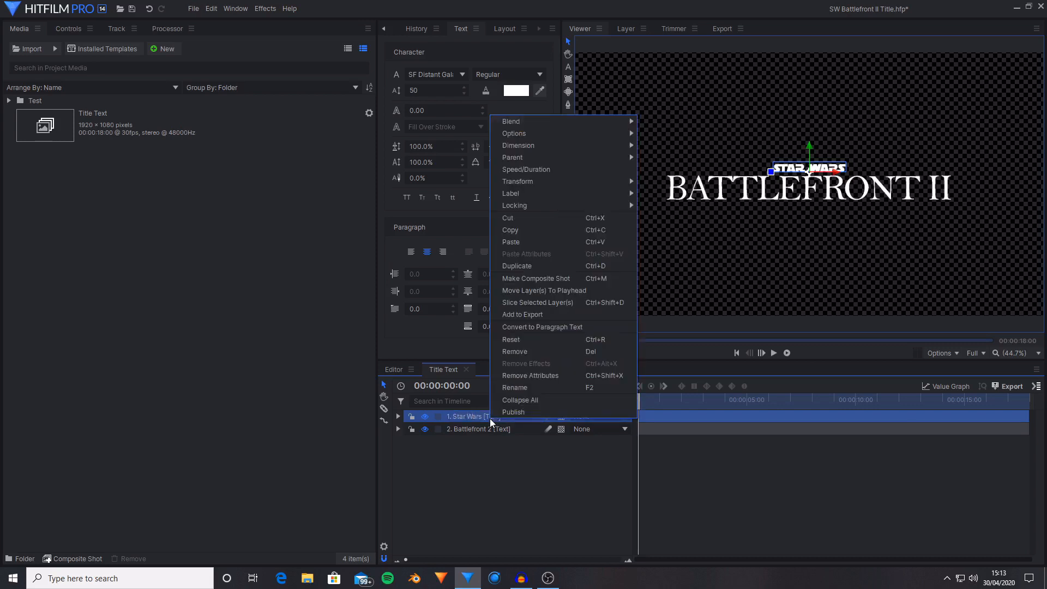
click(516, 266)
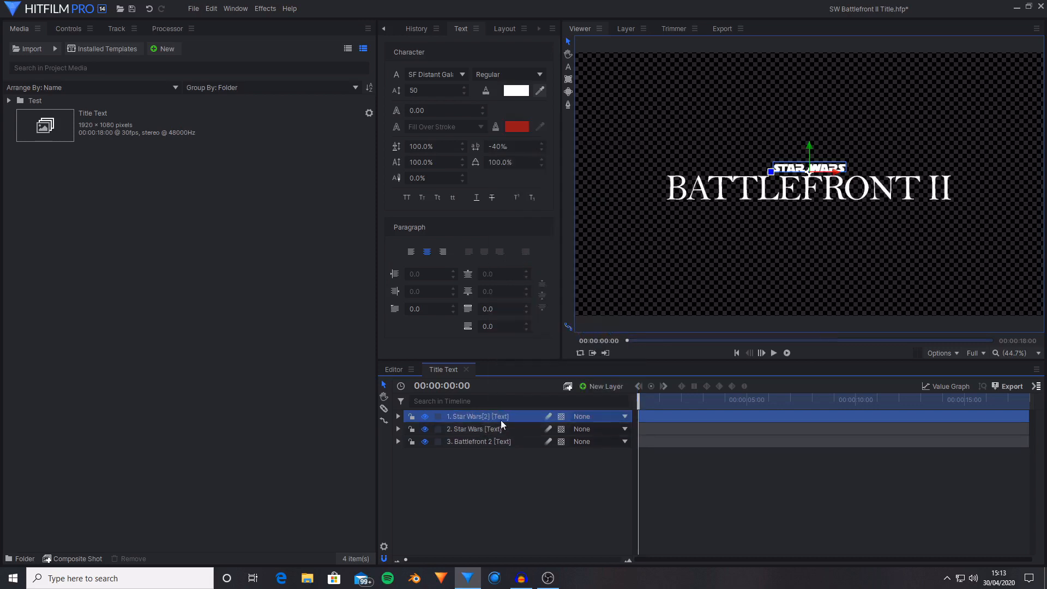
click(483, 429)
right_click(483, 430)
click(499, 497)
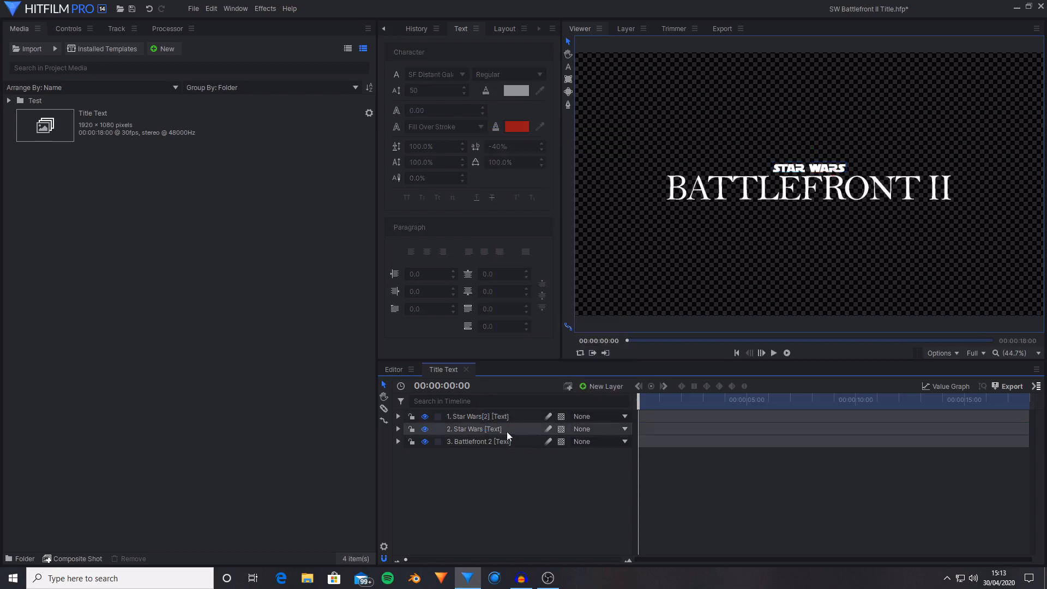
click(494, 417)
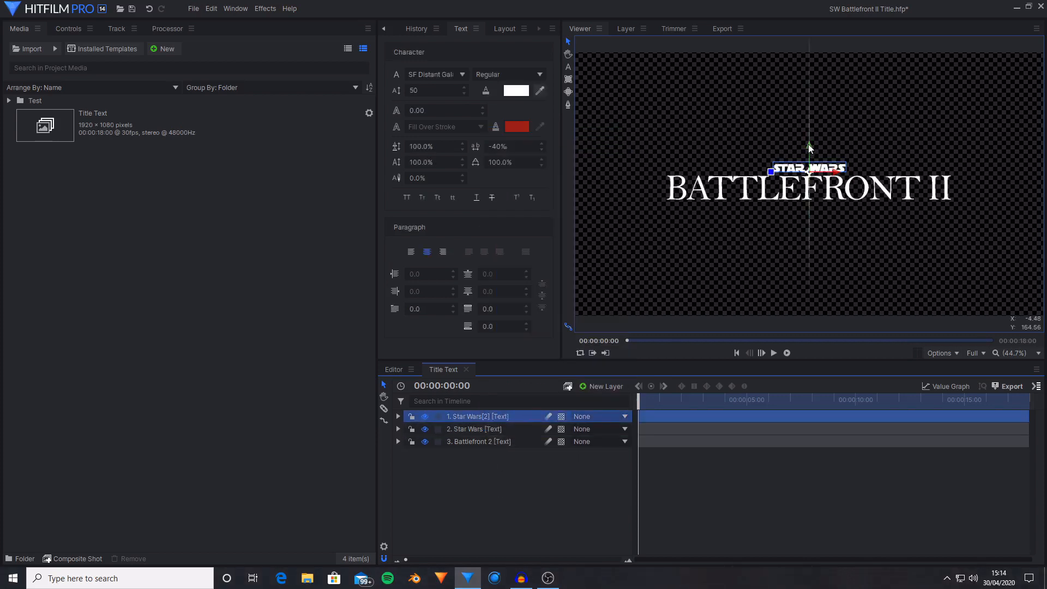
drag(811, 147, 811, 192)
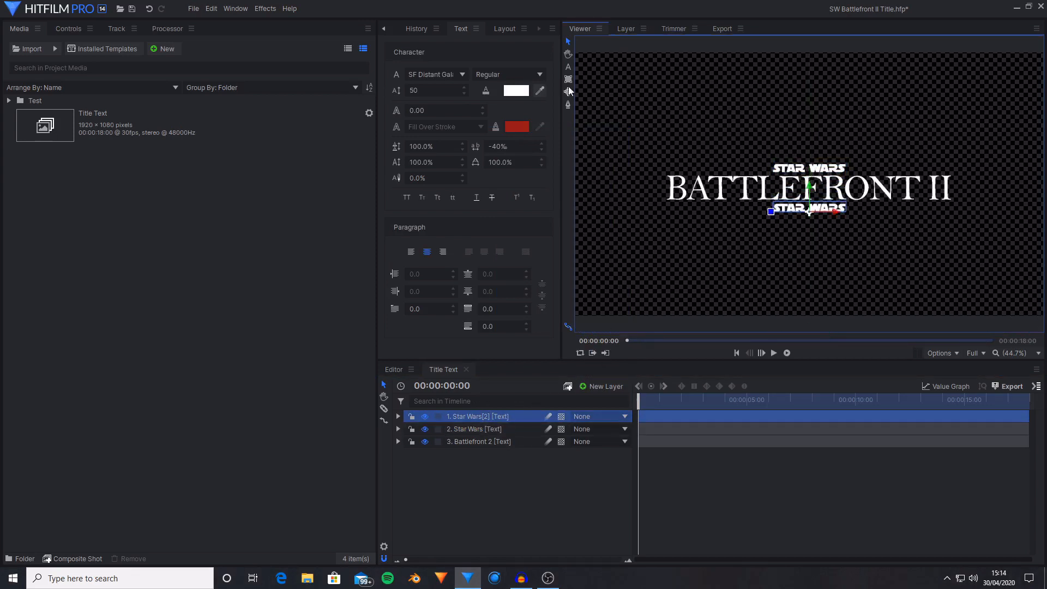
Replace the wording of the lower STAR WARS copy with EA
click(569, 69)
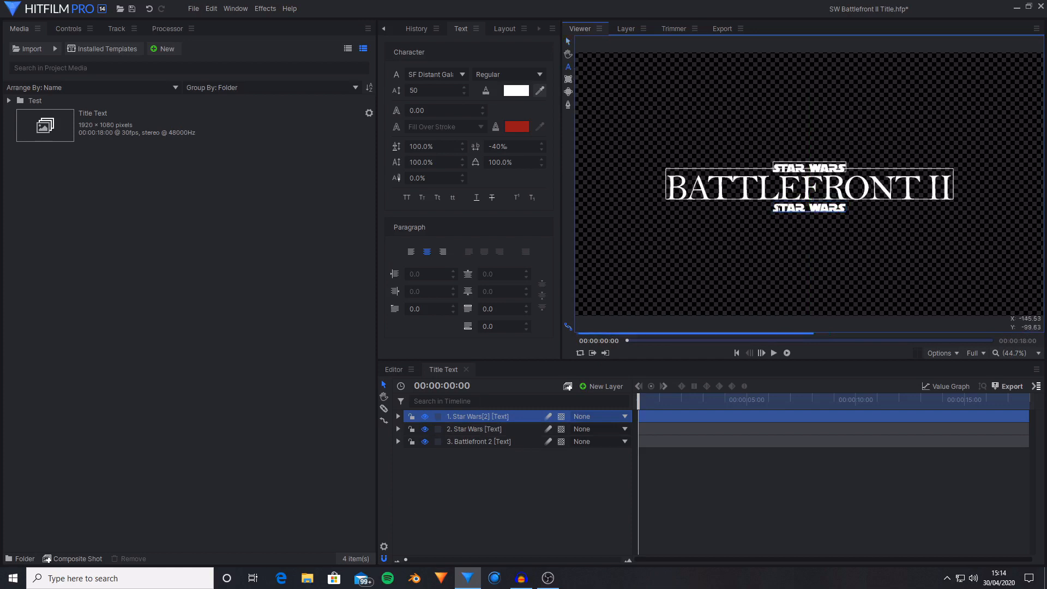
drag(847, 209, 760, 211)
text(EA)
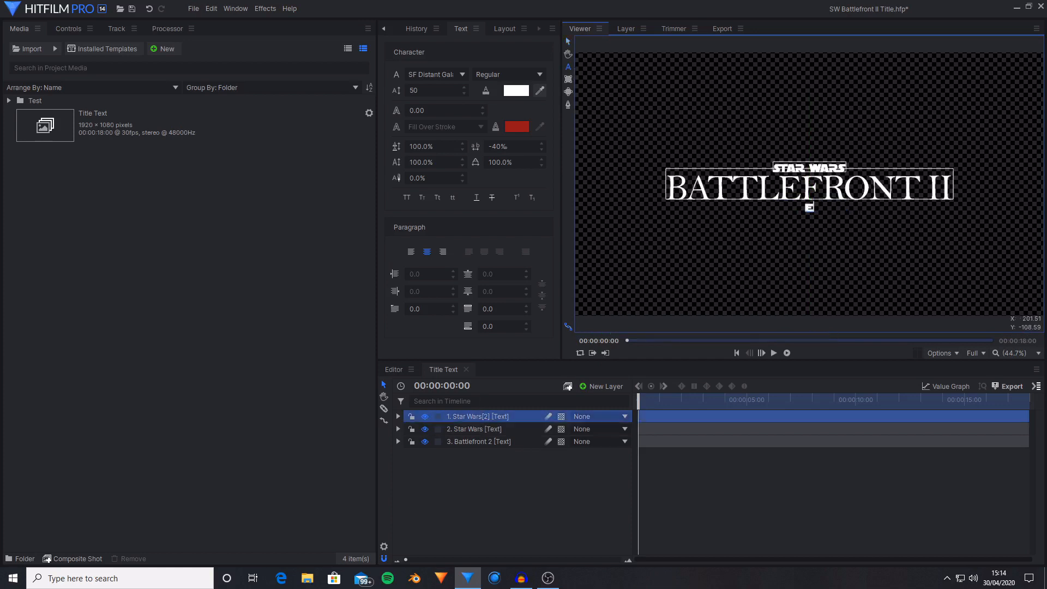
key(Escape)
Set the font size of the EA text to 60 and leave text editing
double_click(810, 208)
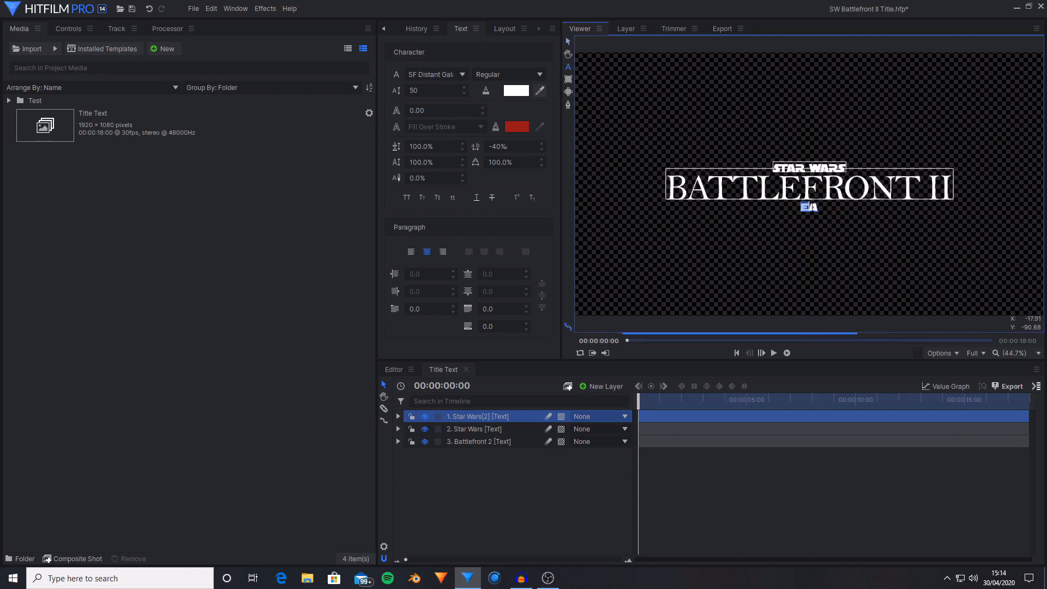
double_click(414, 91)
text(56)
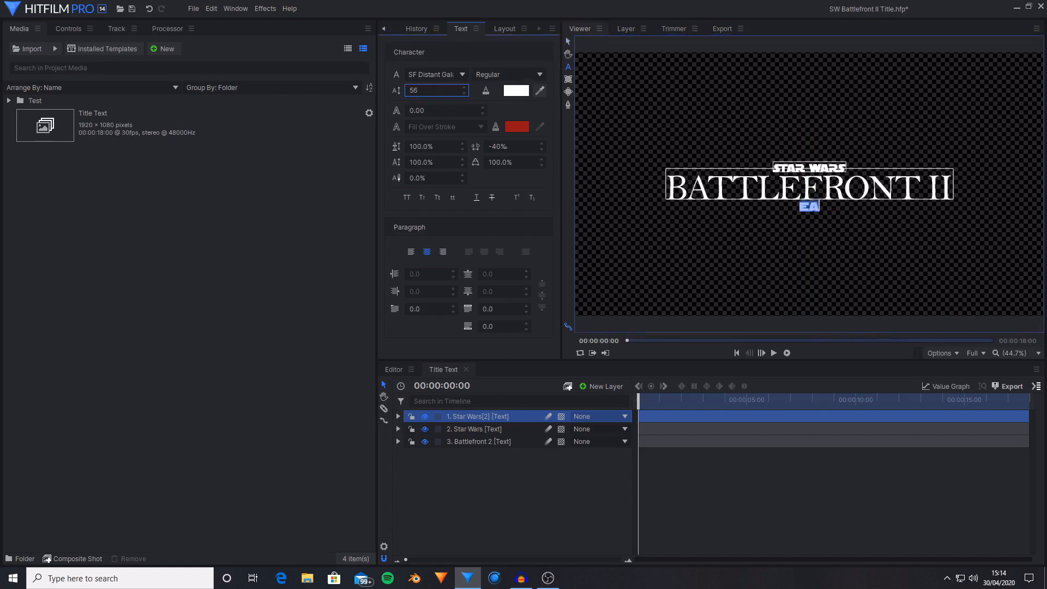
key(Return)
key(Return)
click(567, 42)
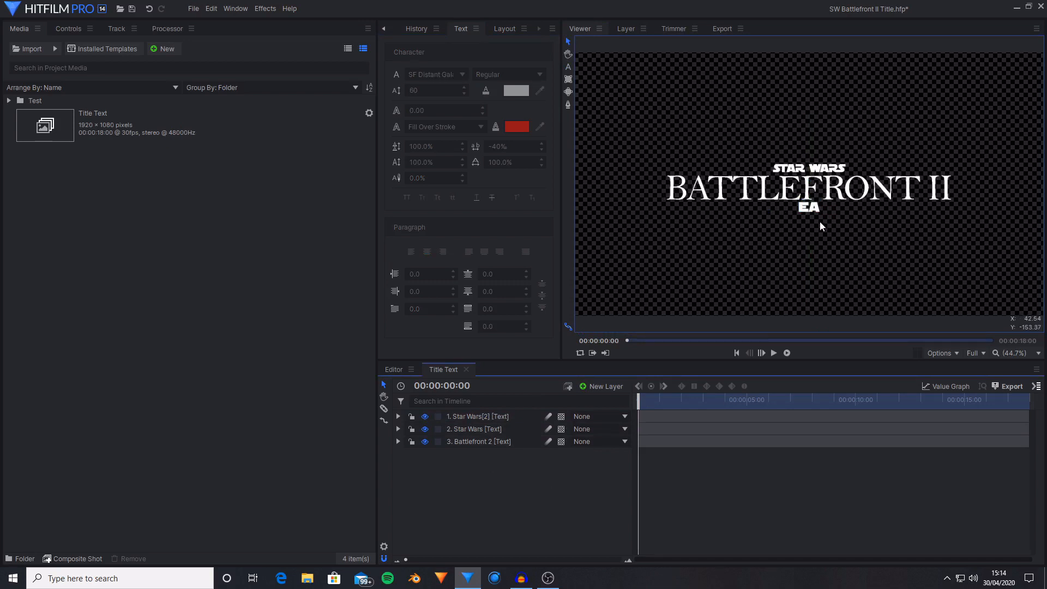
Rename the duplicated text layer "EA" and place it at the bottom of the layer stack
click(488, 442)
click(490, 416)
key(F2)
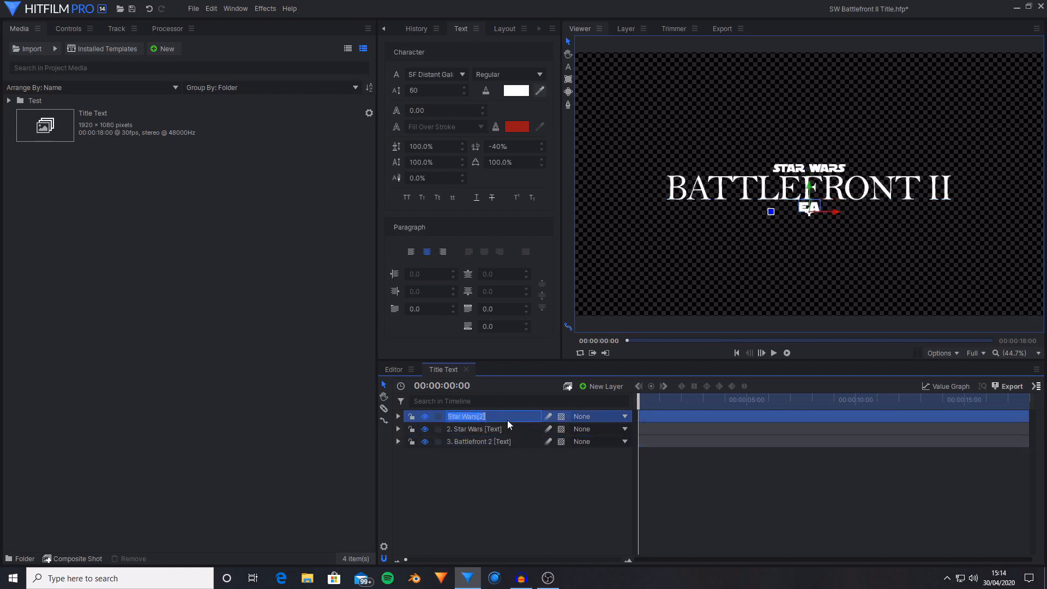
text(EA)
key(Return)
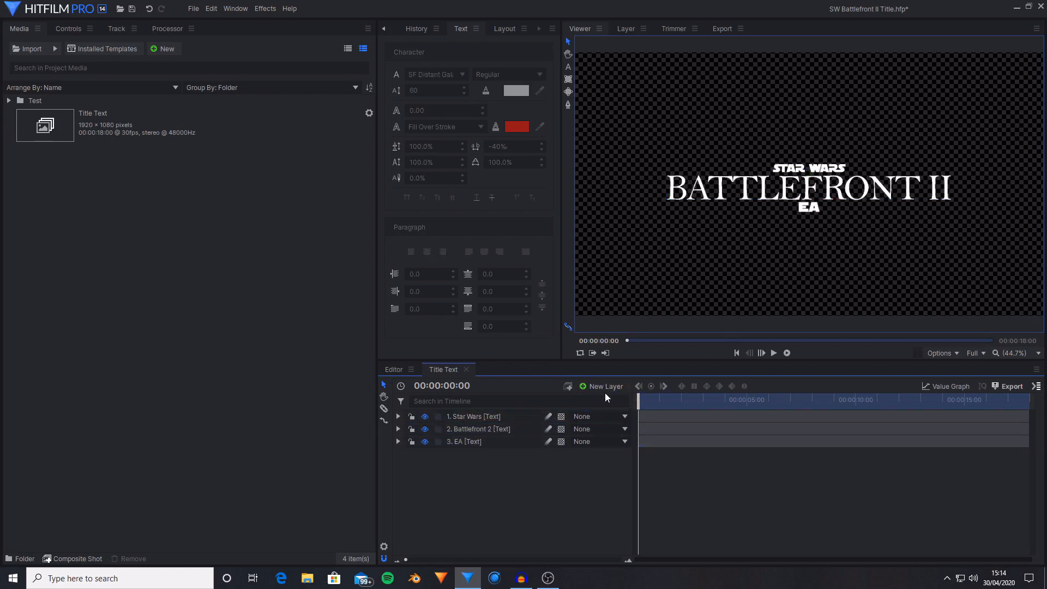
Add a black 1920 x 1080 plane layer named "Plane"
click(604, 389)
click(606, 400)
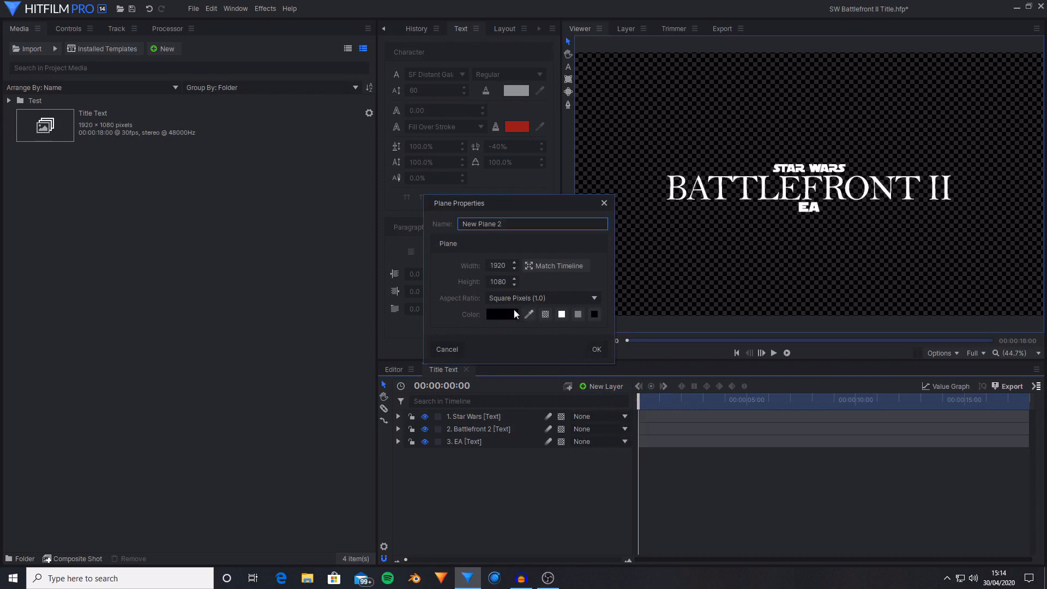
drag(509, 222, 419, 224)
key(BackSpace)
text(Plane)
click(597, 349)
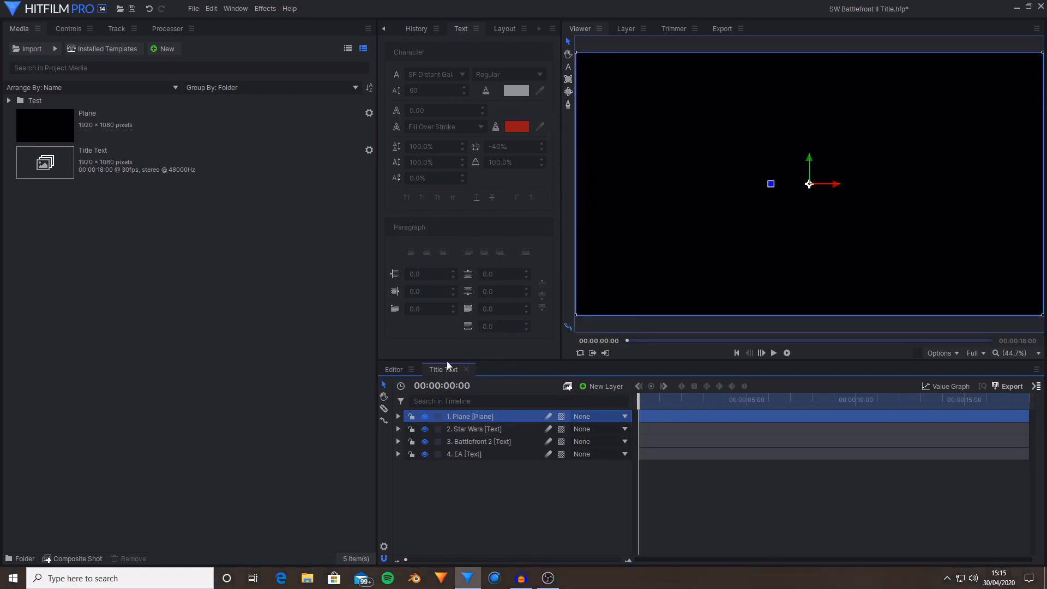
Hide the plane and draw a thin rectangular mask on it, running from the STAR WARS text left to above the B
click(424, 416)
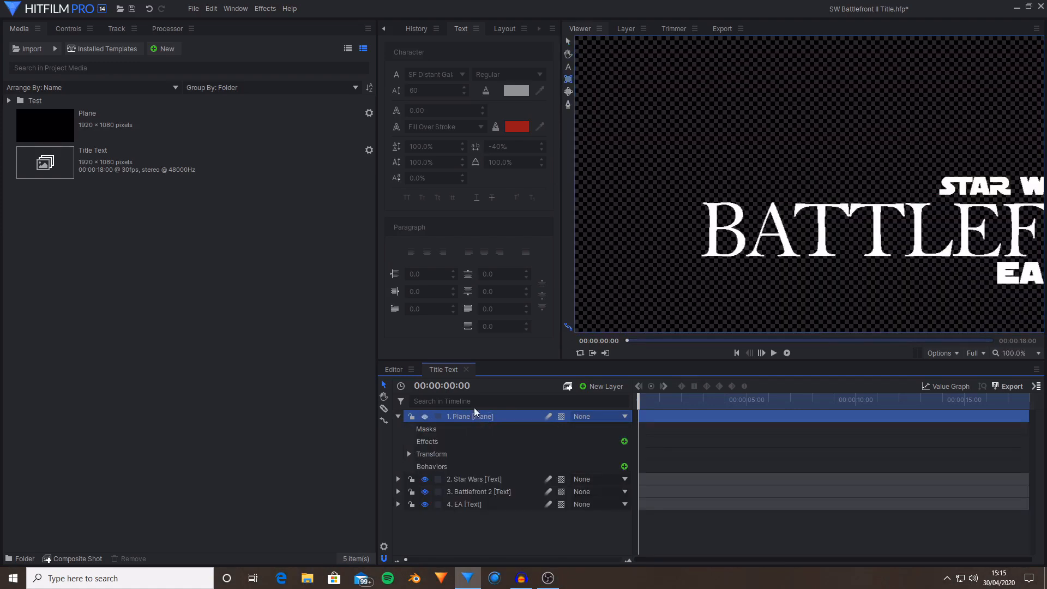
click(568, 79)
scroll(939, 191, up, 3)
scroll(939, 191, down, 2)
mouse_move(939, 191)
mouse_down()
mouse_move(1041, 196)
mouse_move(950, 205)
mouse_up()
drag(823, 203, 571, 204)
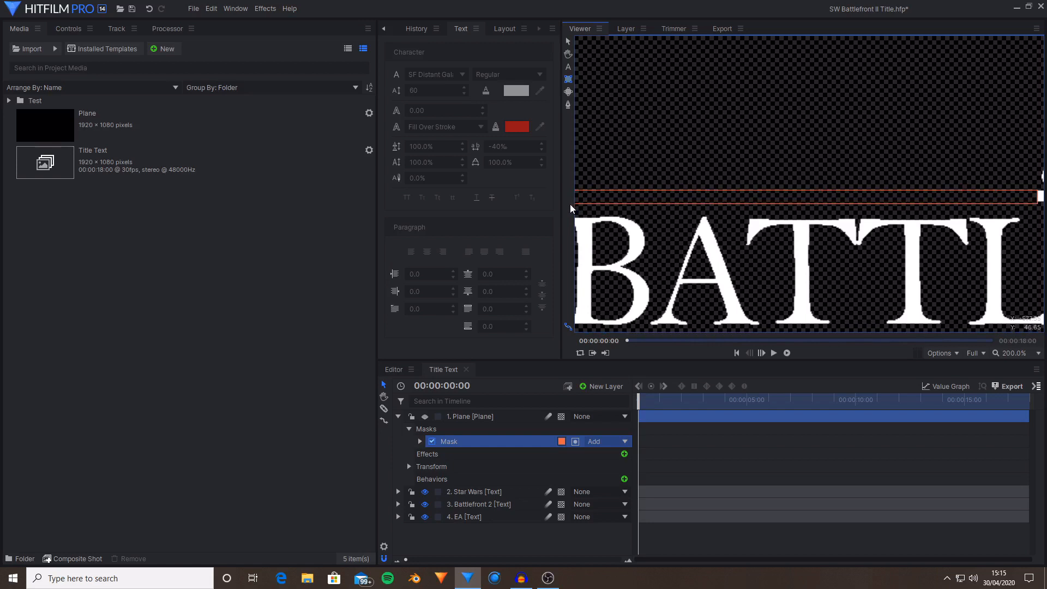
Stretch the mask's left end slightly outward so it lines up with the left edge of the B in BATTLEFRONT
scroll(692, 202, down, 4)
scroll(745, 214, up, 5)
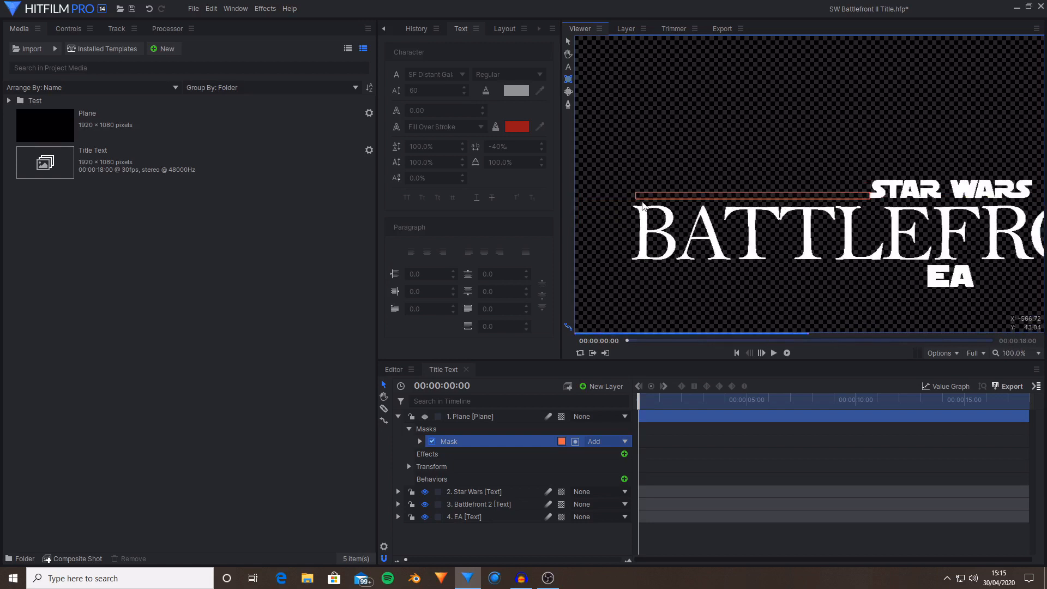
click(568, 42)
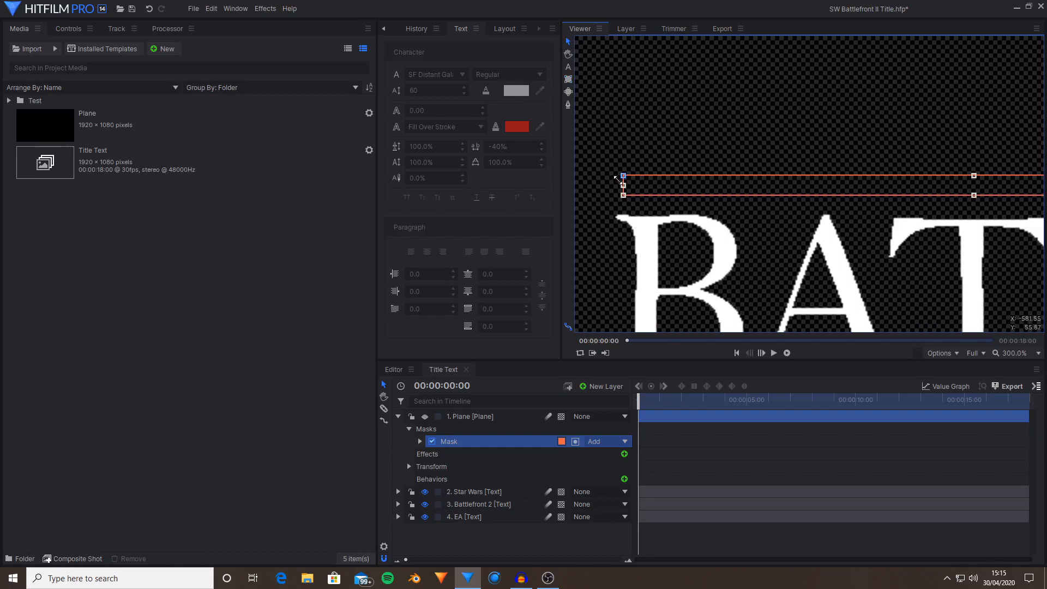
drag(617, 178, 611, 179)
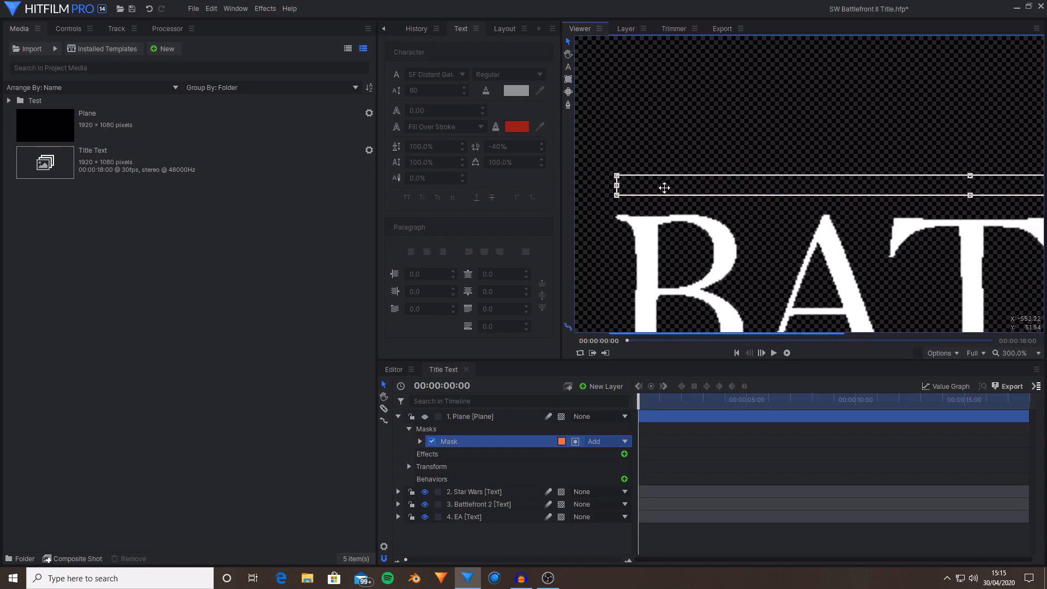
scroll(837, 194, up, 2)
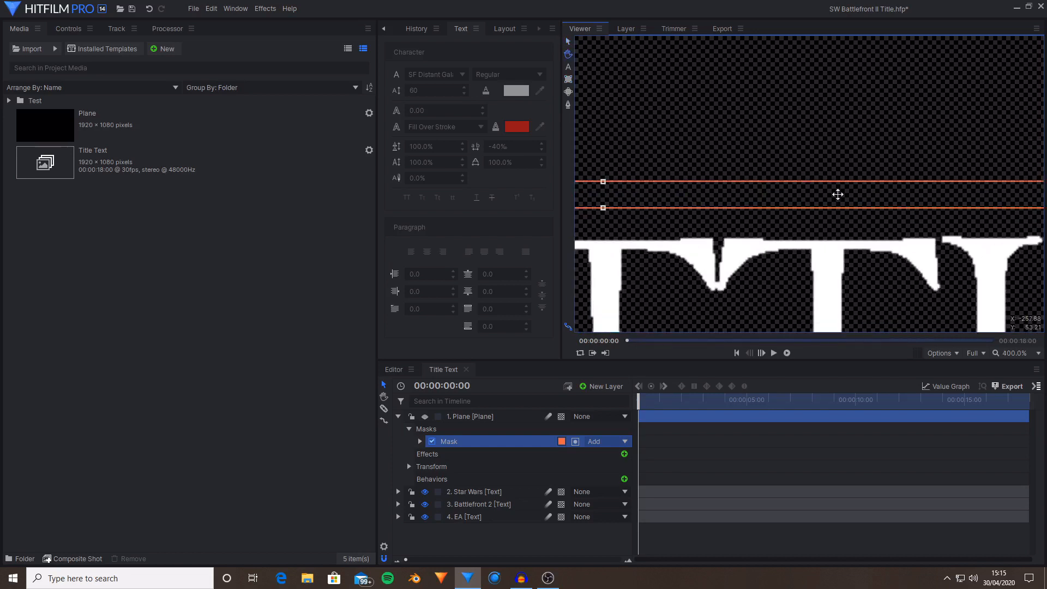
scroll(837, 194, down, 6)
Duplicate the thin rectangular mask on the plane layer
click(529, 416)
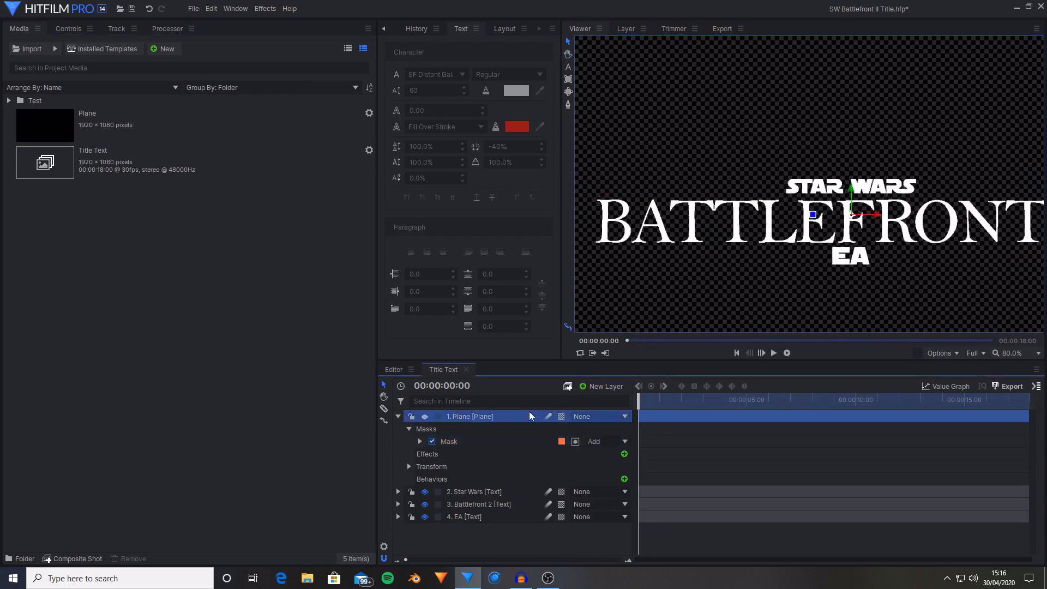
click(523, 441)
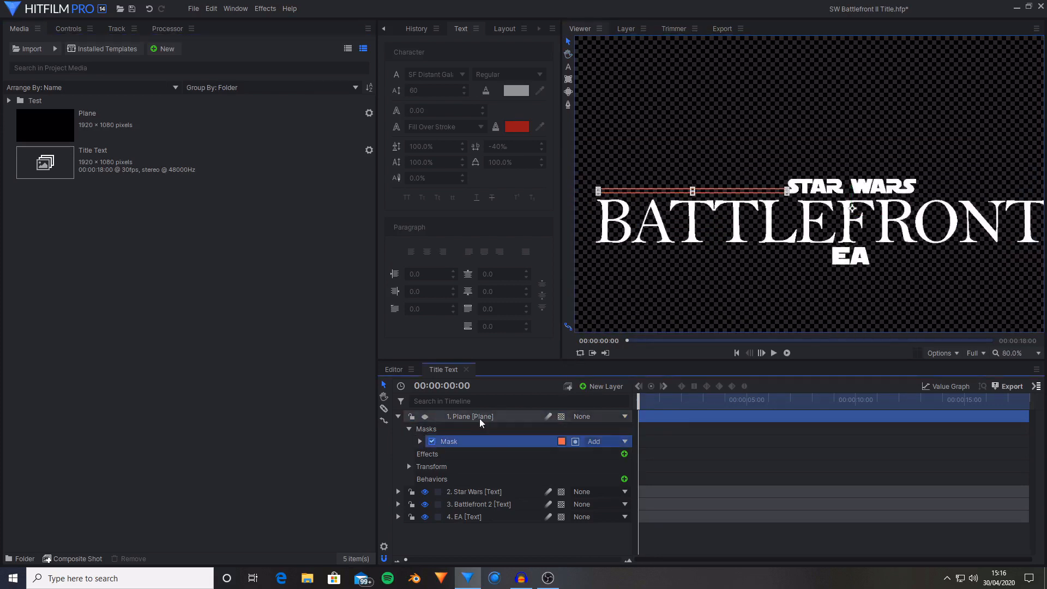
right_click(482, 446)
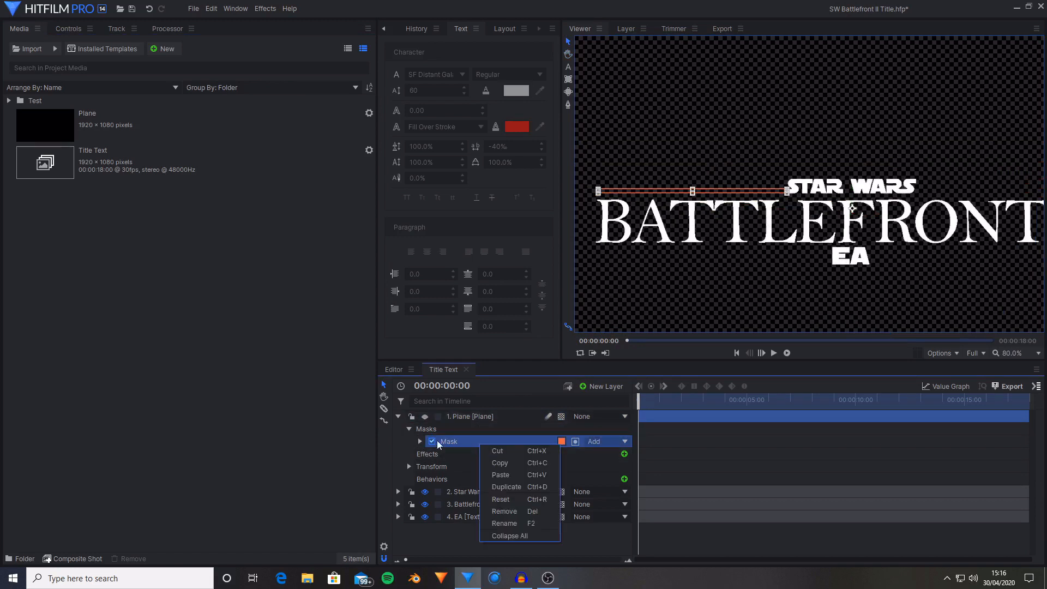
click(505, 486)
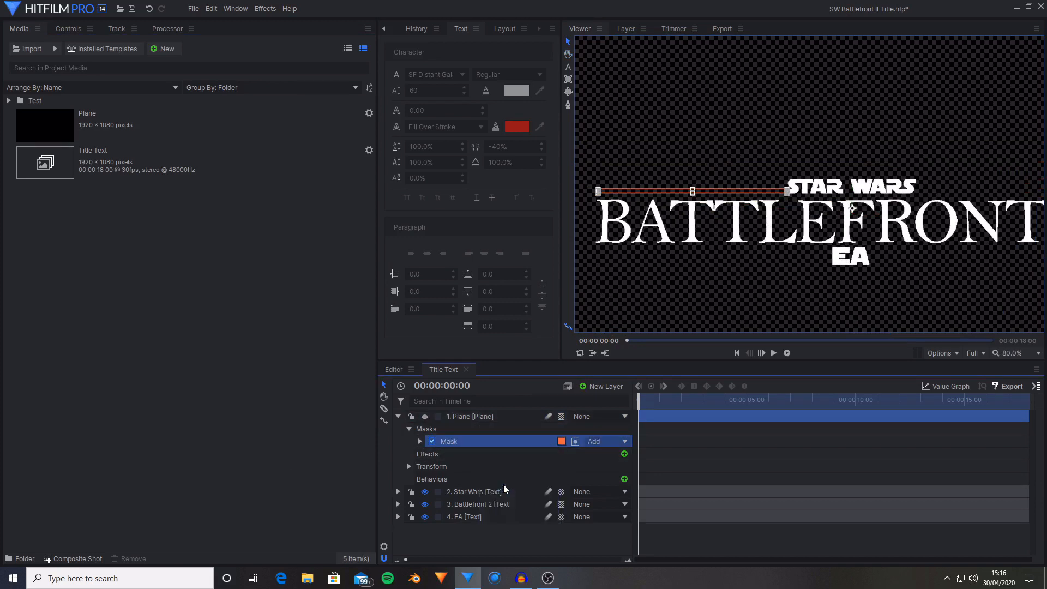
Move the duplicated mask horizontally to the right side of the STAR WARS text, with its X position at 733.1
click(419, 454)
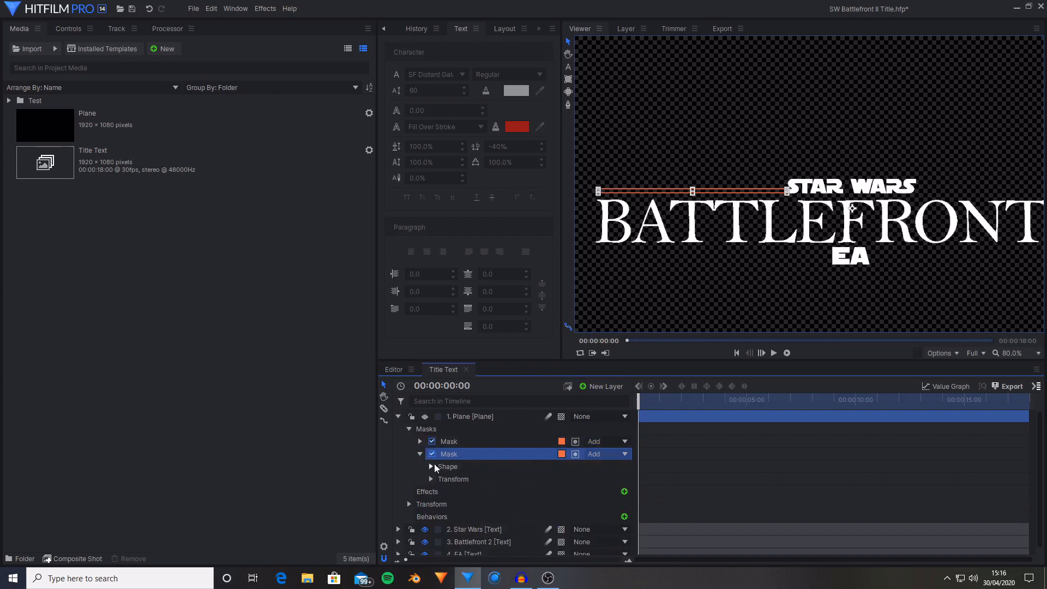
click(432, 479)
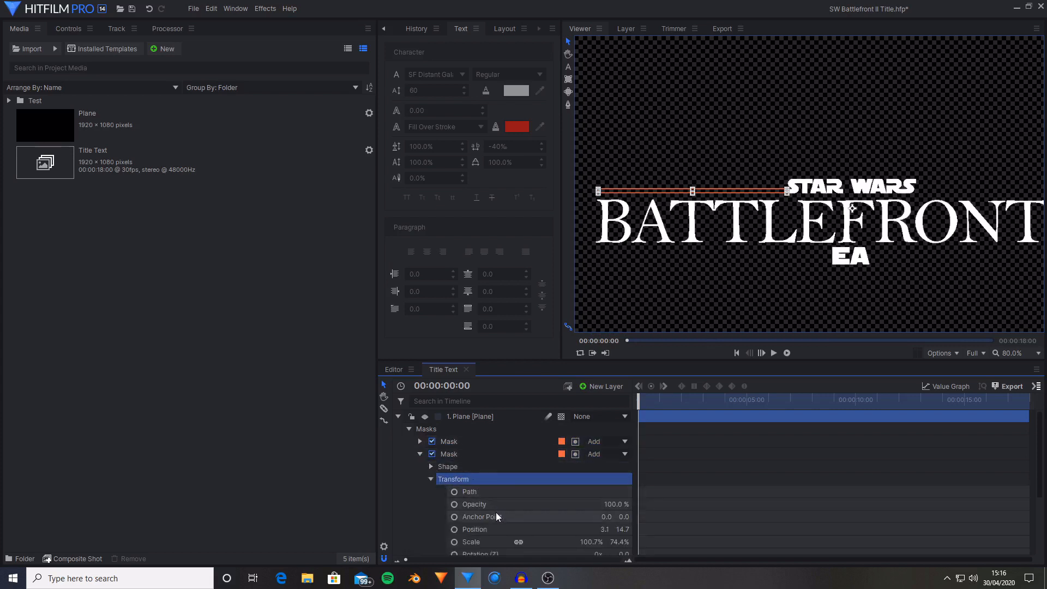
scroll(504, 501, down, 1)
click(504, 496)
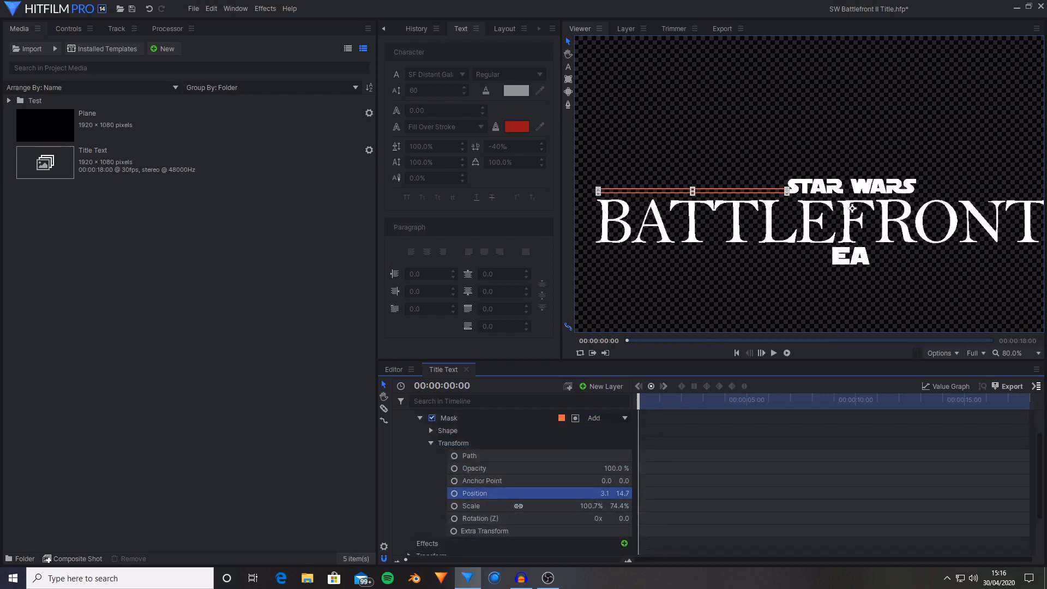
drag(604, 493, 700, 492)
drag(837, 229, 663, 232)
drag(600, 493, 611, 493)
scroll(668, 232, up, 5)
scroll(668, 231, down, 6)
scroll(498, 453, up, 2)
Select both line masks on the plane layer and duplicate them together
click(499, 453)
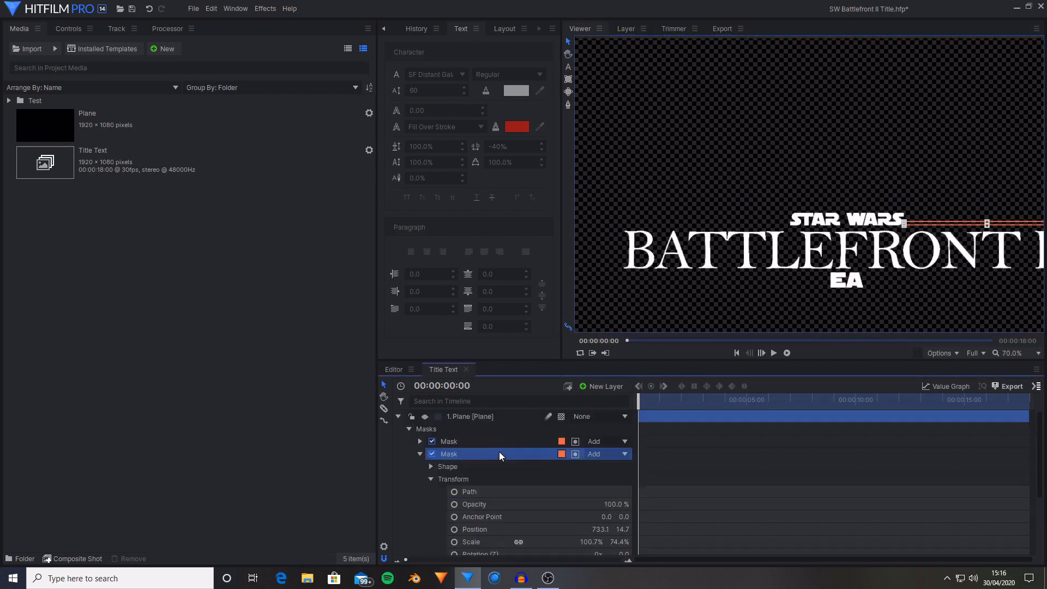
ctrl+click(472, 443)
right_click(472, 443)
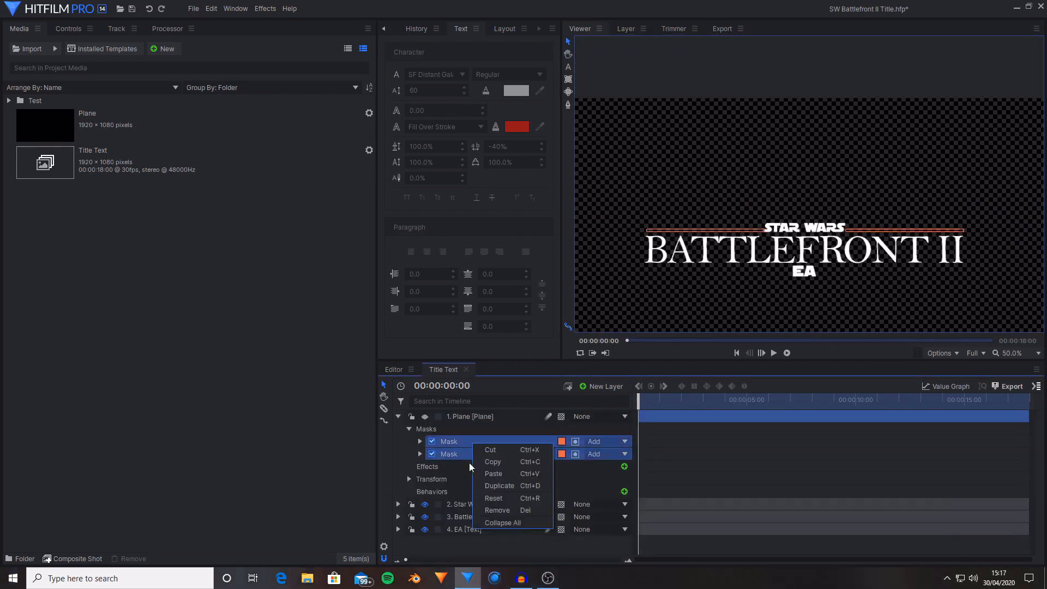
click(521, 486)
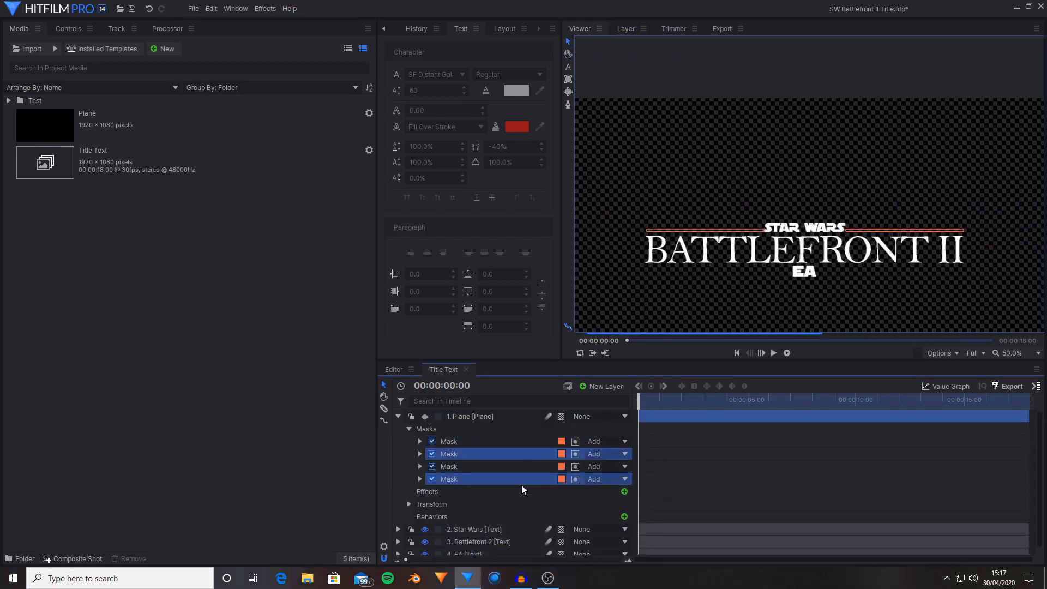
Move the duplicated right-hand line mask below BATTLEFRONT II and set its Y position to -120
click(420, 479)
scroll(448, 481, down, 1)
click(430, 473)
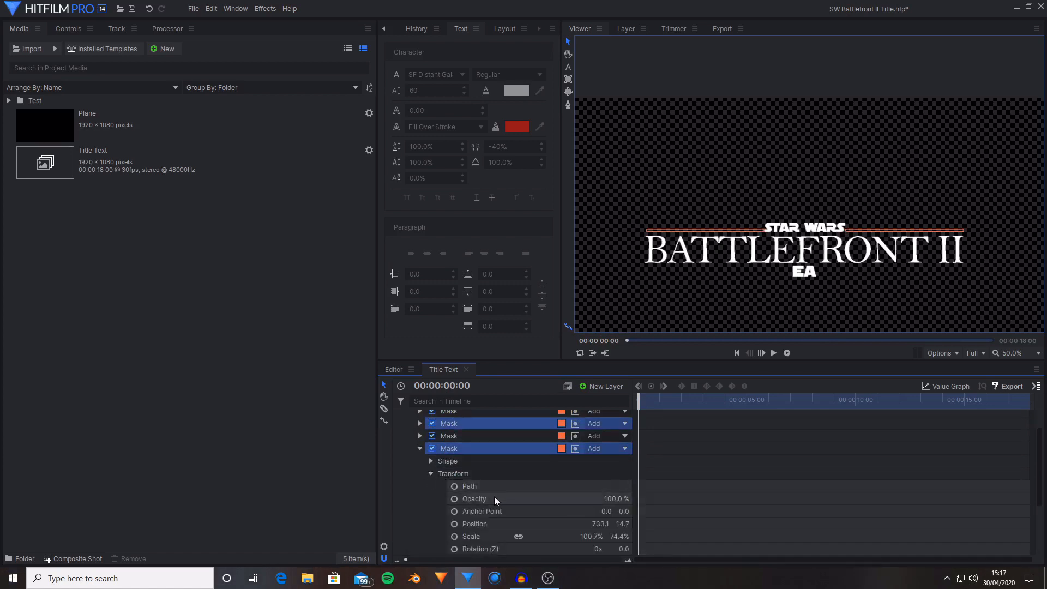
click(589, 522)
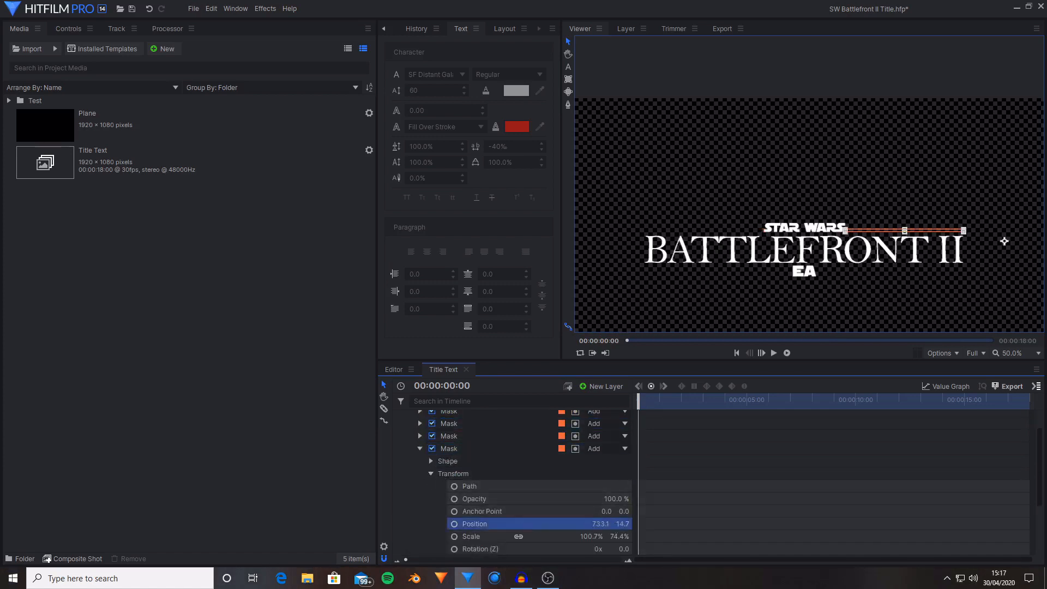
drag(1004, 241, 1003, 278)
click(617, 523)
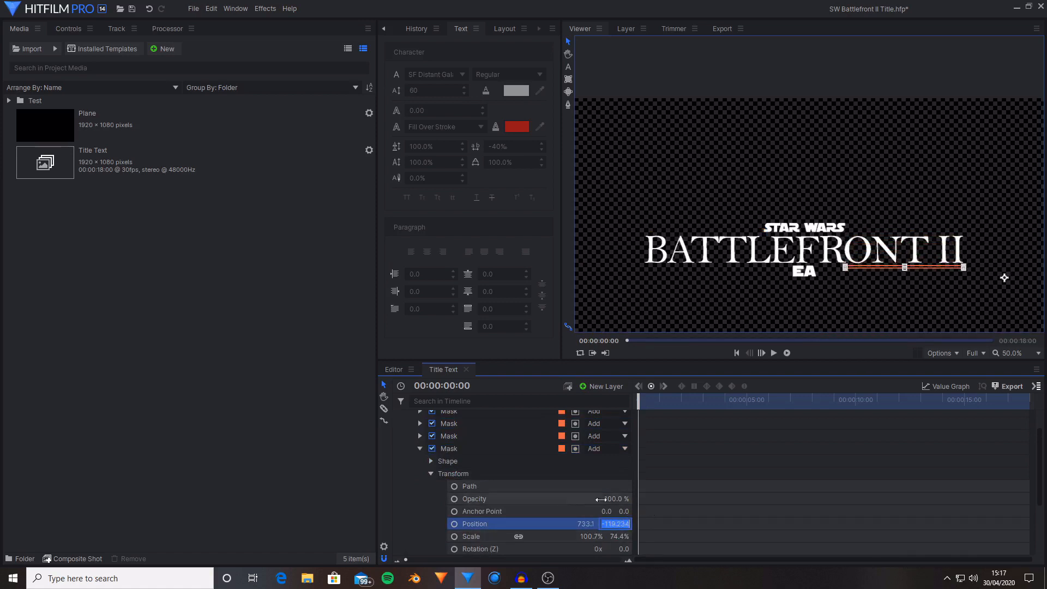
text(-120)
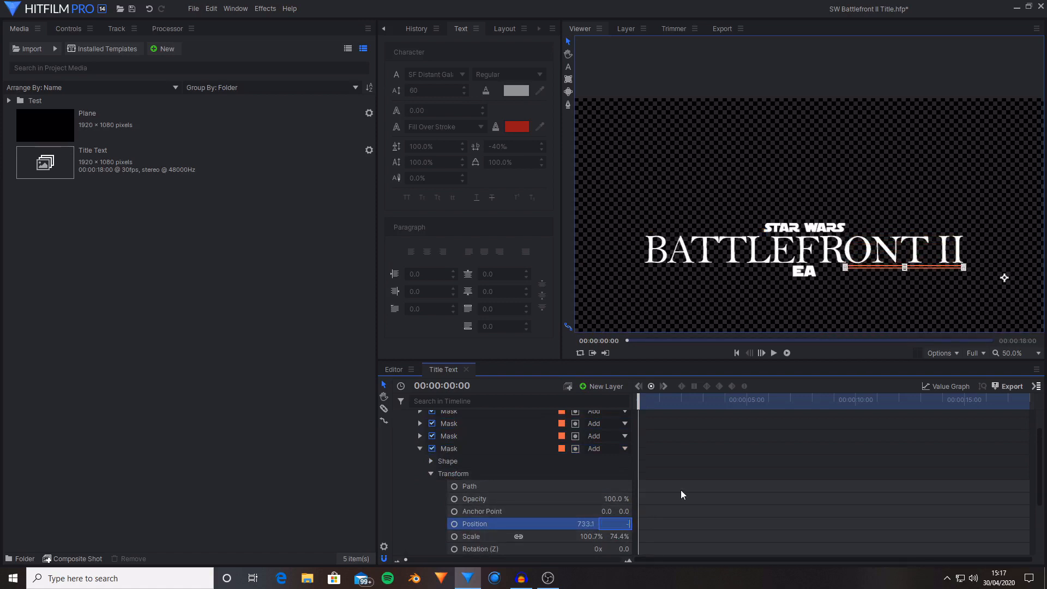
key(Return)
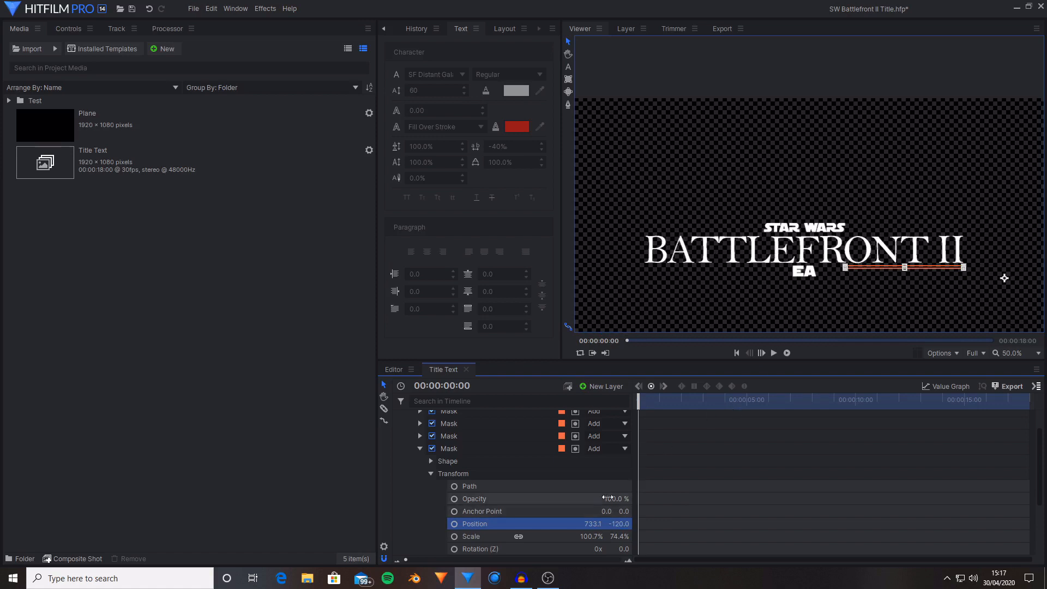
Stretch the lower-right line toward EA to 120.3% horizontal scale and shift its X position to 763.5, aligning its outer end with the II
scroll(829, 269, up, 2)
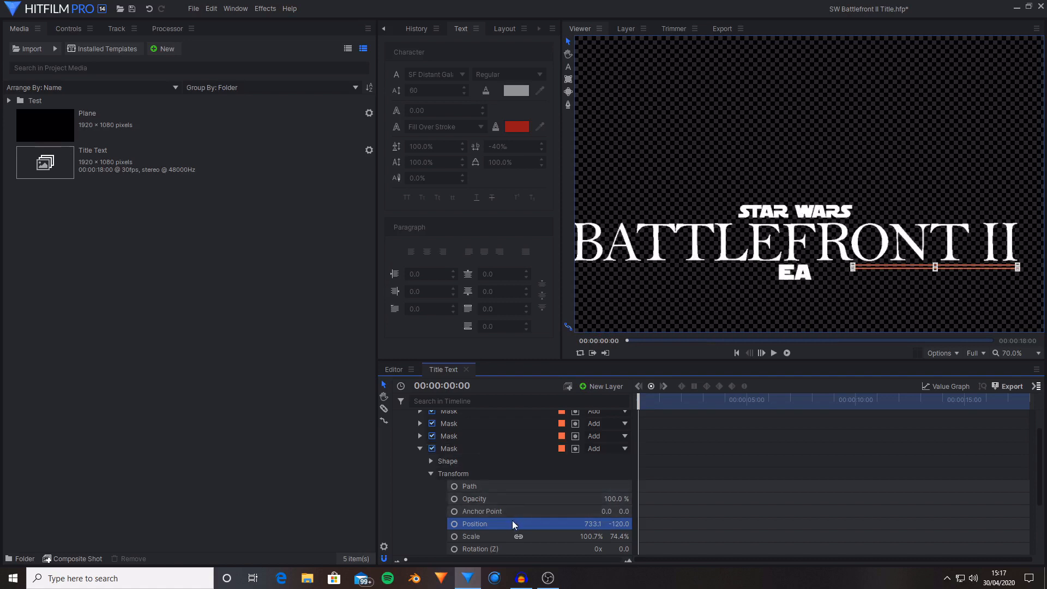
scroll(860, 307, up, 5)
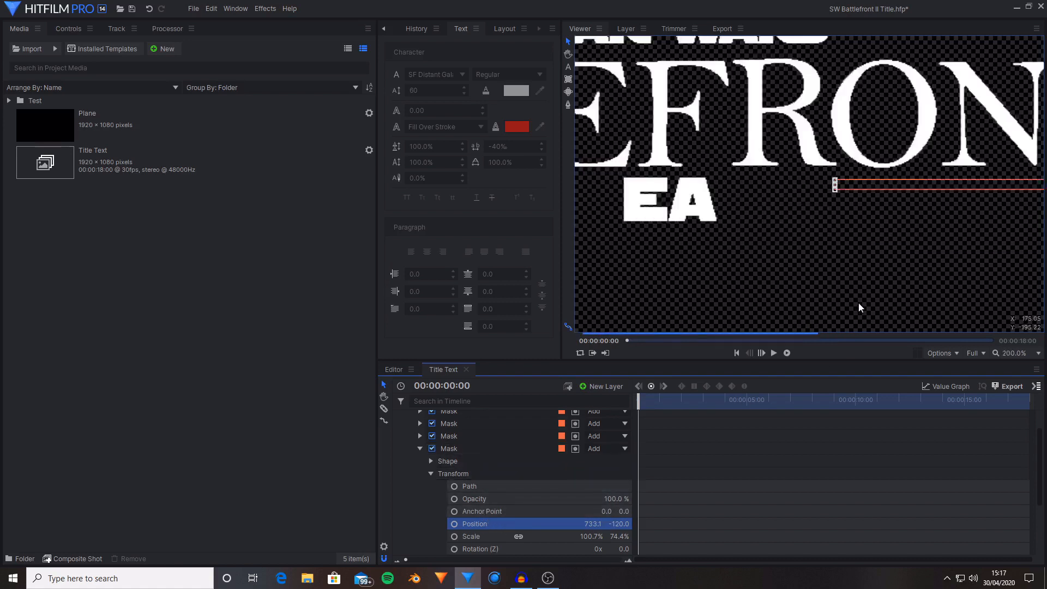
scroll(844, 138, down, 1)
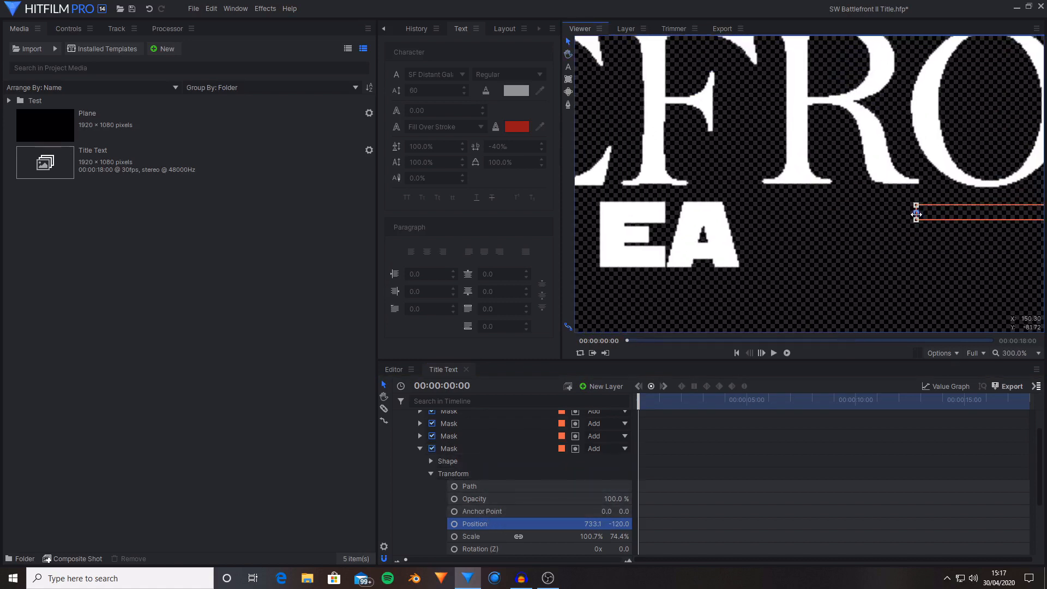
mouse_move(916, 212)
mouse_down()
mouse_move(847, 216)
mouse_move(876, 252)
mouse_move(729, 257)
mouse_move(903, 207)
mouse_up()
scroll(850, 220, down, 3)
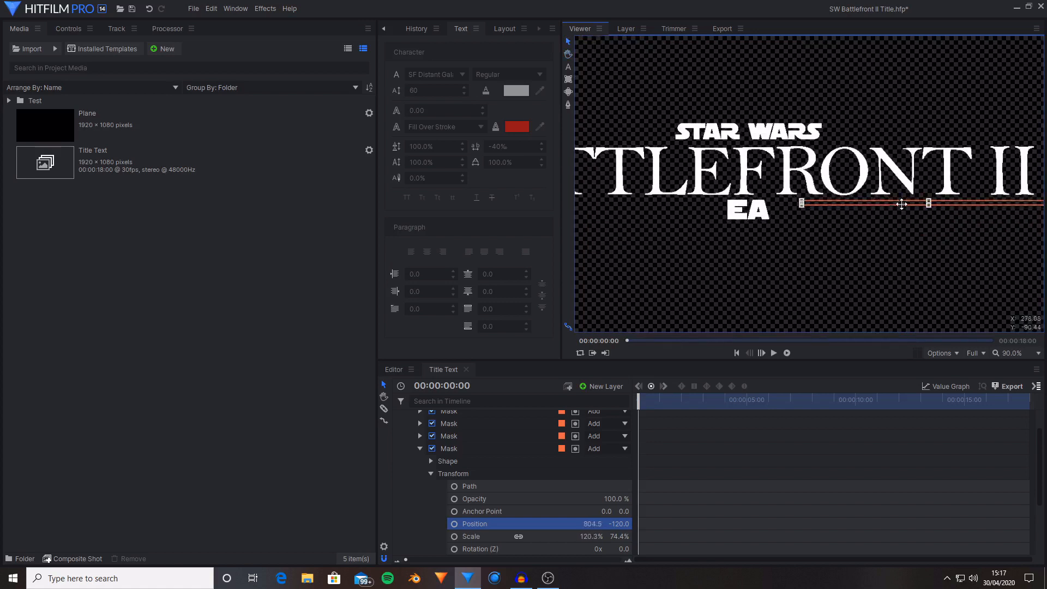
drag(831, 224, 762, 236)
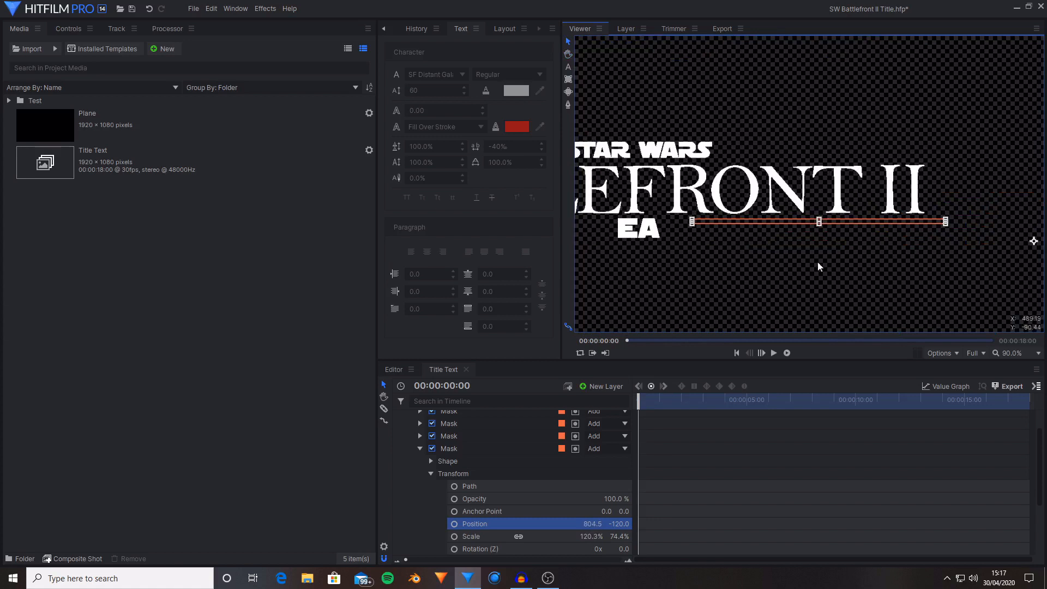
drag(594, 524, 571, 523)
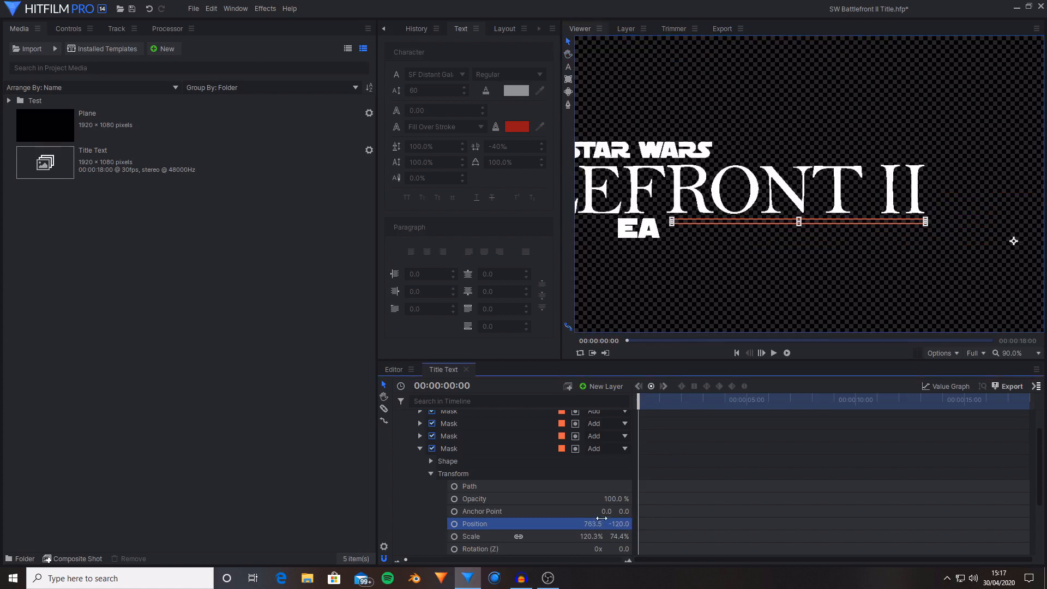
Move the duplicated left-hand line mask below BATTLEFRONT by setting its Y position to -120
drag(760, 217, 864, 217)
drag(834, 250, 947, 231)
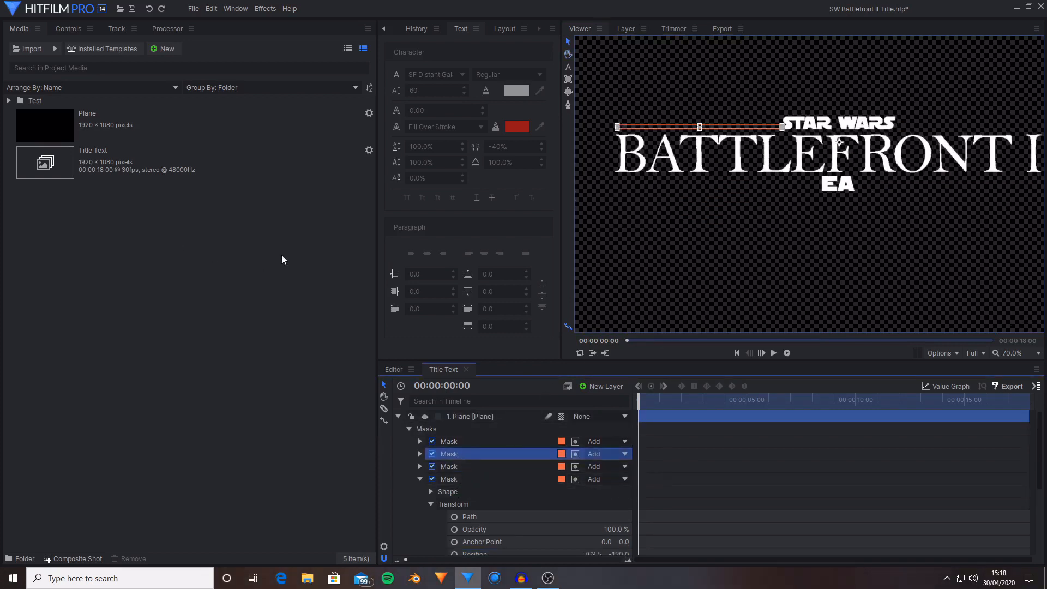
click(419, 453)
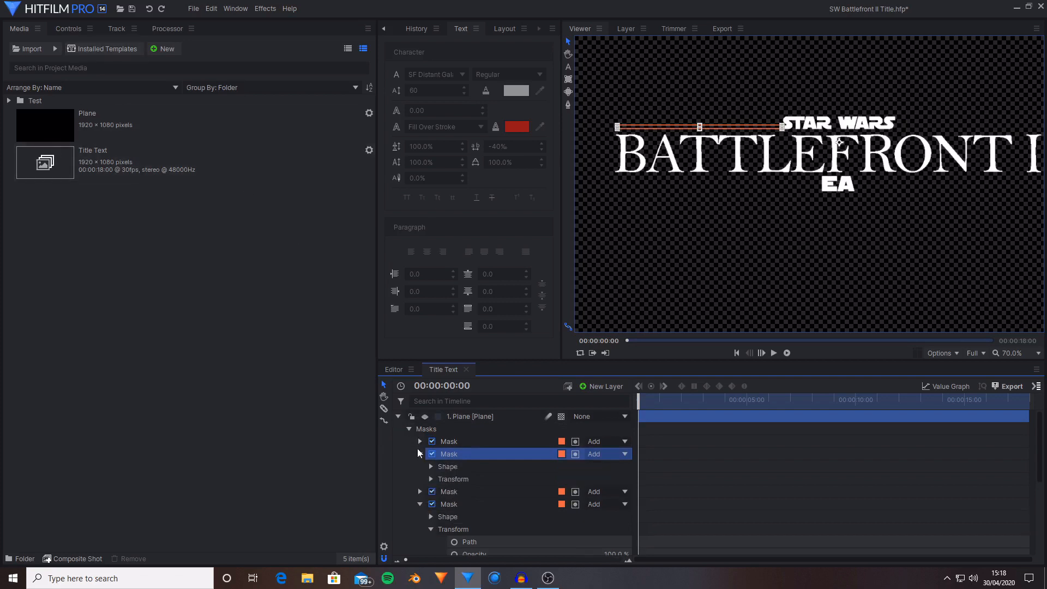
click(430, 478)
scroll(492, 487, down, 3)
click(541, 493)
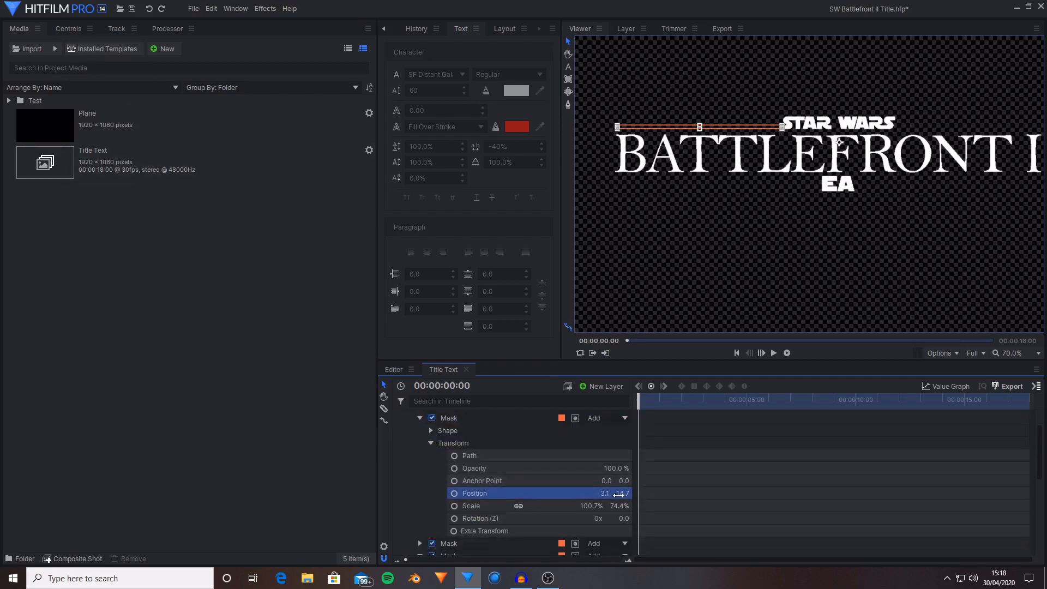
click(619, 493)
text(-120)
key(Return)
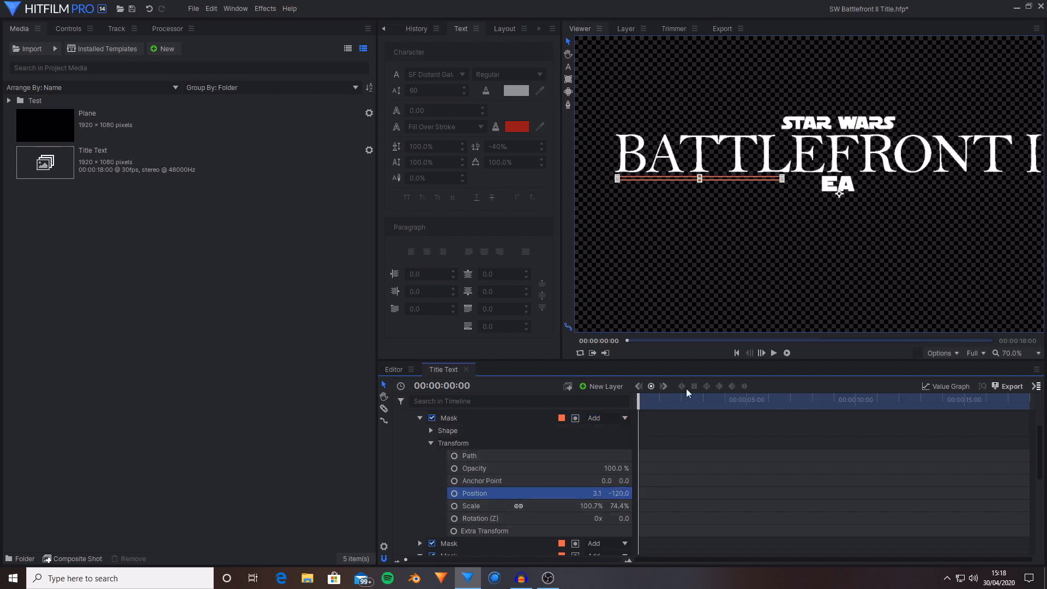
Stretch the lower-left line to 117.0% horizontal scale and shift its X position to 92.1, so it runs from the B's left edge toward EA
scroll(785, 187, up, 4)
drag(745, 150, 801, 150)
scroll(790, 212, down, 4)
drag(790, 212, 924, 234)
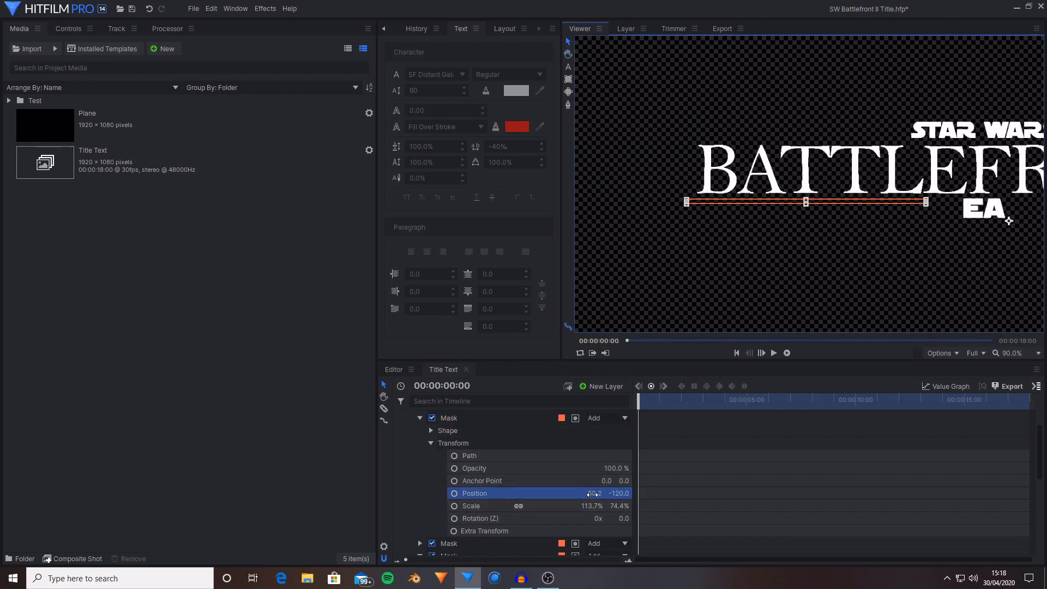
drag(594, 494, 606, 494)
scroll(938, 202, up, 4)
drag(938, 202, 895, 202)
scroll(777, 263, down, 3)
drag(597, 493, 602, 493)
drag(800, 245, 698, 224)
Slant the lower-left line's end beside EA by moving its upper corner point outward with the Pen tool
ctrl+click(489, 554)
scroll(691, 316, down, 2)
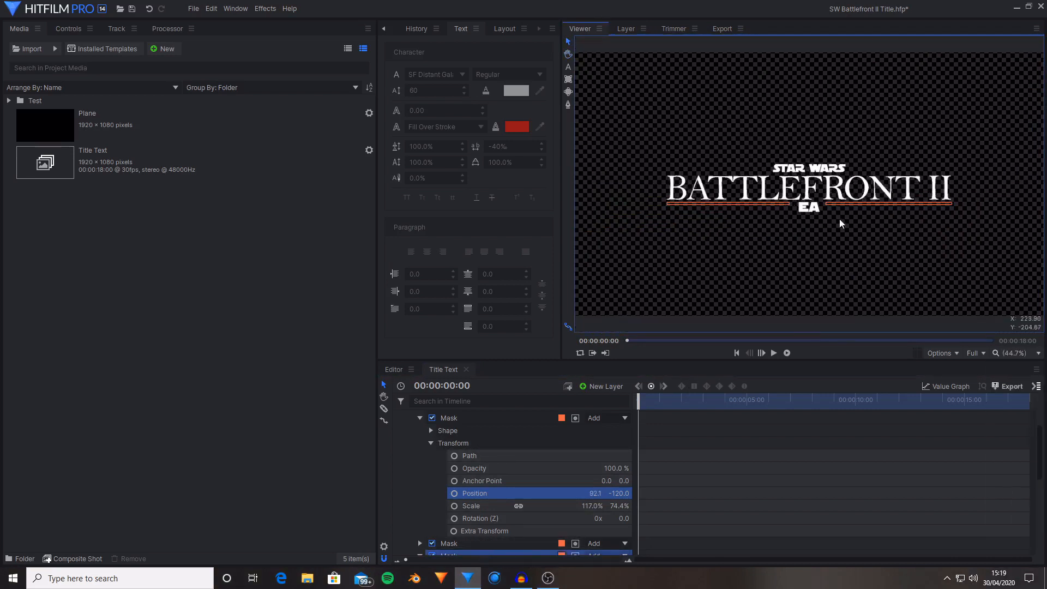
scroll(747, 224, up, 5)
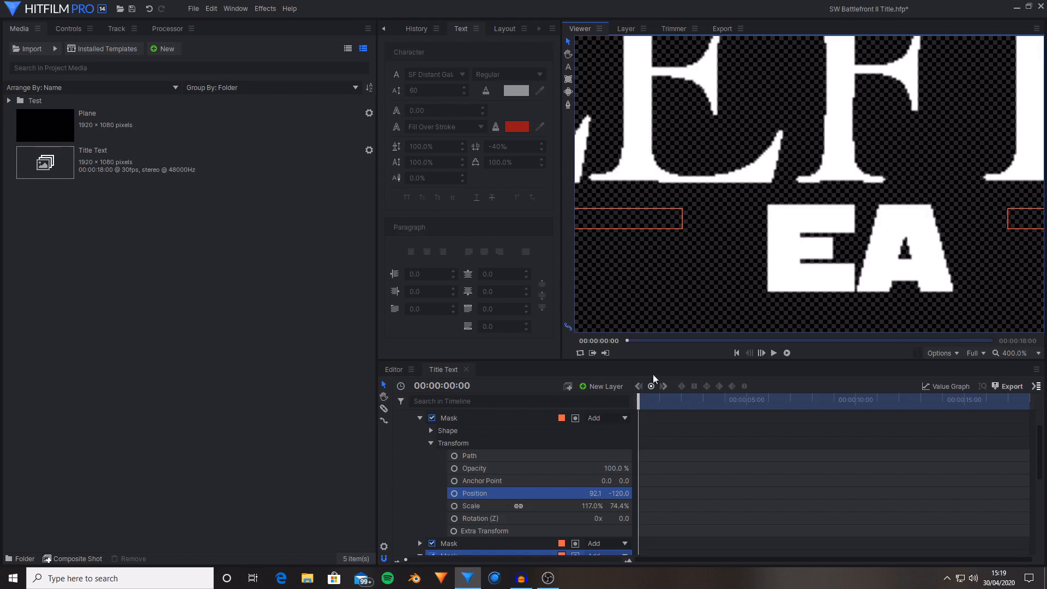
click(485, 418)
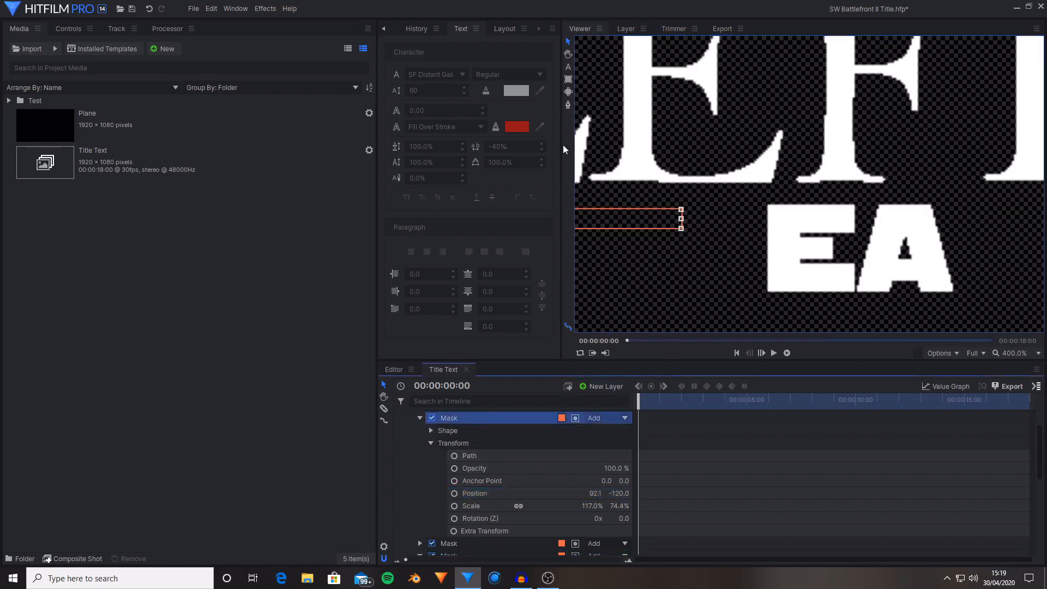
click(568, 105)
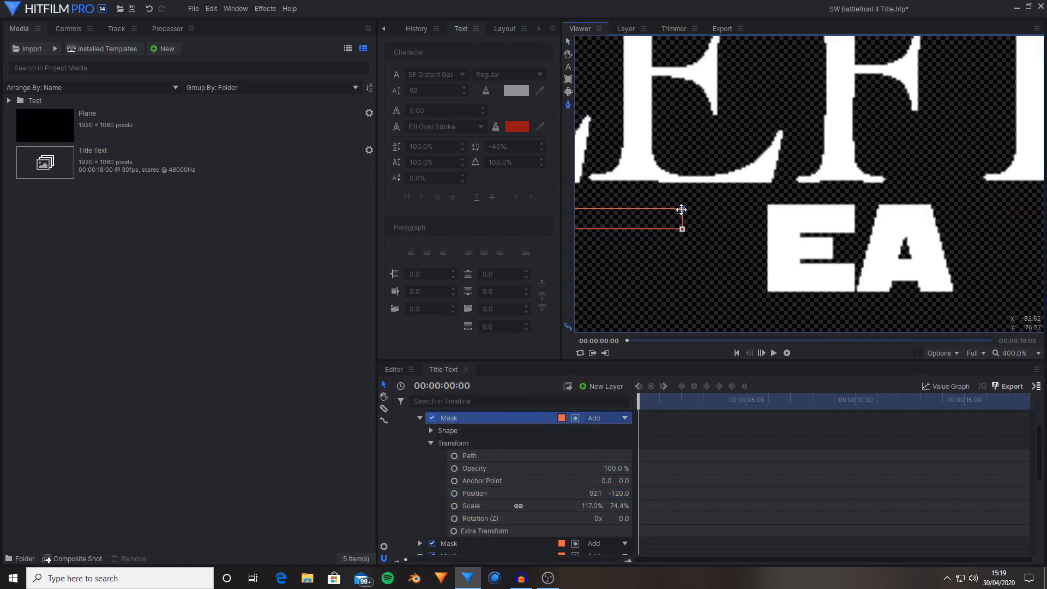
drag(681, 210, 704, 207)
key(ctrl+z)
scroll(745, 231, down, 2)
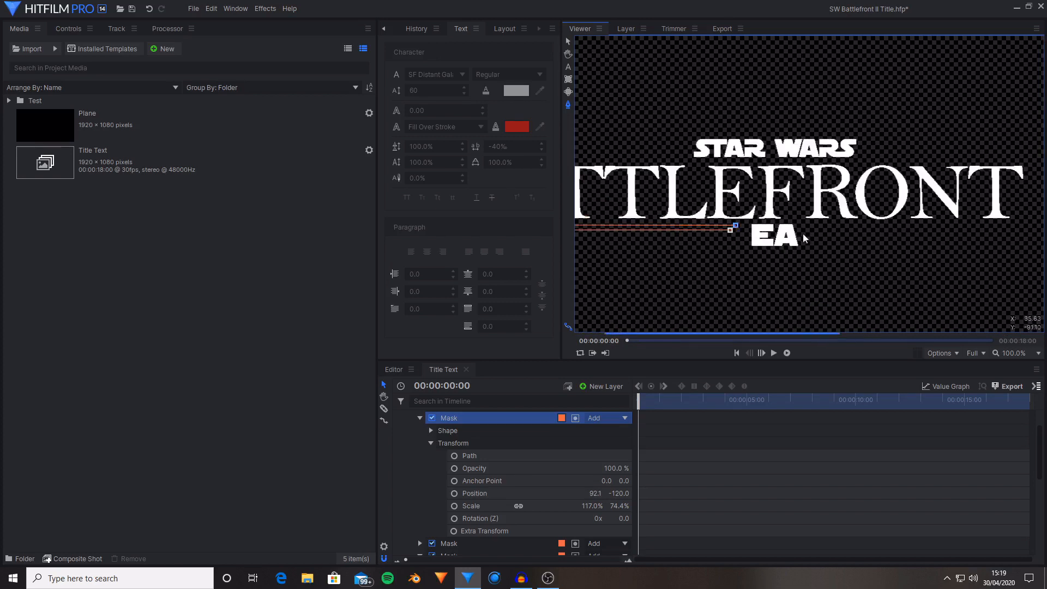
scroll(458, 549, down, 1)
Select the lower-right line mask on the plane layer and inspect its end beside EA
click(491, 519)
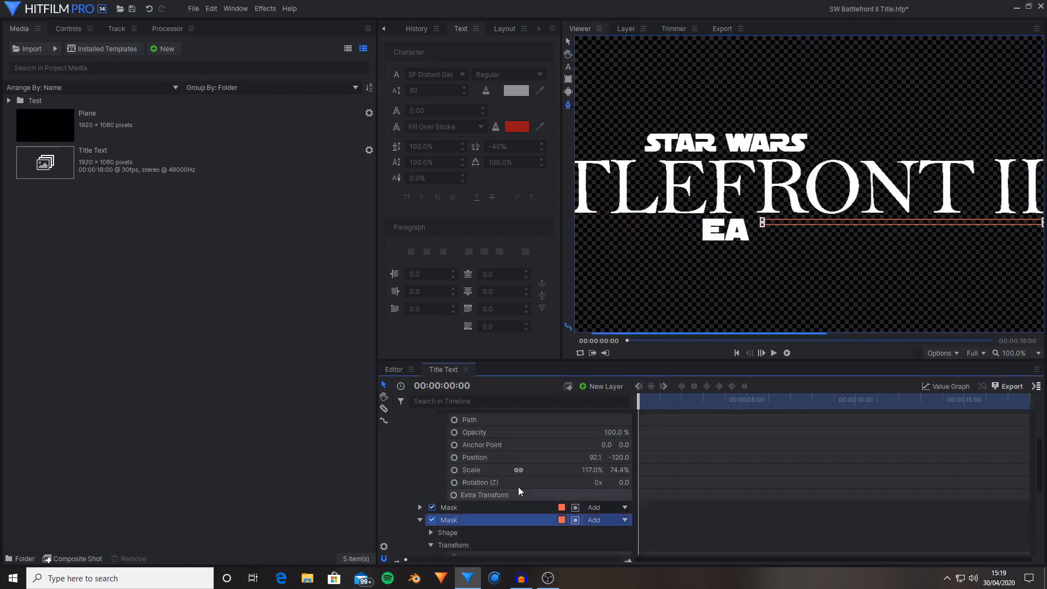
scroll(518, 490, up, 2)
scroll(809, 213, down, 1)
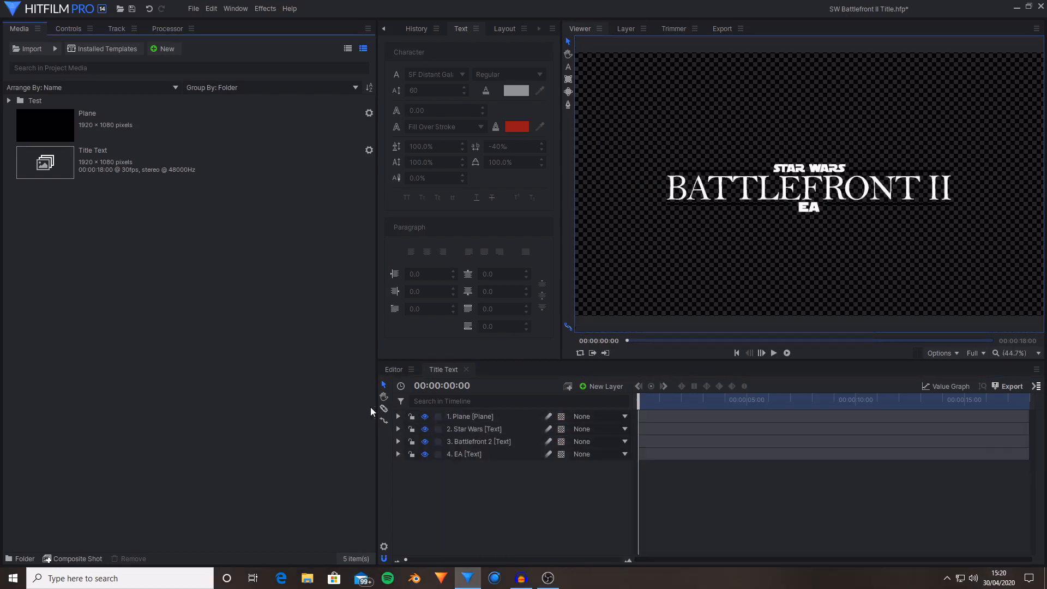
Add another Plane as the top layer of the Title Text composite shot and rename the masked plane layer as Lines
click(170, 132)
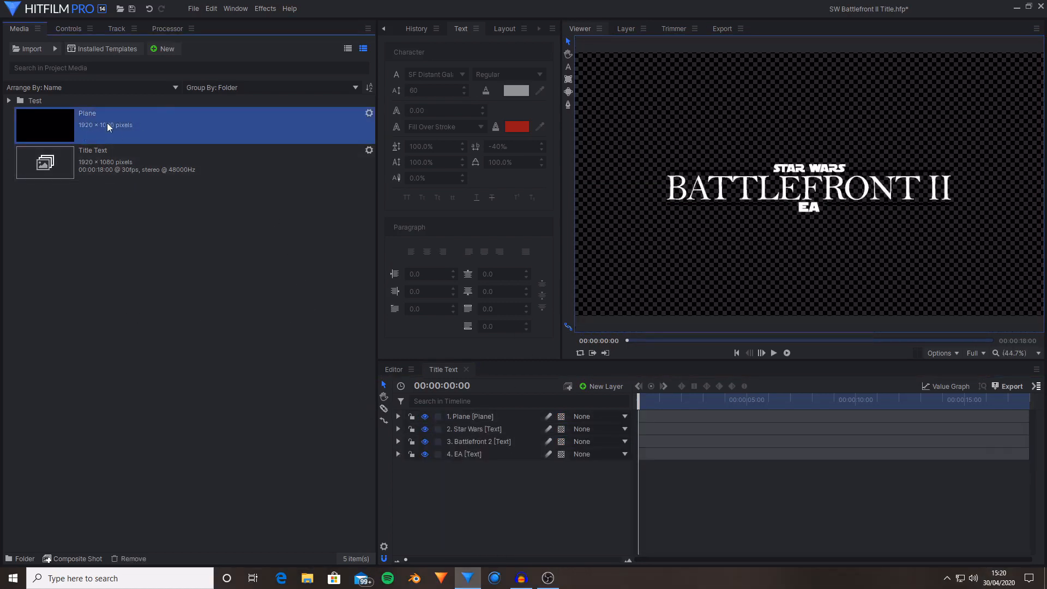
drag(171, 136, 490, 414)
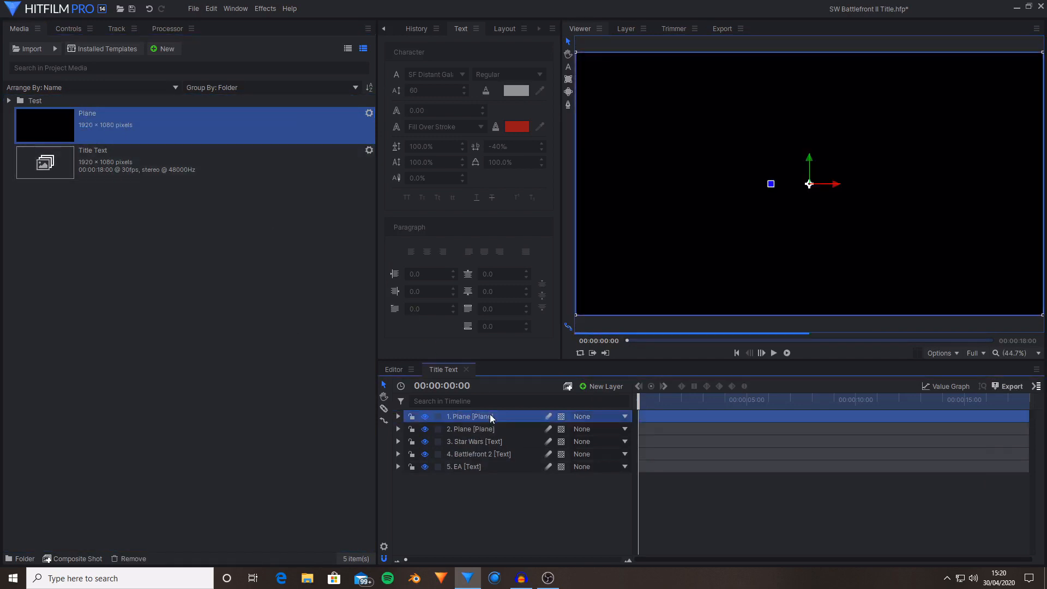
click(491, 429)
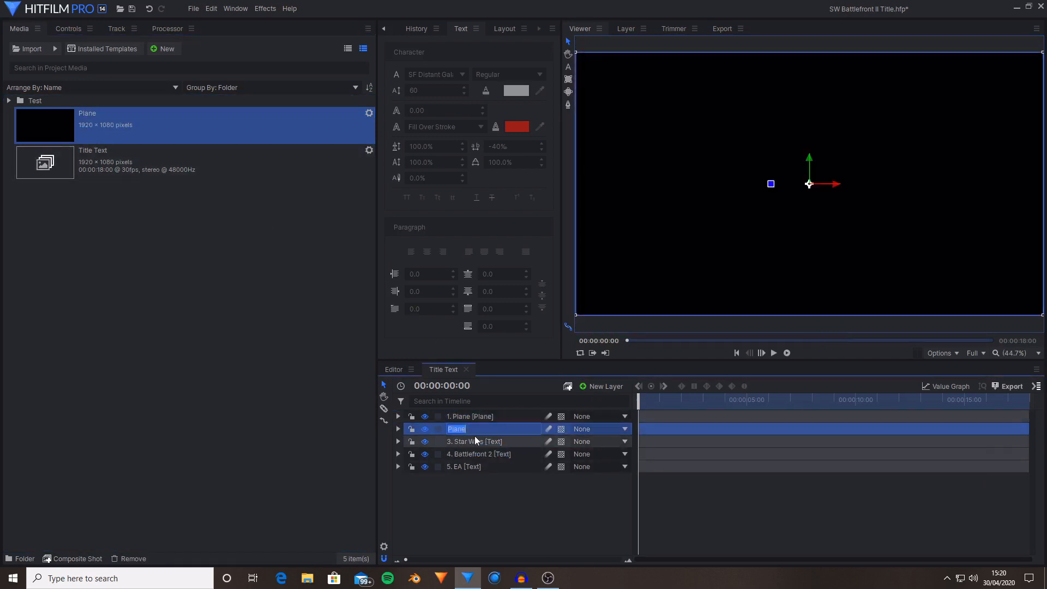
text(Lines)
key(Return)
Find the Neon Path effect by searching for neon and apply it to the new top plane layer
click(464, 417)
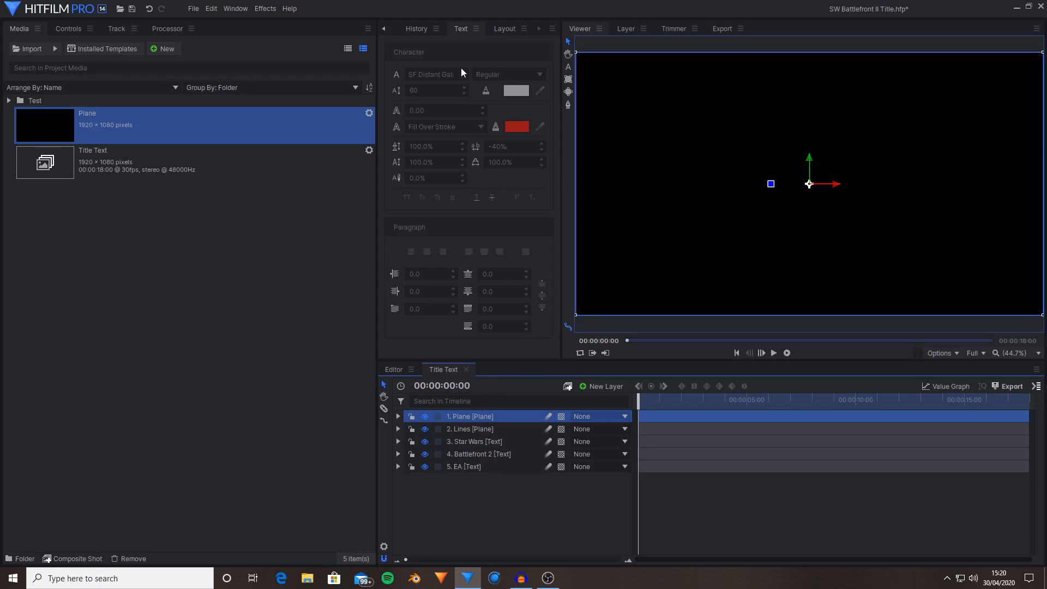
click(384, 29)
click(383, 28)
click(412, 29)
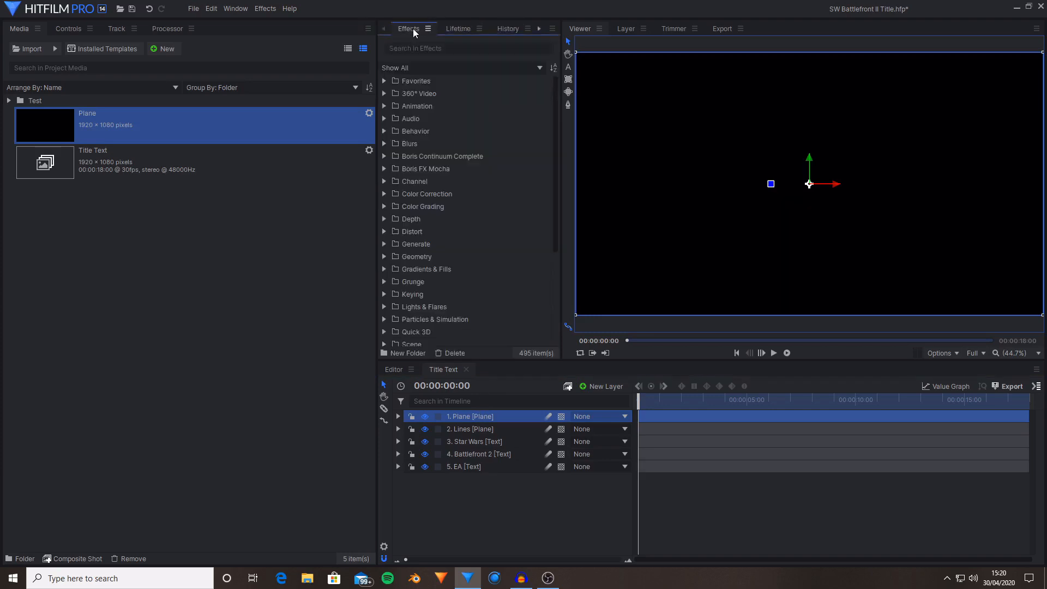
click(430, 49)
text(neon)
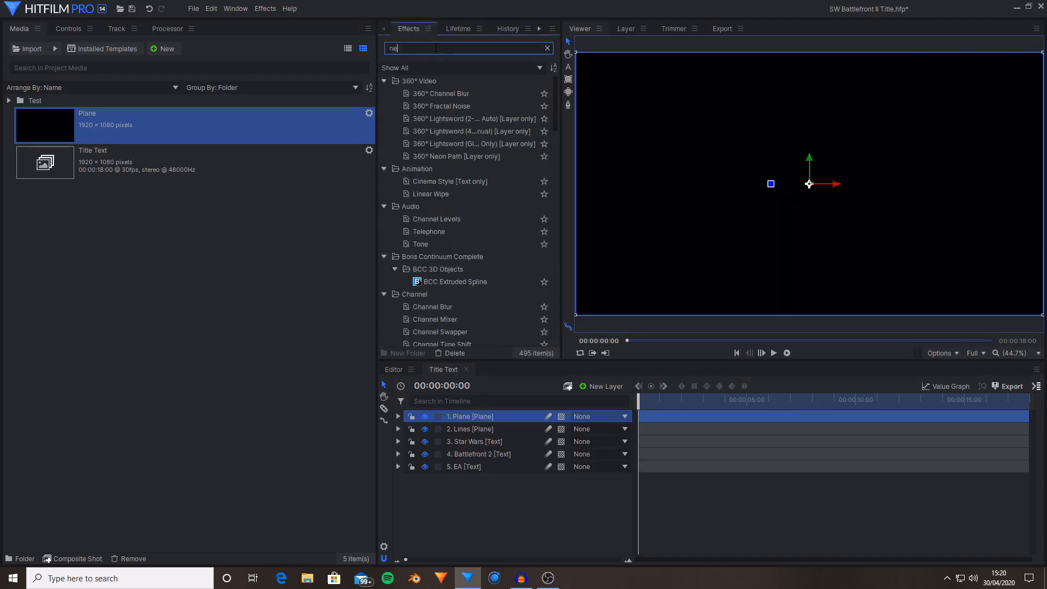
click(447, 232)
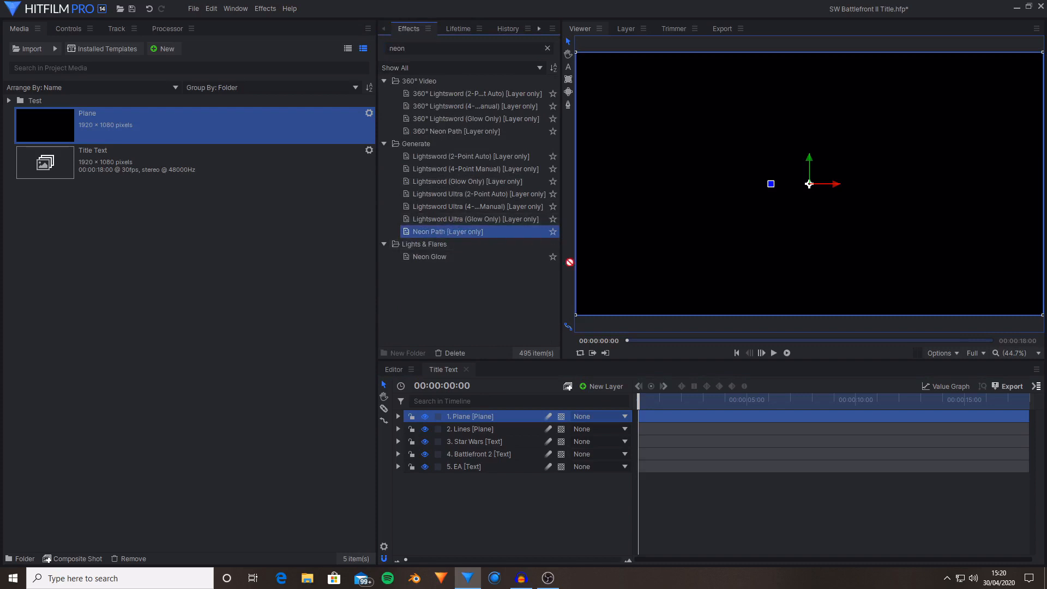
drag(570, 262, 512, 412)
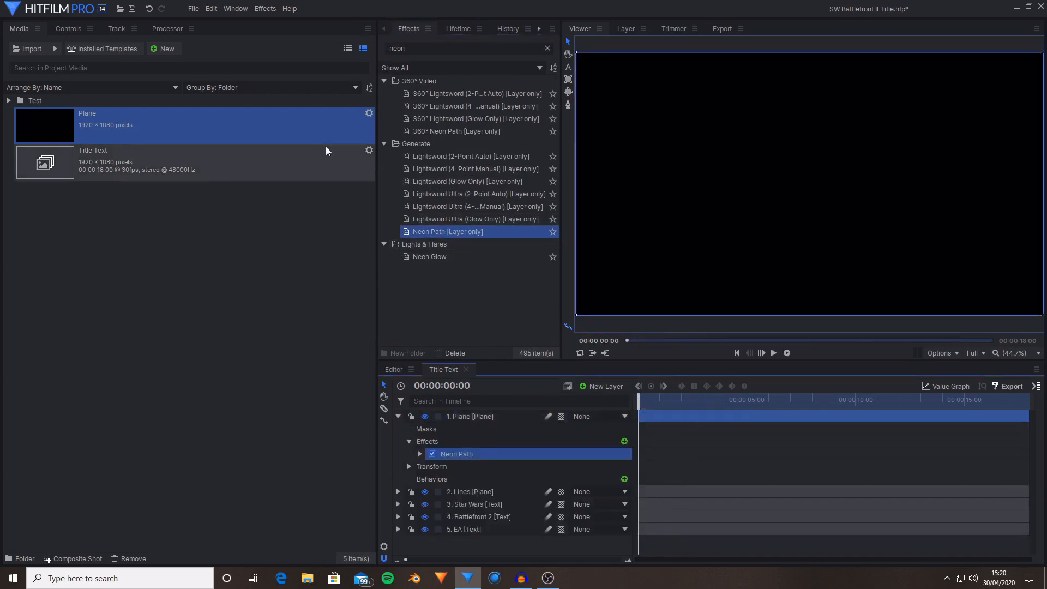
Set the Neon Path effect on the top plane to take its path from Text, using the 4. Battlefront 2 layer
click(68, 28)
click(20, 124)
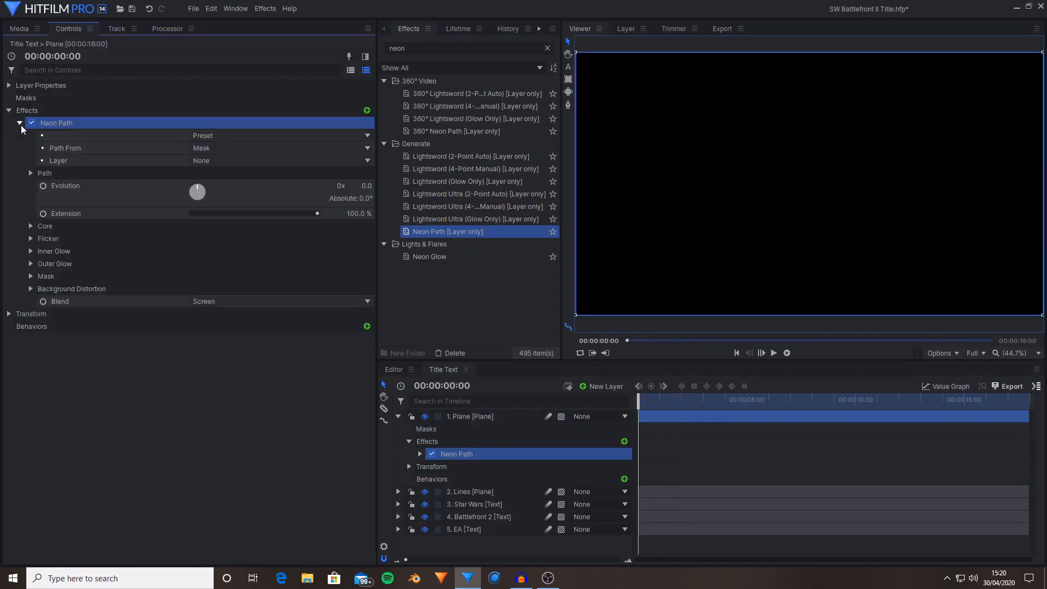
click(88, 137)
click(64, 147)
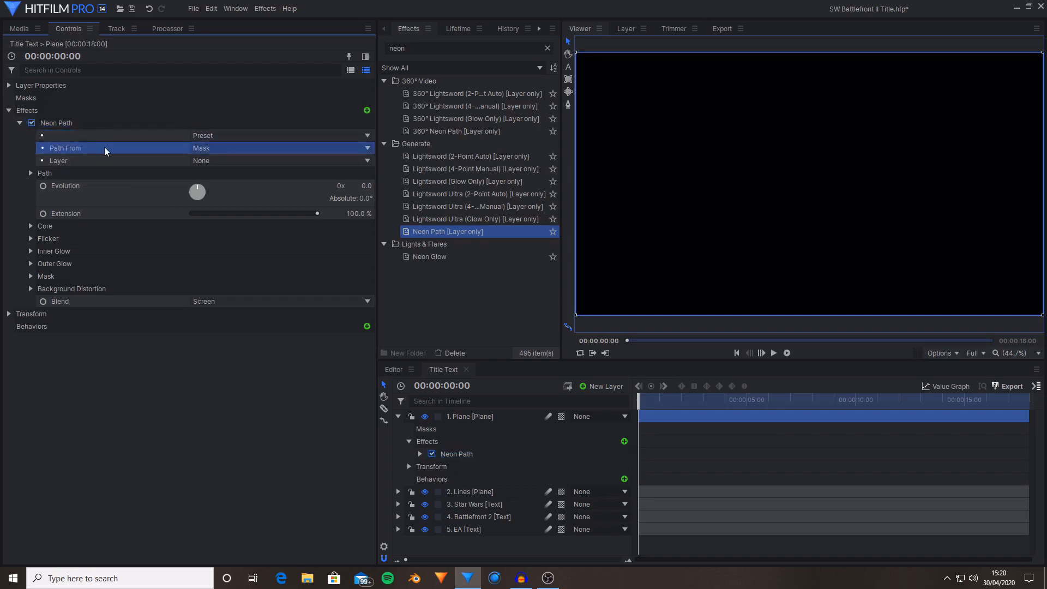
click(200, 152)
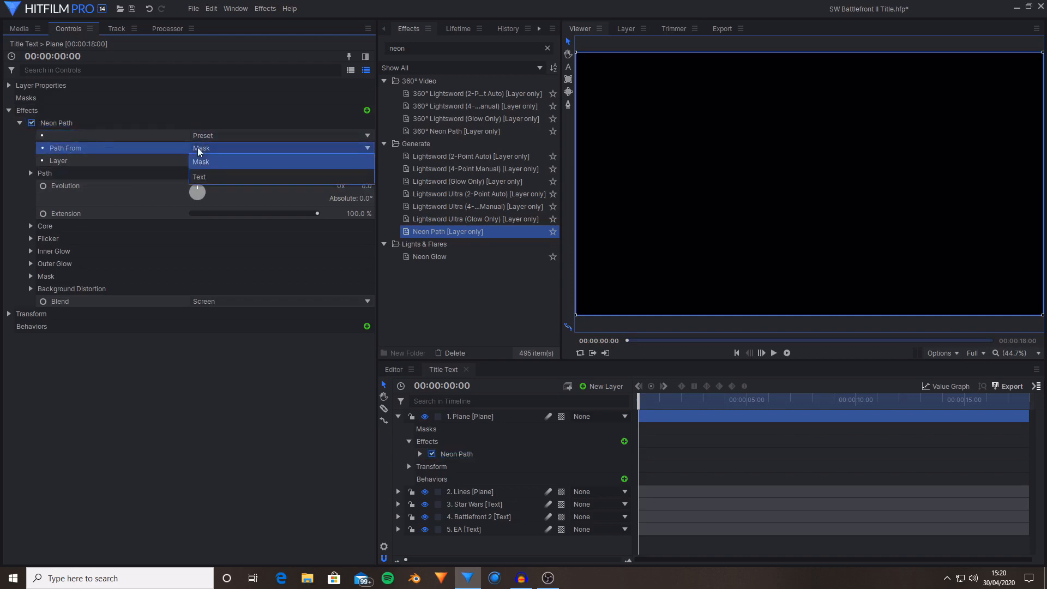
click(198, 177)
click(176, 164)
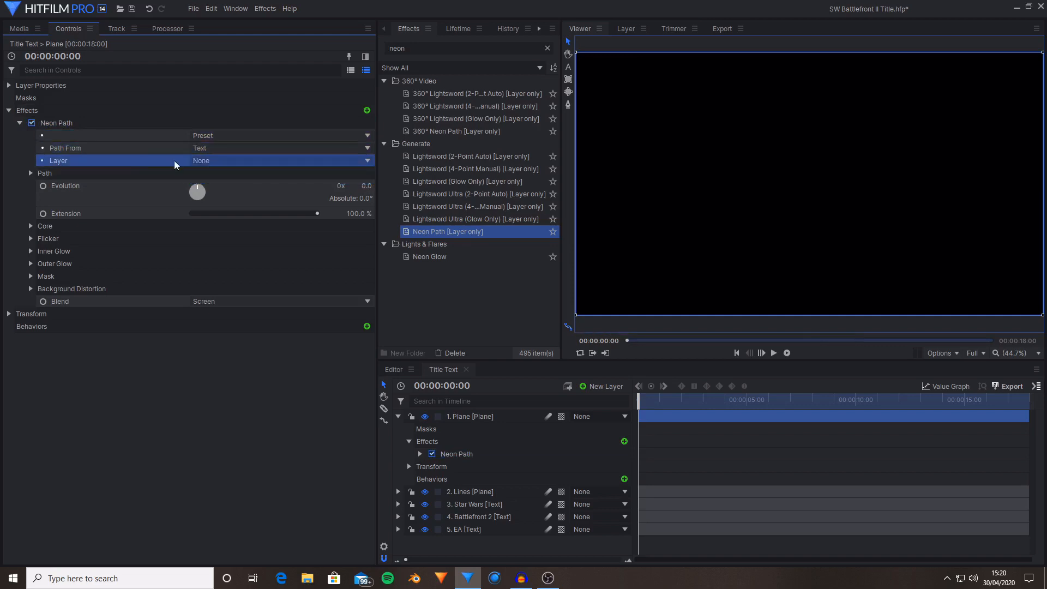
click(240, 162)
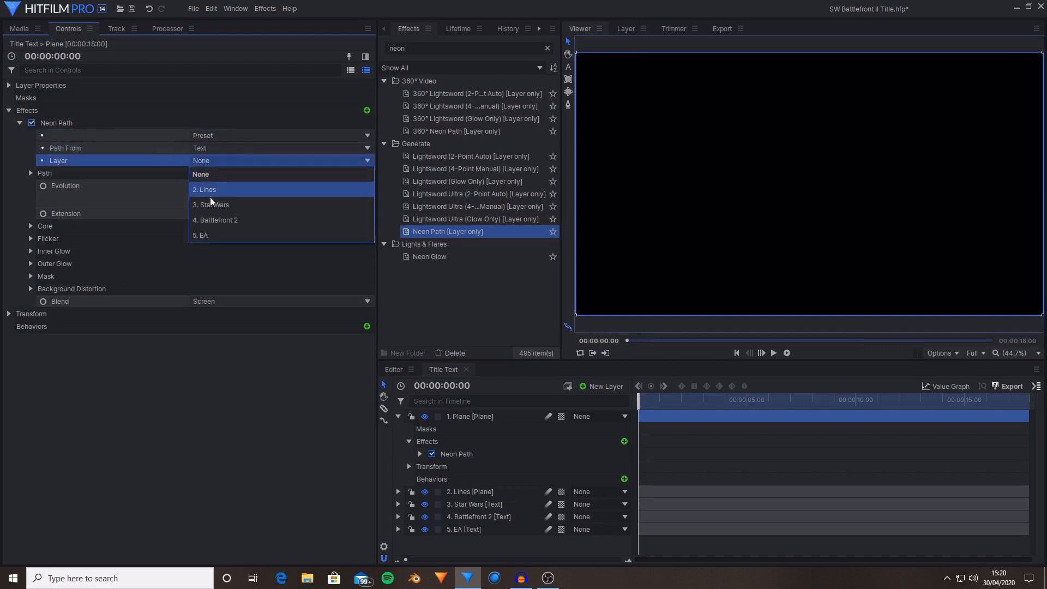
click(218, 220)
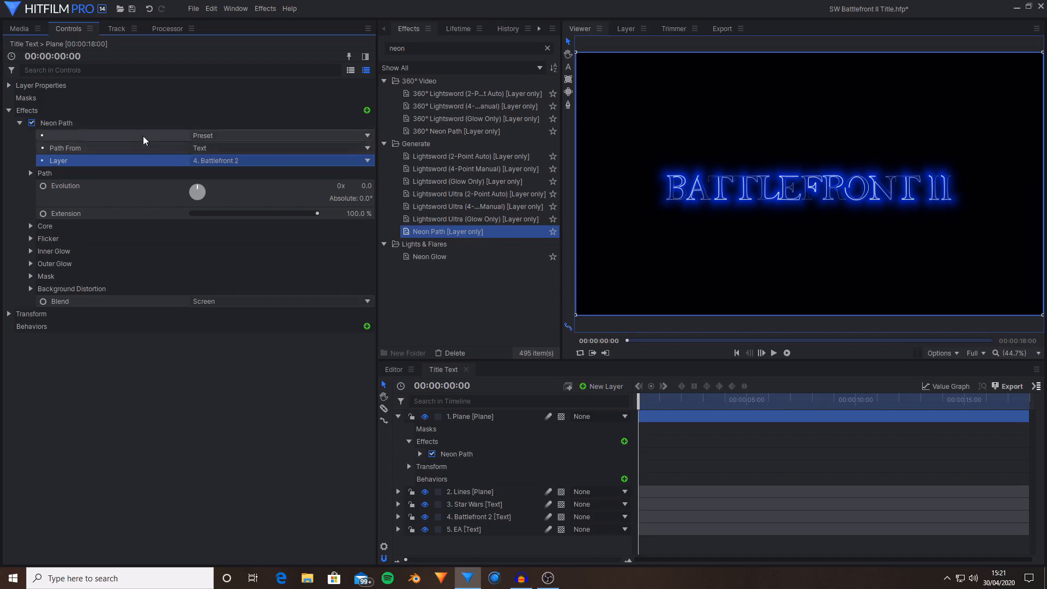
Try the 3. Star Wars layer as the Neon Path's text source
click(86, 152)
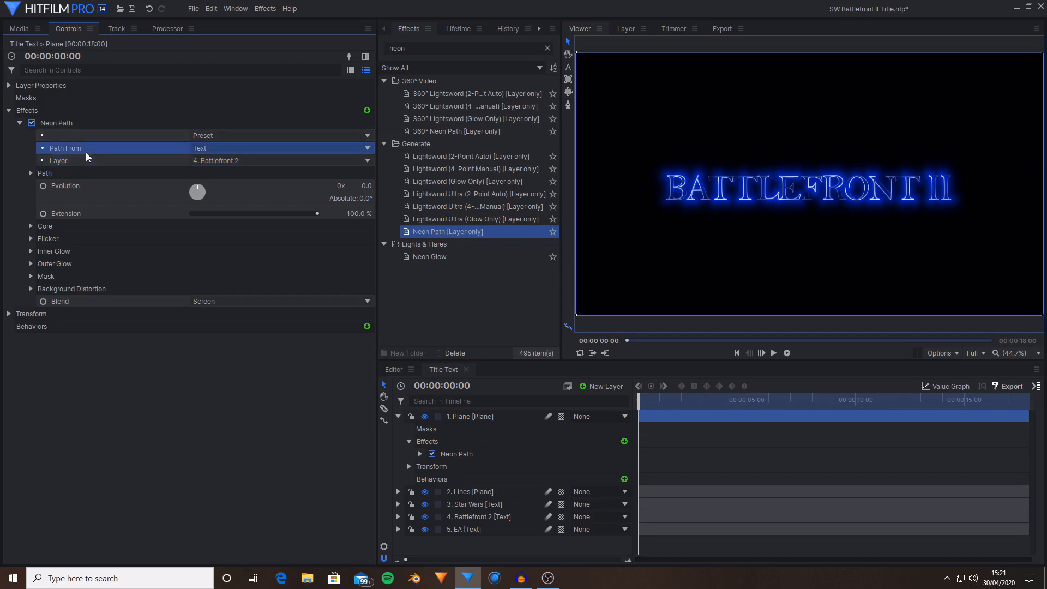
click(222, 146)
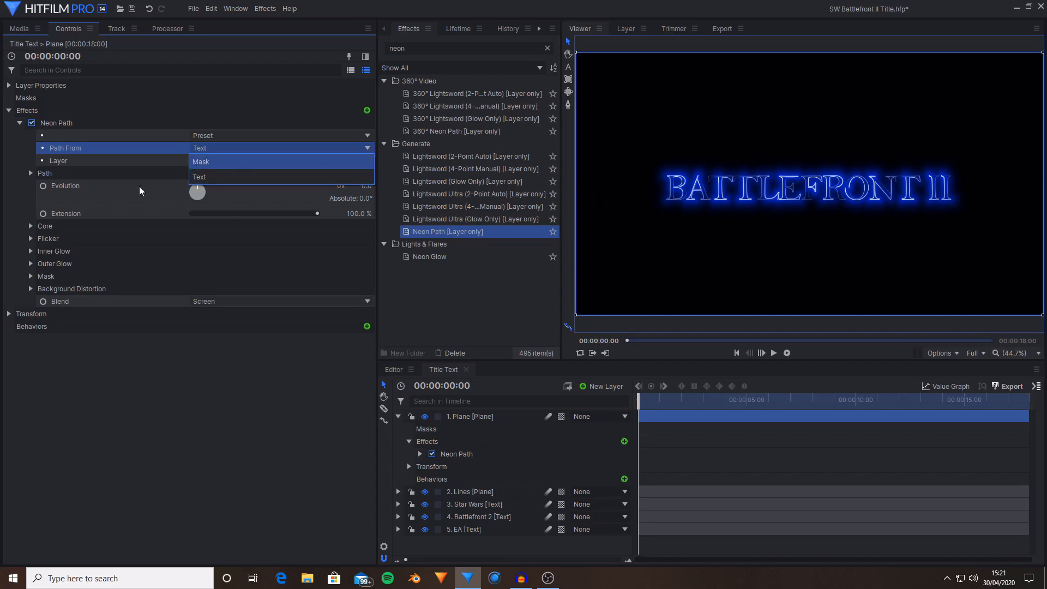
click(98, 162)
click(234, 161)
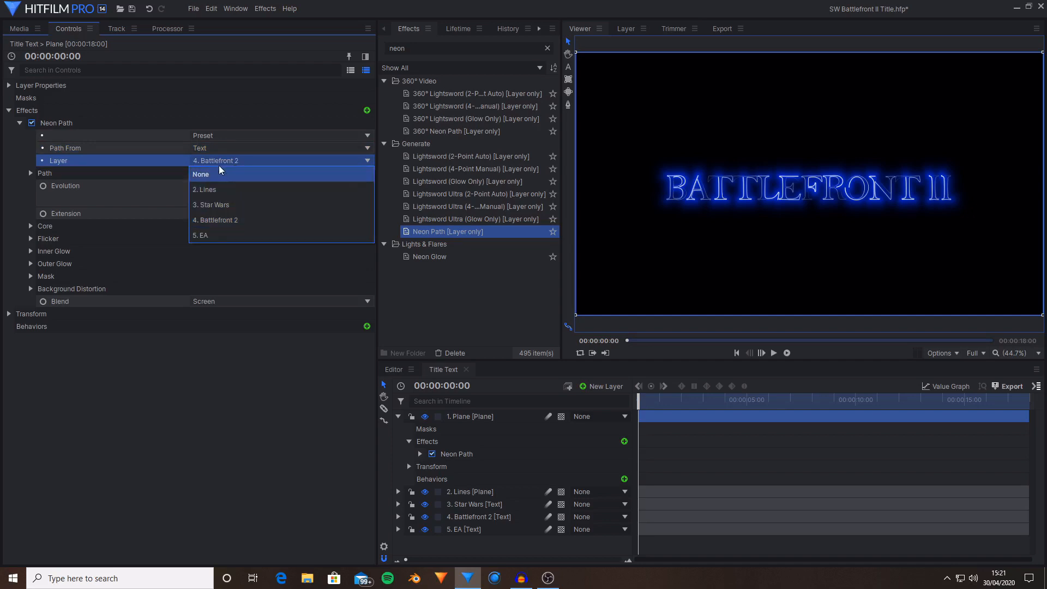
click(223, 205)
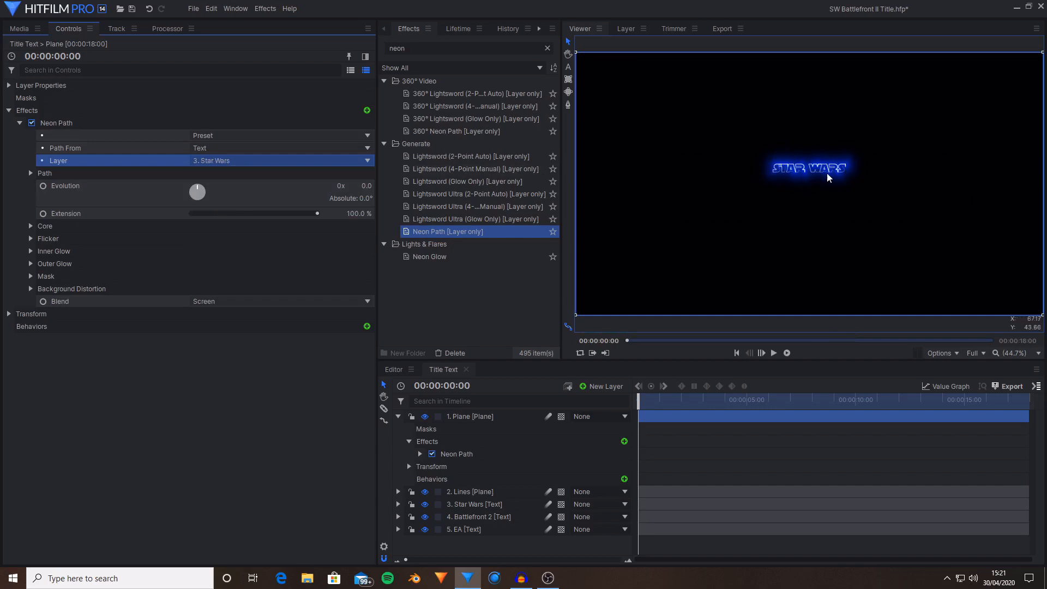
Try tracing the 2. Lines layer with the Neon Path's Path From option set to Mask
click(235, 160)
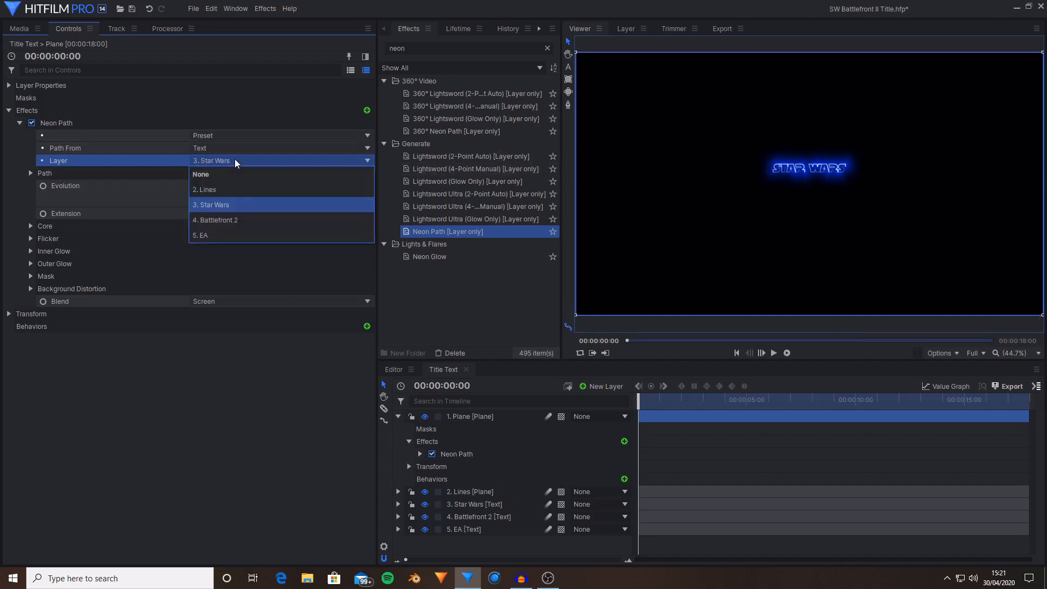
click(205, 189)
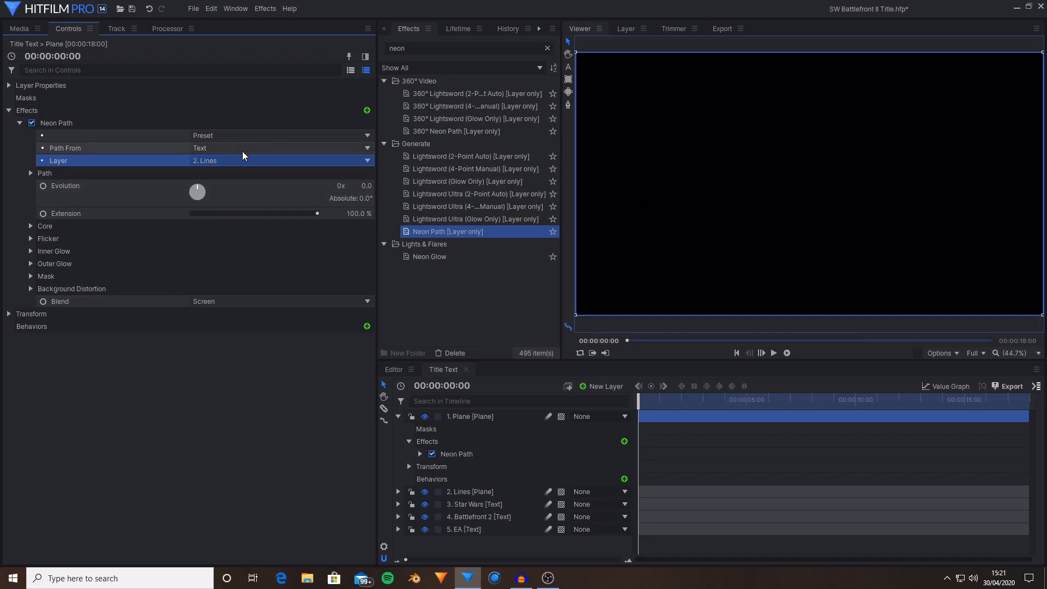
click(204, 150)
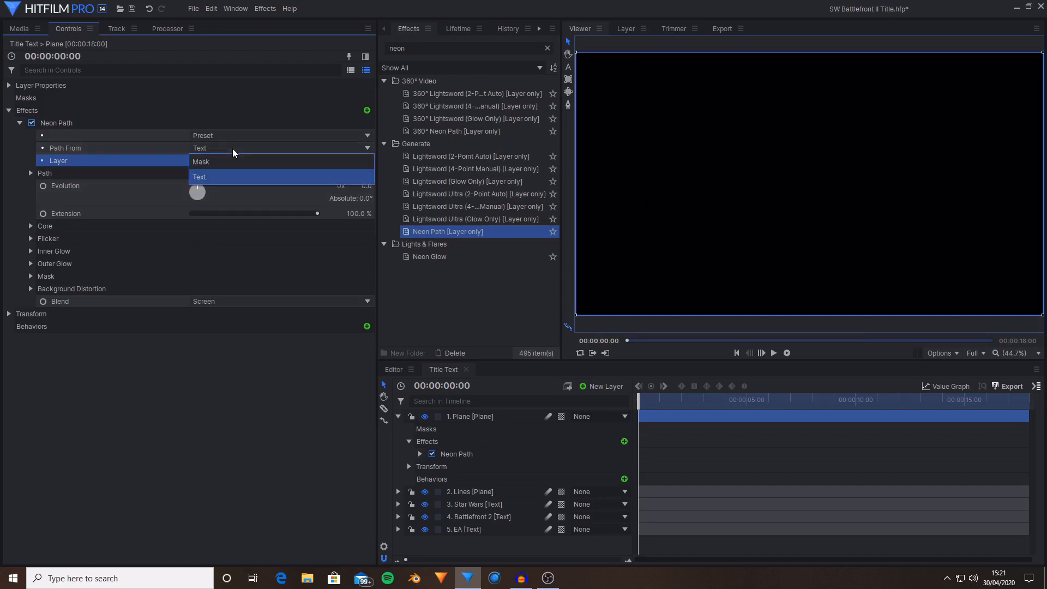
click(212, 159)
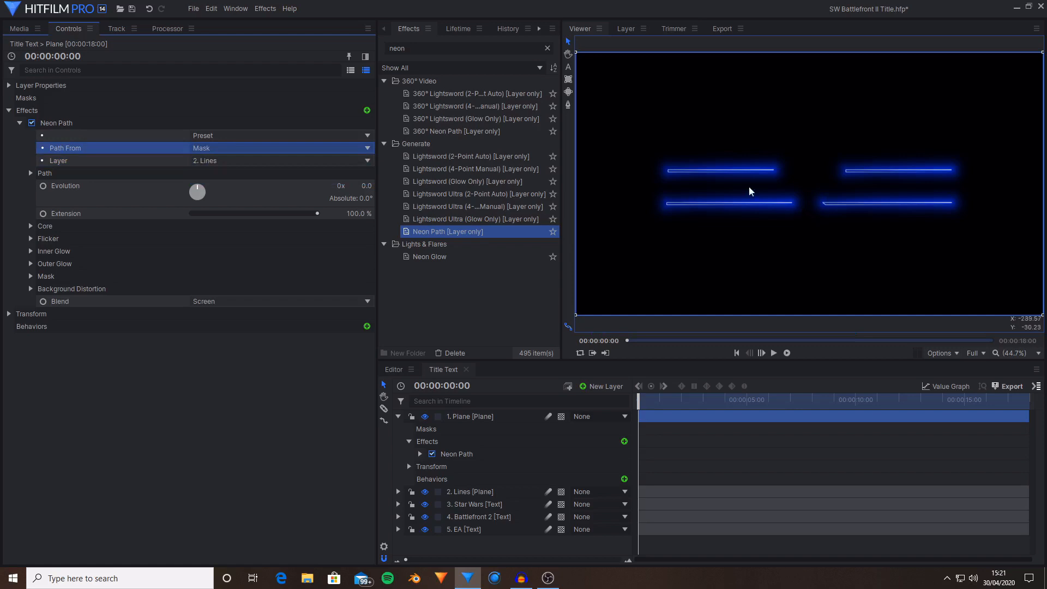
Return the Neon Path to the 4. Battlefront 2 layer with Path From set to Text
click(221, 160)
click(233, 221)
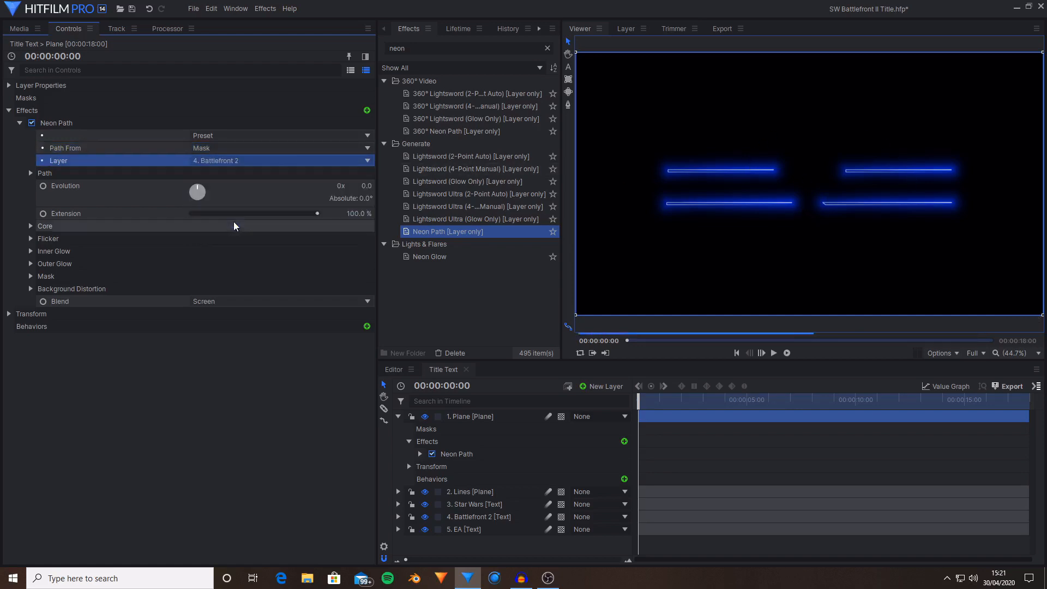
click(224, 152)
click(225, 173)
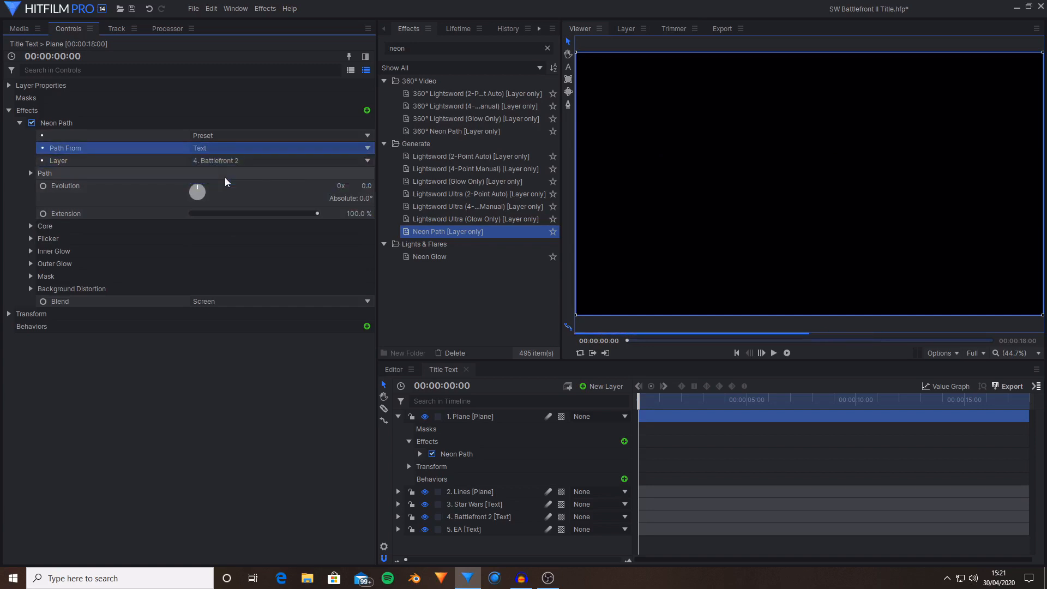
Examine the neon outline of the Battlefront II text up close and return the viewer to a fitted view
scroll(801, 172, up, 4)
scroll(796, 180, down, 5)
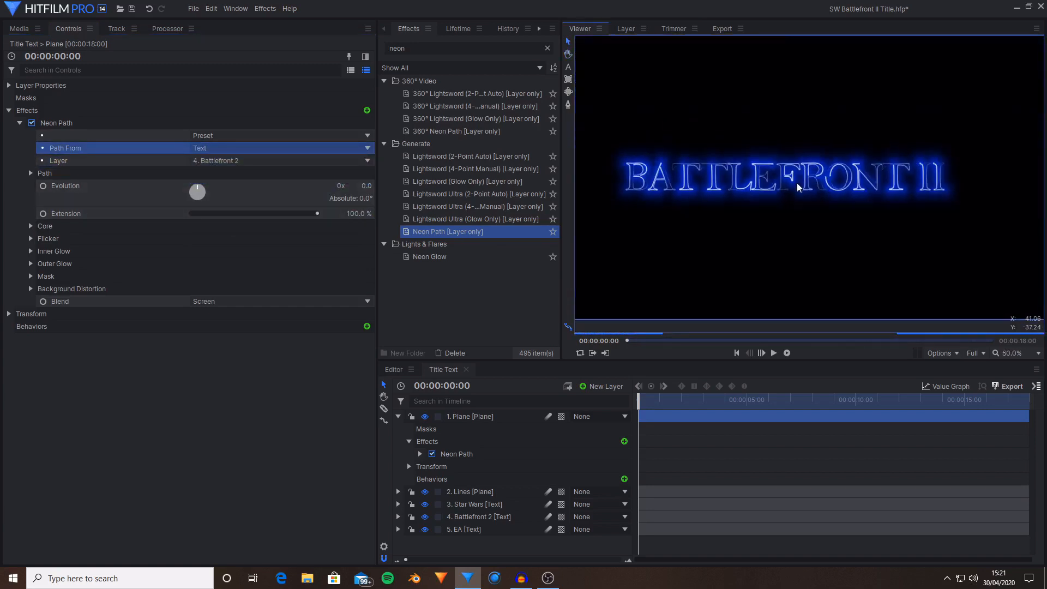
scroll(872, 169, up, 1)
scroll(905, 186, down, 1)
click(1013, 353)
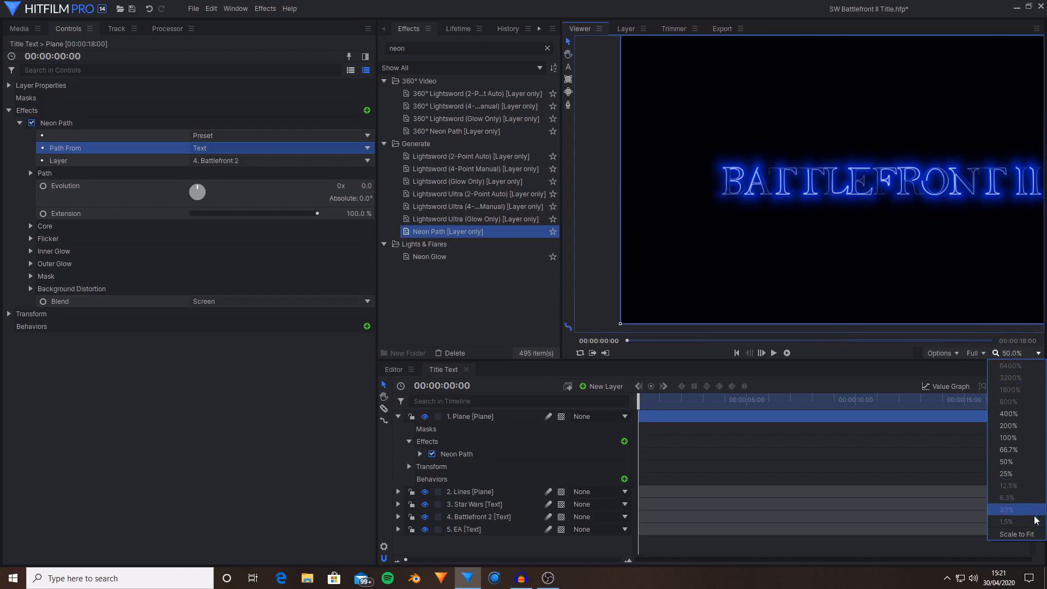
click(1011, 512)
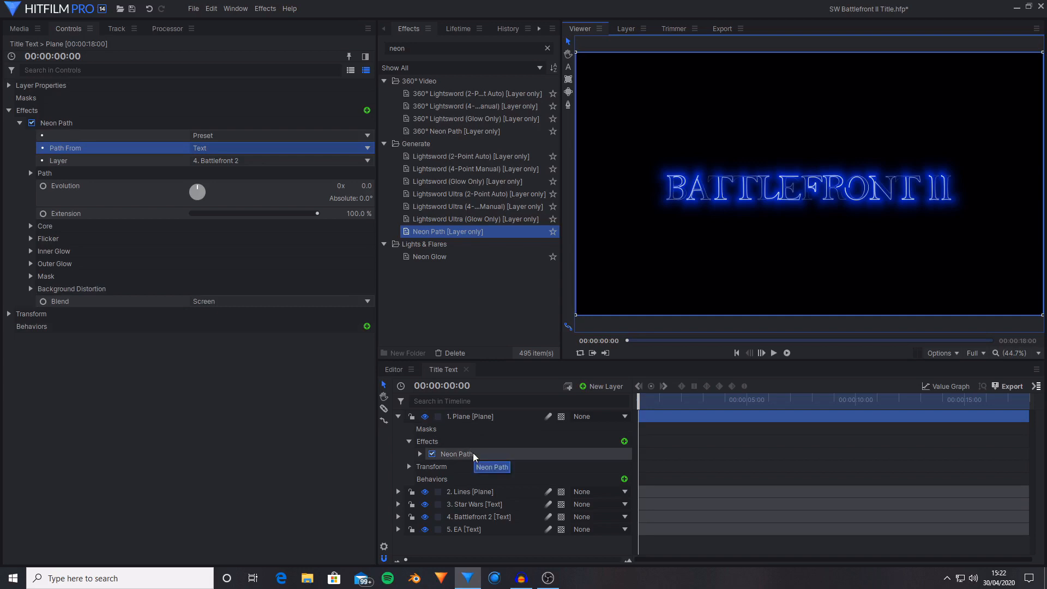
Keyframe the Neon Path's Extension from 0% at the start of the timeline to 100% at about 5 seconds
click(944, 400)
key(Home)
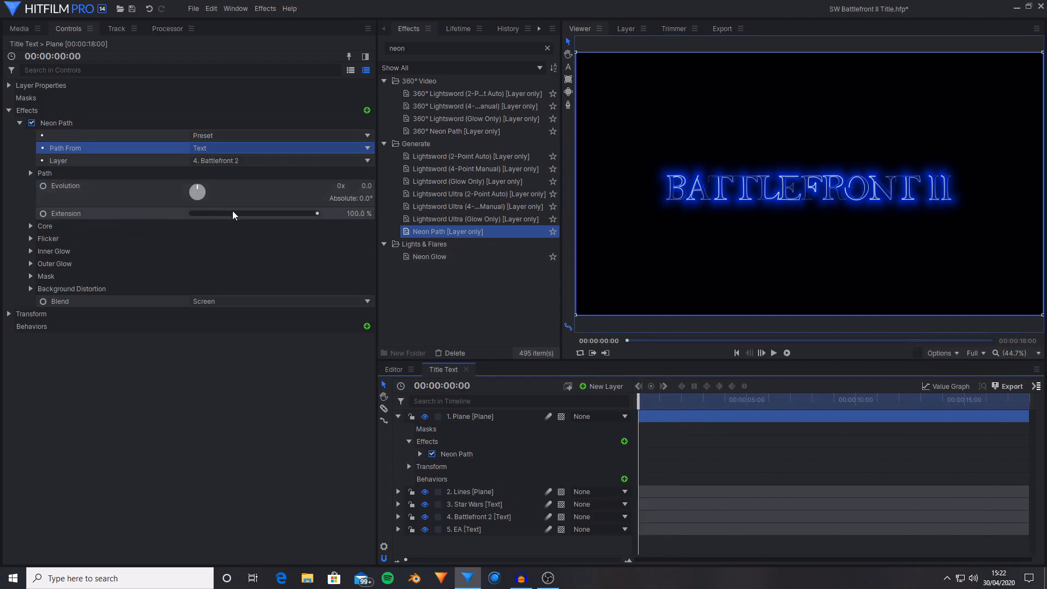
drag(239, 214, 175, 208)
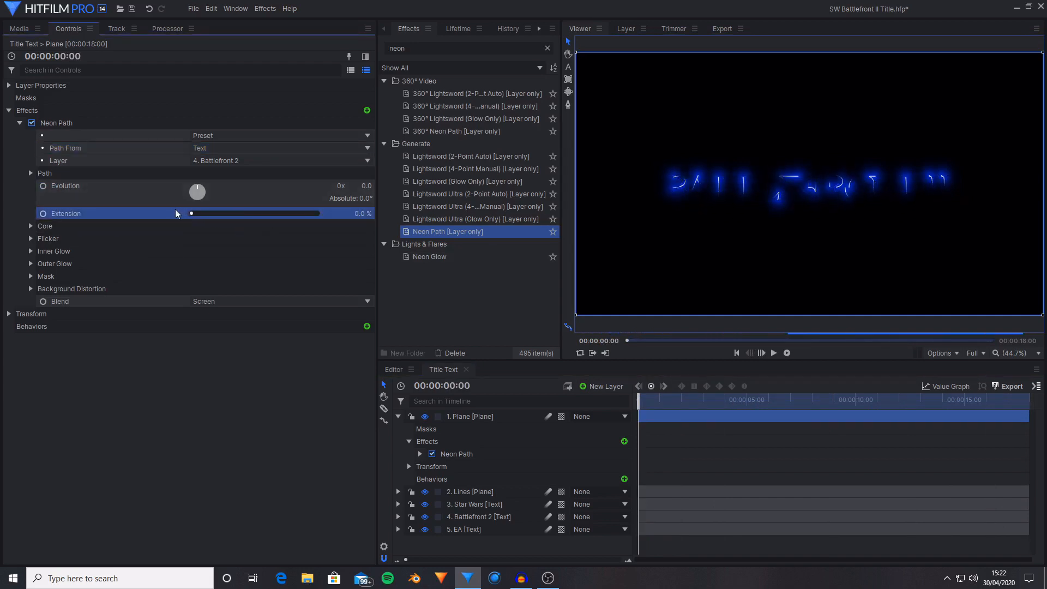
click(43, 215)
drag(643, 406, 748, 415)
drag(221, 214, 349, 223)
mouse_move(749, 401)
mouse_down()
mouse_move(610, 385)
mouse_move(678, 395)
mouse_up()
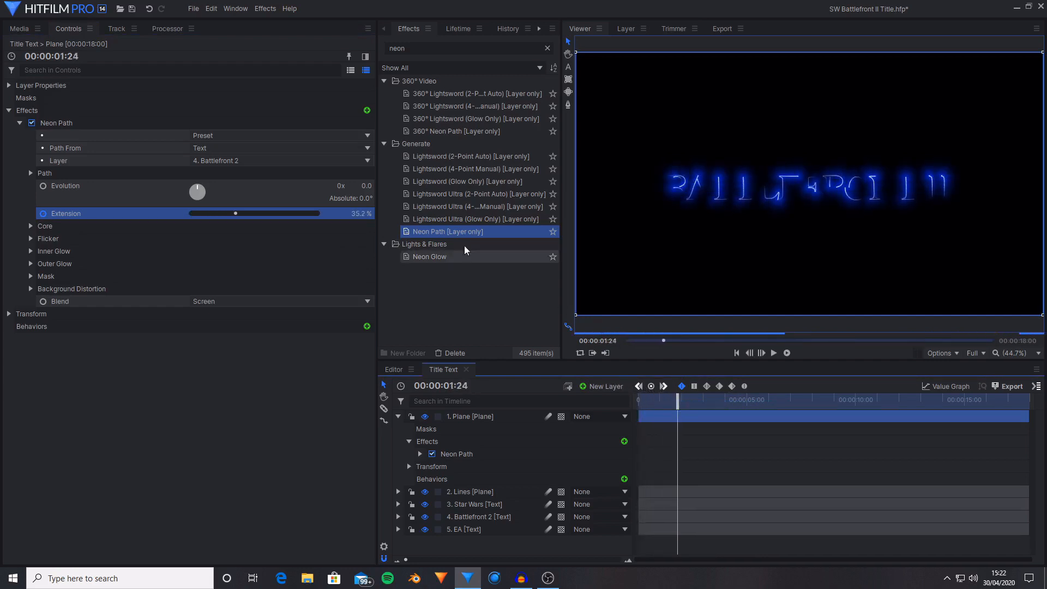
Keyframe the Neon Path's Evolution from 0 at the first frame to 7 revolutions at 00:00:17:29
click(90, 191)
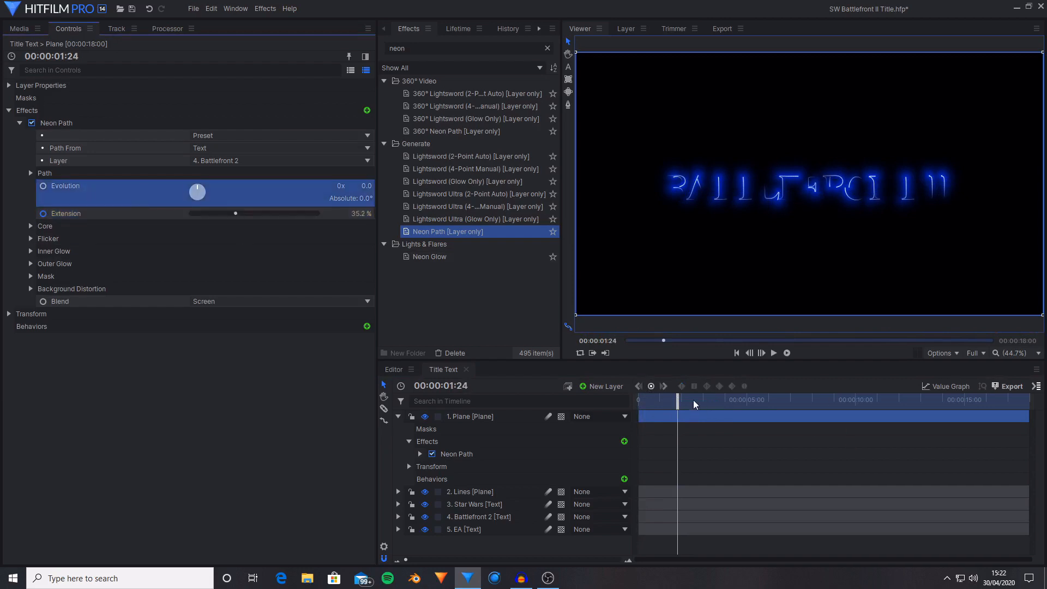
drag(693, 401, 641, 393)
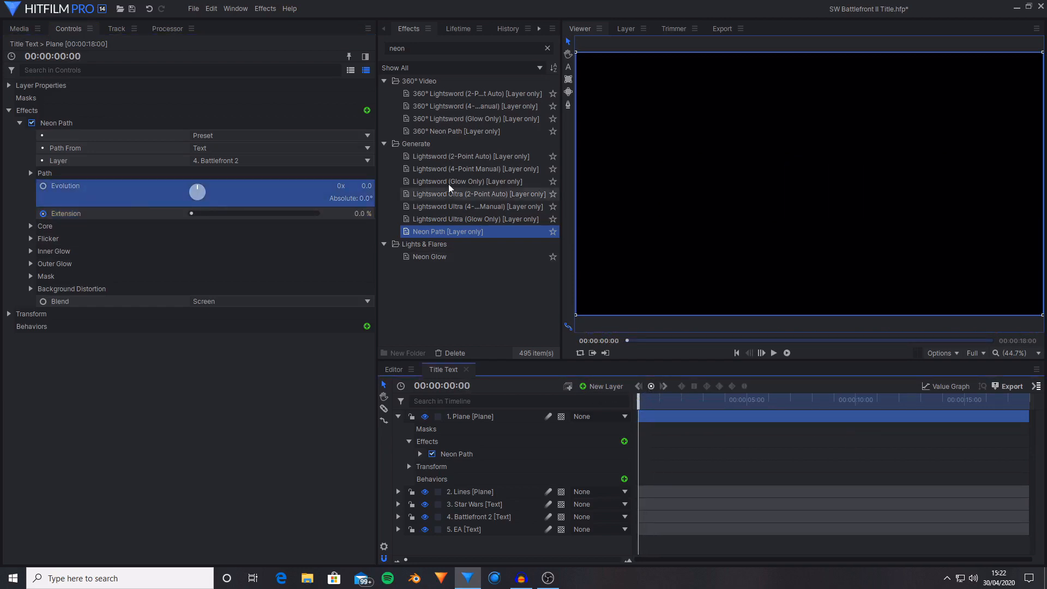
click(43, 187)
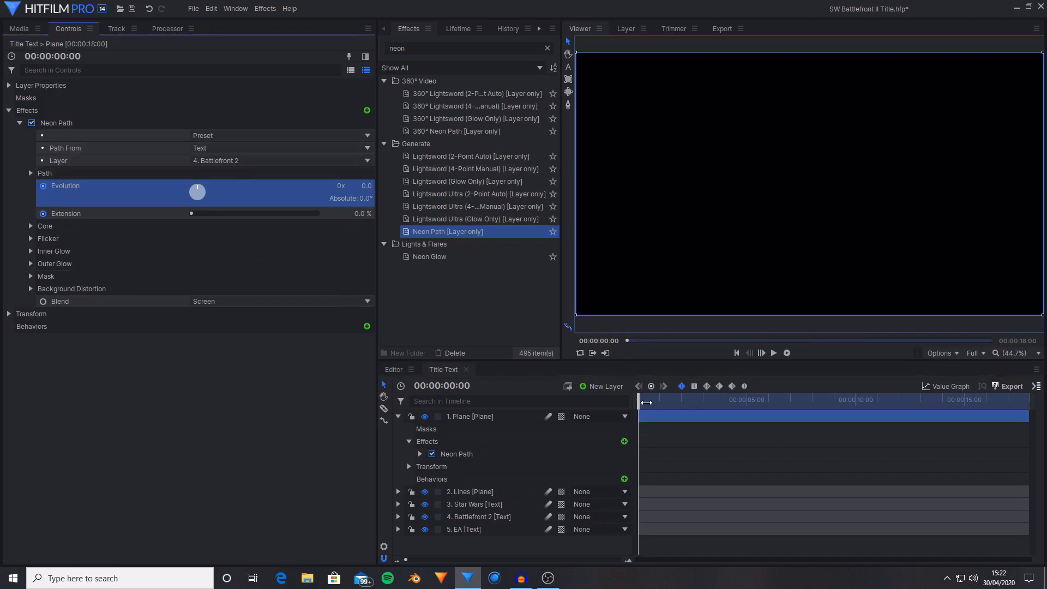
drag(646, 401, 1028, 402)
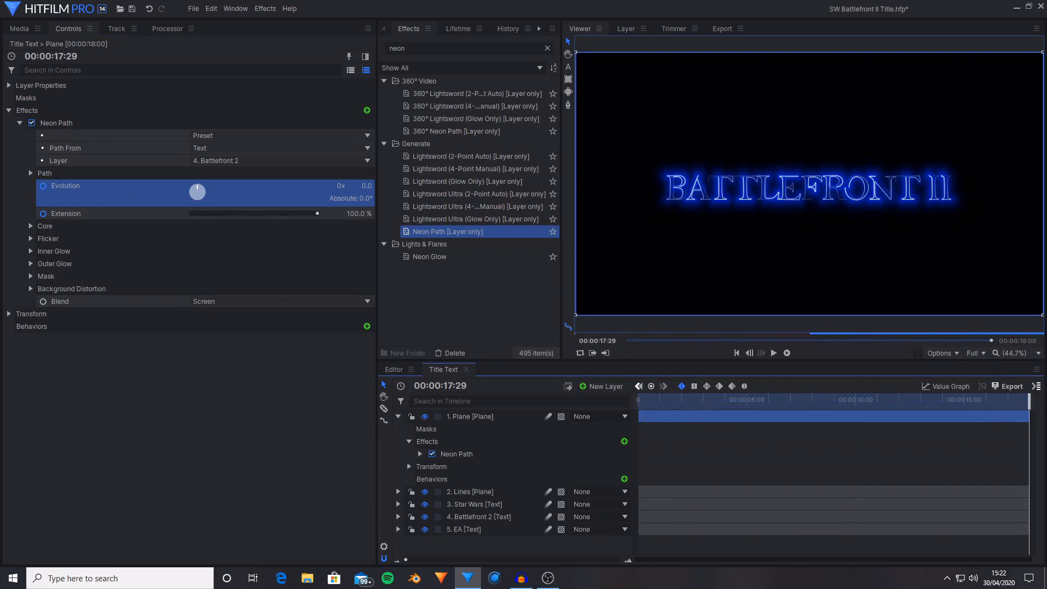
click(339, 186)
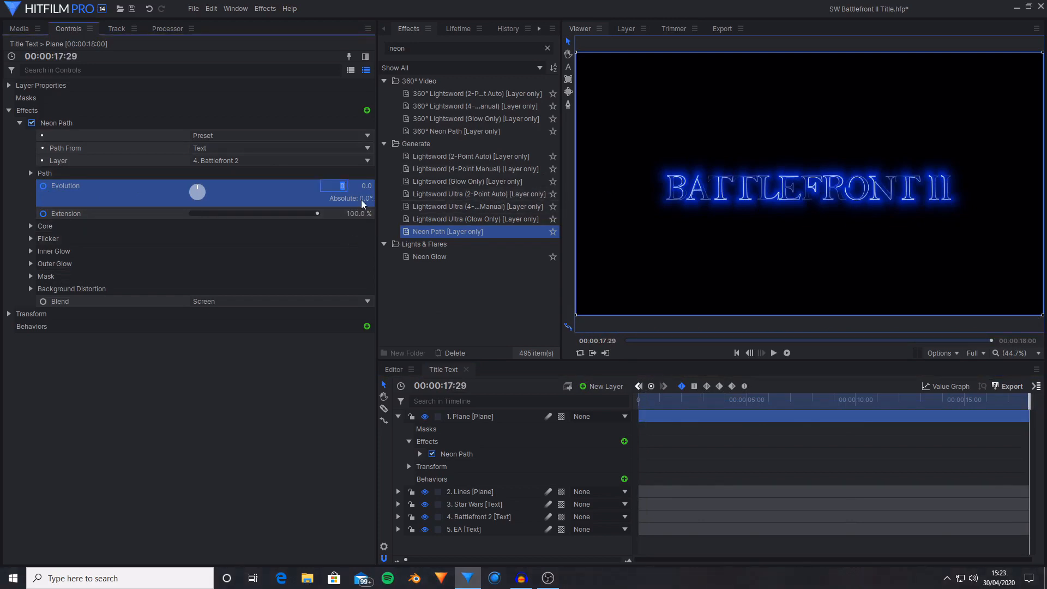
text(7)
key(Return)
Play the neon text animation from the start to review it, and park the playhead at 00:00:06:17
drag(882, 402, 638, 409)
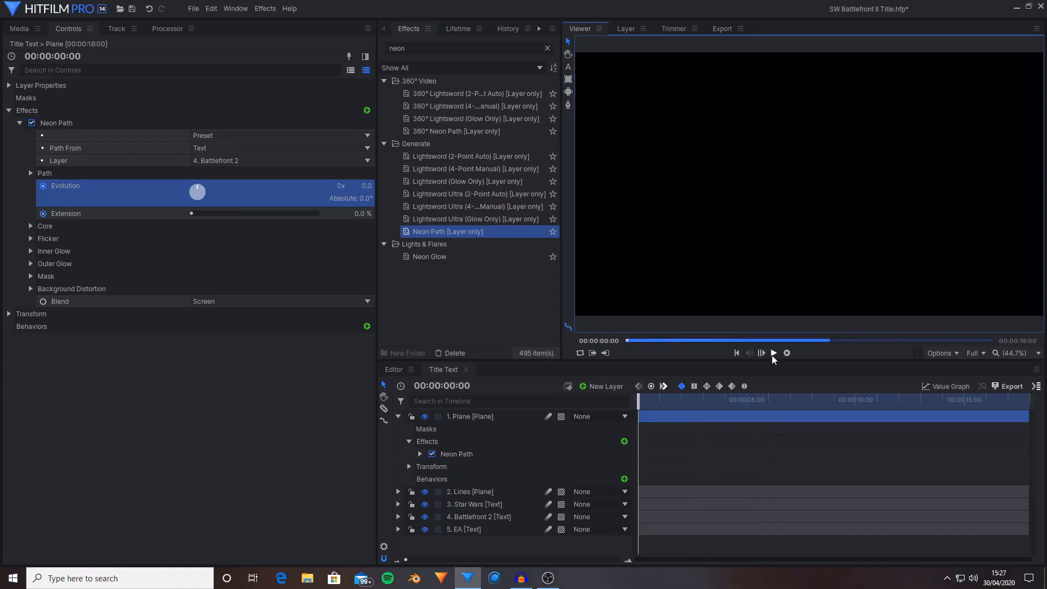
click(773, 353)
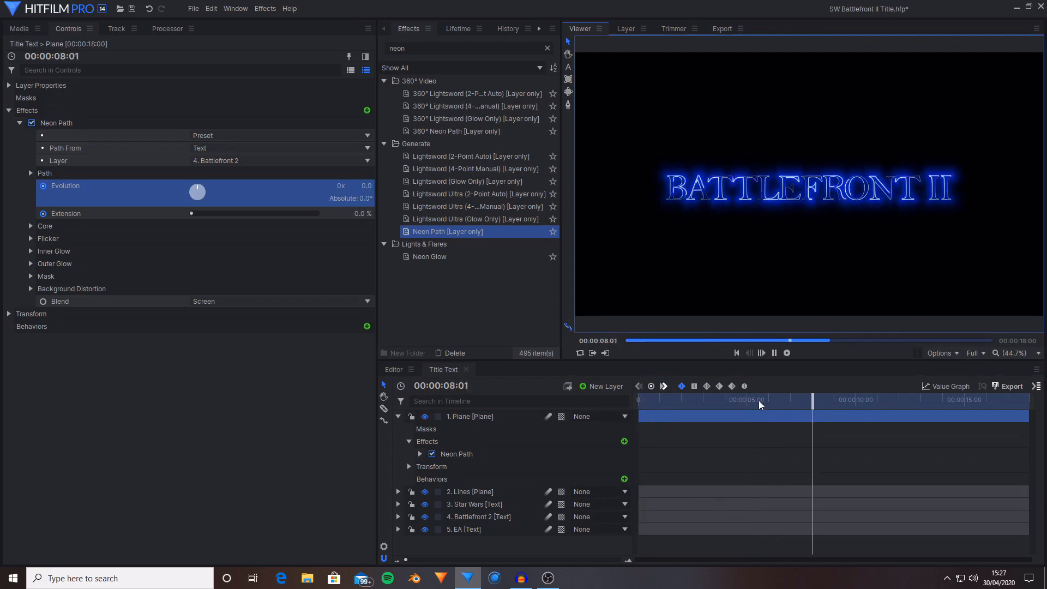
click(773, 353)
mouse_move(791, 401)
mouse_down()
mouse_move(770, 404)
mouse_move(781, 403)
mouse_up()
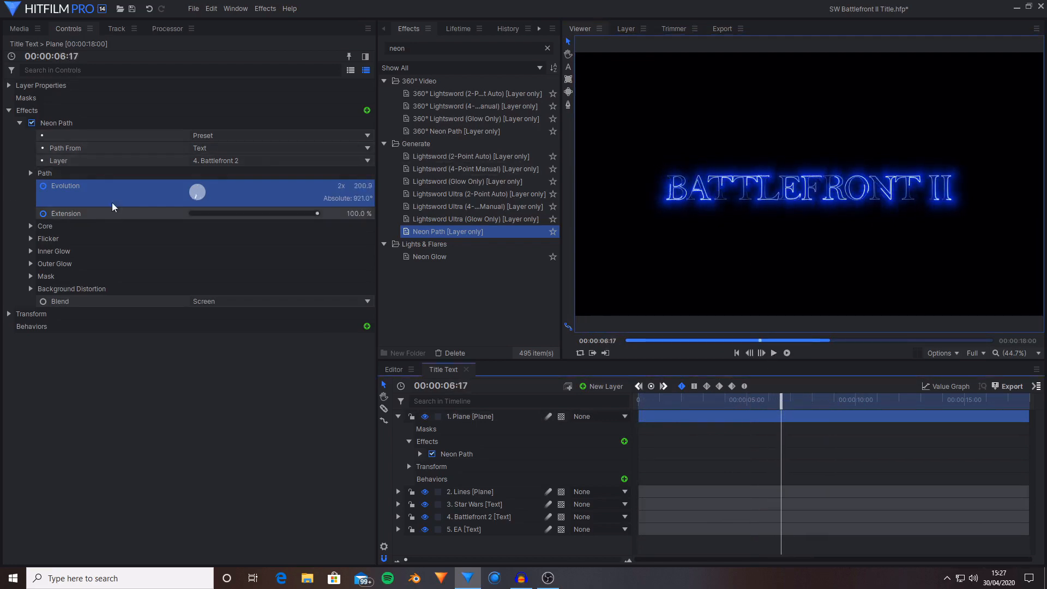
Expand the Neon Path's Path settings and set the Start Width to 0.5 px
click(30, 173)
click(96, 227)
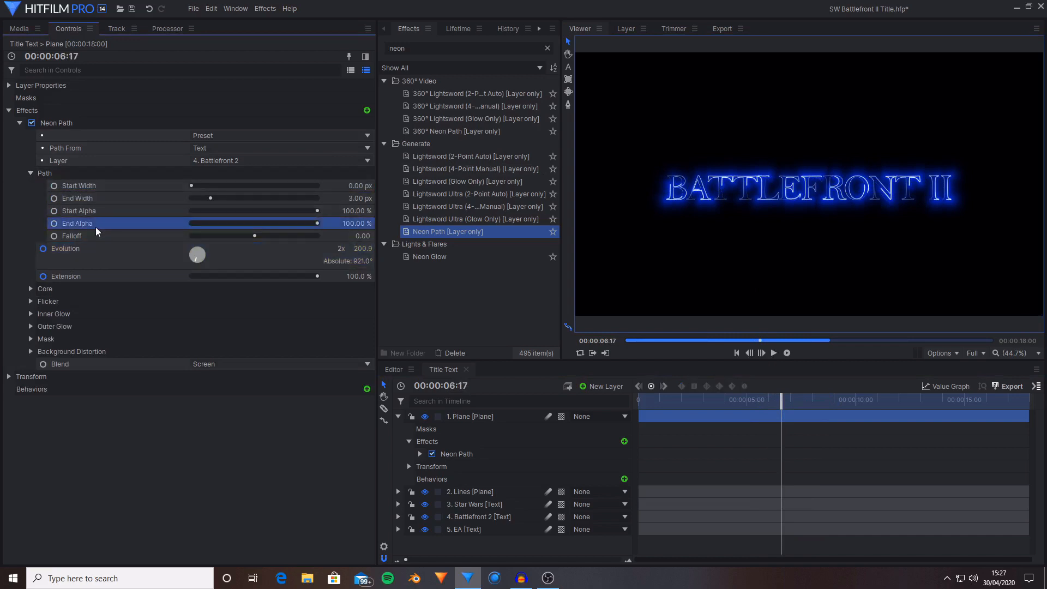
click(85, 211)
click(84, 199)
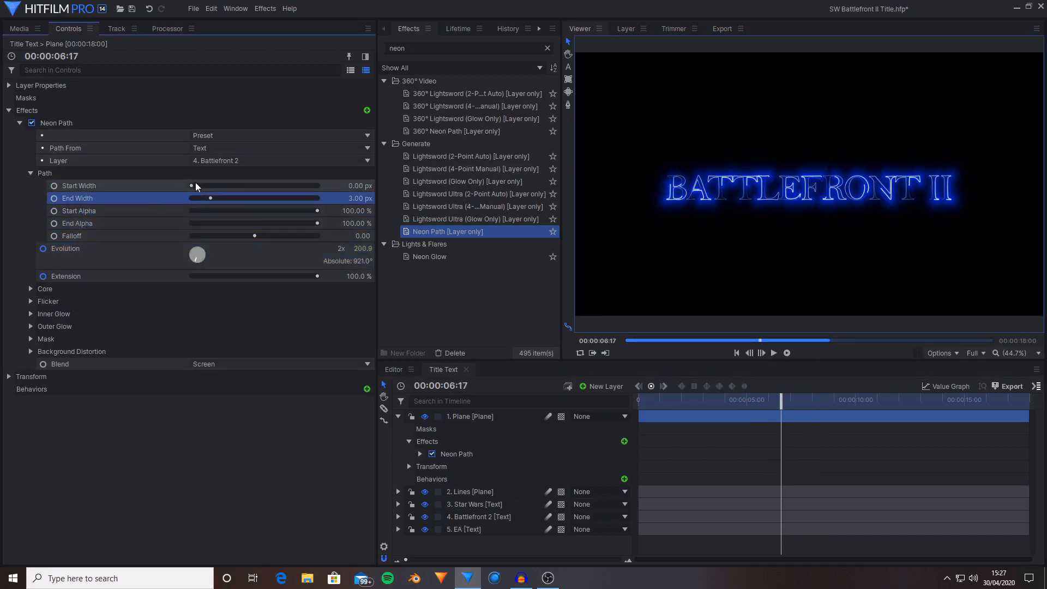
click(135, 188)
click(348, 188)
text(0.)
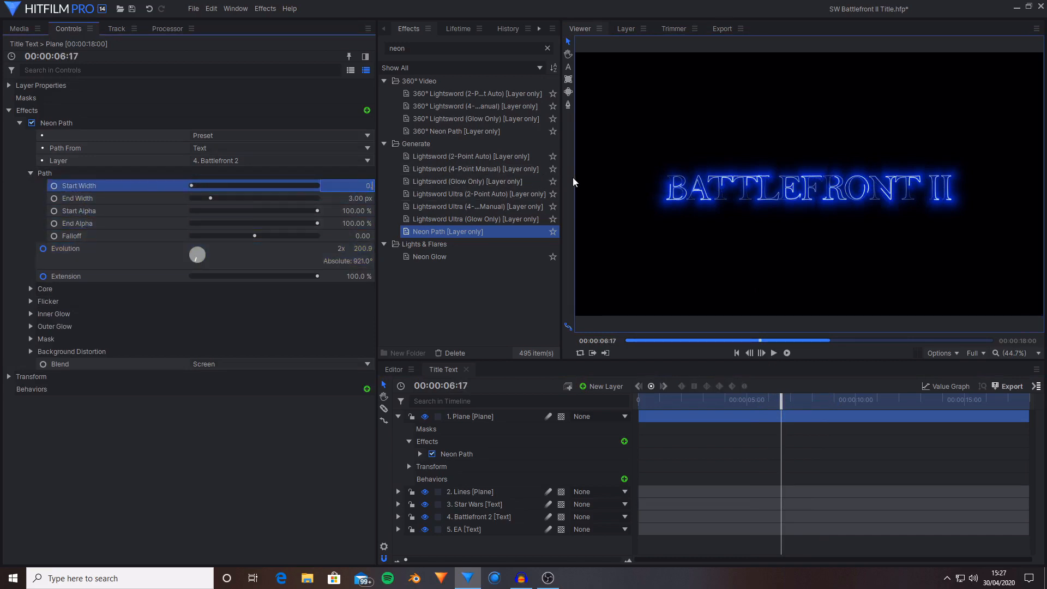
text(5)
key(Return)
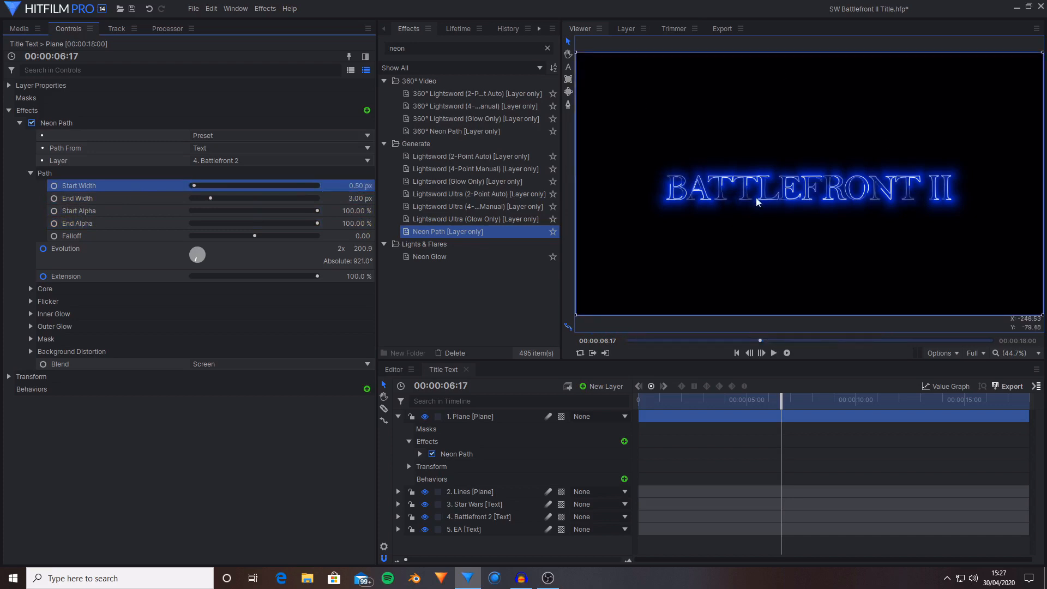
Set the Neon Path's End Width to 3.5 px
click(354, 198)
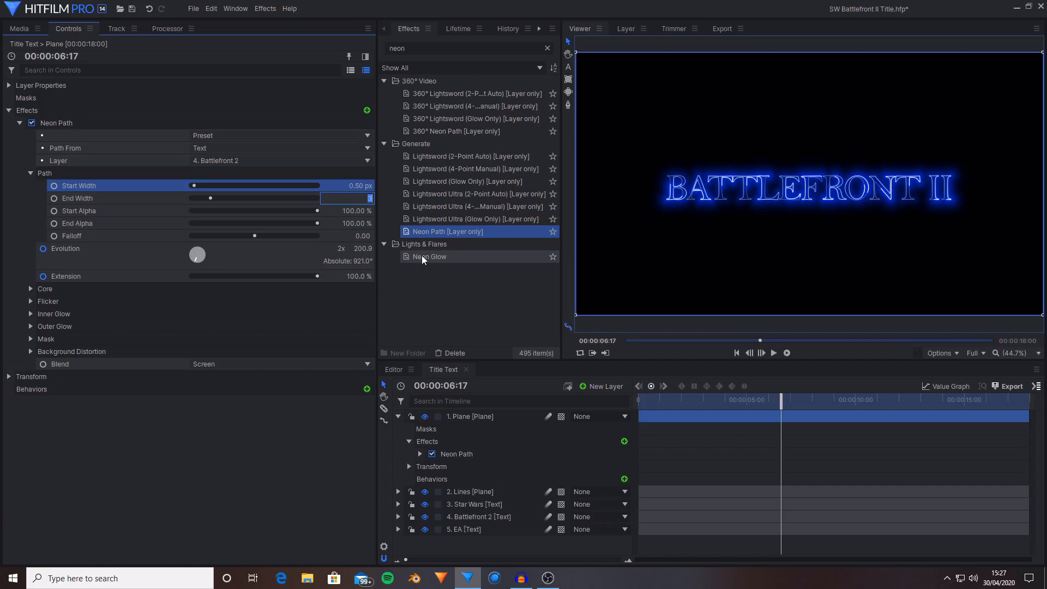
text(3.5)
key(Return)
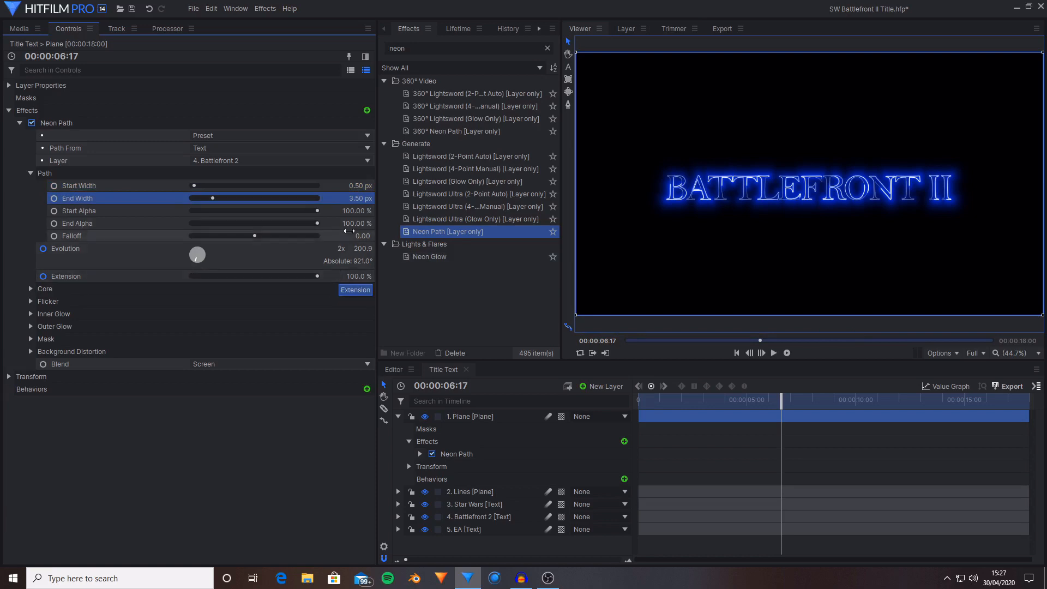
click(126, 214)
click(127, 223)
Expand the Neon Path in the timeline and examine its Evolution and Extension keyframes while scrubbing through the start of the animation
drag(780, 403, 628, 402)
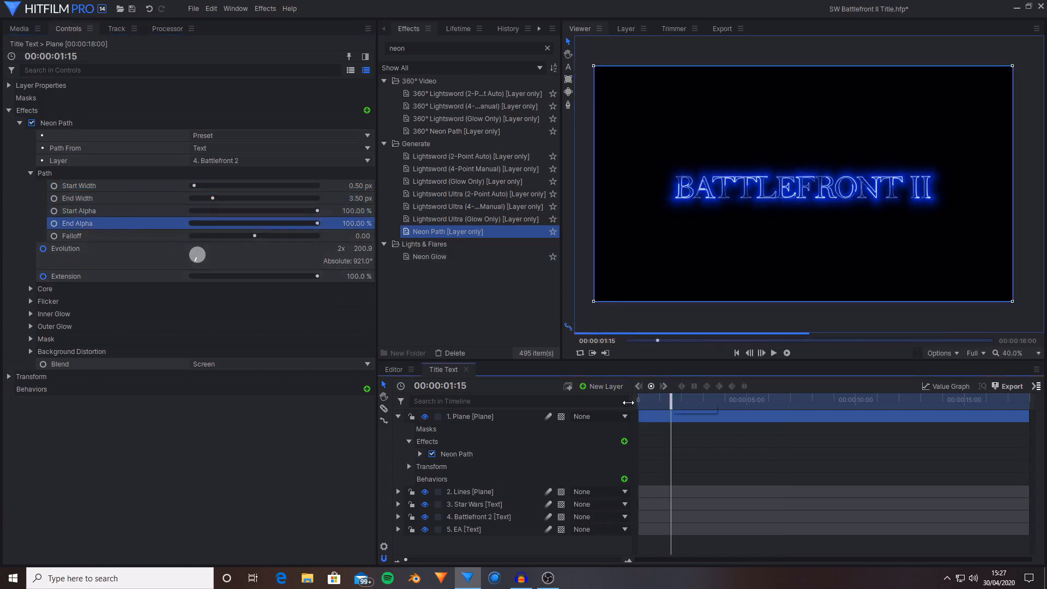
key(Home)
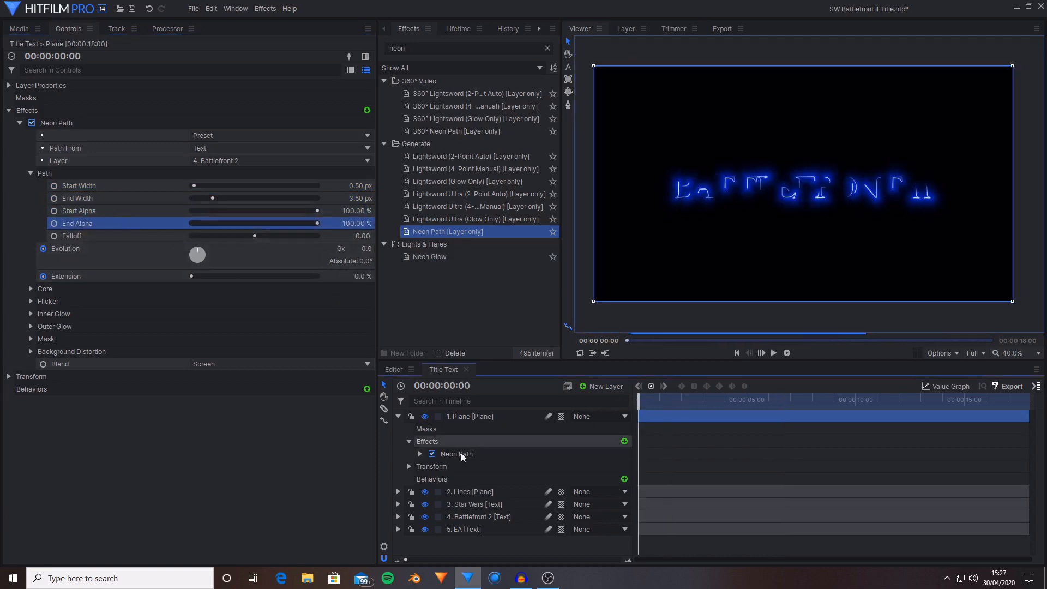
click(420, 454)
click(478, 528)
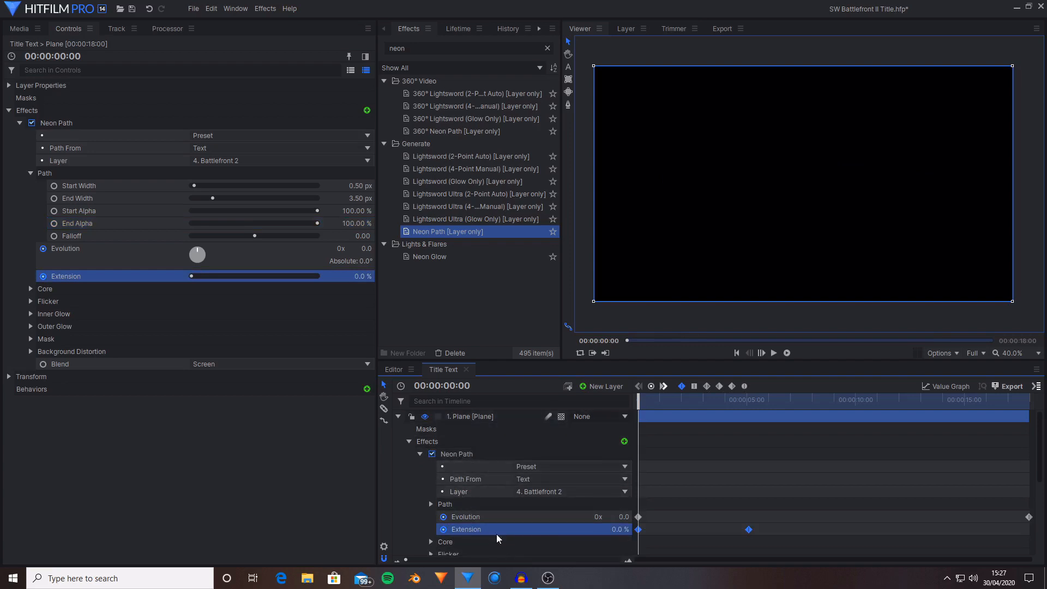
click(660, 534)
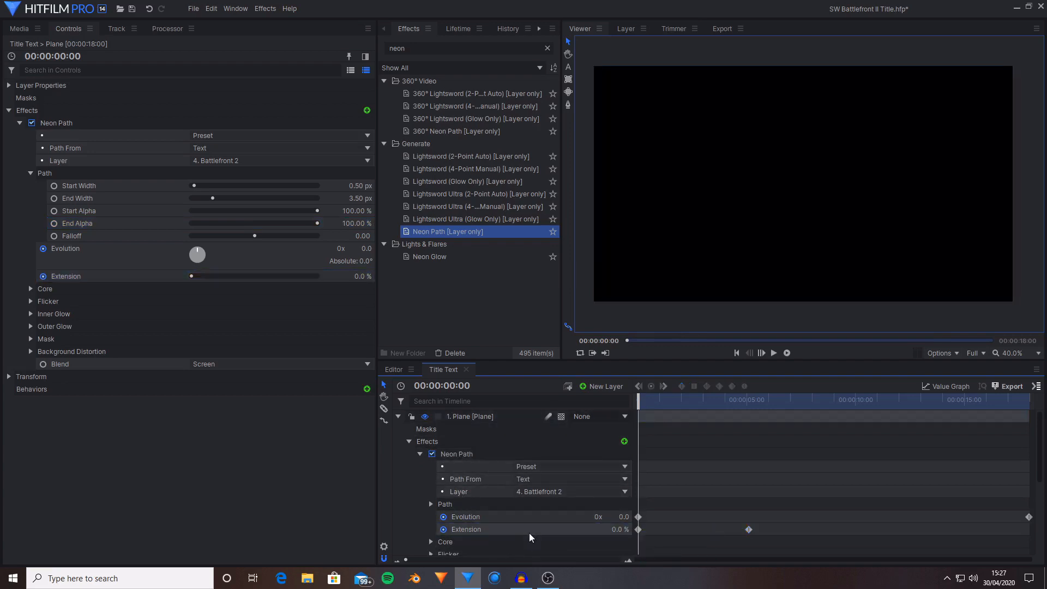
click(638, 529)
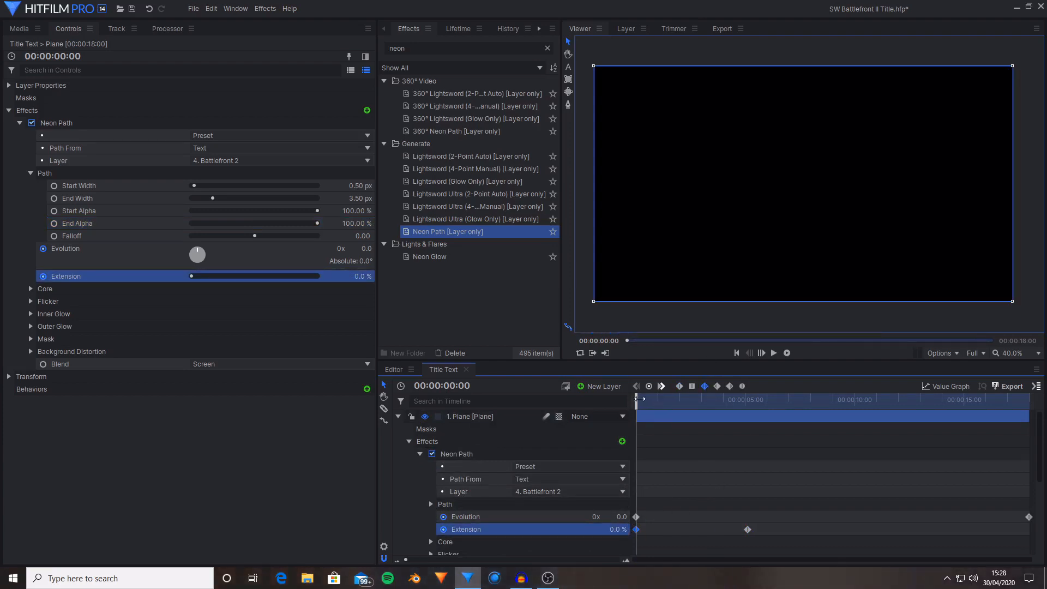
drag(636, 401, 694, 409)
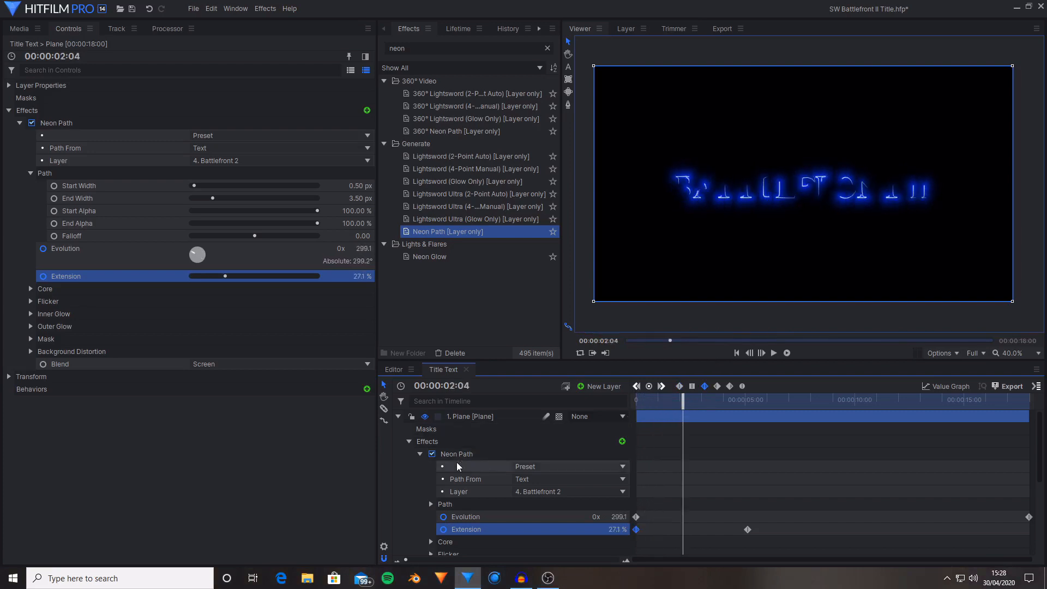
click(754, 529)
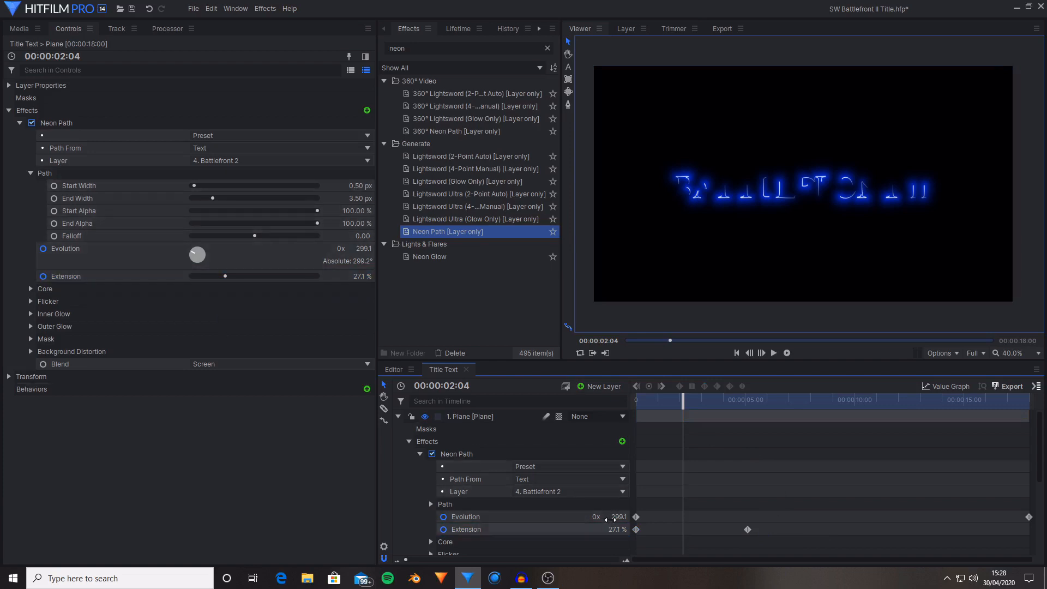
drag(680, 407, 698, 407)
Set the Neon Path's Inner Glow Width to 0 px and scrub to 00:00:10:09 to check the text outline
click(430, 504)
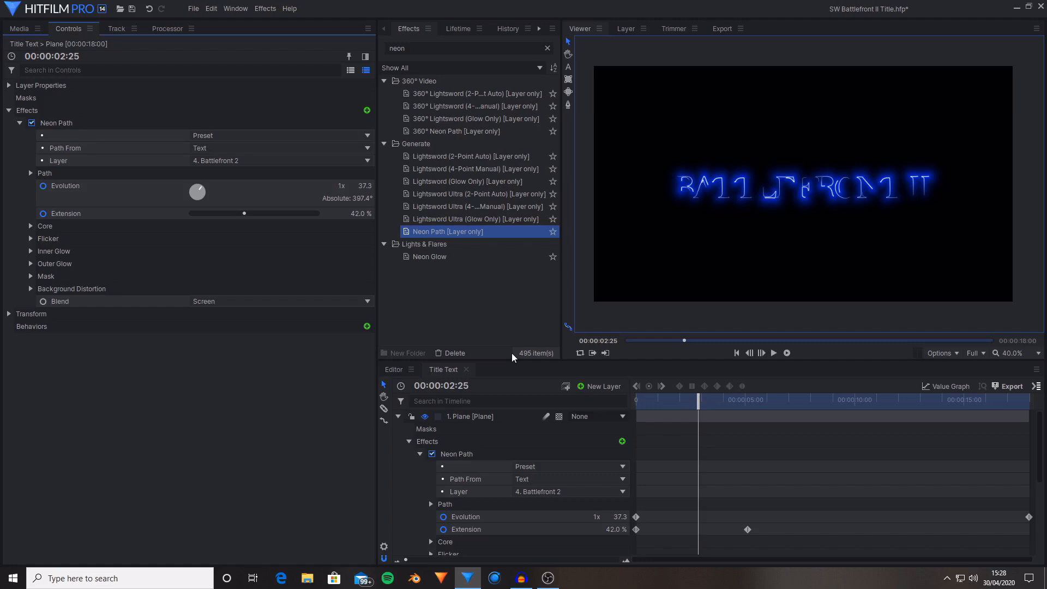
click(49, 251)
click(360, 264)
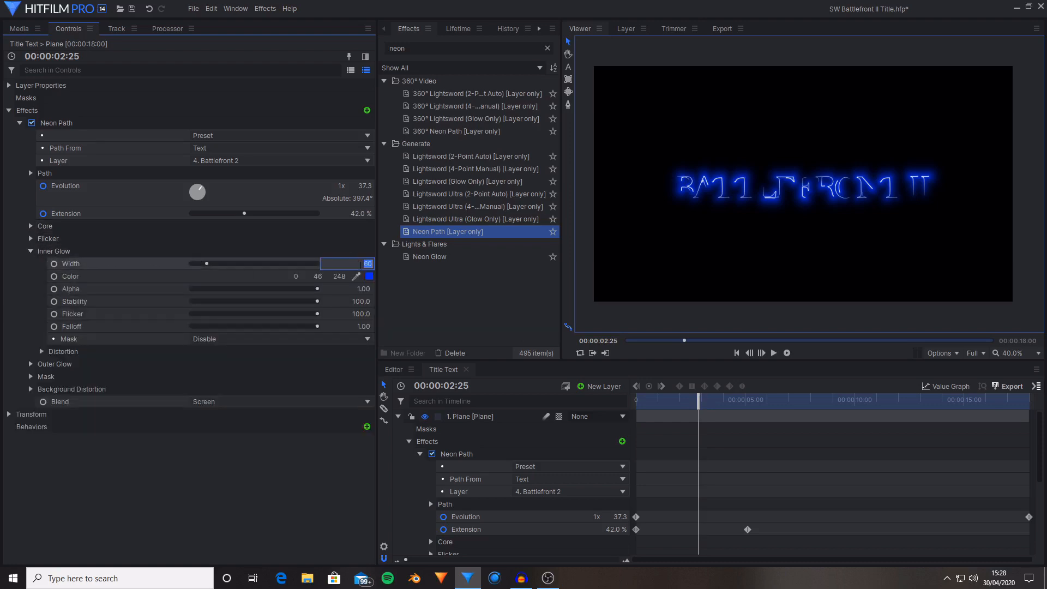
text(0)
key(Return)
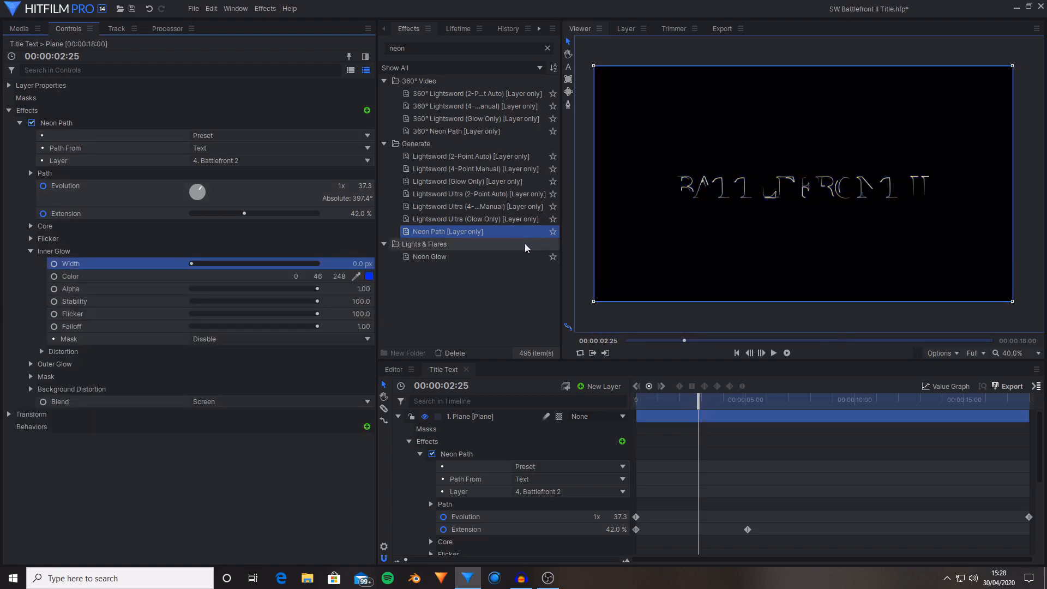
drag(698, 398, 862, 461)
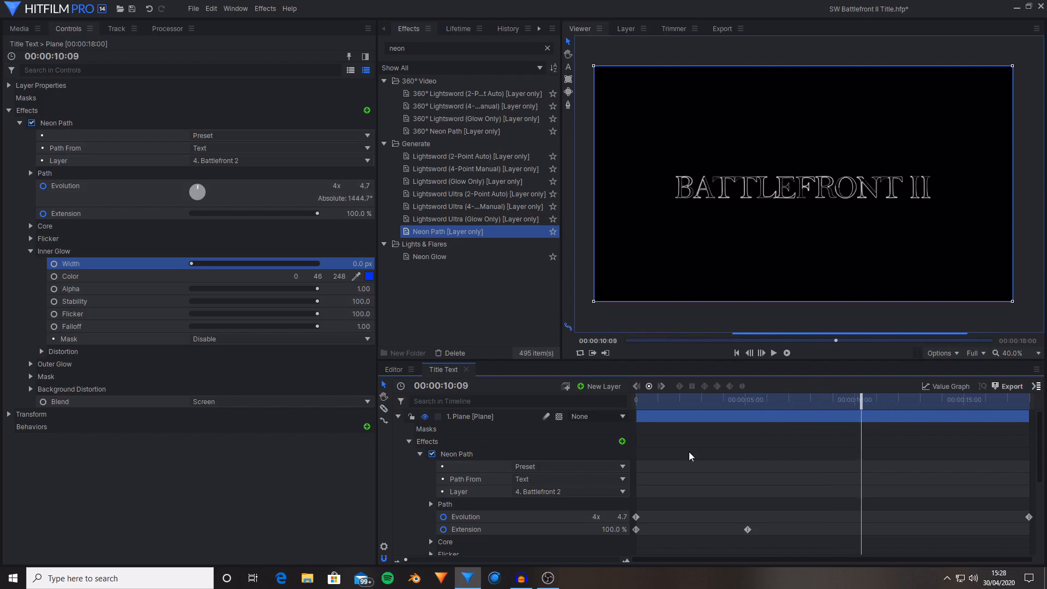
Collapse the Neon Path effect and rename it "Battlefront Neon"
click(420, 453)
click(427, 454)
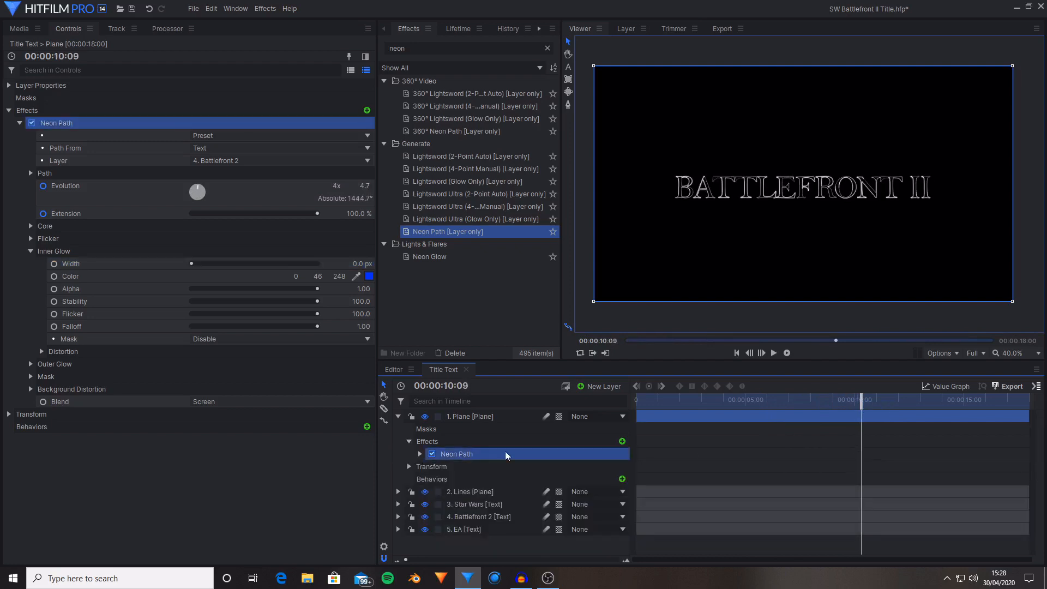
click(20, 123)
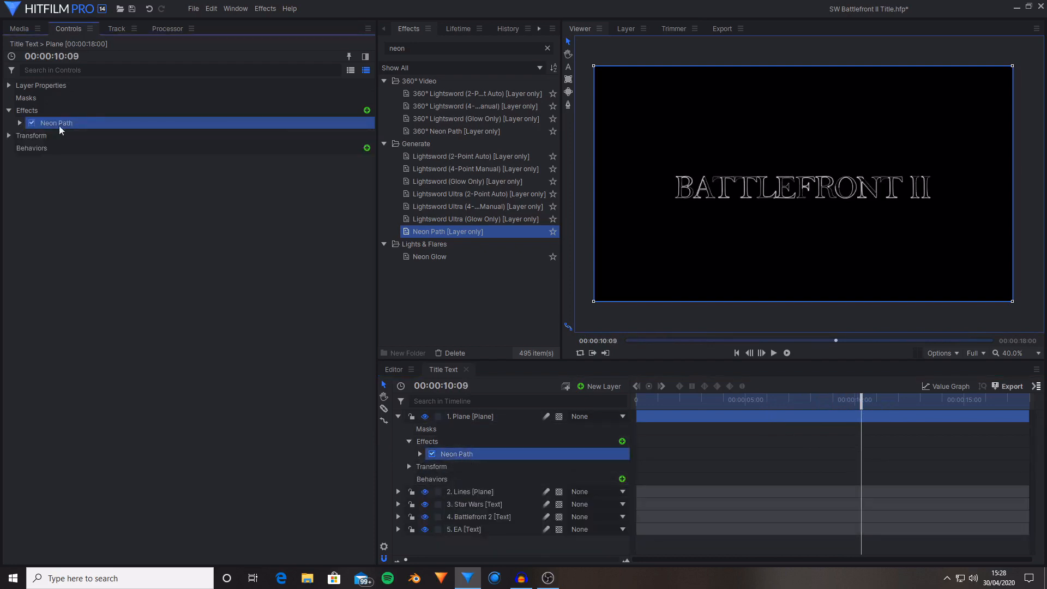
double_click(70, 123)
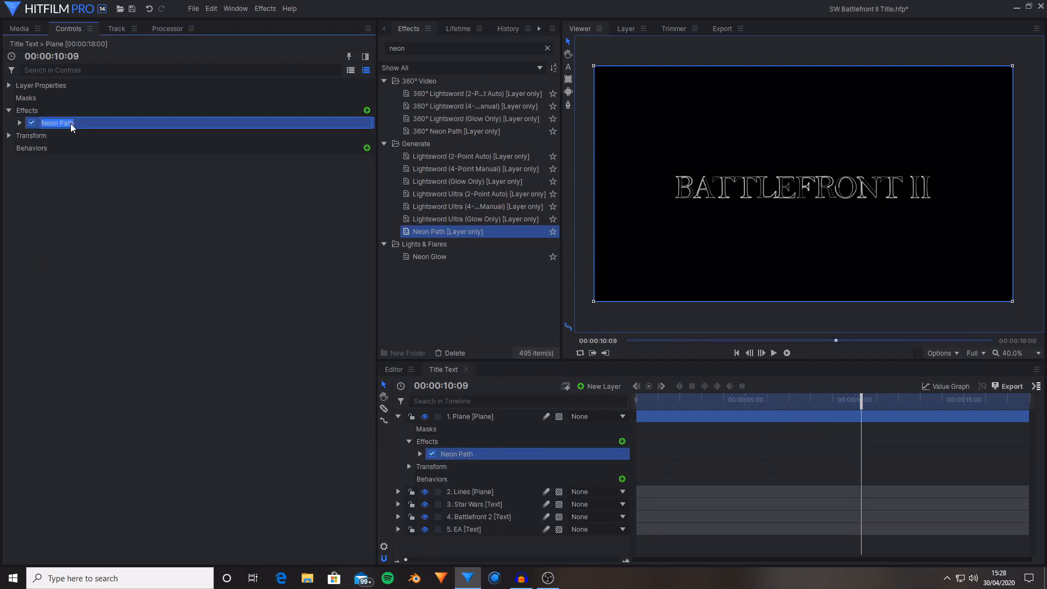
text(Battlefront Neon)
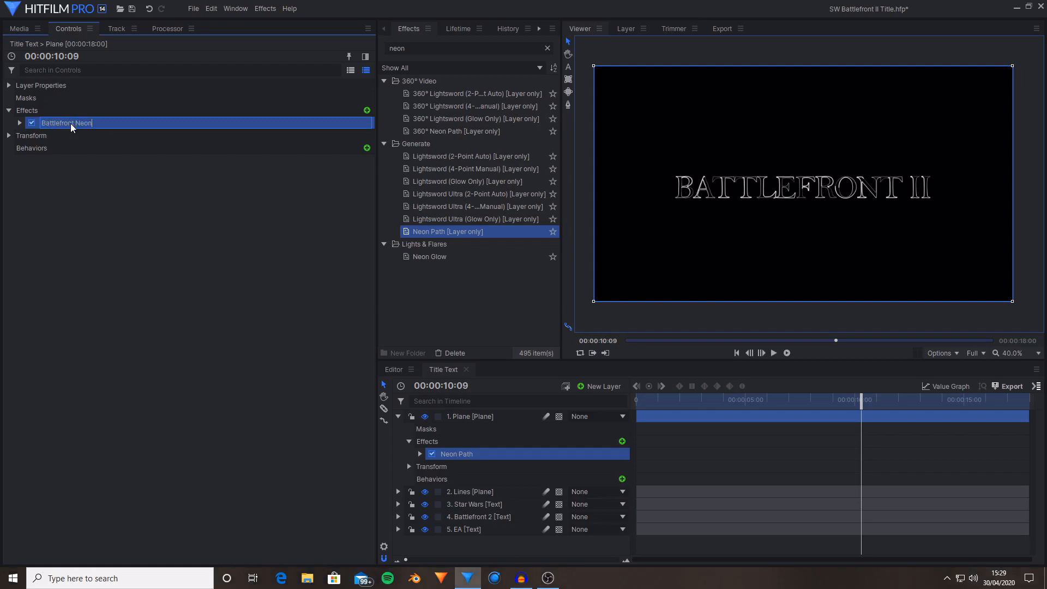
key(Return)
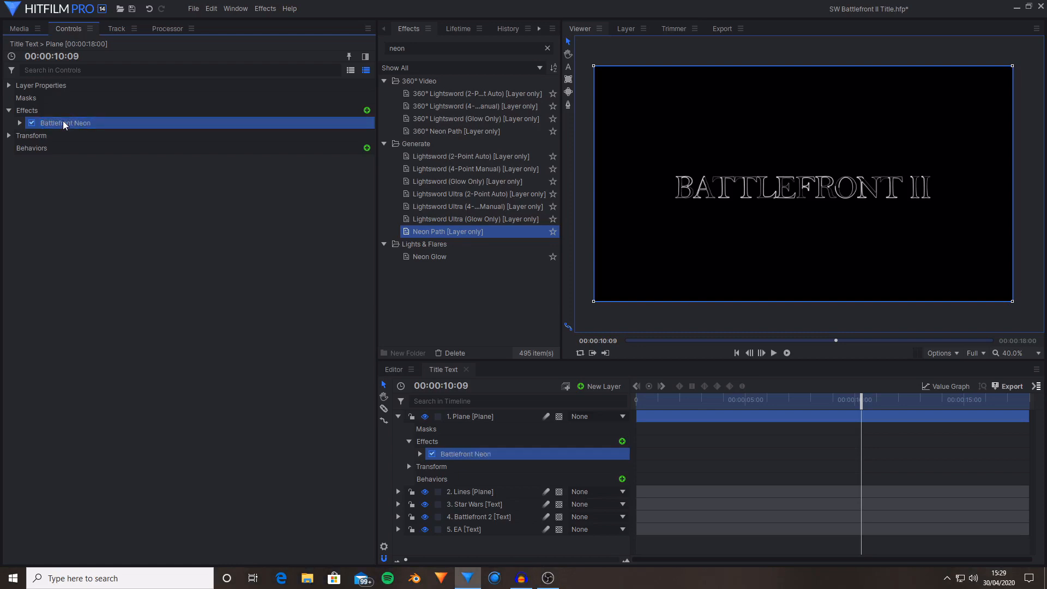
Duplicate the Battlefront Neon effect and set the copy's source layer to 3. Star Wars
right_click(72, 125)
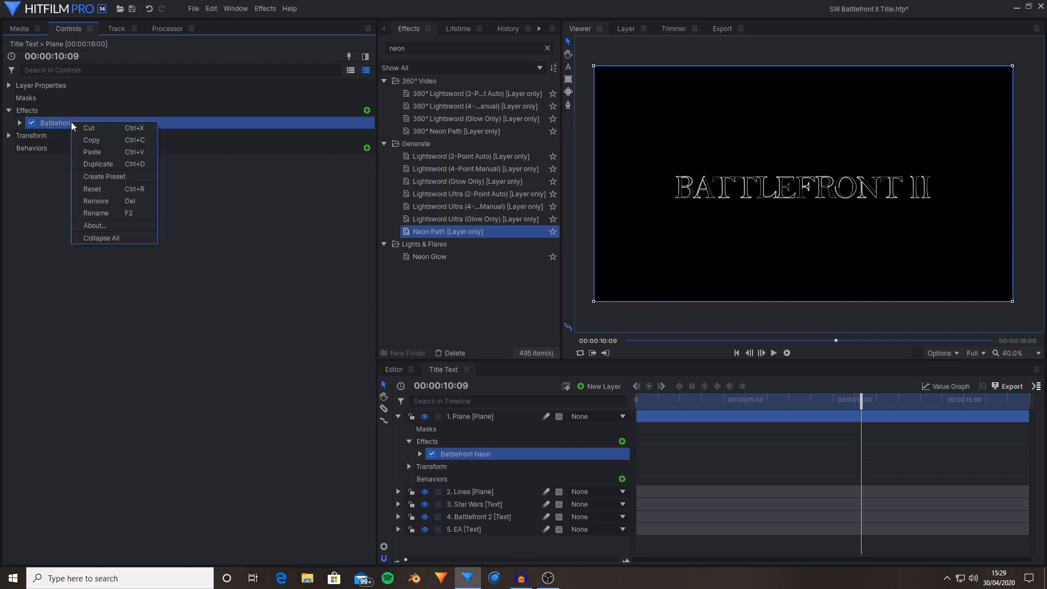
click(118, 163)
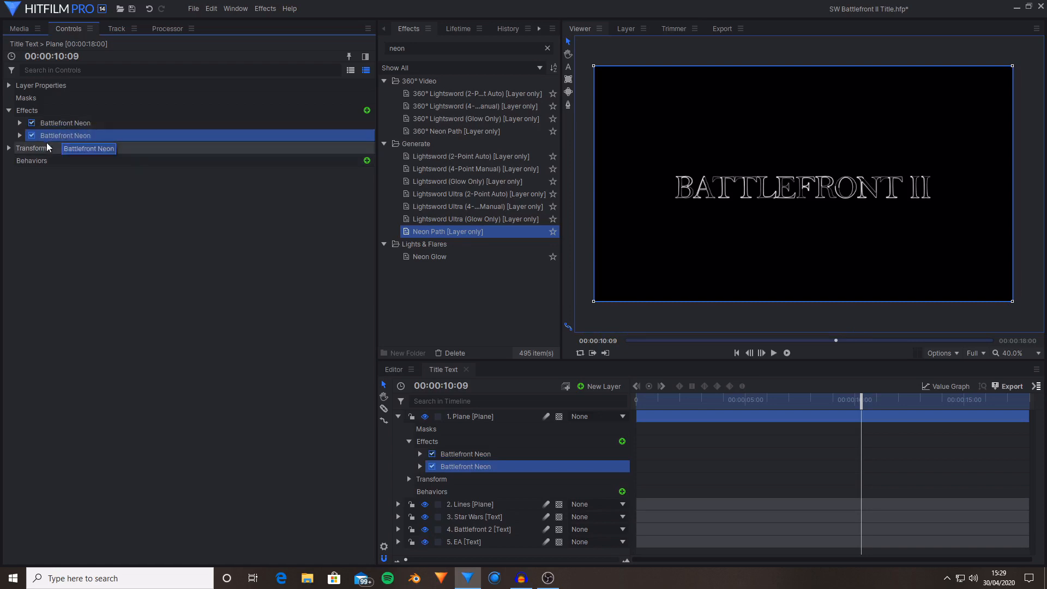
click(19, 136)
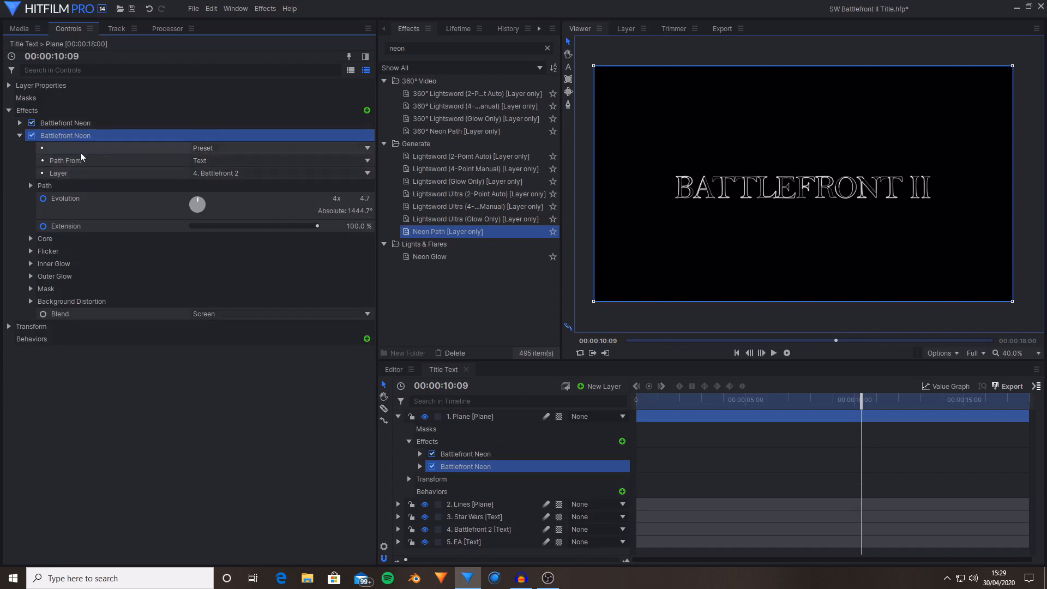
click(166, 178)
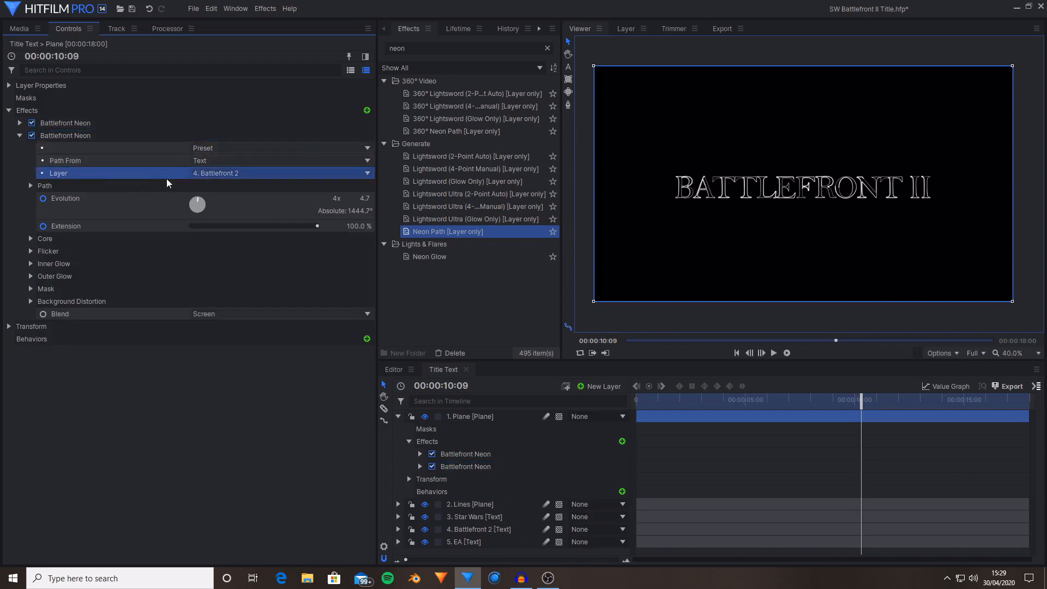
click(235, 173)
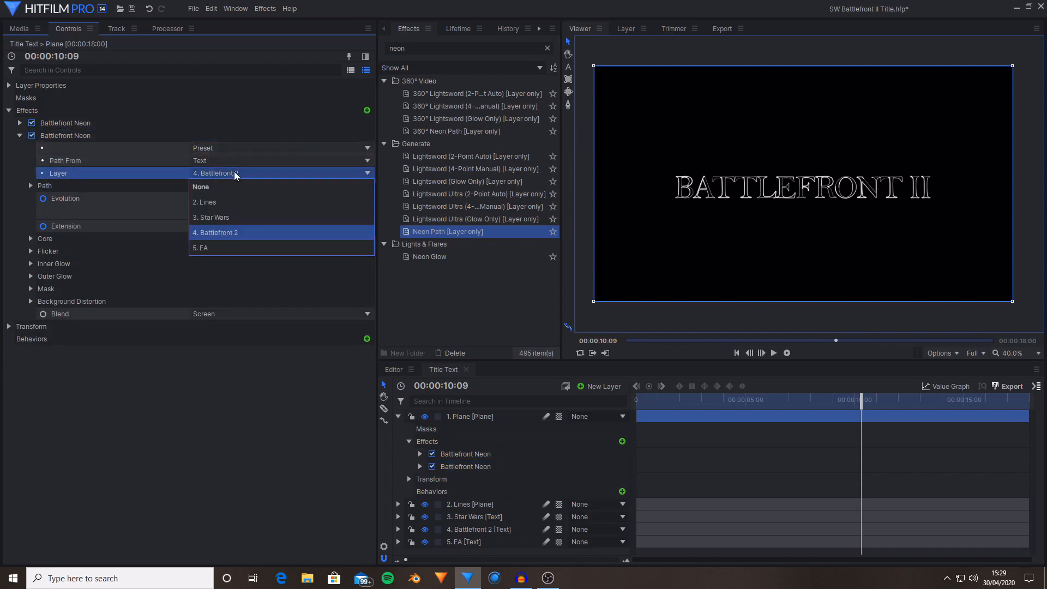
click(213, 217)
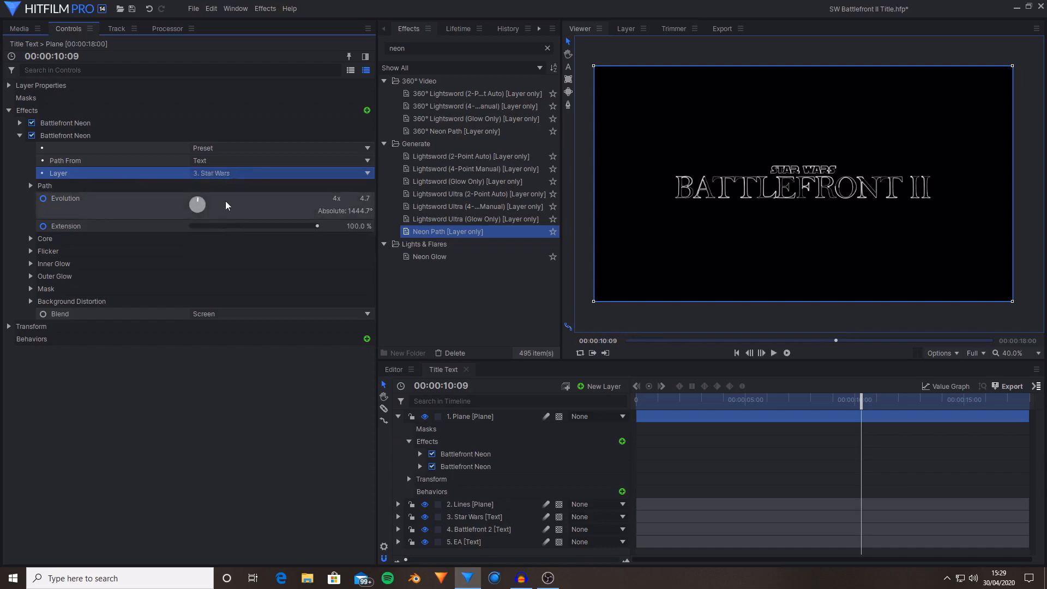
Rename the duplicated effect "Star Wars Neon" and collapse its settings
click(114, 140)
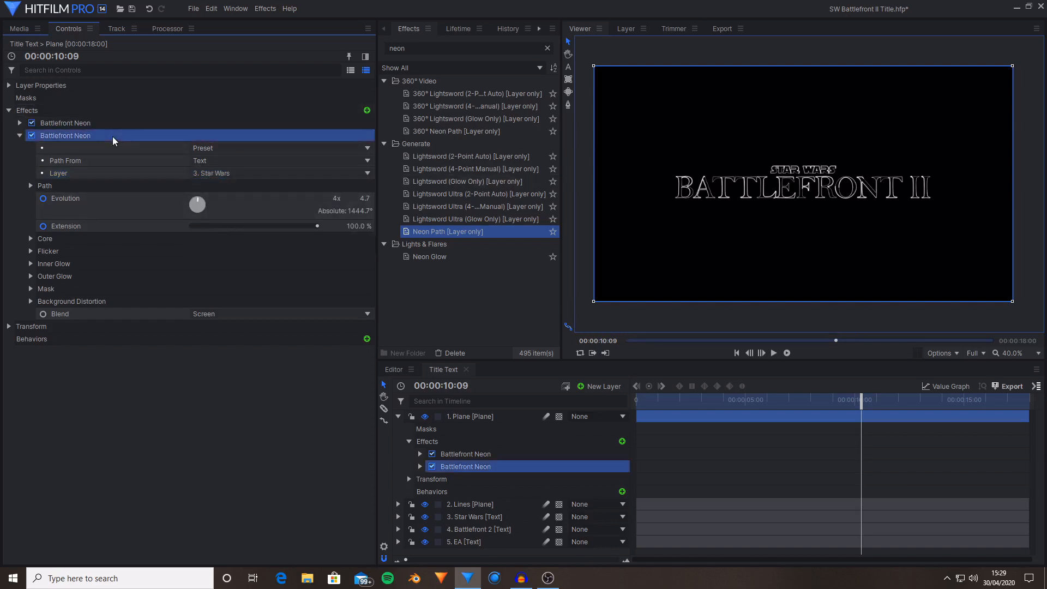
double_click(104, 139)
click(78, 135)
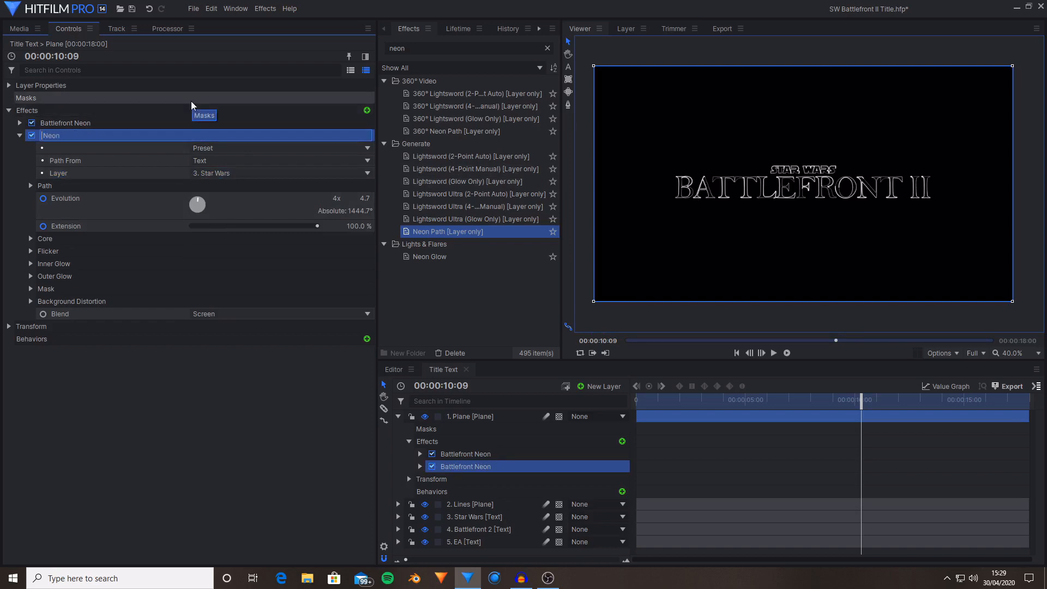
text(Star Wars)
click(19, 136)
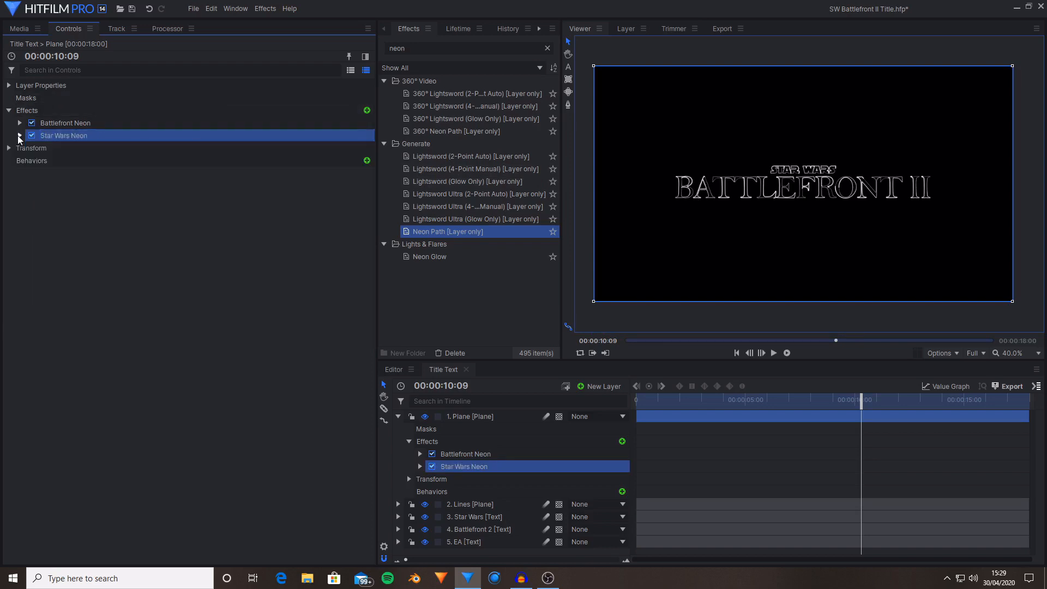
Duplicate the Star Wars Neon effect and rename the copy "EA Neon"
right_click(72, 142)
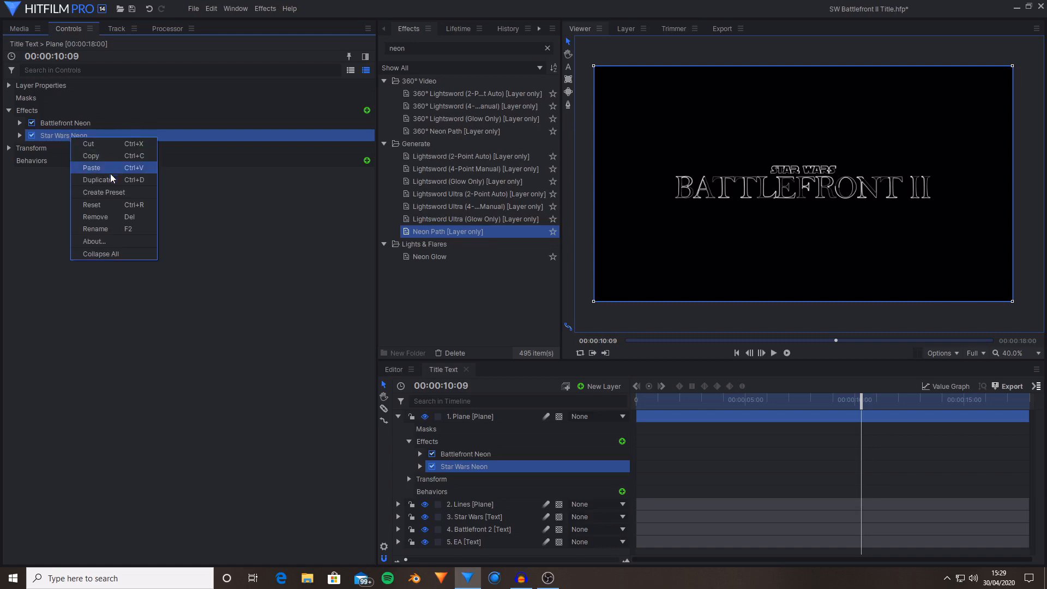
click(98, 179)
click(21, 148)
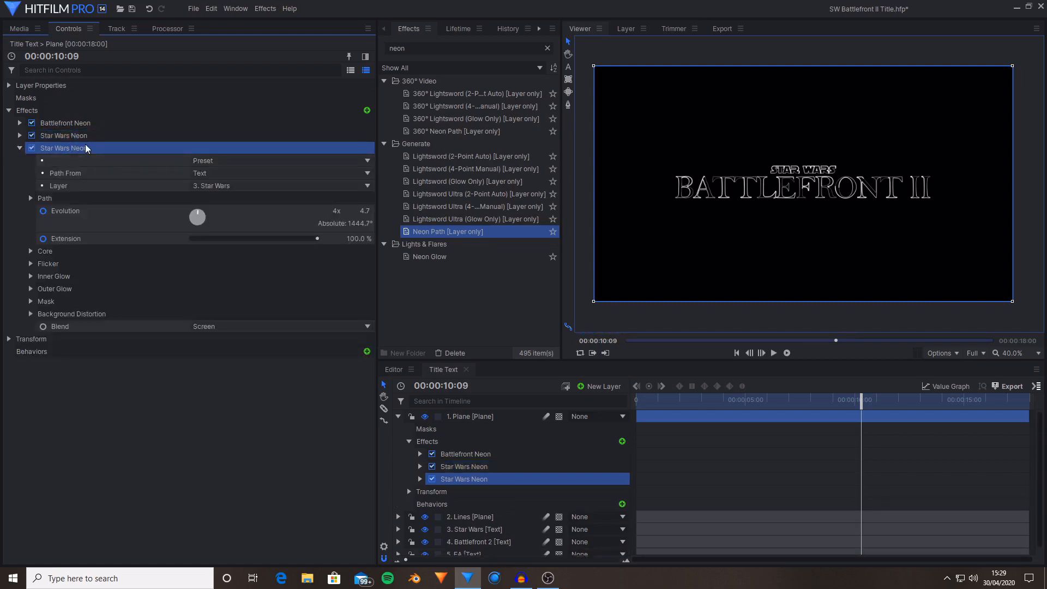
double_click(86, 147)
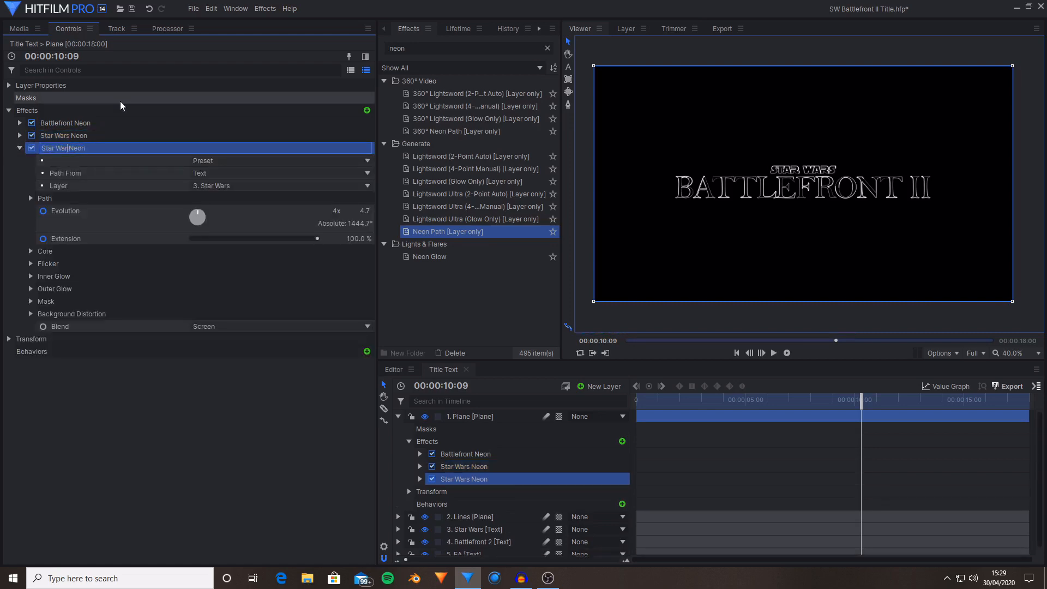
key(shift+Home)
text(EA)
key(Return)
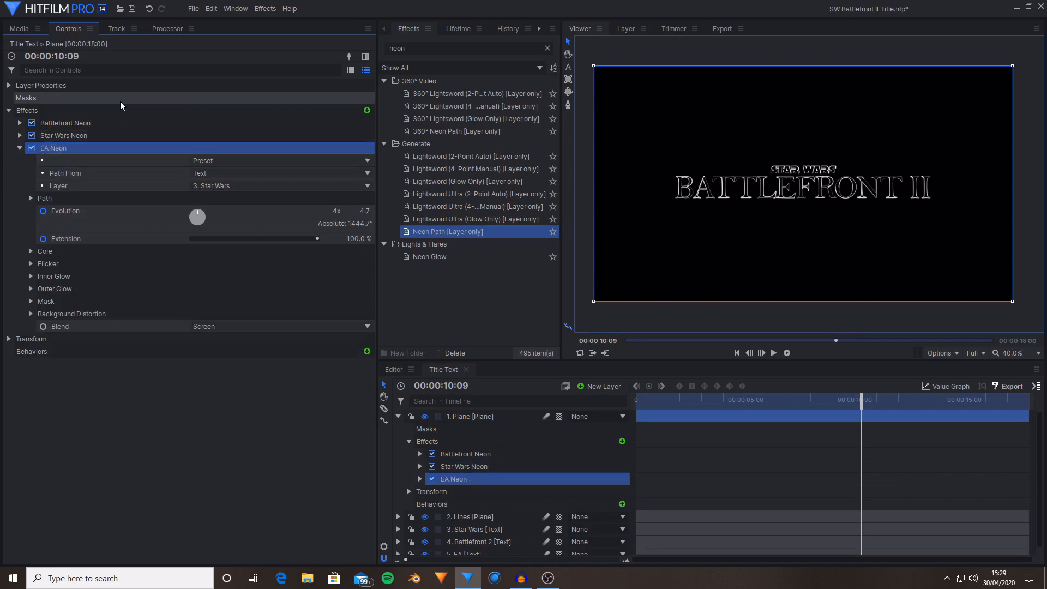
Set the EA Neon effect's source layer to 5. EA and move the playhead to 00:00:07:21
click(118, 189)
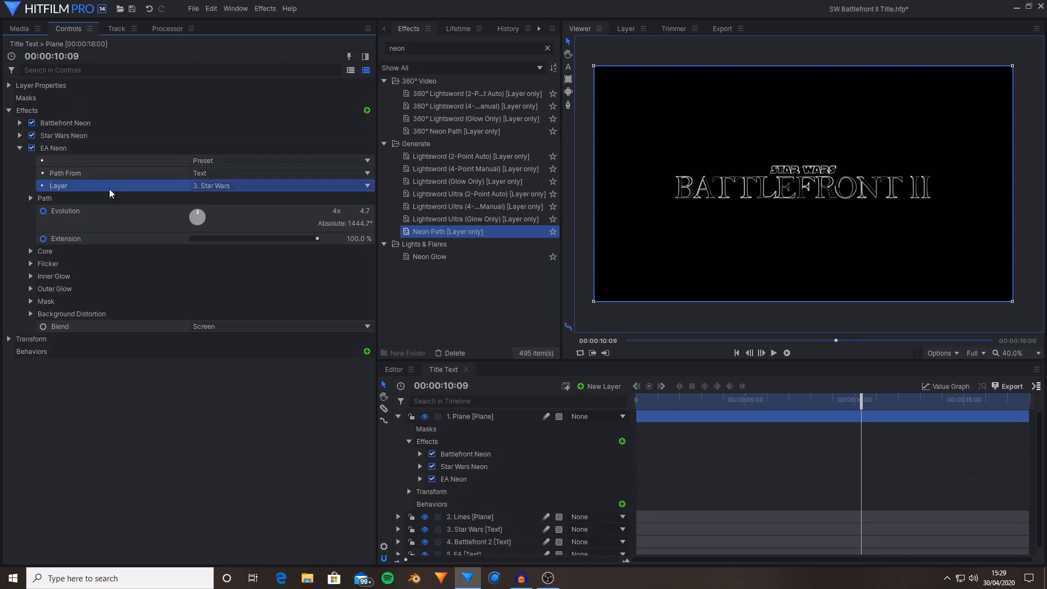
click(226, 189)
click(203, 256)
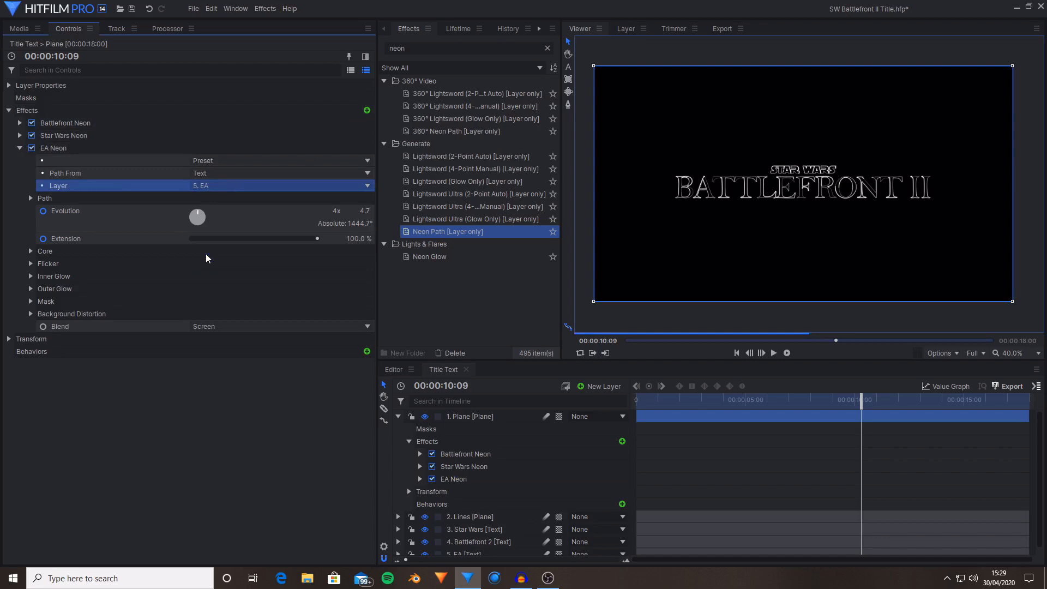
click(238, 379)
mouse_move(799, 397)
mouse_down()
mouse_move(776, 397)
mouse_move(804, 407)
mouse_up()
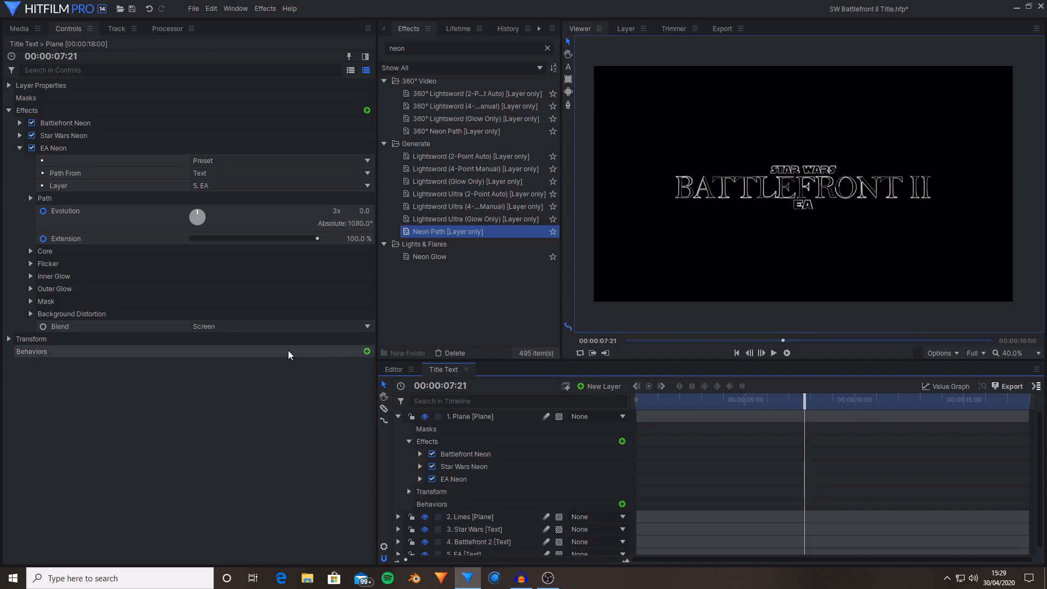
click(52, 137)
click(63, 123)
click(62, 133)
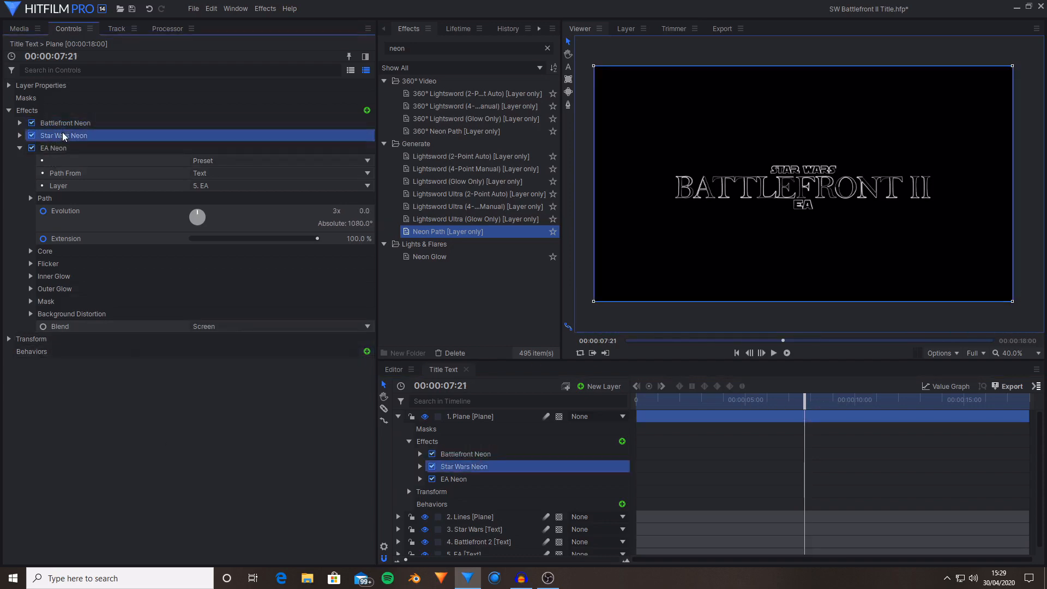
click(67, 148)
click(66, 138)
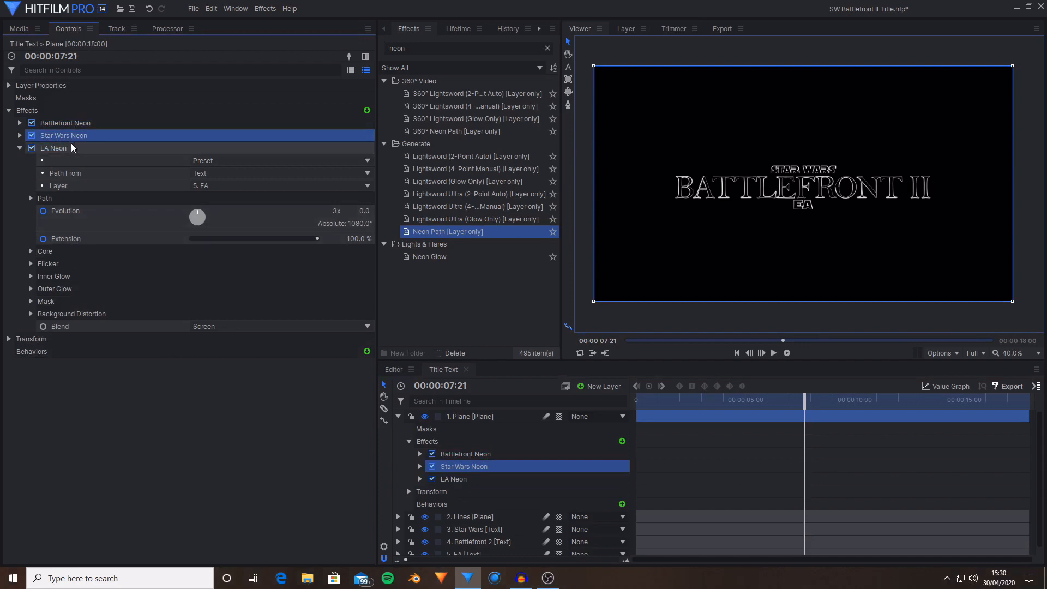
click(92, 147)
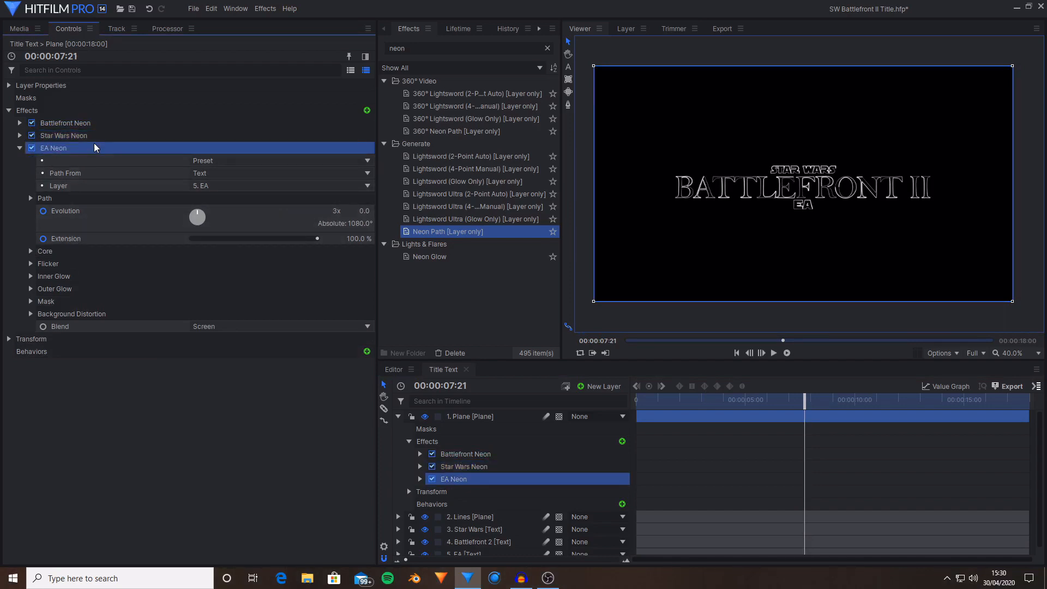
click(86, 136)
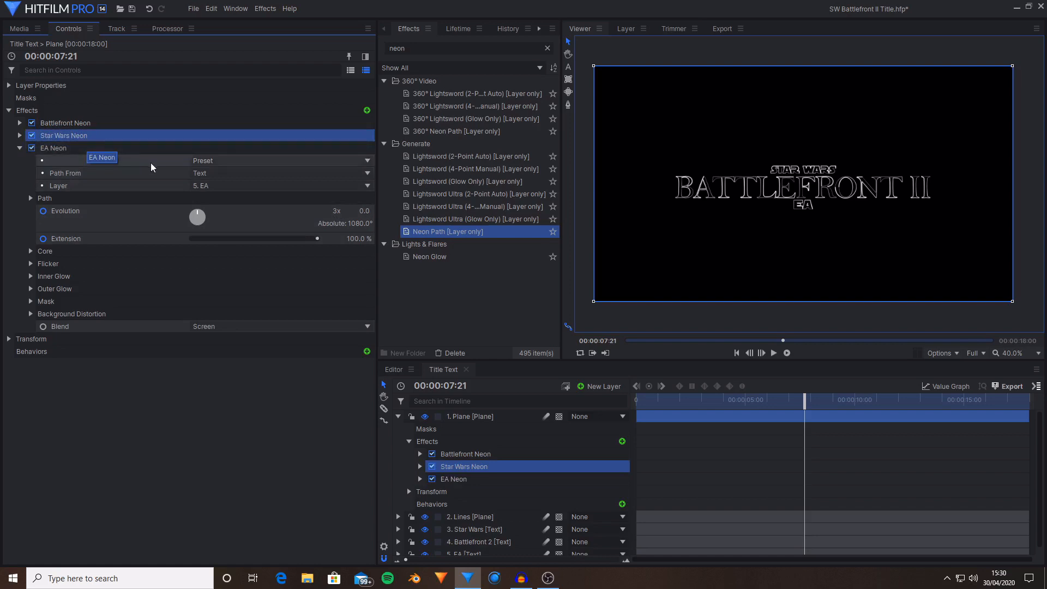
click(94, 145)
click(86, 138)
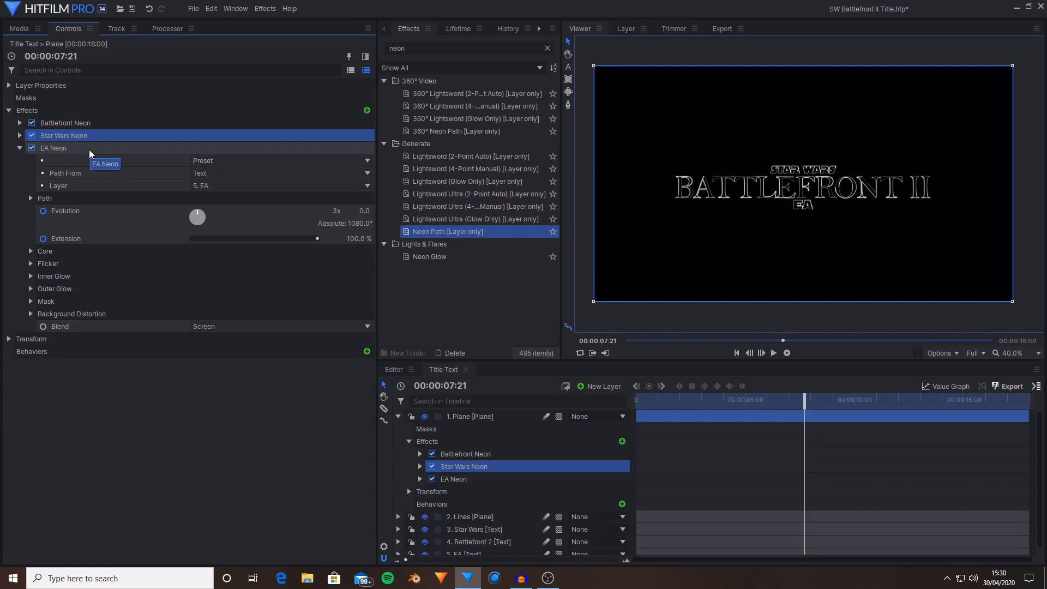
Move the playhead to 00:00:17:29 and set the Star Wars Neon effect's Evolution to 5 revolutions
drag(643, 398, 1029, 398)
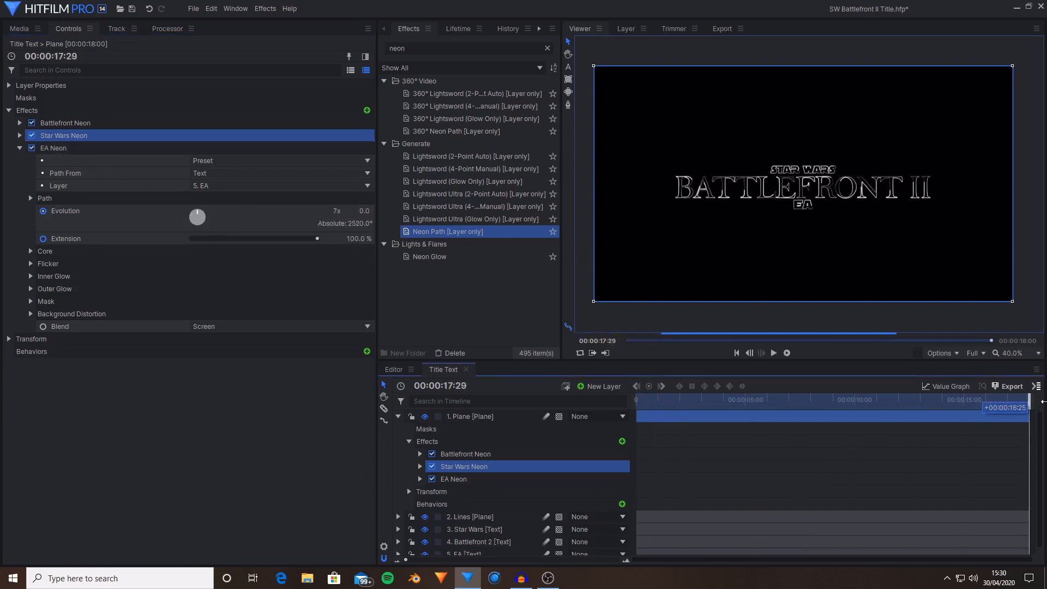
click(21, 135)
click(160, 210)
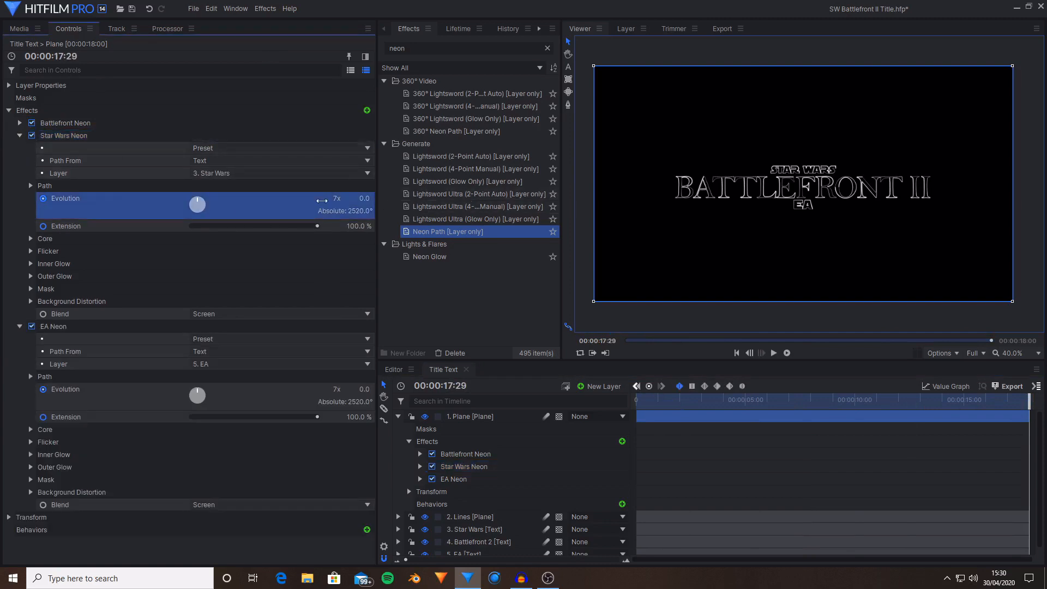
click(338, 199)
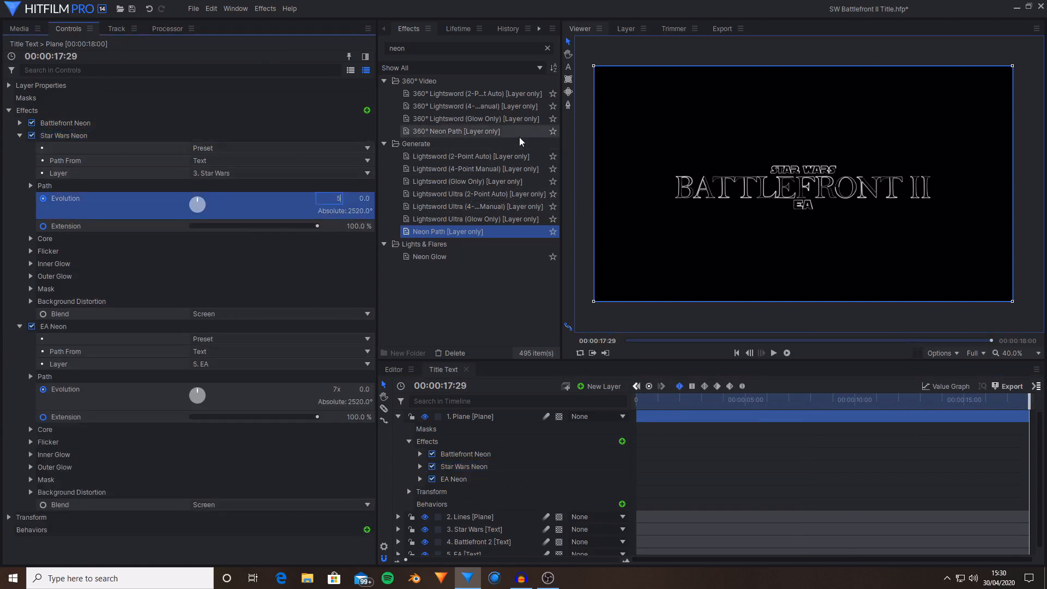
click(20, 135)
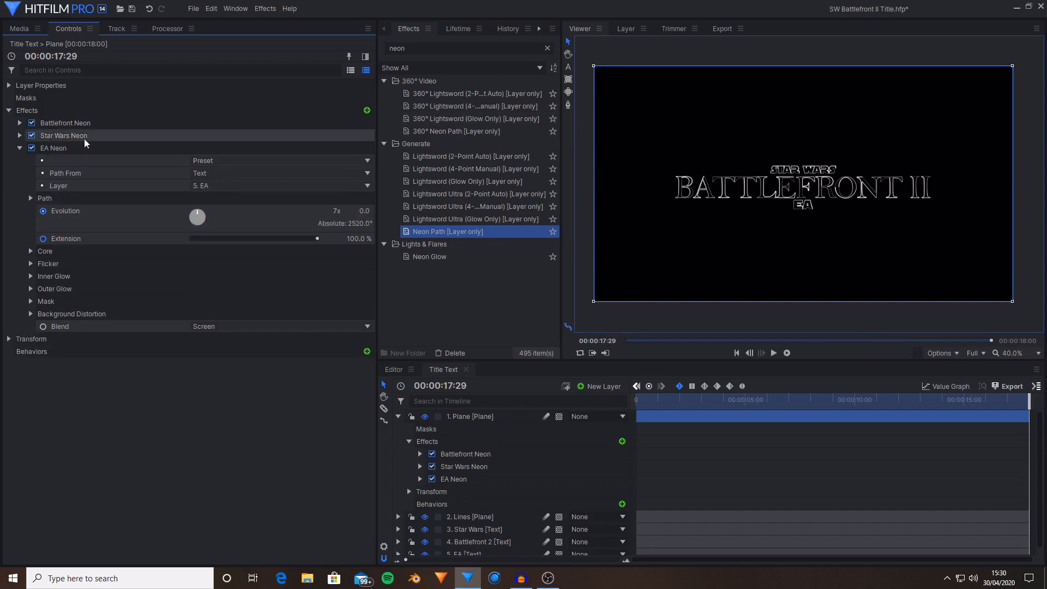
Set the EA Neon effect's Evolution to 3 revolutions at the final frame
click(77, 152)
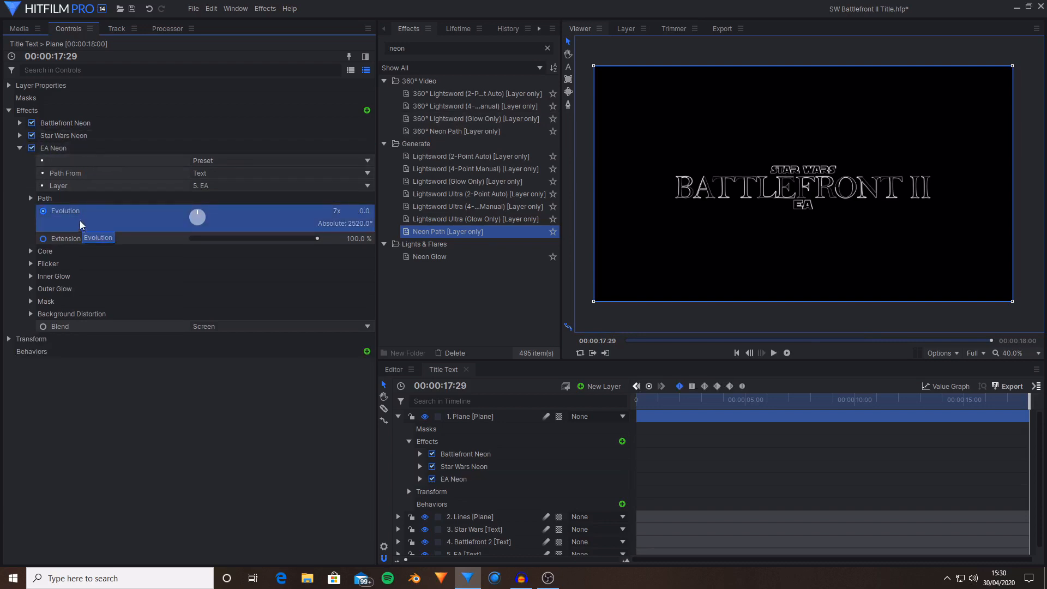
click(337, 211)
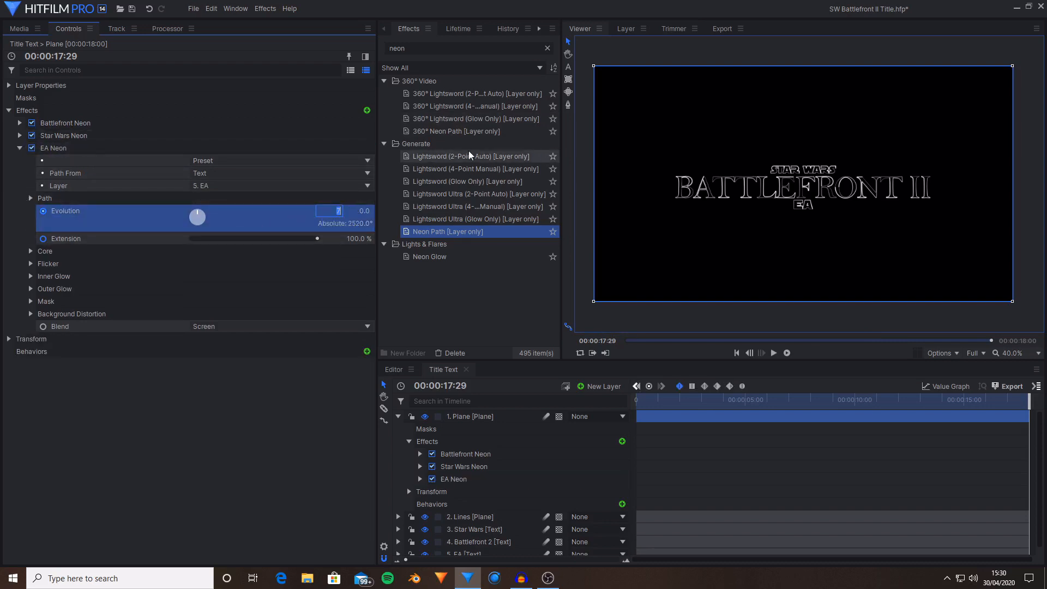
text(3)
key(Return)
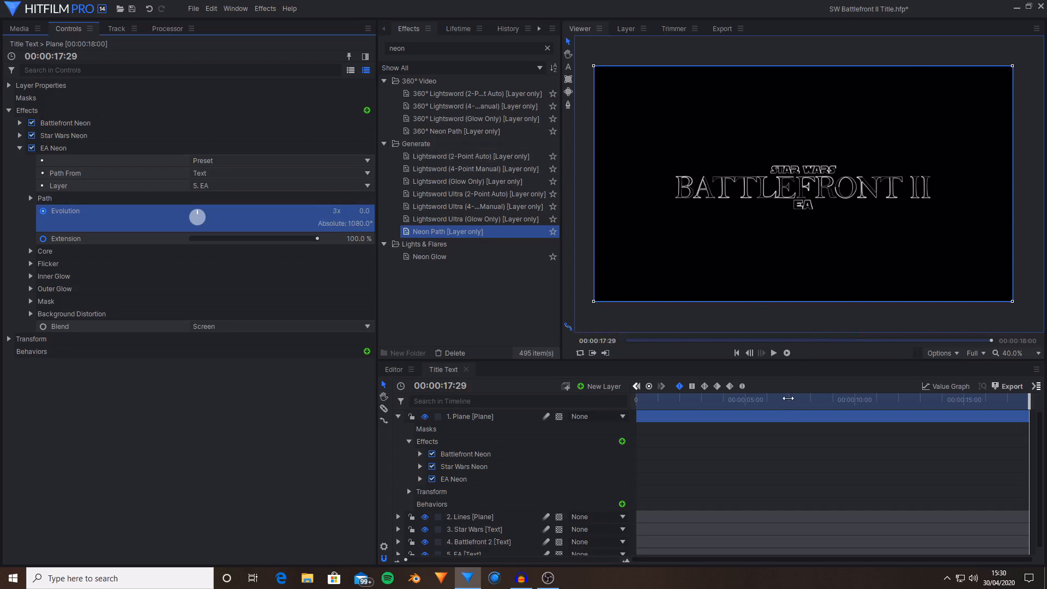
Return the playhead to the first frame and offset the EA Neon effect's starting Evolution angle to about 23°
drag(788, 398, 636, 398)
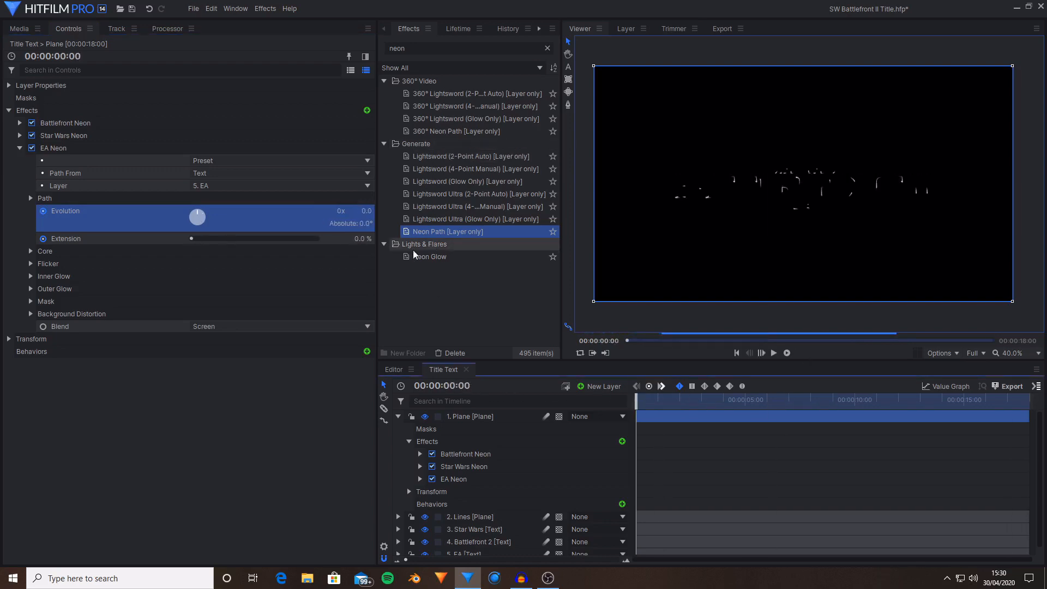
click(273, 218)
drag(367, 211, 373, 211)
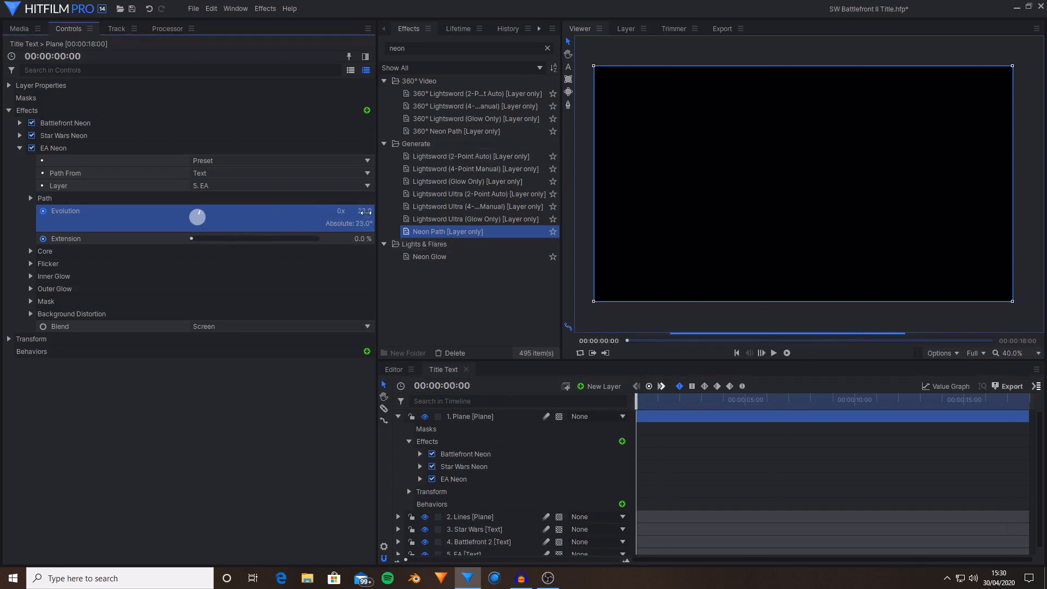
click(20, 148)
Offset the Star Wars Neon effect's starting Evolution angle and check the outlines at 00:00:05:25
click(20, 136)
click(152, 205)
drag(683, 400, 763, 402)
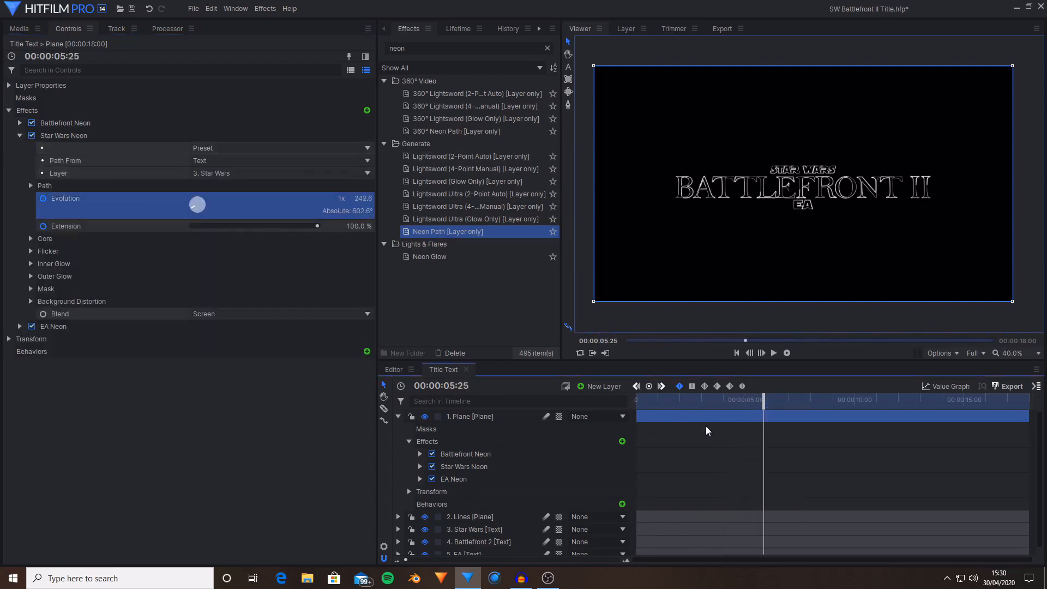
click(20, 135)
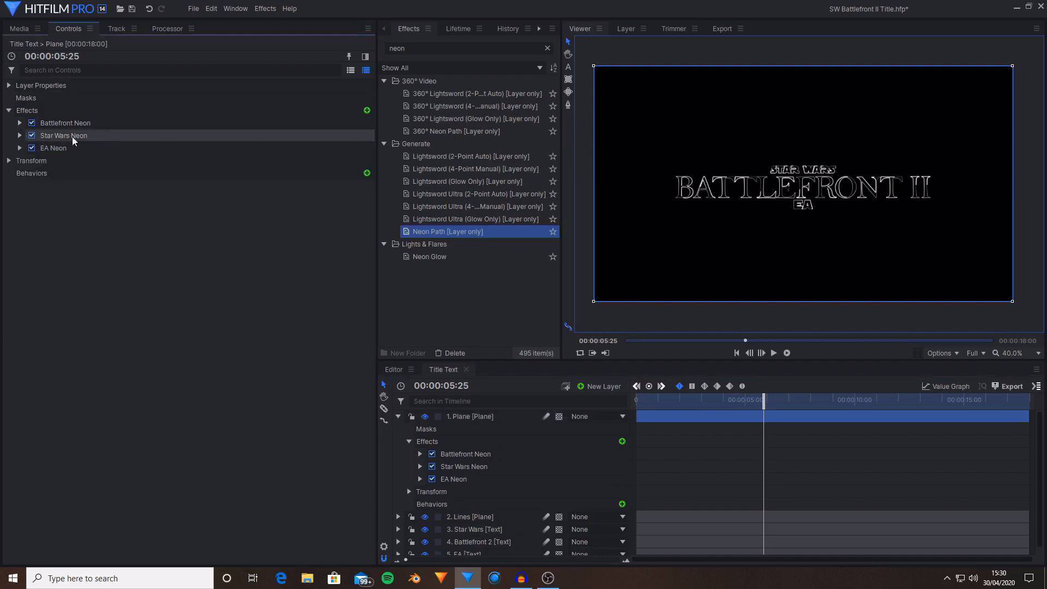
click(100, 148)
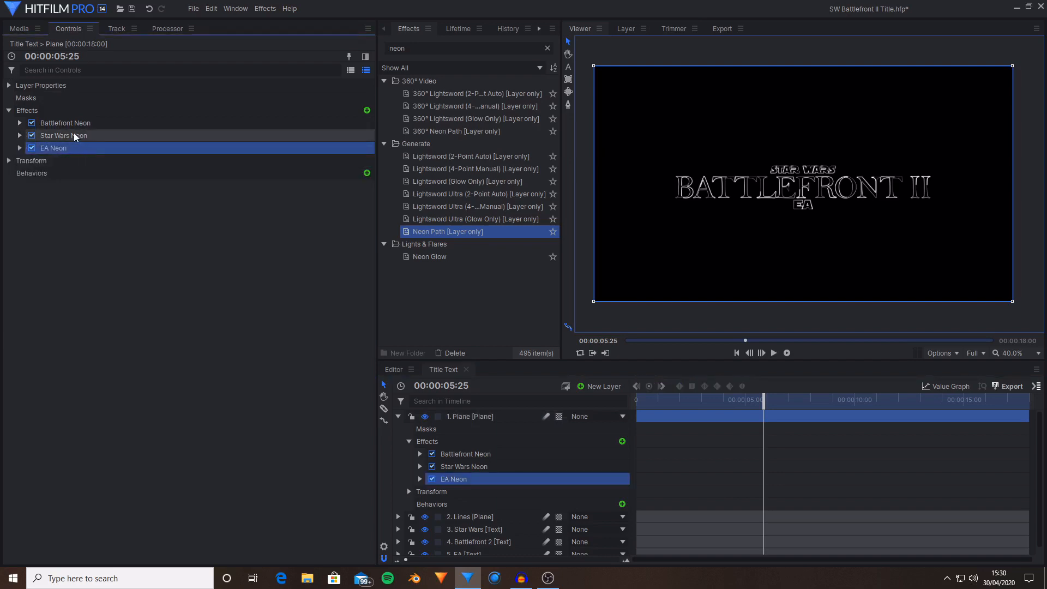
Duplicate the Battlefront Neon effect and rename the copy "Lines Neon"
click(62, 124)
right_click(62, 123)
click(99, 162)
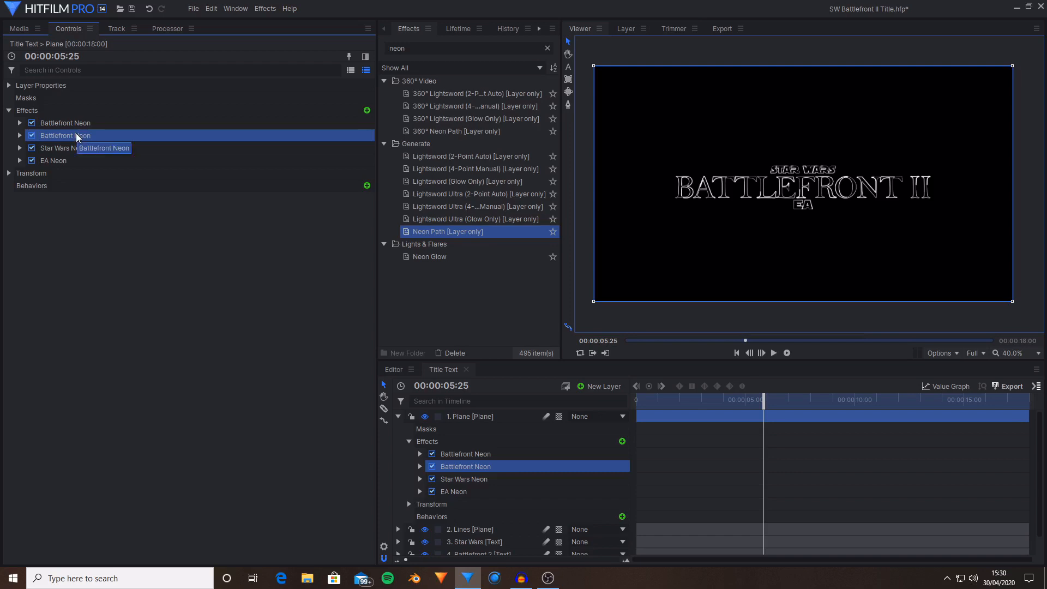
click(20, 135)
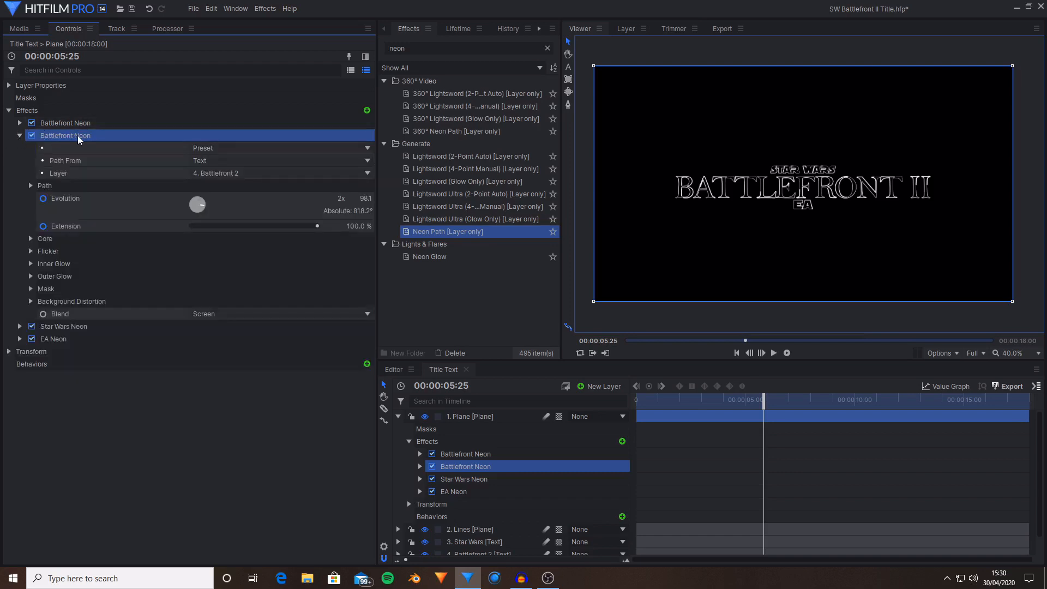
double_click(78, 135)
click(75, 135)
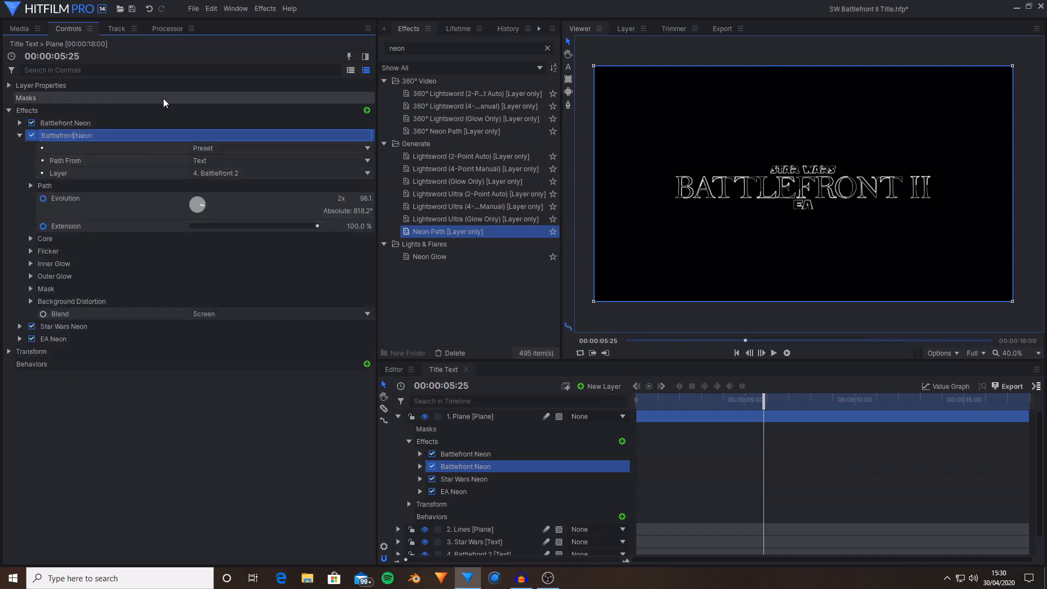
key(BackSpace)
key(BackSpace)
key(BackSpace)
key(BackSpace)
key(BackSpace)
key(BackSpace)
key(BackSpace)
key(BackSpace)
key(BackSpace)
key(BackSpace)
key(BackSpace)
text(Line)
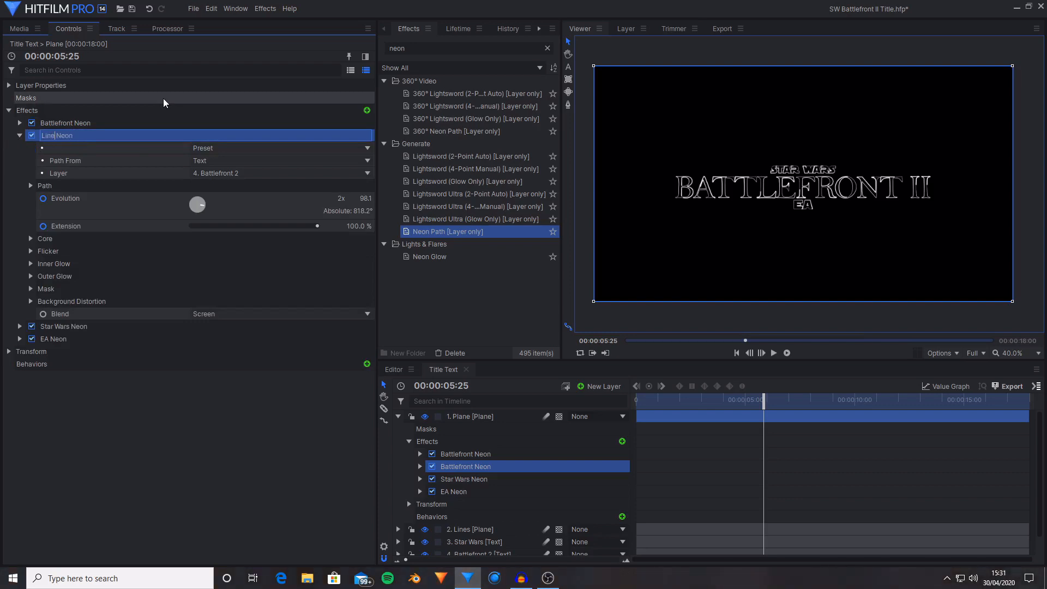
text(s)
key(Return)
Set the Lines Neon effect to take its path from Mask on layer 2. Lines and check it at 00:00:10:14
click(152, 160)
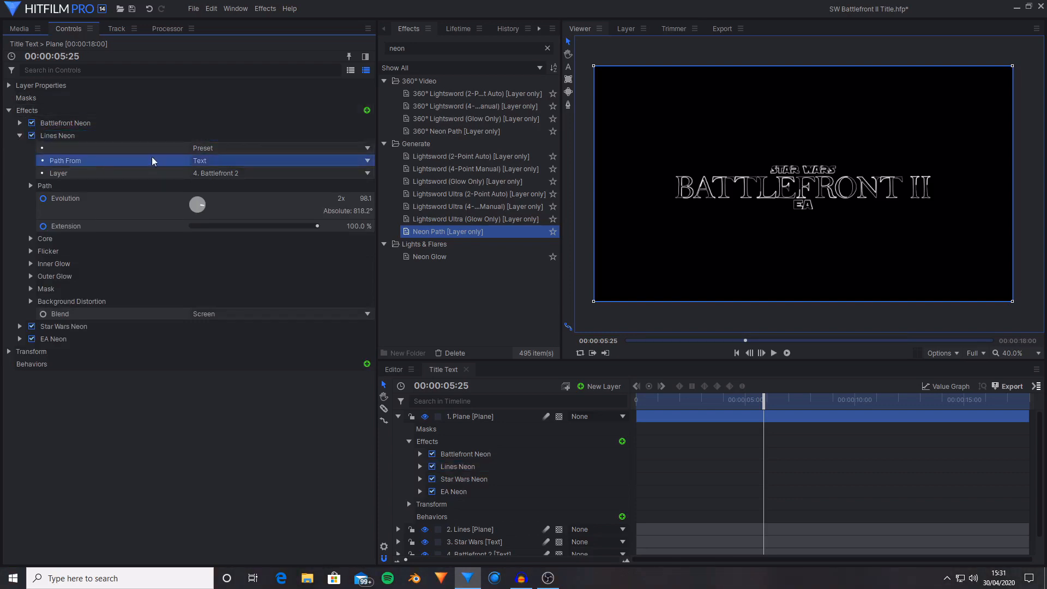
click(250, 158)
click(226, 176)
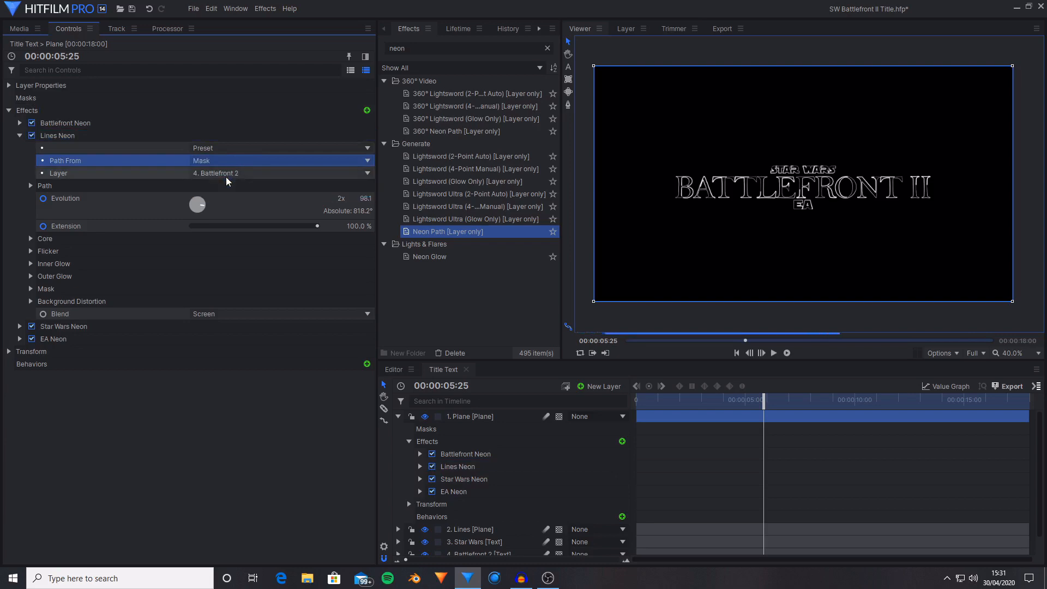
click(121, 173)
click(280, 173)
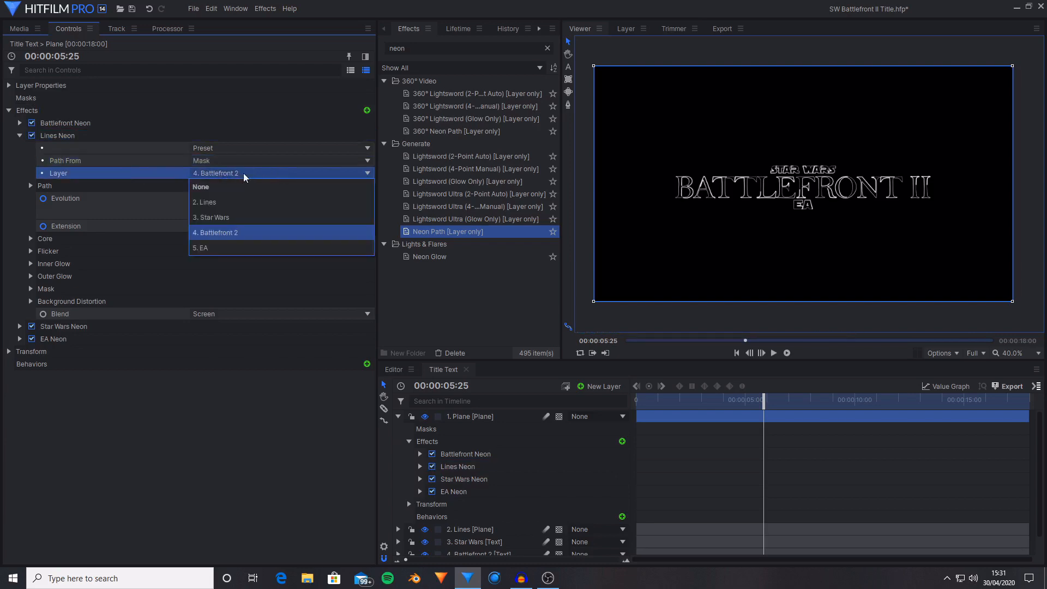
click(229, 201)
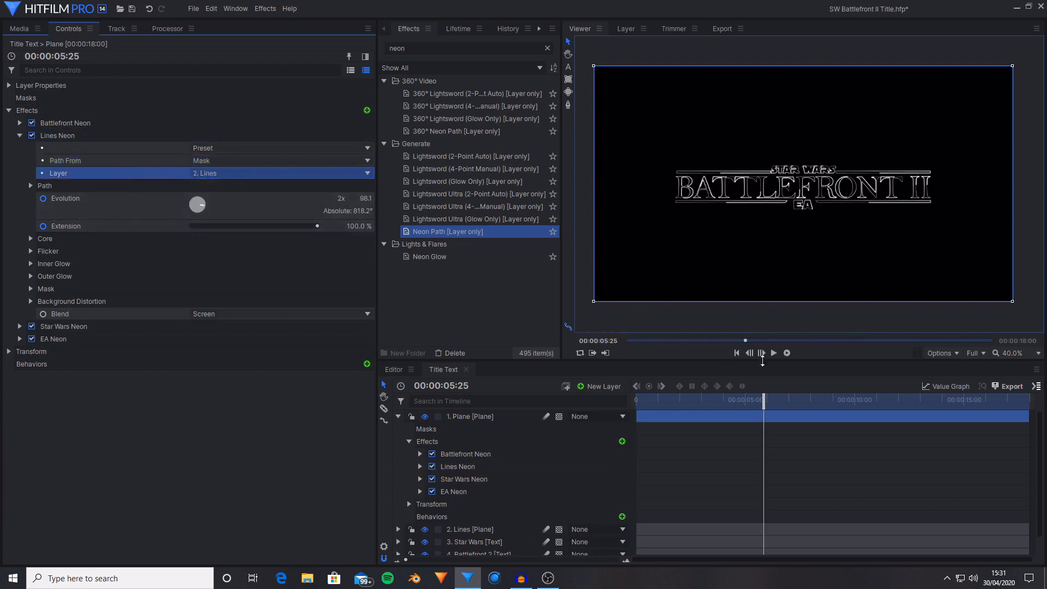
drag(789, 398, 865, 410)
scroll(783, 187, up, 3)
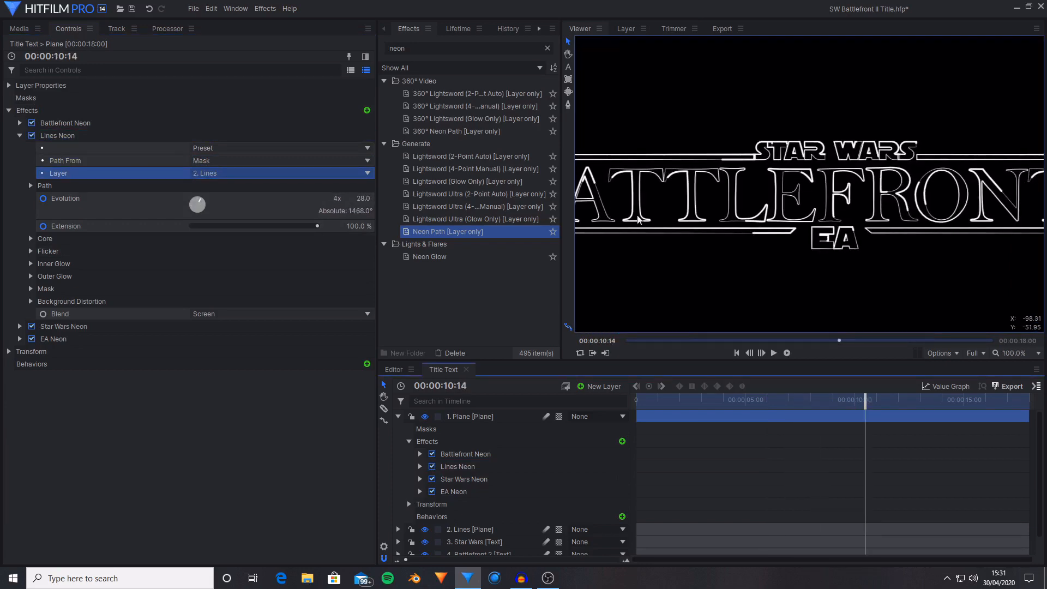
click(20, 135)
Set the path Start Width of the Battlefront Neon effect to 1 px
click(61, 136)
click(63, 160)
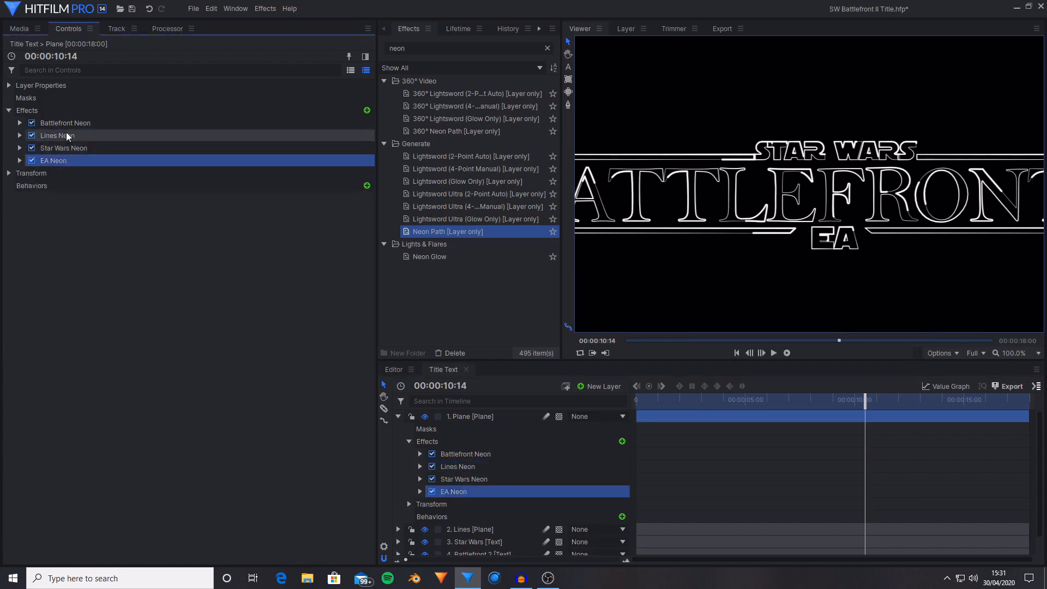
click(68, 126)
click(19, 123)
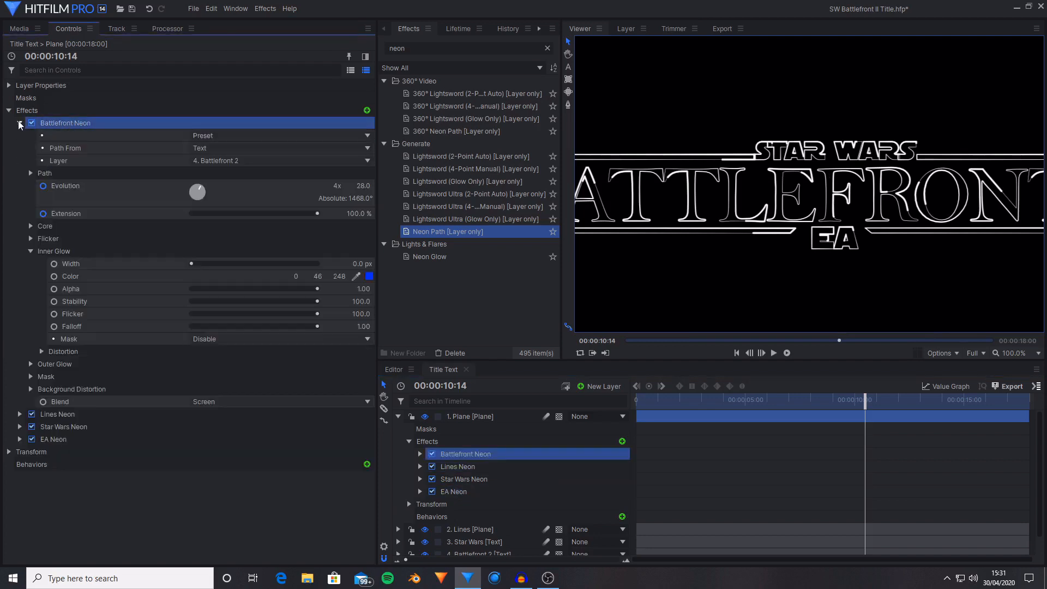
click(30, 173)
click(89, 198)
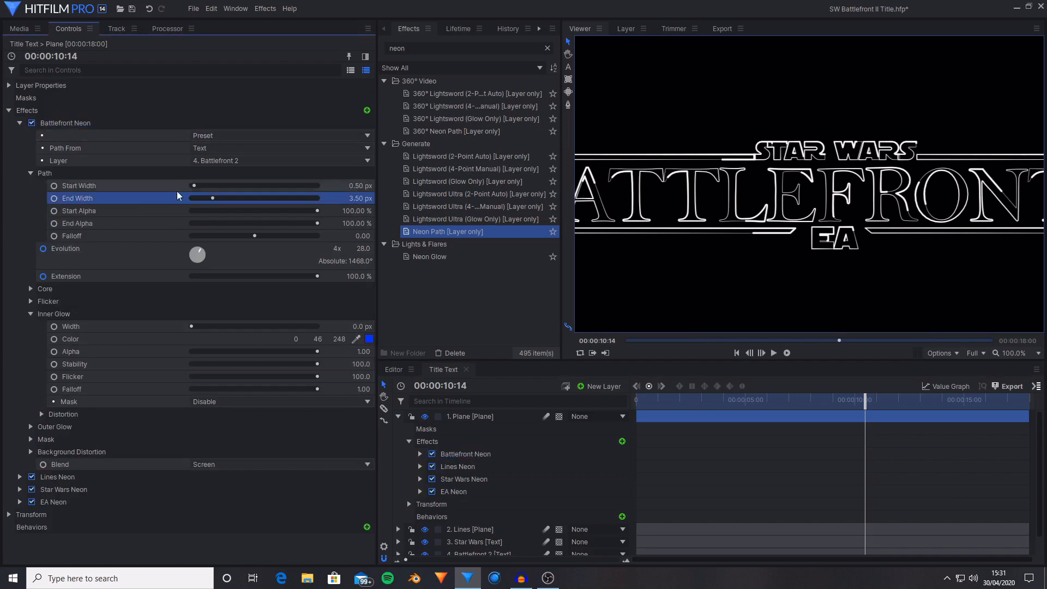
double_click(360, 186)
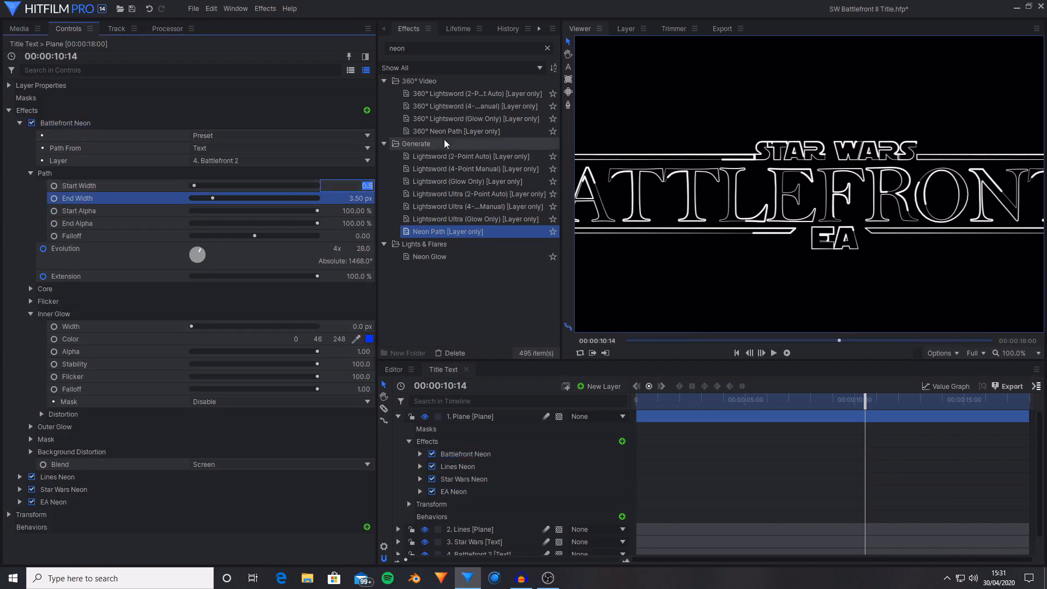
text(1)
key(Return)
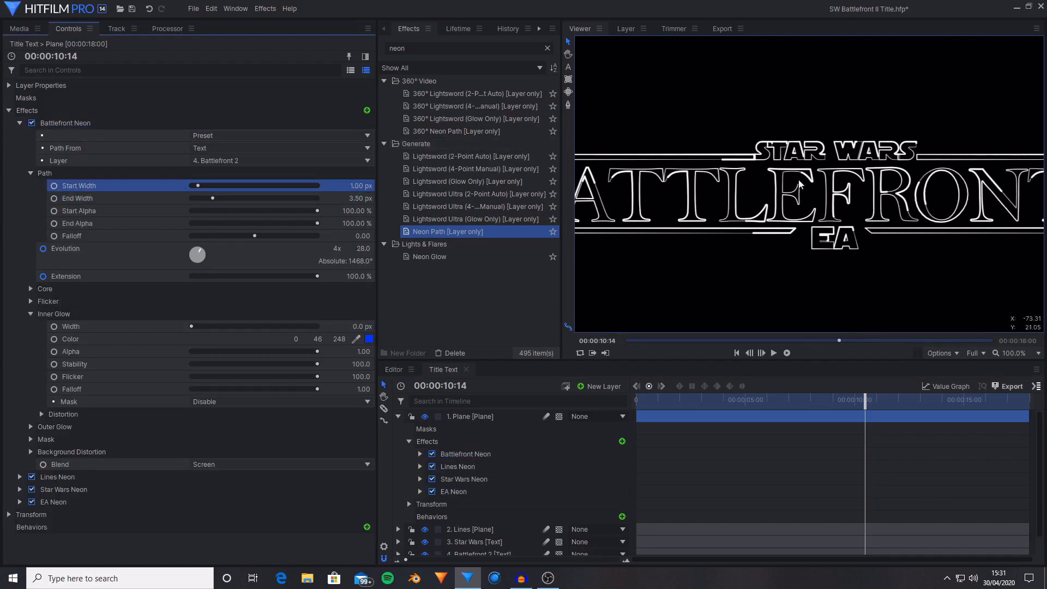
Examine the whole title at 00:00:13:18 with the viewer scaled to fit
scroll(800, 185, down, 3)
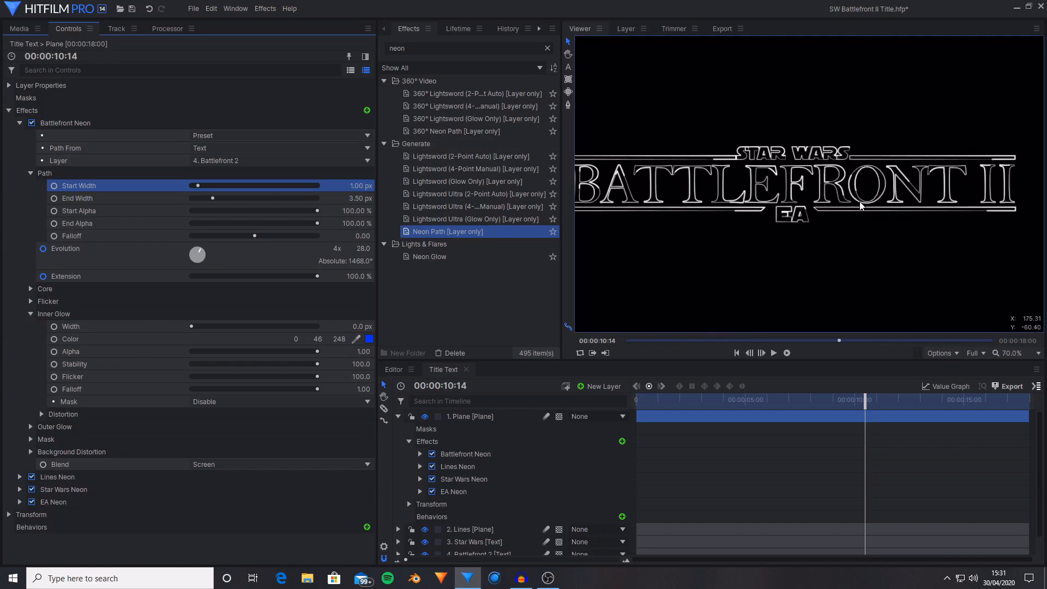
scroll(859, 206, down, 1)
drag(899, 400, 933, 400)
click(1037, 352)
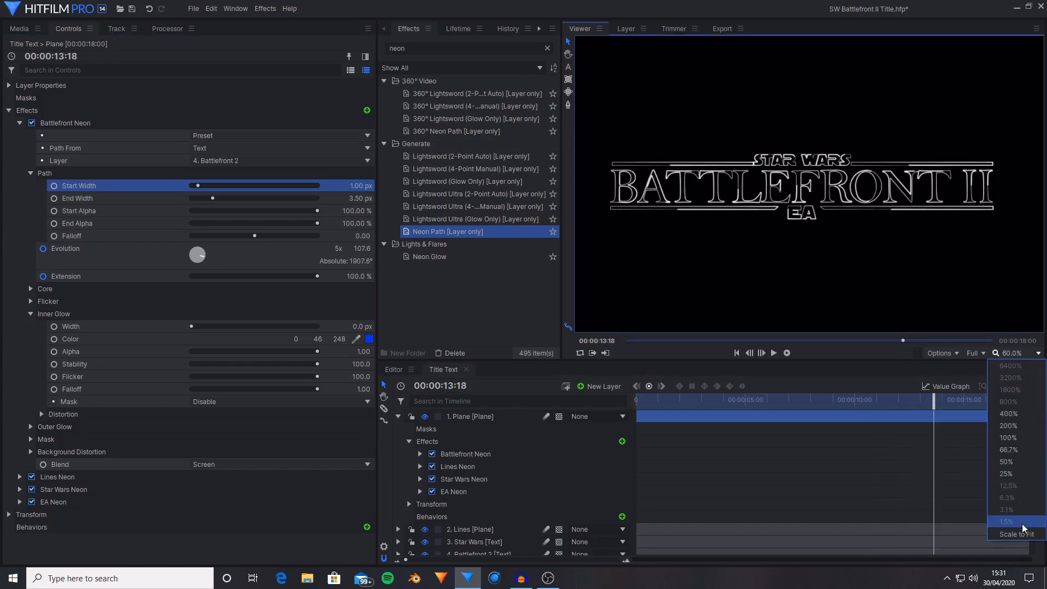
click(1008, 529)
Collapse the Plane layer in the timeline and move the playhead to 00:00:07:12
click(491, 416)
click(398, 416)
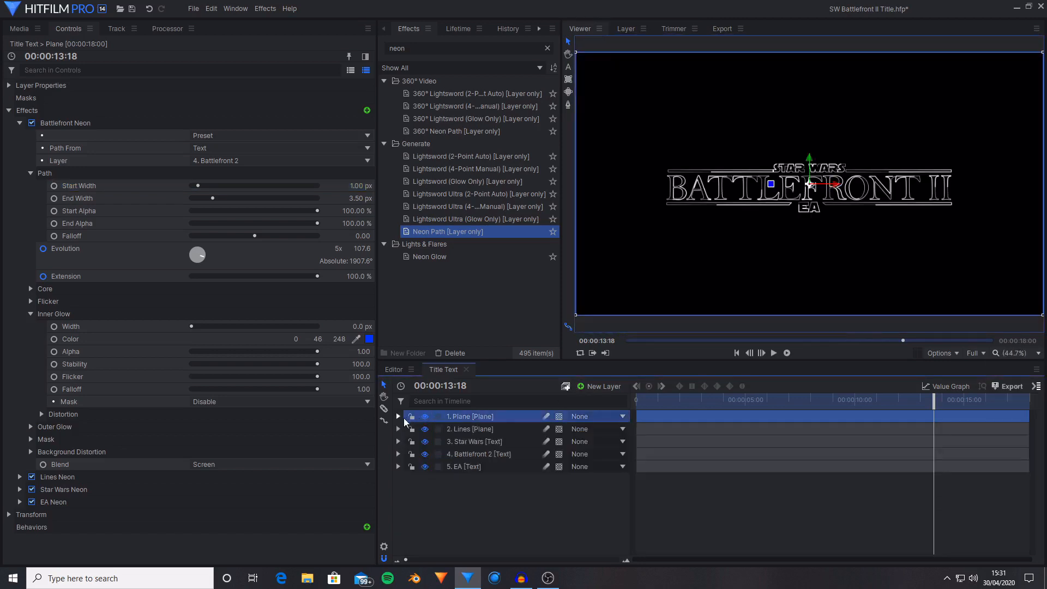
click(567, 479)
click(685, 403)
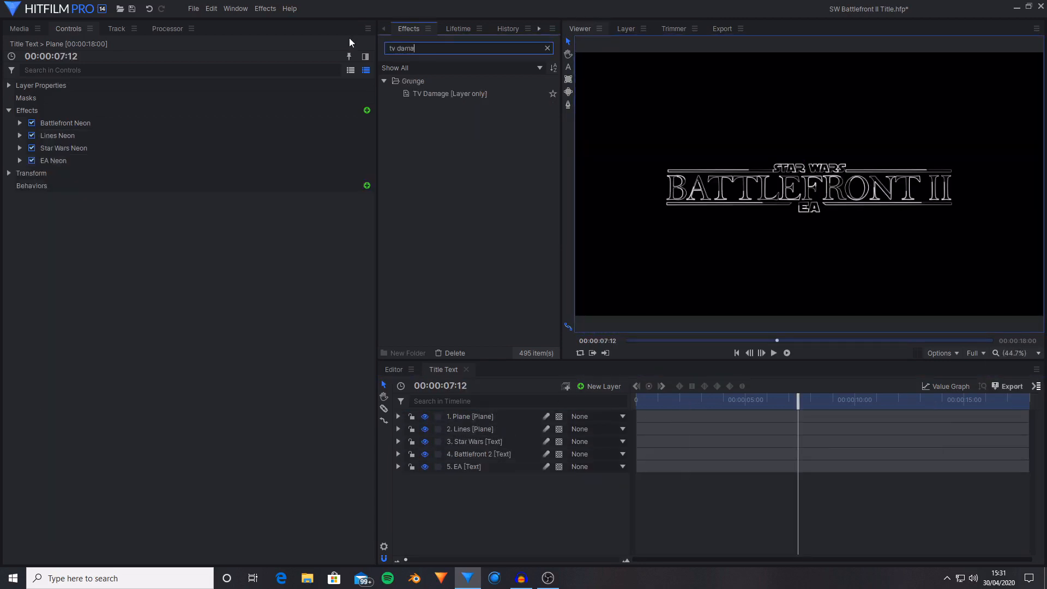
Search the effects for "scan lines" and apply the Scan Lines effect to the Plane layer after EA Neon
key(BackSpace)
key(BackSpace)
key(BackSpace)
key(BackSpace)
key(BackSpace)
key(BackSpace)
key(BackSpace)
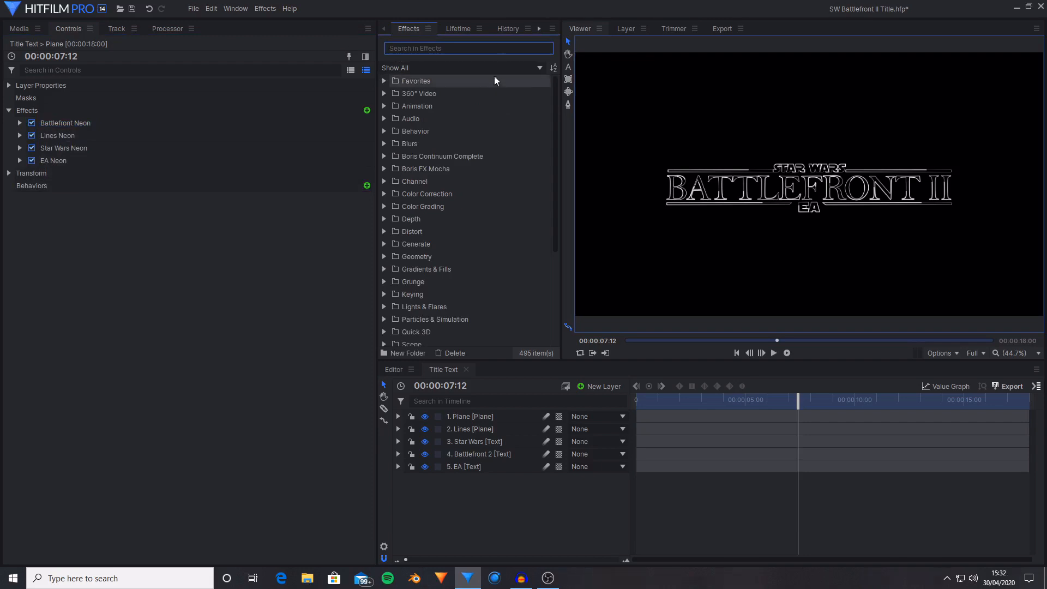
text(scan lines)
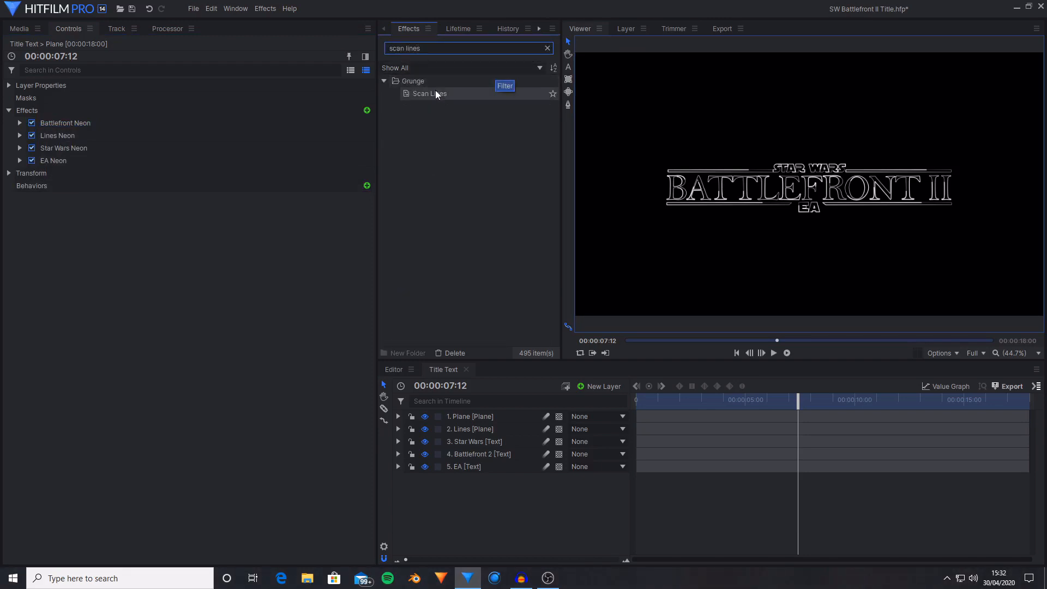
drag(438, 94, 68, 167)
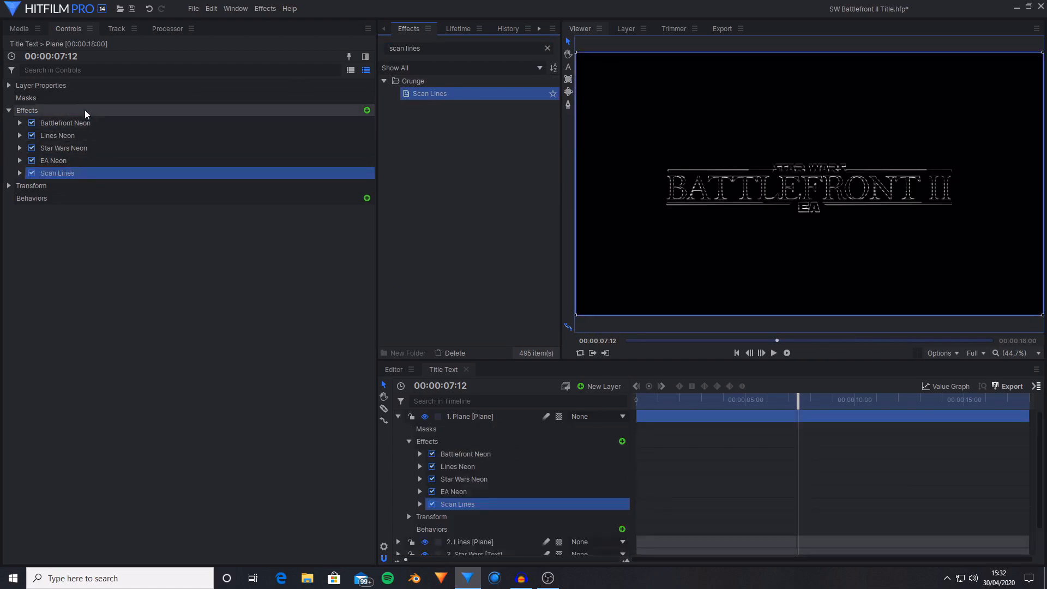
Set the Frequency of the Scan Lines effect to 500 and inspect the lines on the title up close
click(20, 173)
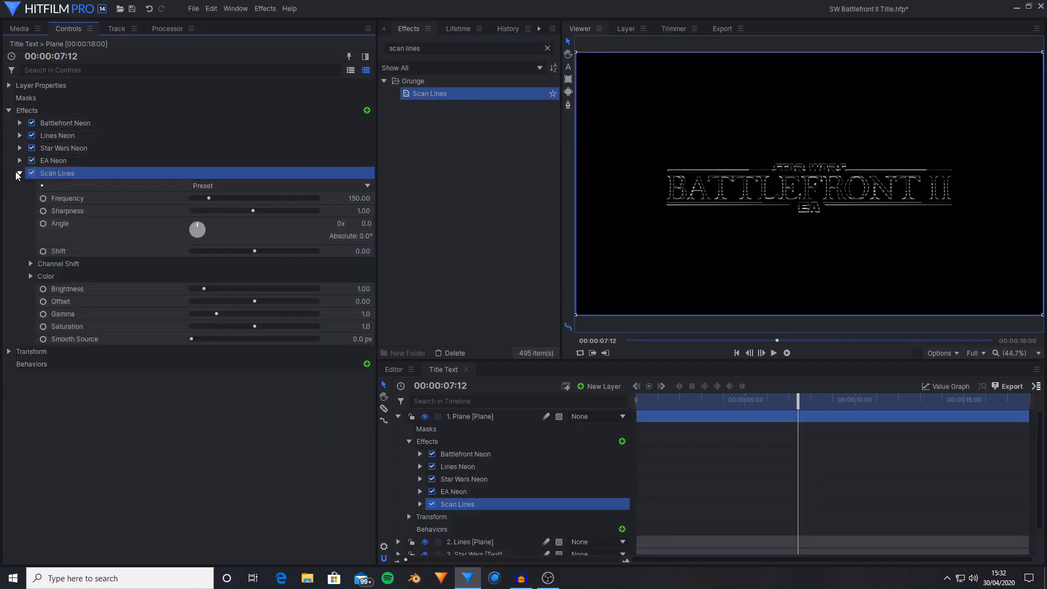
click(140, 202)
click(363, 199)
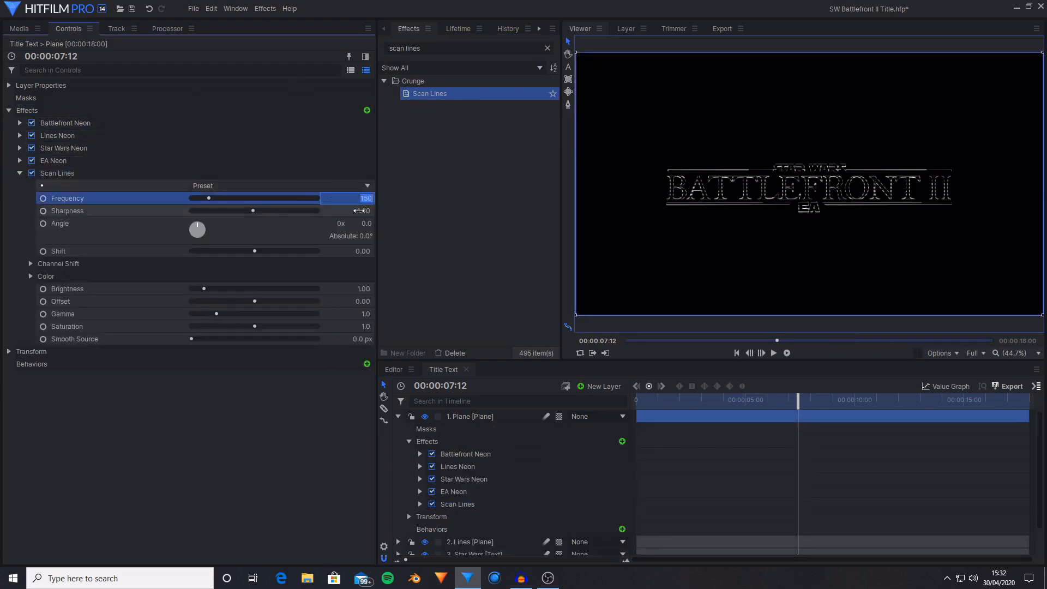
text(50)
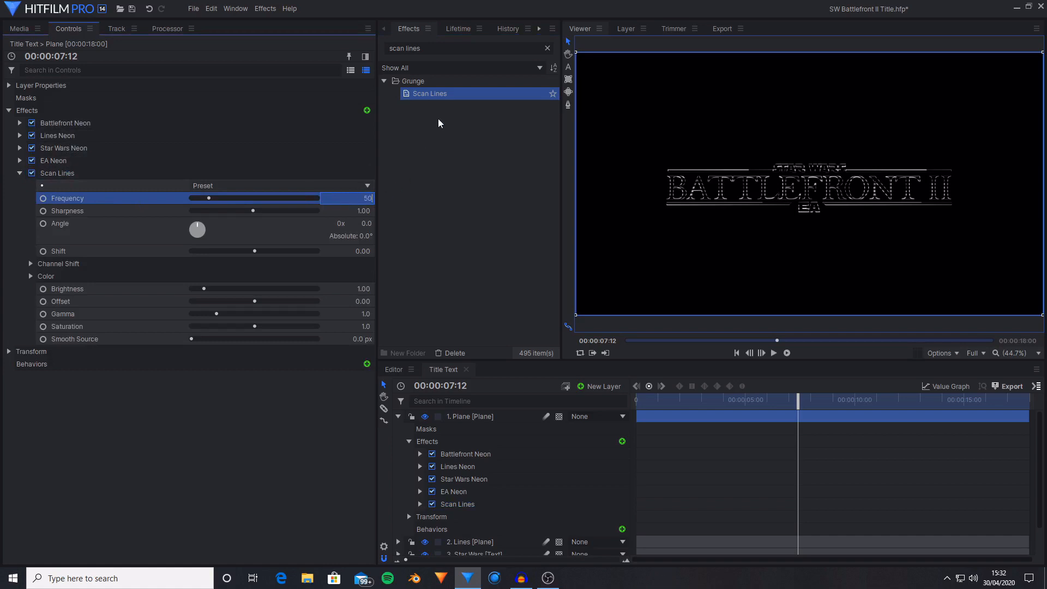
text(0)
key(Return)
scroll(790, 194, up, 2)
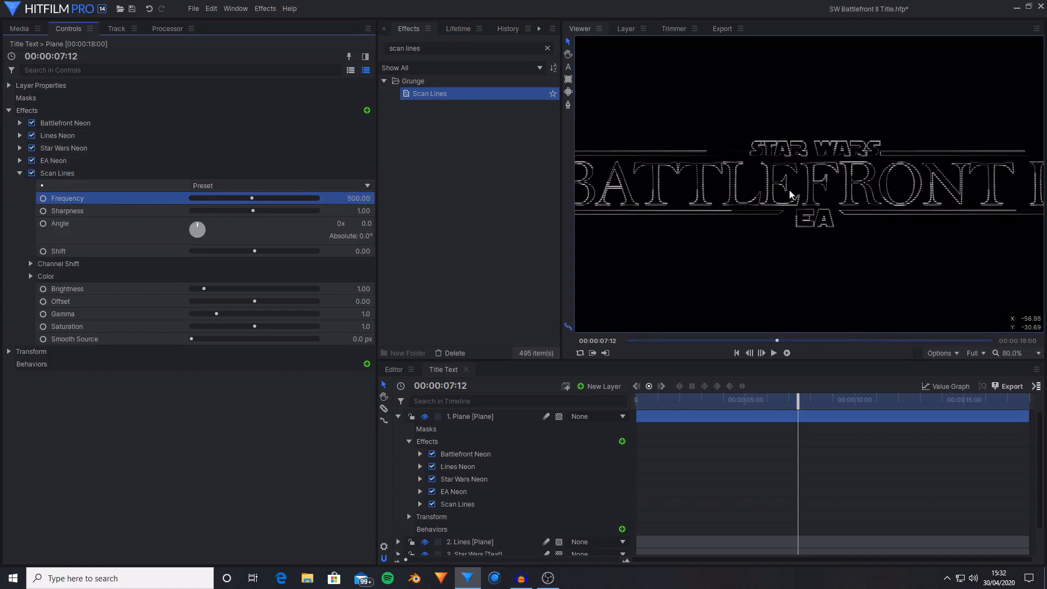
scroll(787, 188, up, 1)
scroll(787, 188, down, 3)
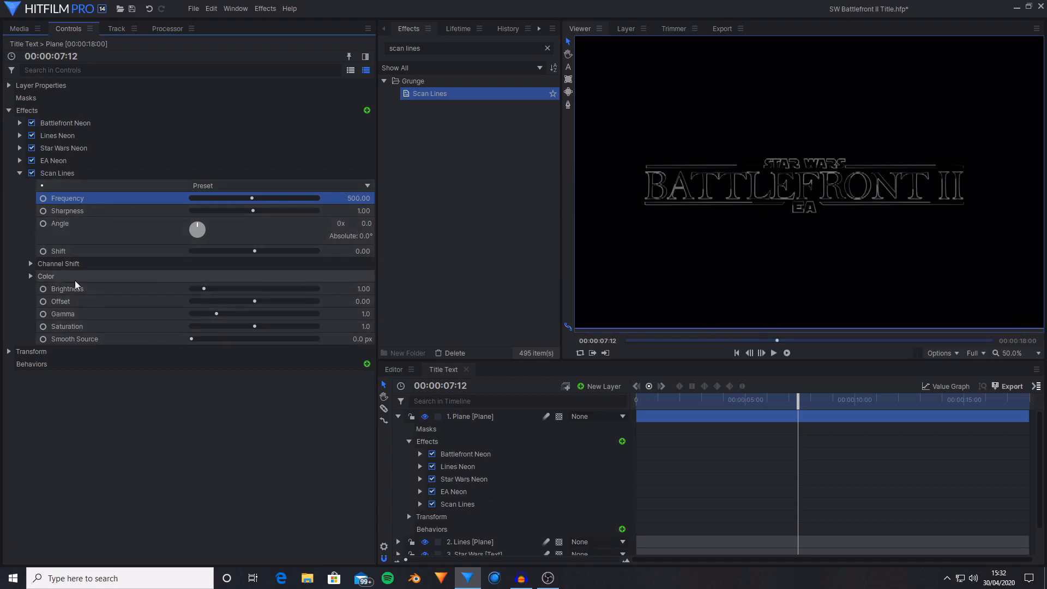
Set the Scan Lines Brightness to 2.00 and check the result at 00:00:04:26
click(85, 292)
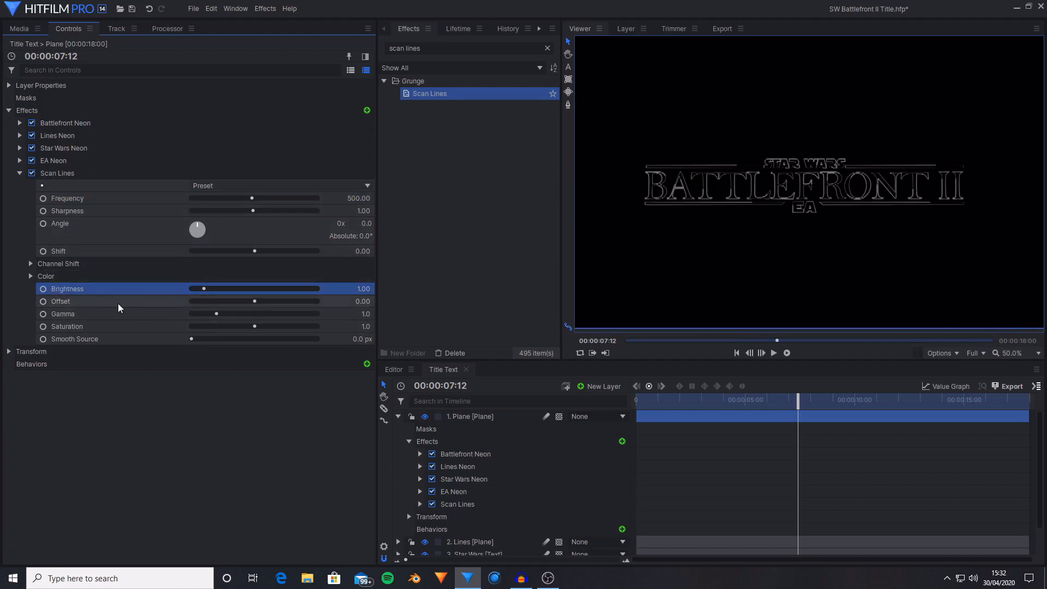
drag(364, 289, 369, 289)
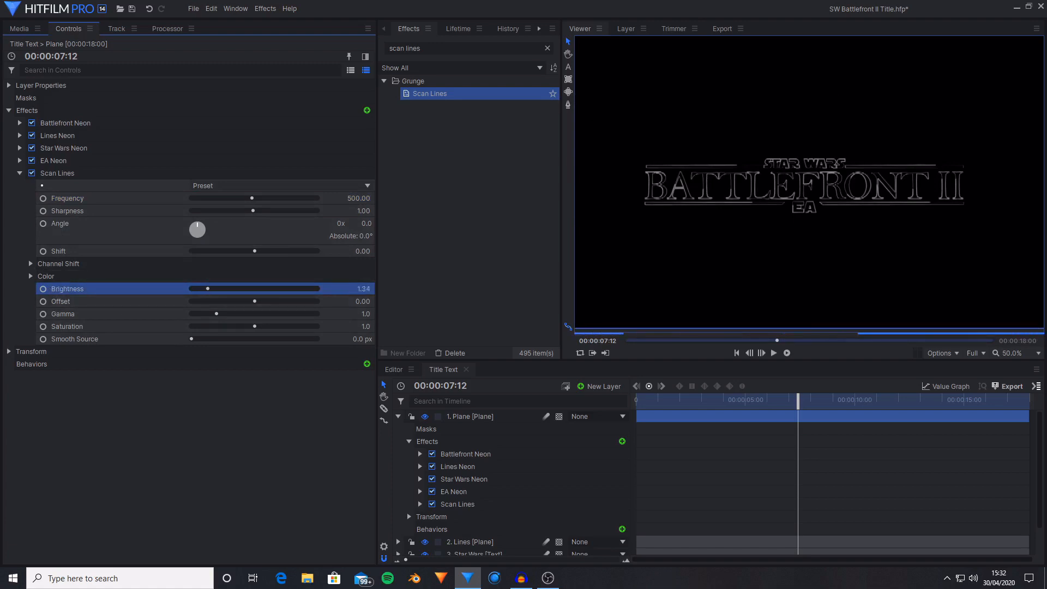
scroll(606, 207, up, 5)
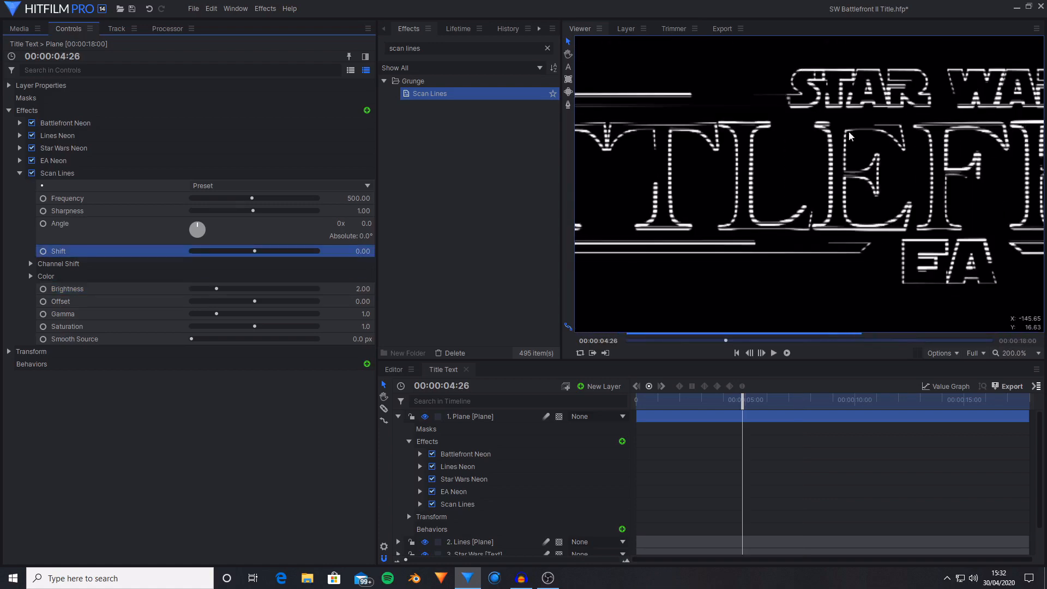
scroll(961, 203, down, 4)
click(1012, 353)
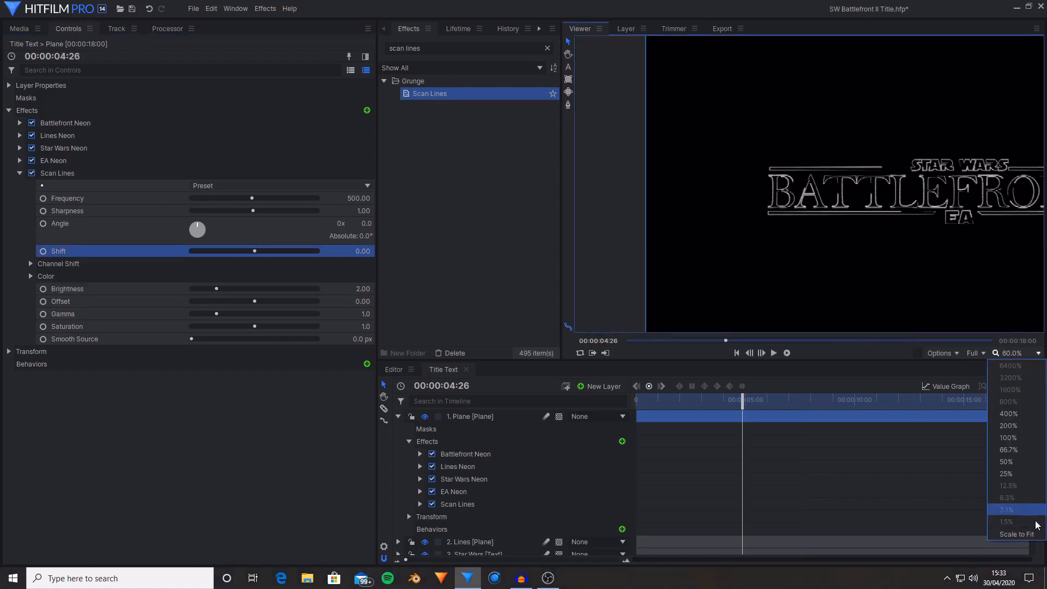
click(1017, 518)
Apply the TV Damage effect to the Plane layer after Scan Lines and preview it up to 00:00:09:08
click(266, 406)
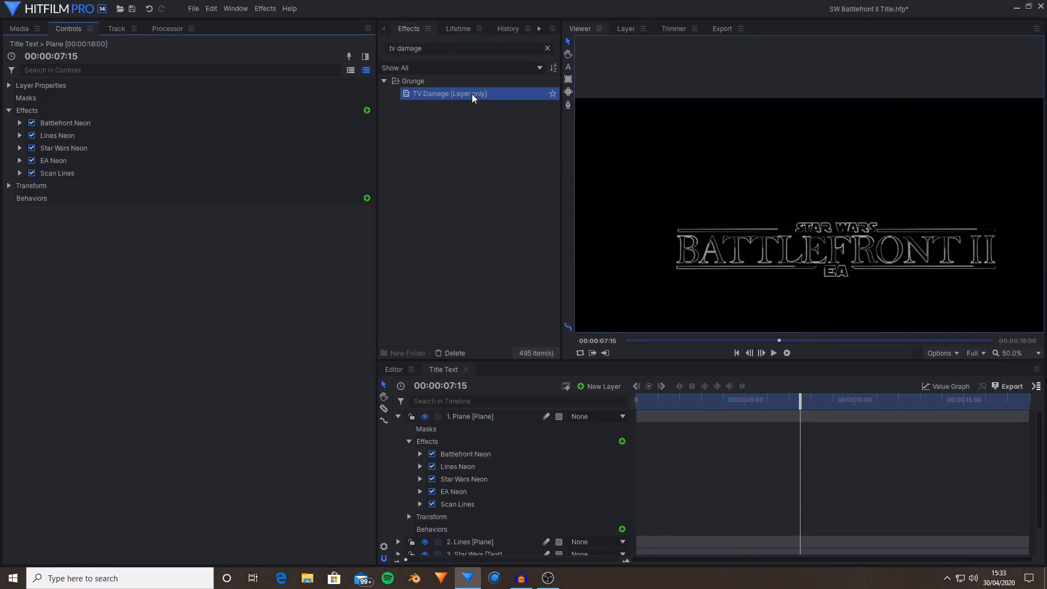
drag(471, 94, 74, 175)
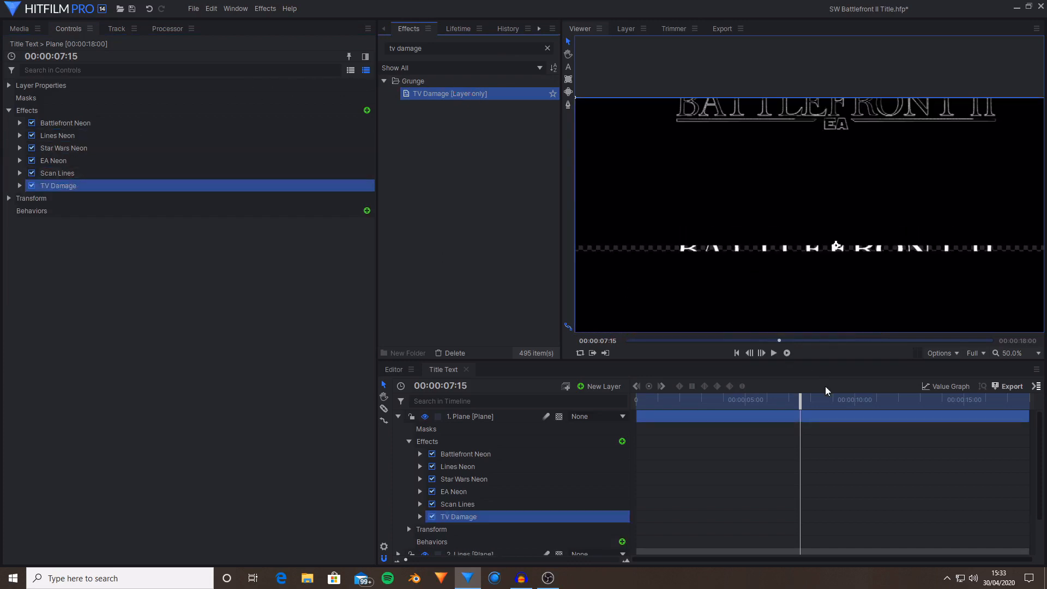
drag(811, 406, 838, 406)
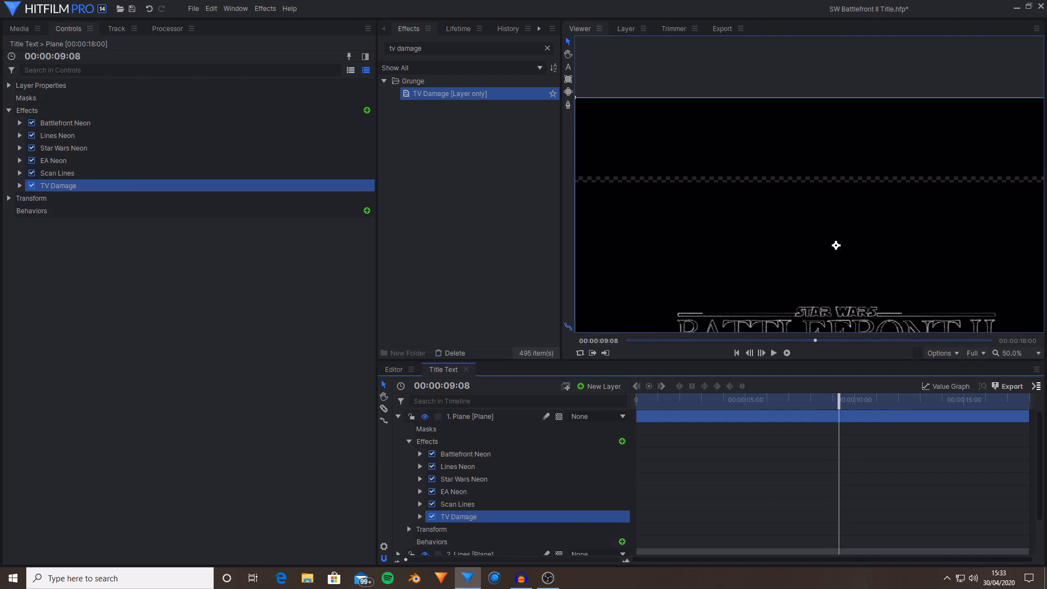
Filter the controls for "enable", leave only Horizontal Hold enabled in TV Damage, and preview the distortion at earlier times
click(35, 70)
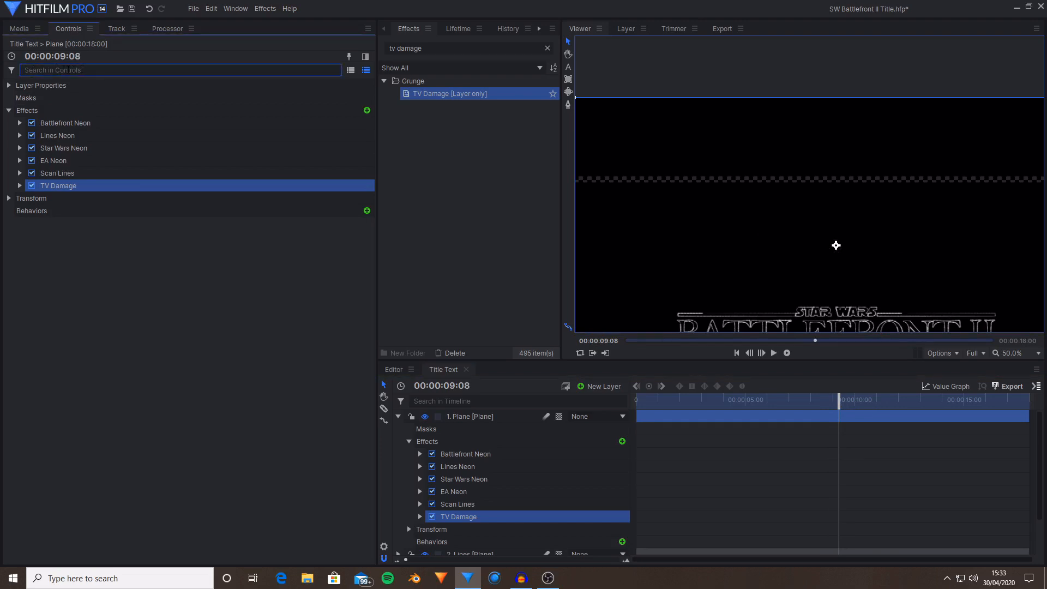
text(enable)
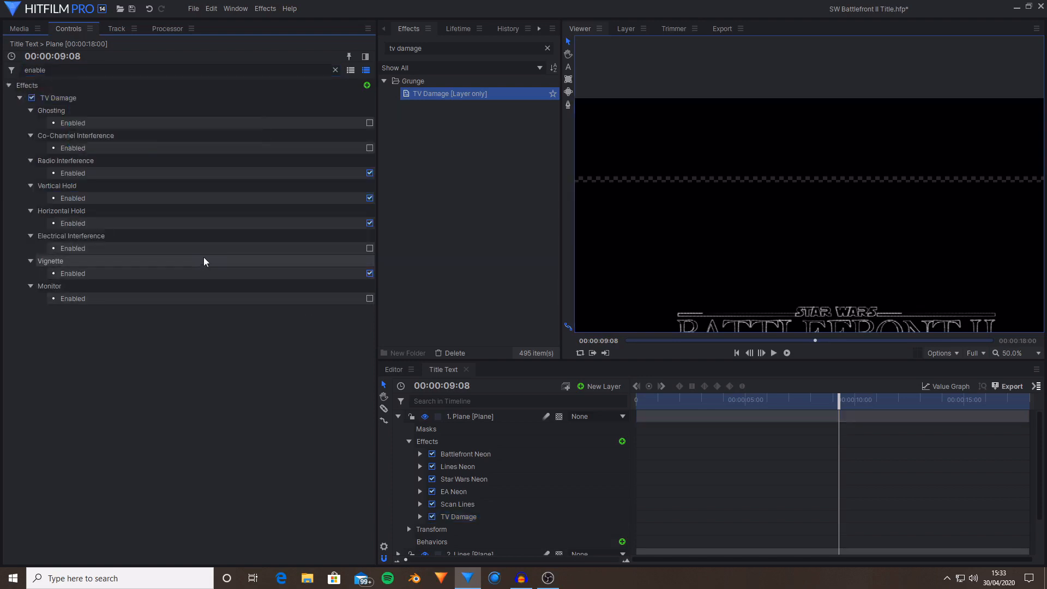
click(200, 263)
click(370, 273)
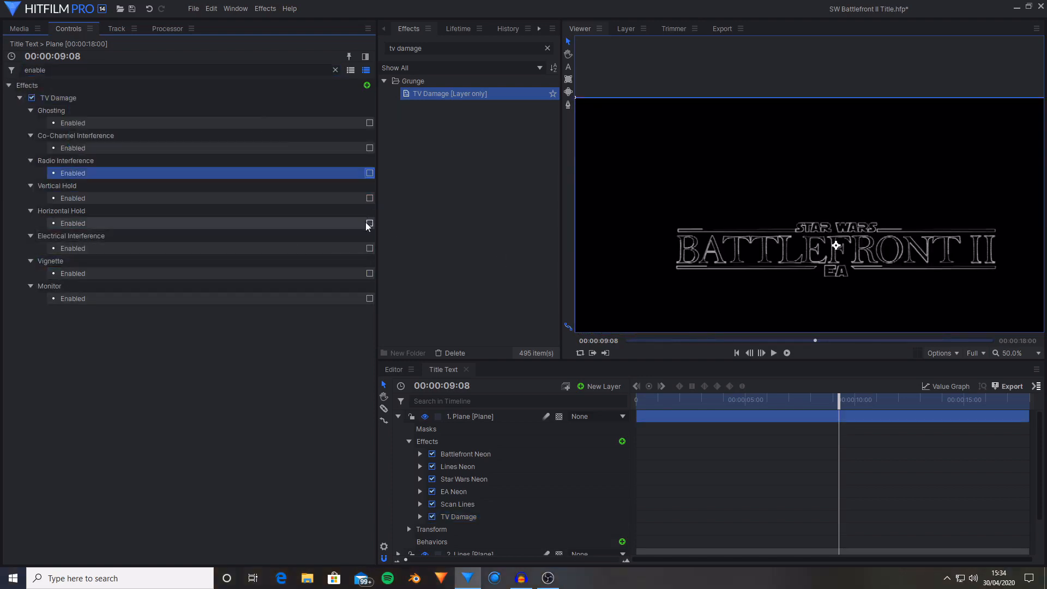
click(367, 224)
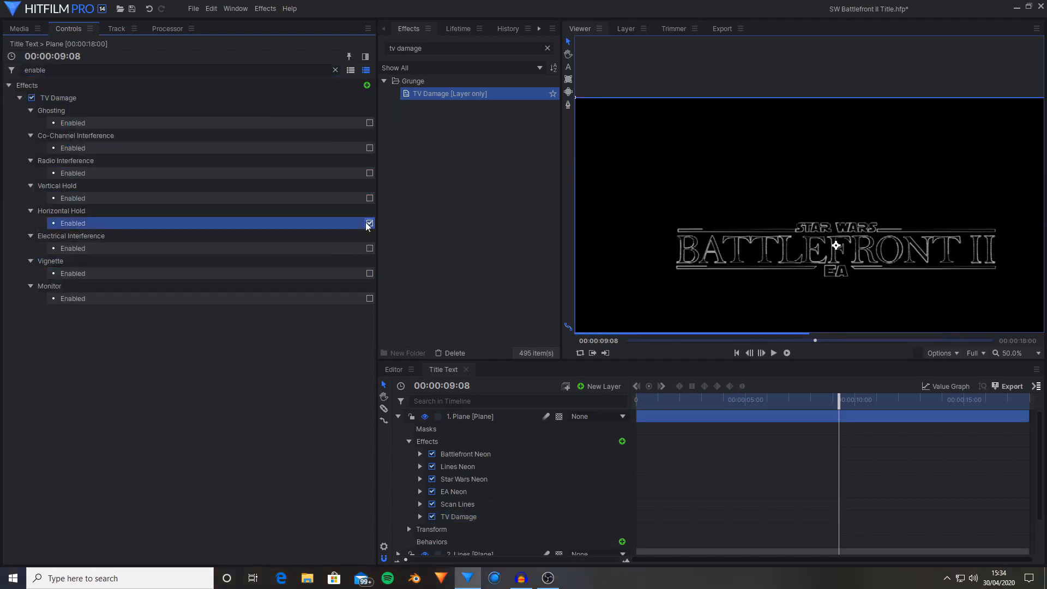
mouse_move(839, 398)
mouse_down()
mouse_move(791, 393)
mouse_move(827, 392)
mouse_up()
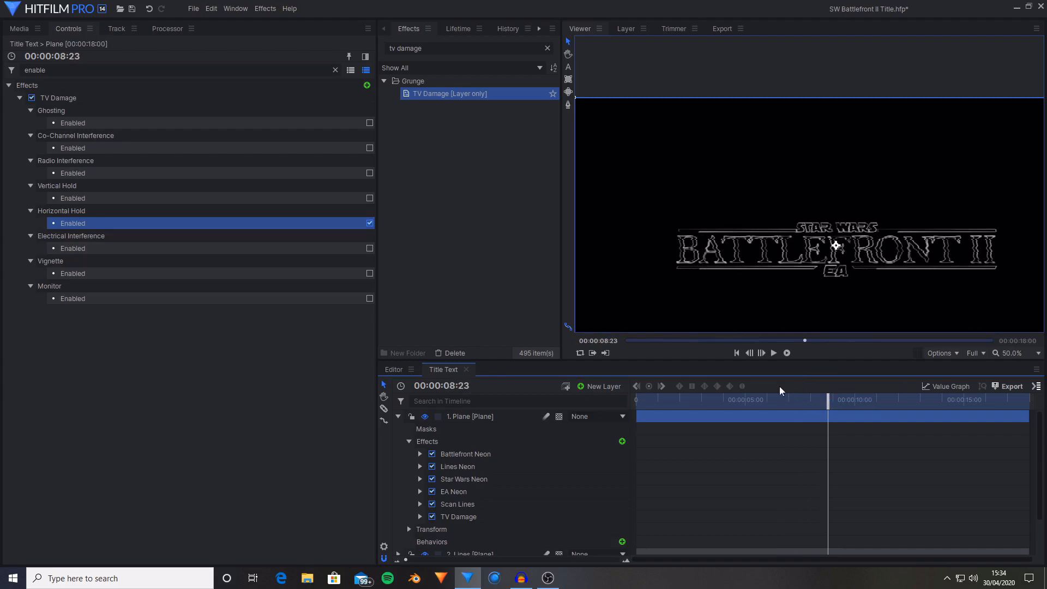
drag(745, 399, 722, 400)
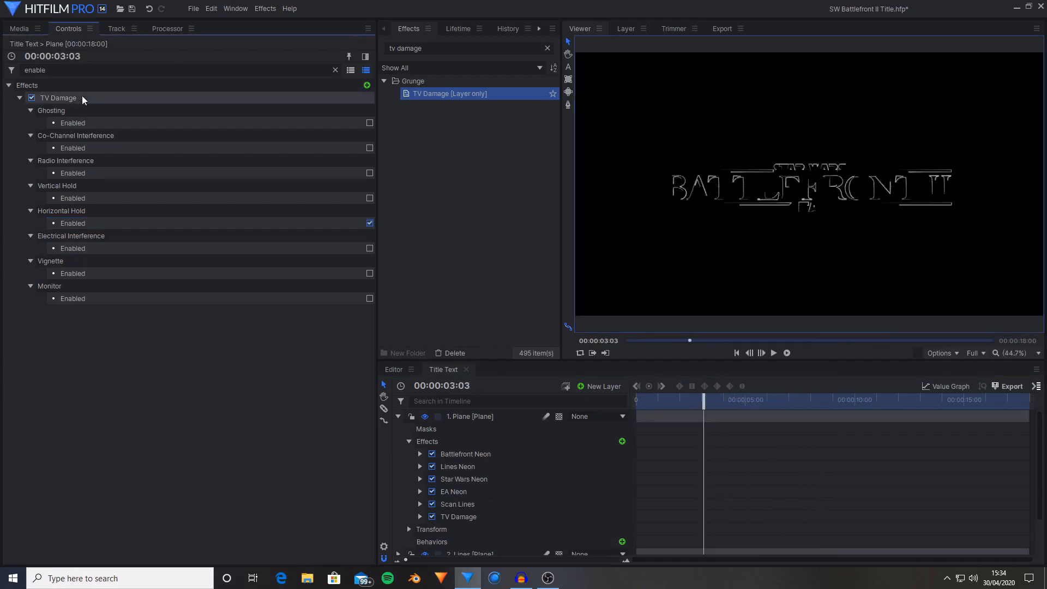
Filter the layer's controls for "Horiz" and expand the Horizontal Hold settings of TV Damage
drag(65, 70, 1, 65)
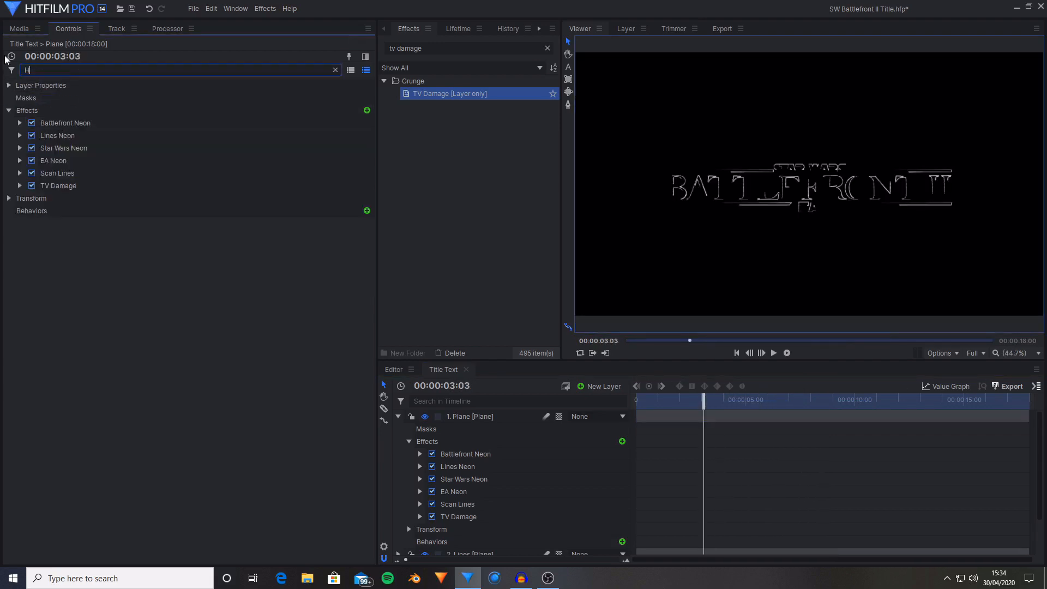
text(Horiz)
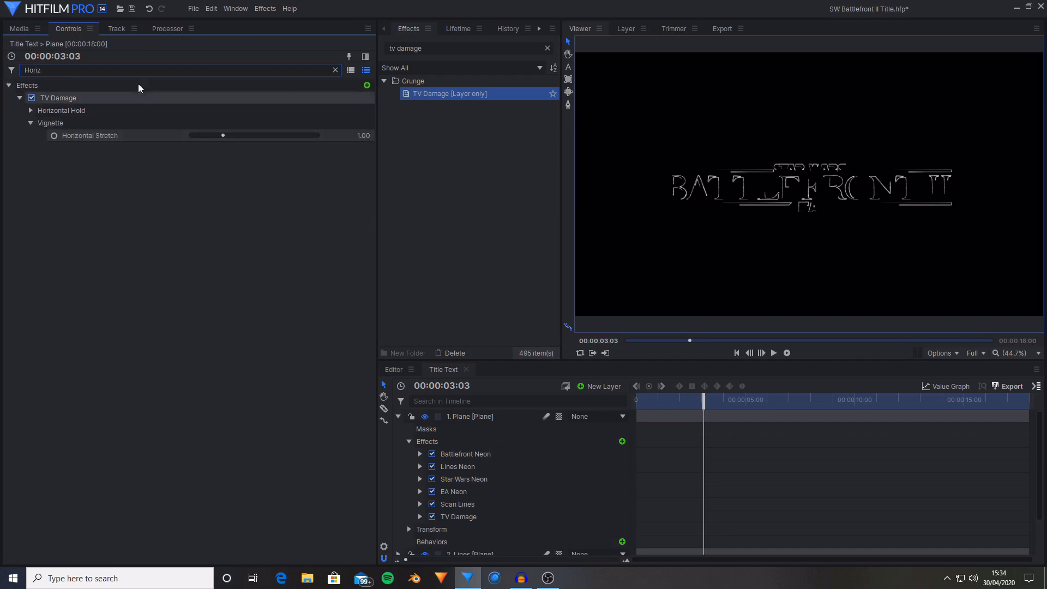
click(31, 111)
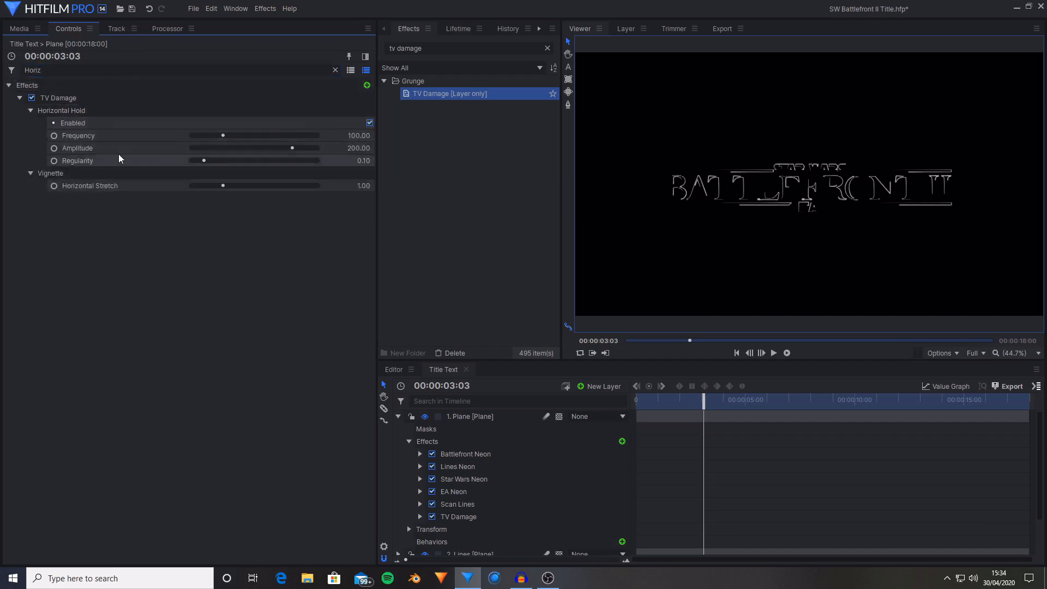
Enable keyframing for the Horizontal Hold Regularity at 00:00:00:00 and set its value there to 0.8
click(789, 401)
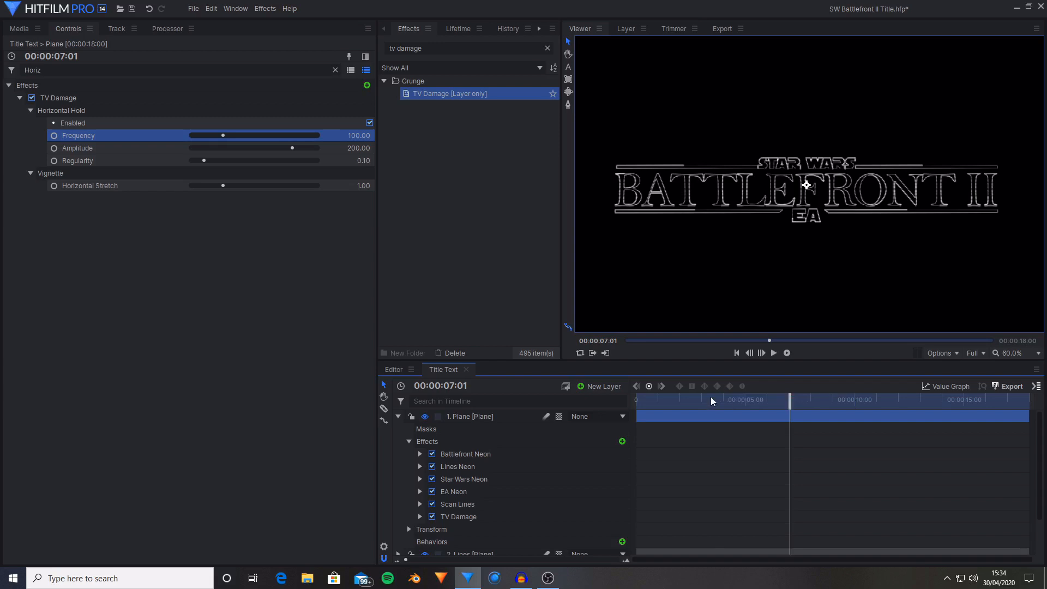
drag(711, 399, 532, 384)
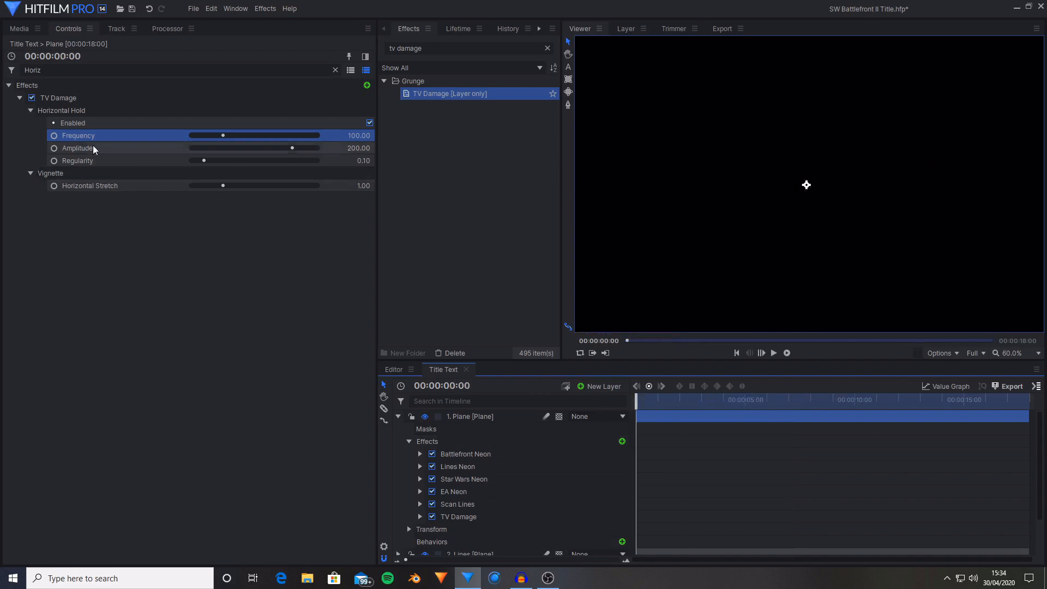
click(99, 160)
click(54, 160)
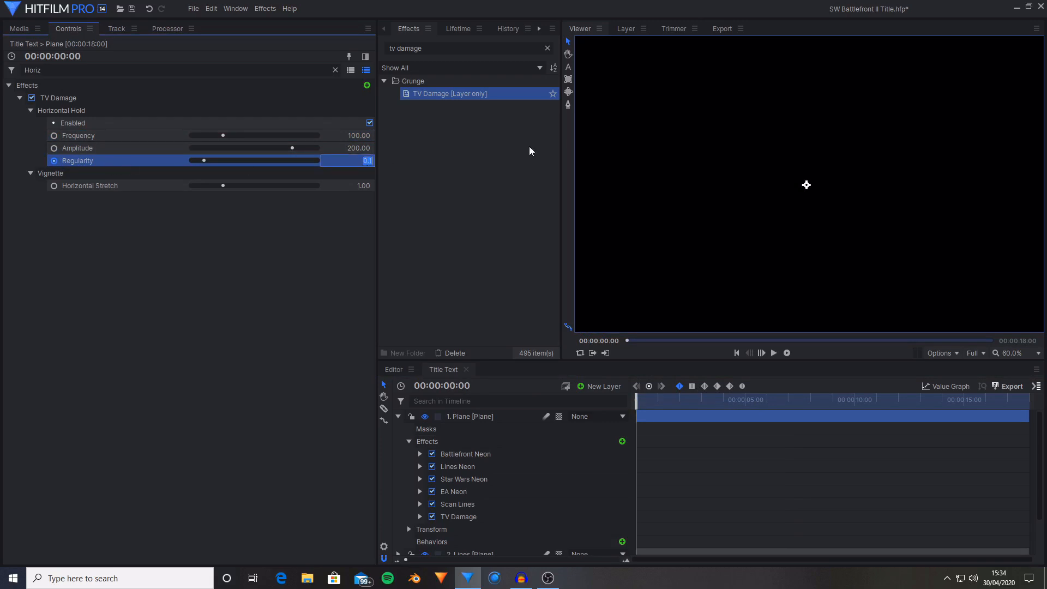
text(0.8)
key(Return)
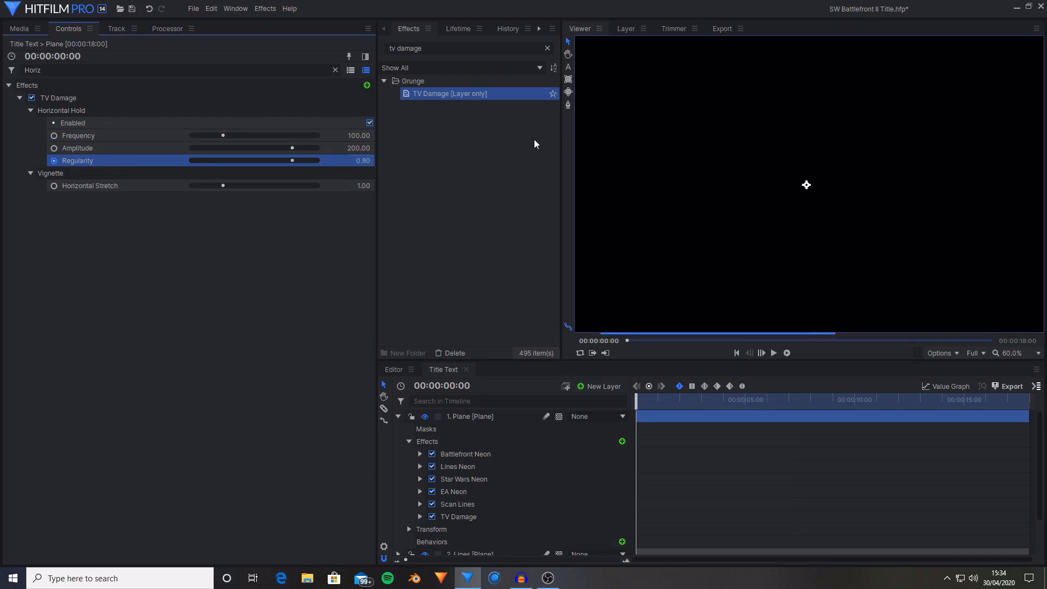
Add a Regularity keyframe of 0.1 at 00:00:12:18 and preview the title up to 00:00:15:06
drag(668, 399, 918, 385)
click(360, 160)
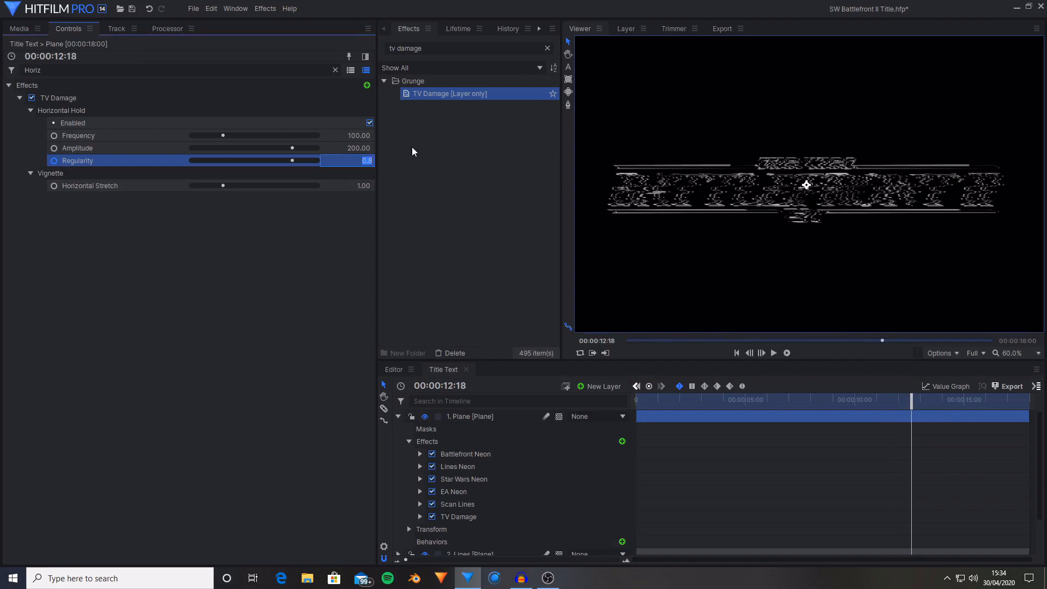
text(0.1)
key(Return)
drag(918, 399, 979, 418)
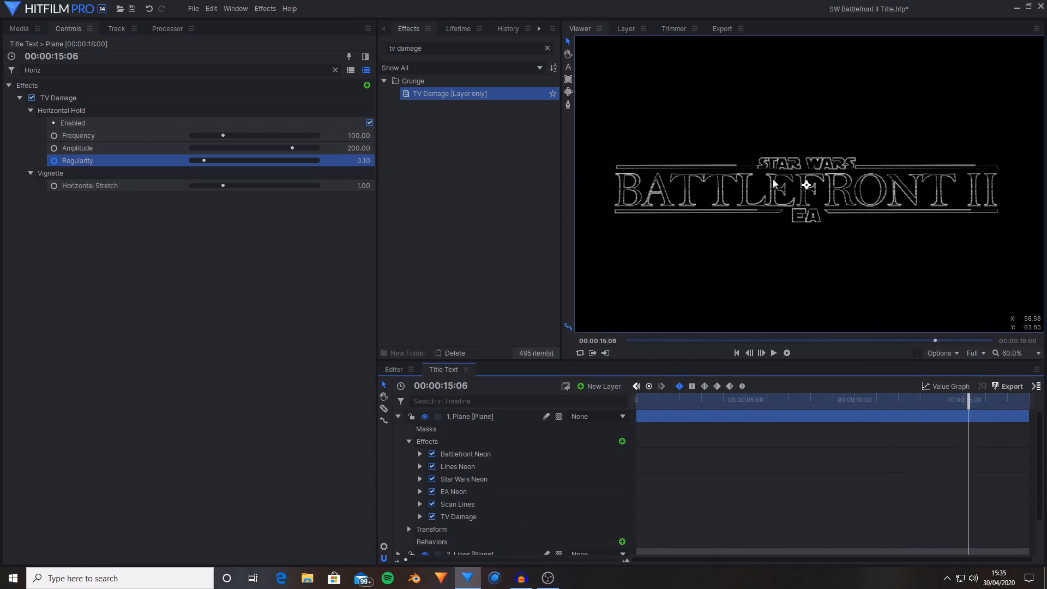
Examine the animated title at 00:00:08:14, 00:00:02:26 and 00:00:01:29, and look over the Lines, Star Wars and Battlefront Neon effects
click(821, 399)
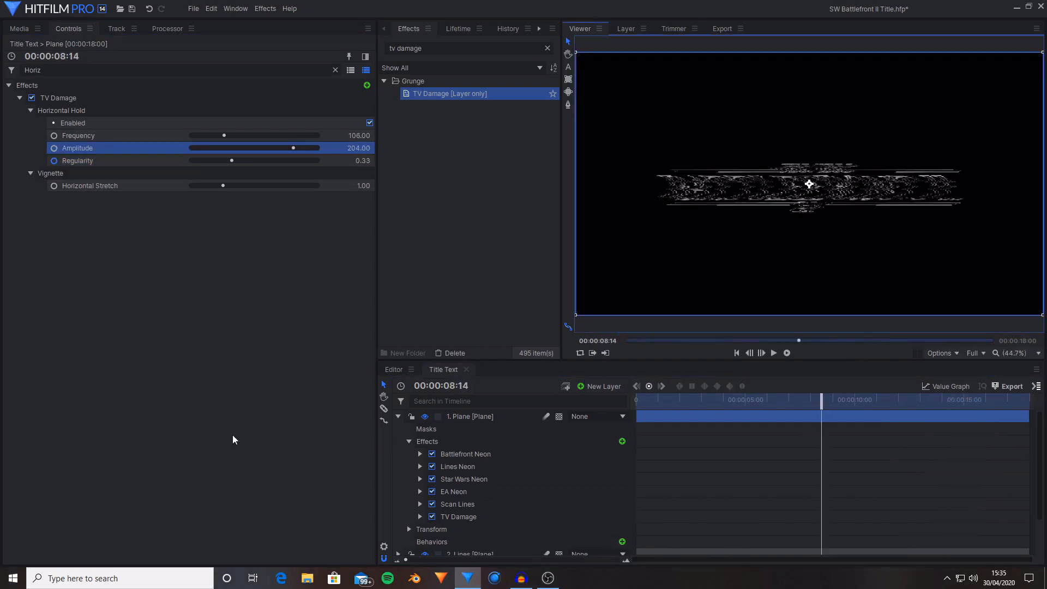
click(732, 426)
drag(753, 406, 727, 407)
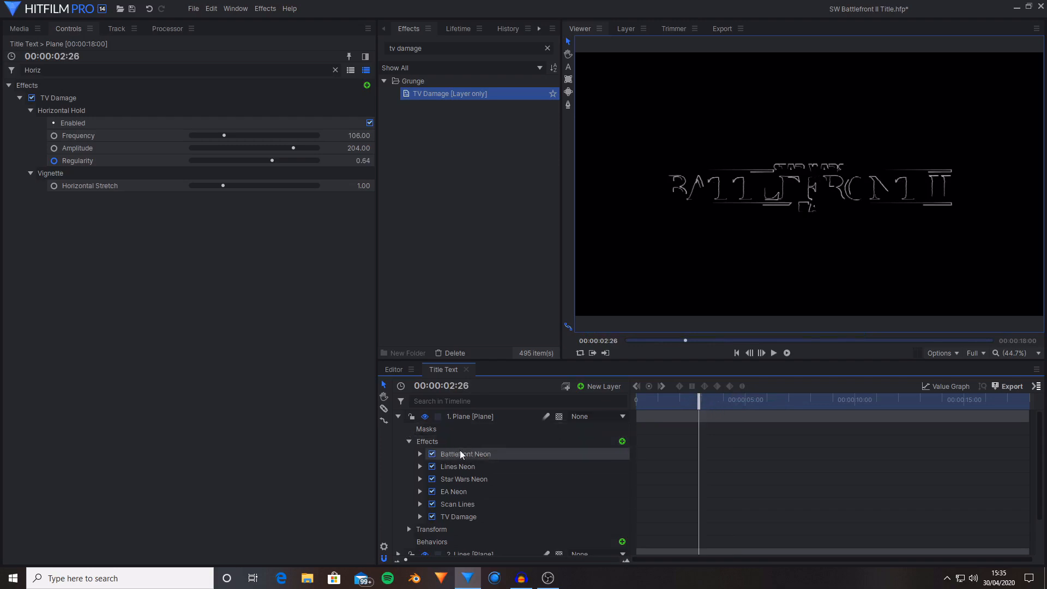
click(466, 466)
click(475, 480)
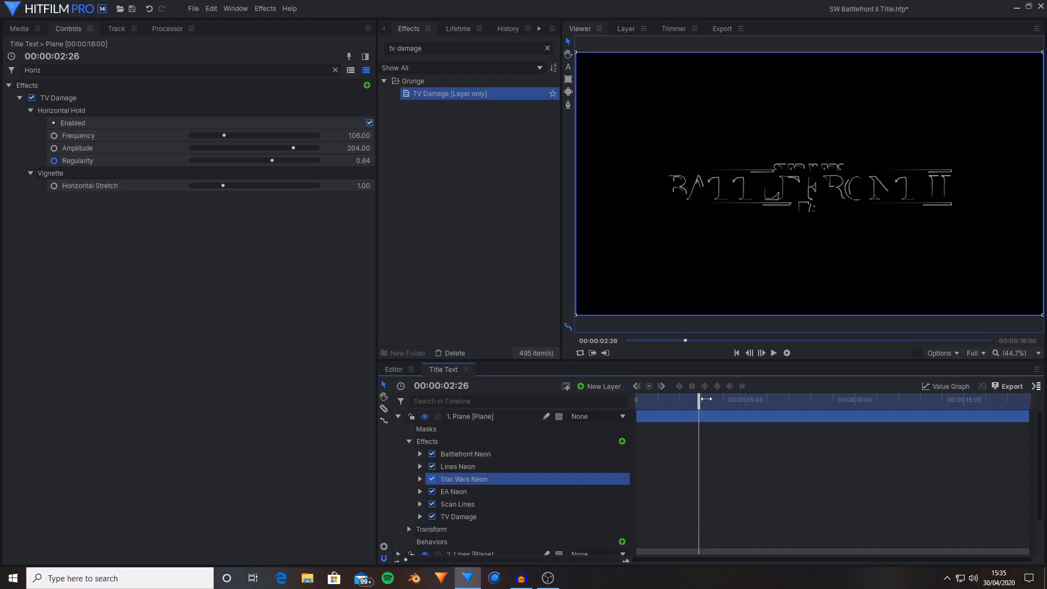
drag(706, 399, 686, 399)
click(463, 465)
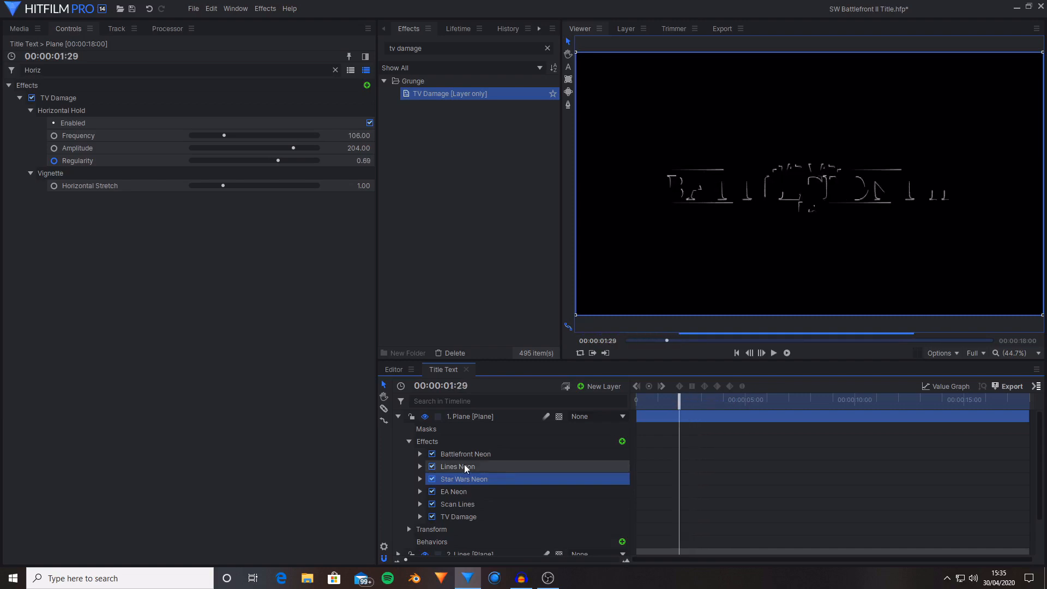
click(483, 453)
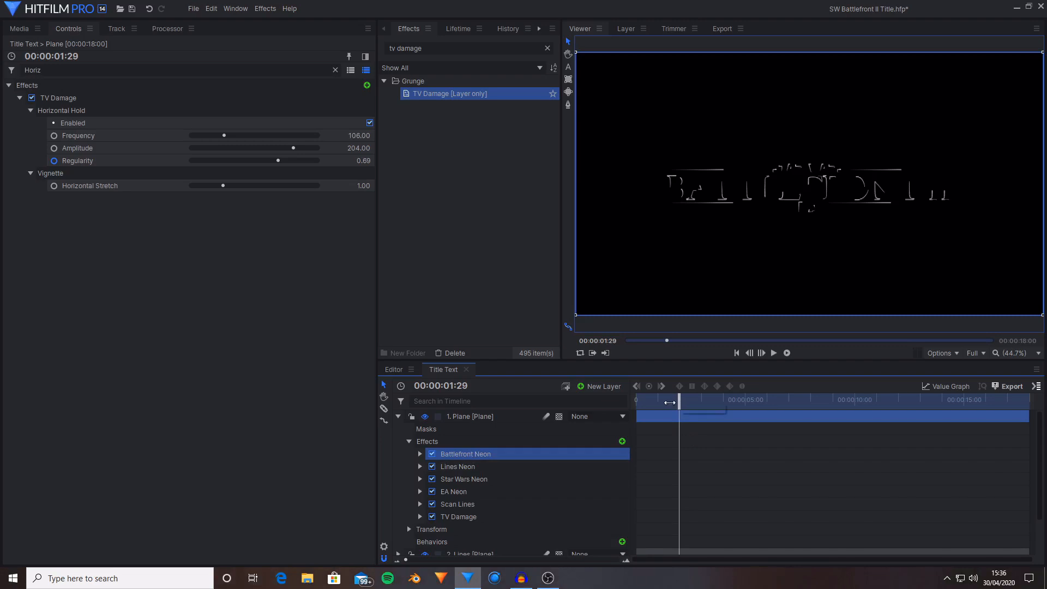
Delay both Battlefront Neon Extension keyframes by about 0.75 seconds, checking the outline animation along the timeline
drag(669, 402, 636, 402)
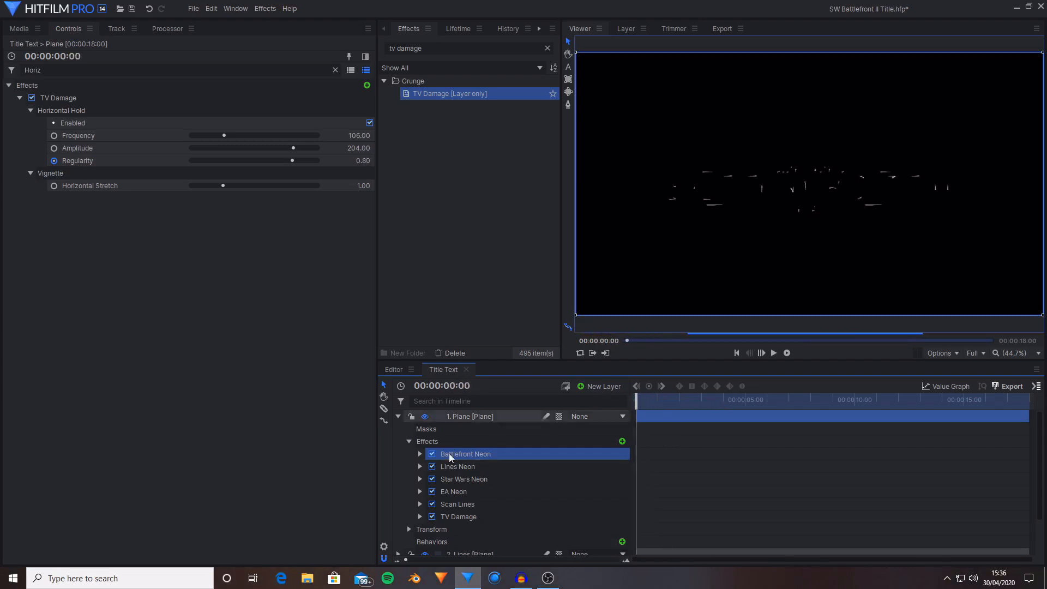
click(420, 454)
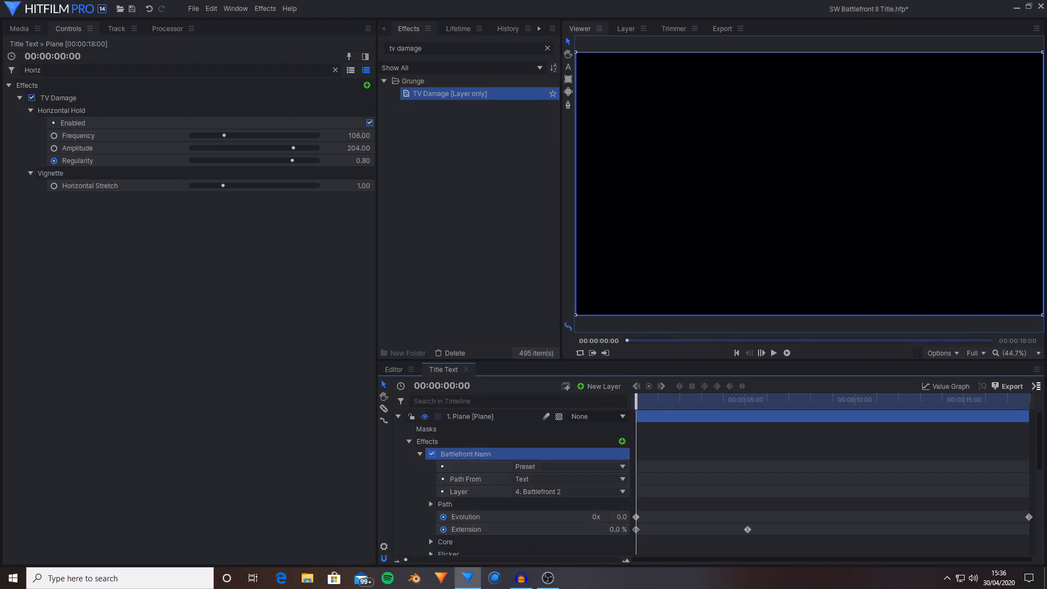
click(414, 560)
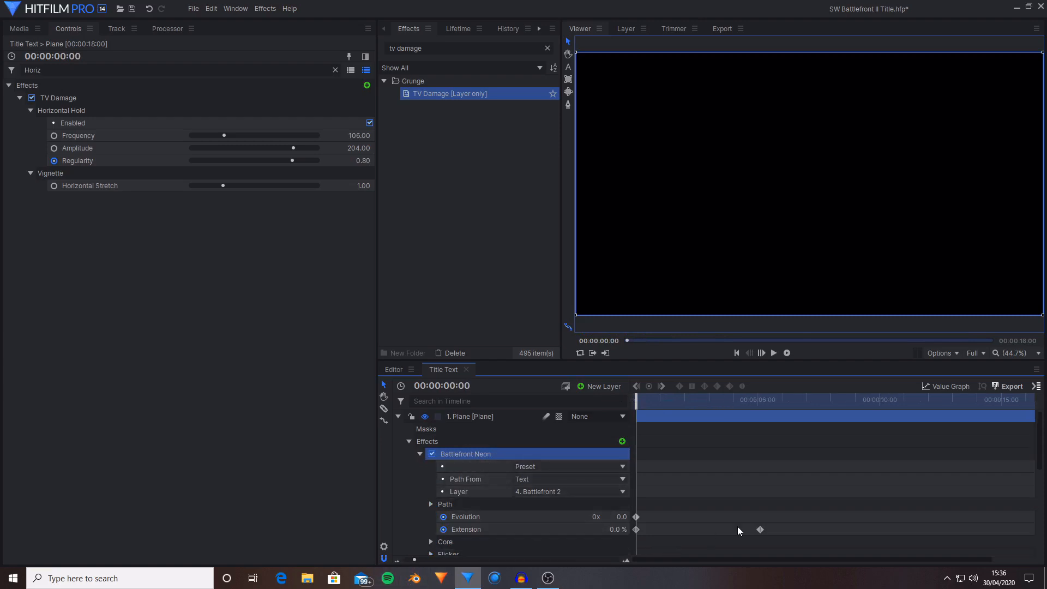
drag(767, 543, 645, 524)
drag(761, 522, 770, 521)
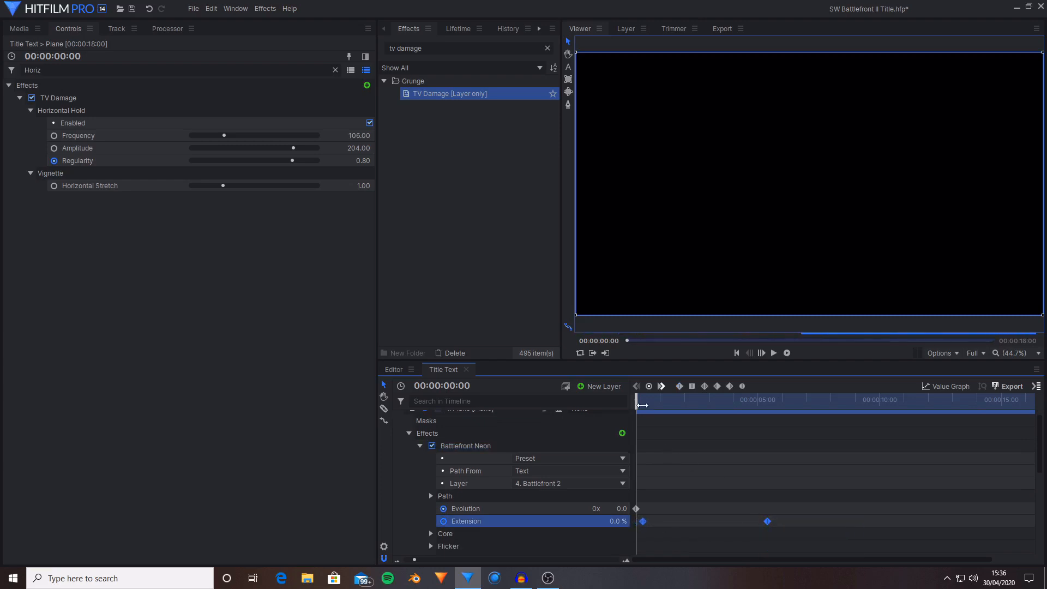
drag(641, 405, 695, 421)
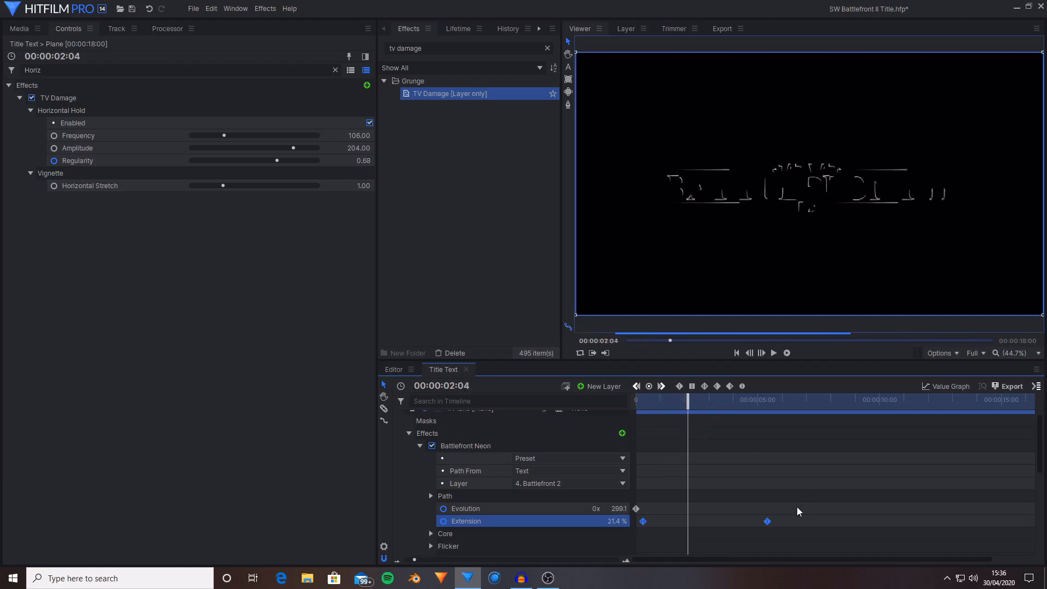
drag(767, 521, 778, 521)
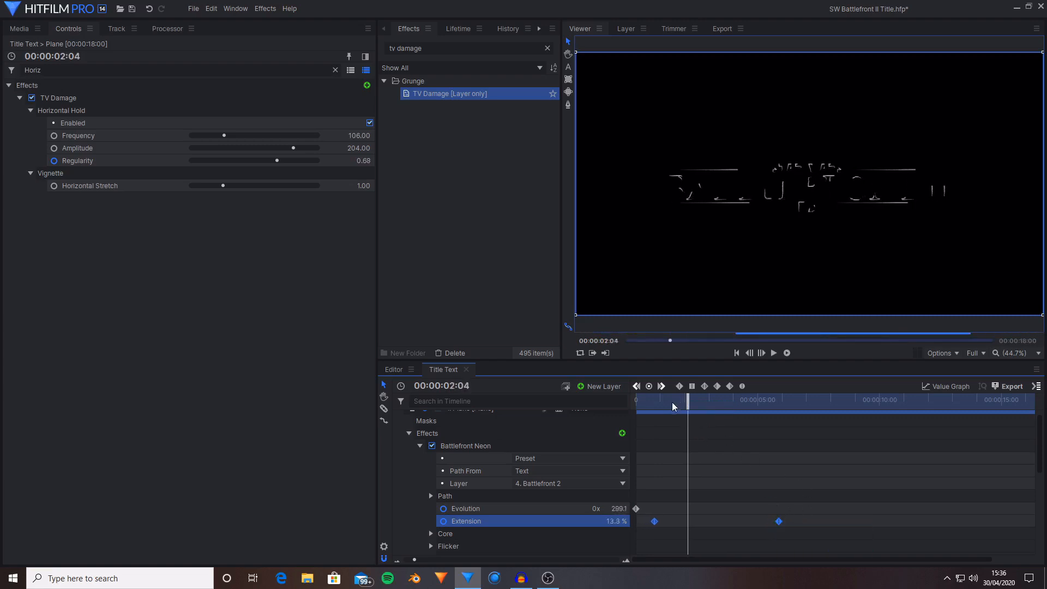
drag(682, 402, 762, 439)
Delay both Extension keyframes of the Star Wars Neon effect slightly on the Plane layer
click(420, 445)
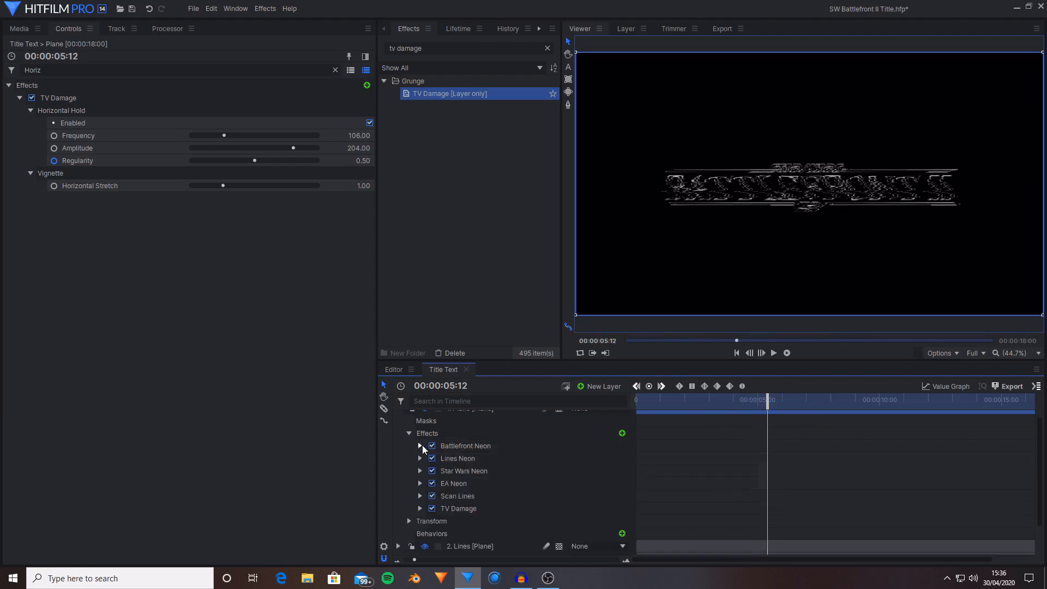
click(410, 433)
click(409, 442)
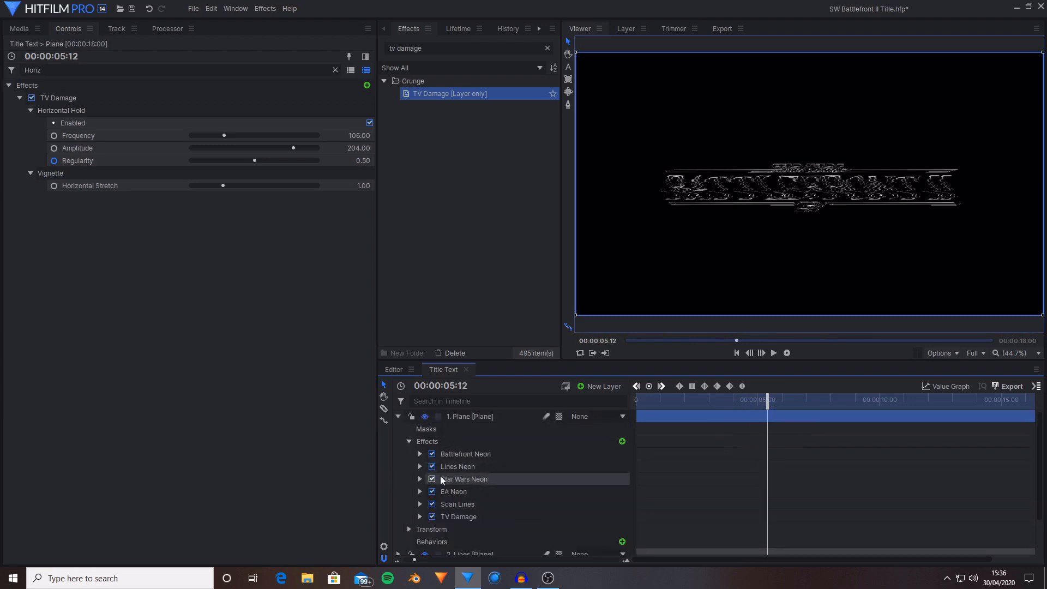
click(463, 479)
click(419, 478)
scroll(464, 491, down, 1)
click(467, 518)
click(420, 443)
mouse_move(761, 518)
mouse_down()
mouse_move(785, 519)
mouse_move(764, 531)
mouse_up()
Delay both EA Neon Extension keyframes by about one second and preview the staggered title up to 00:00:11:13
click(419, 456)
click(467, 531)
drag(642, 406, 658, 408)
drag(764, 531, 786, 531)
drag(659, 406, 831, 408)
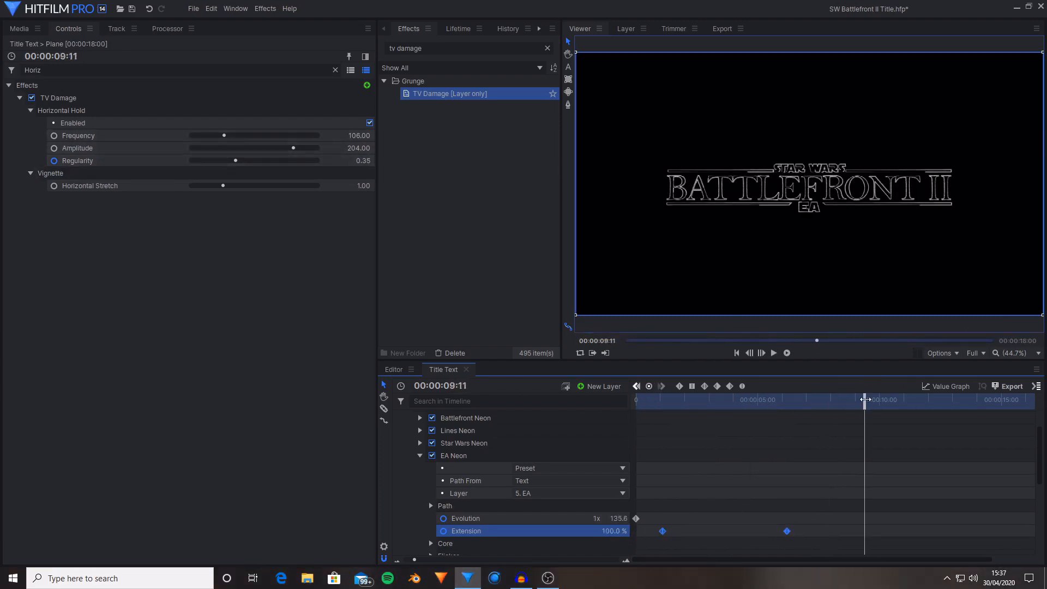
drag(865, 400, 914, 410)
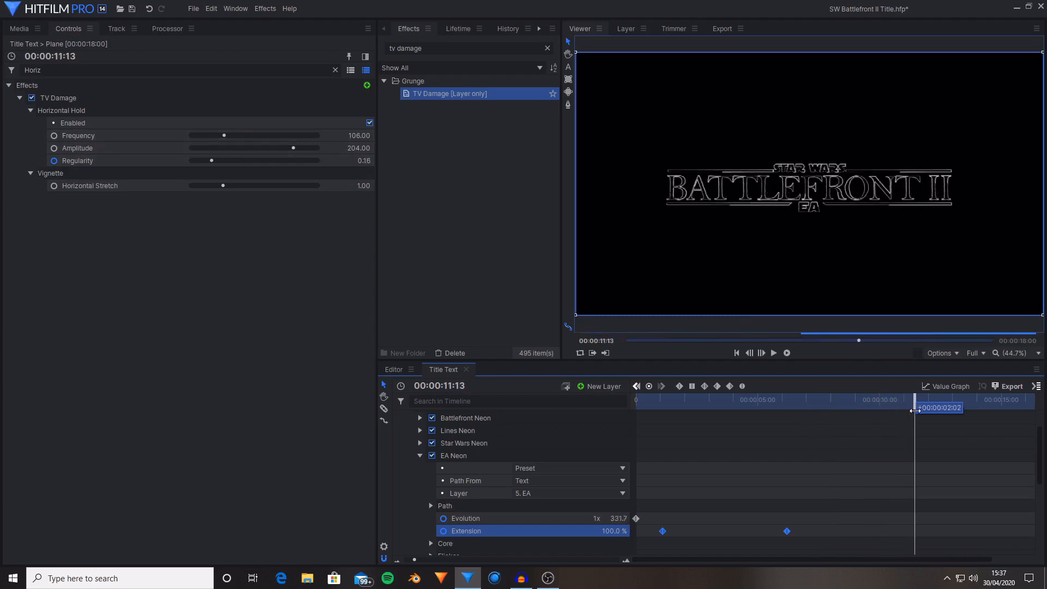
click(764, 404)
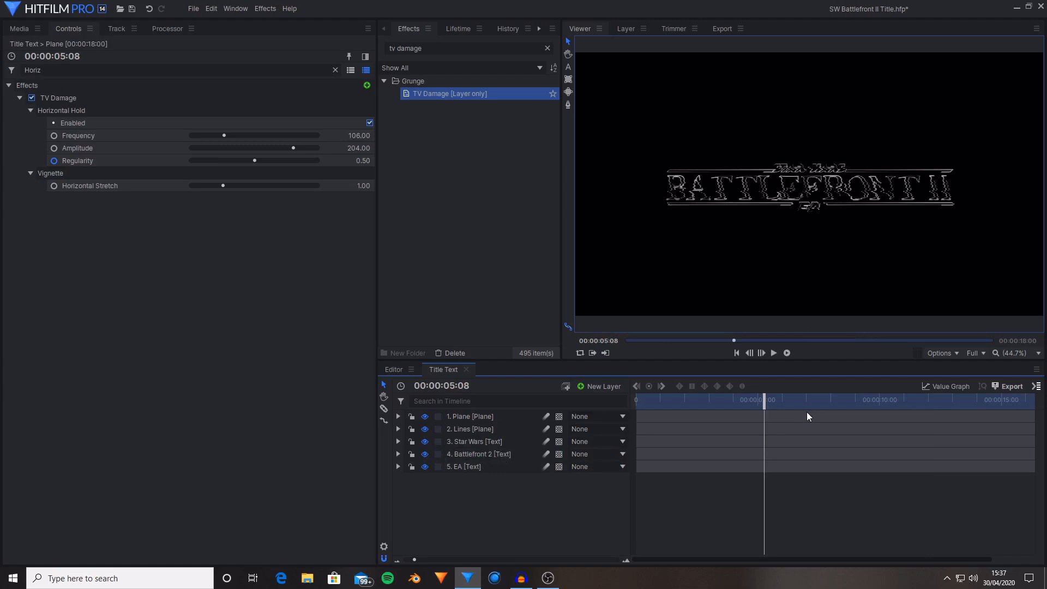
drag(795, 408, 850, 404)
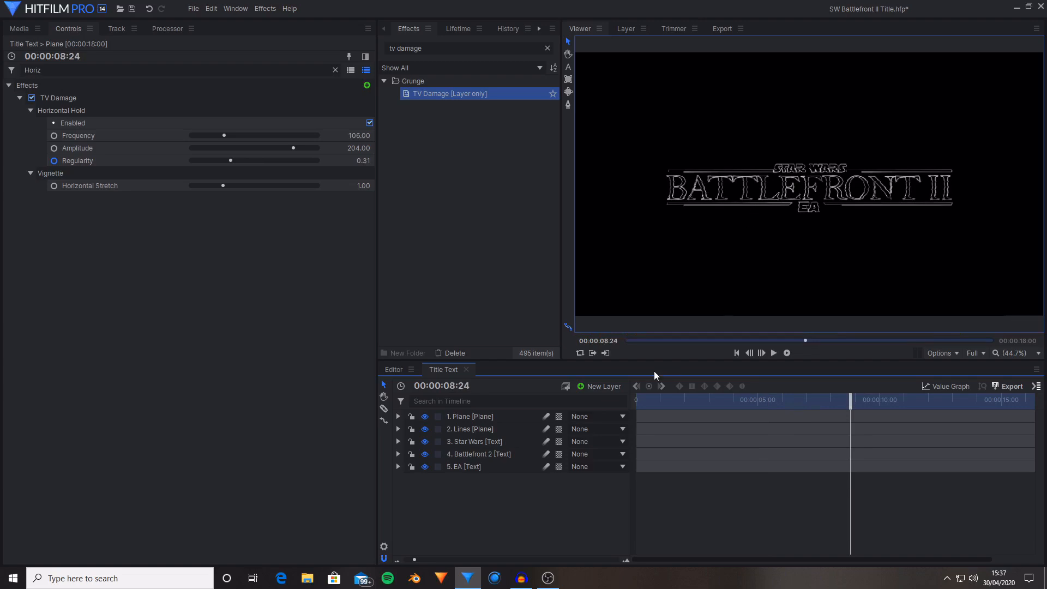
Create a new 1920 × 1080, 30 fps composite shot named "Final Comp"
click(18, 29)
click(169, 48)
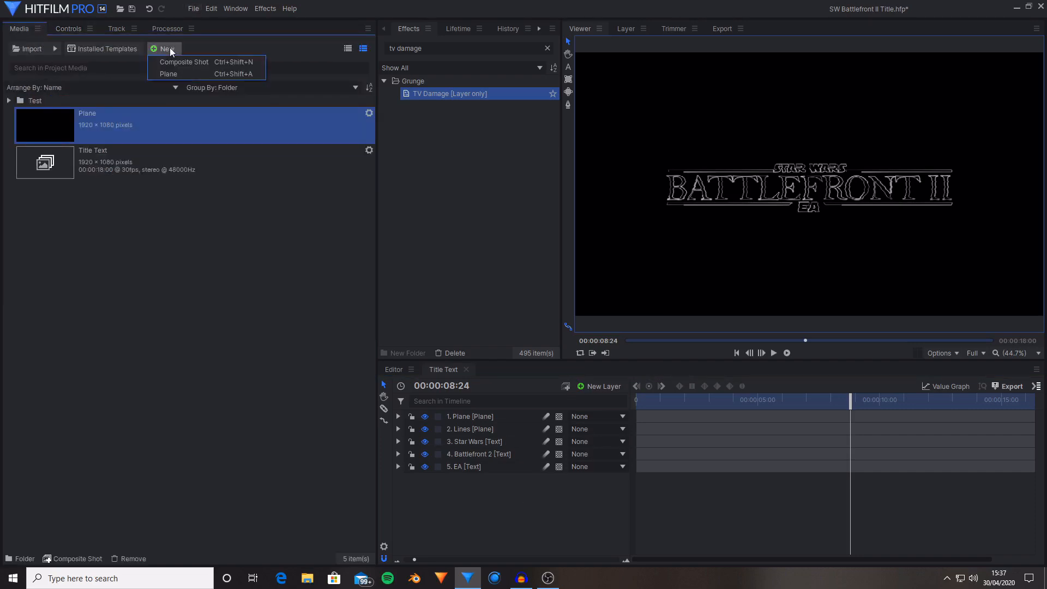
click(166, 56)
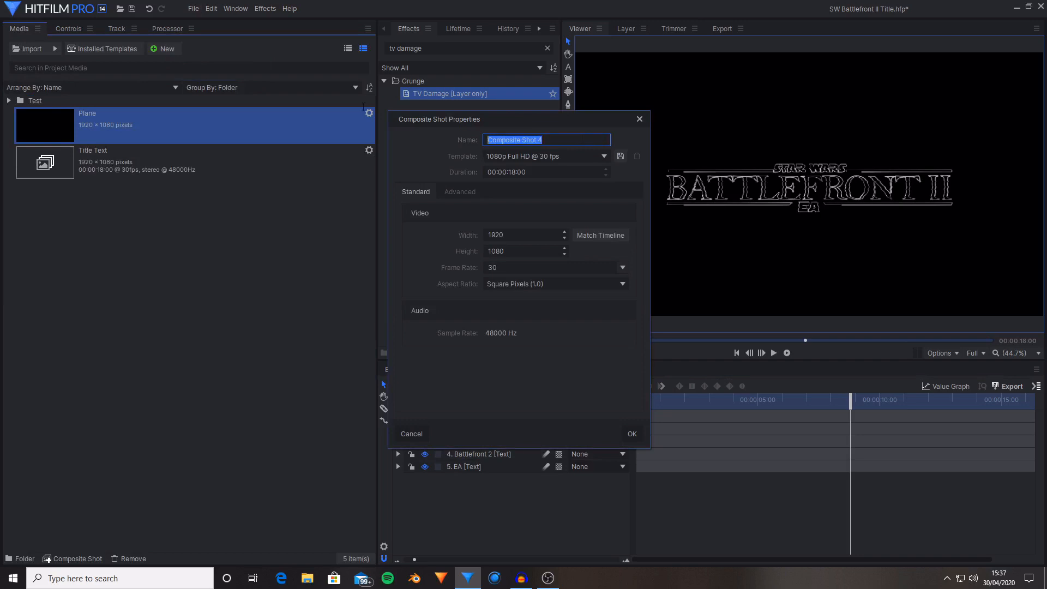
text(Final Comp)
click(632, 434)
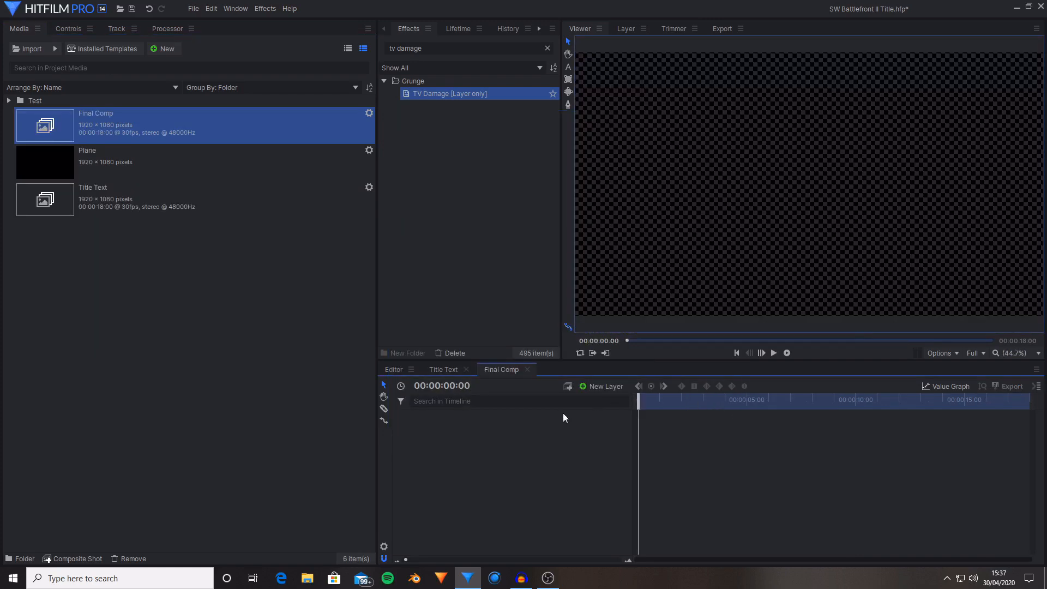
Add the Title Text composite shot as a layer in Final Comp and go to 00:00:07:20
click(239, 266)
click(109, 205)
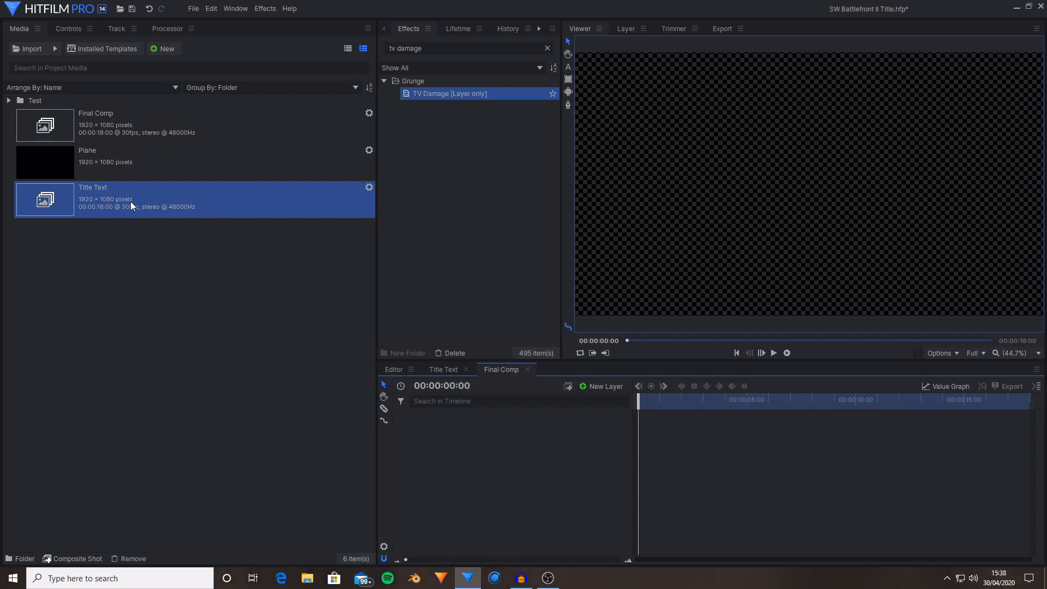
drag(133, 202, 528, 439)
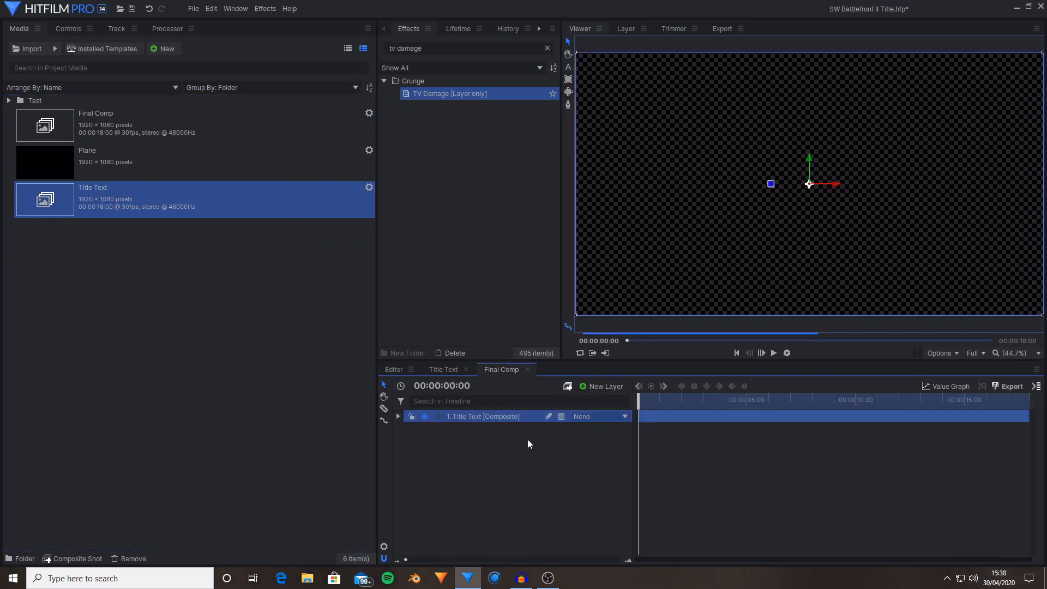
drag(668, 402, 806, 380)
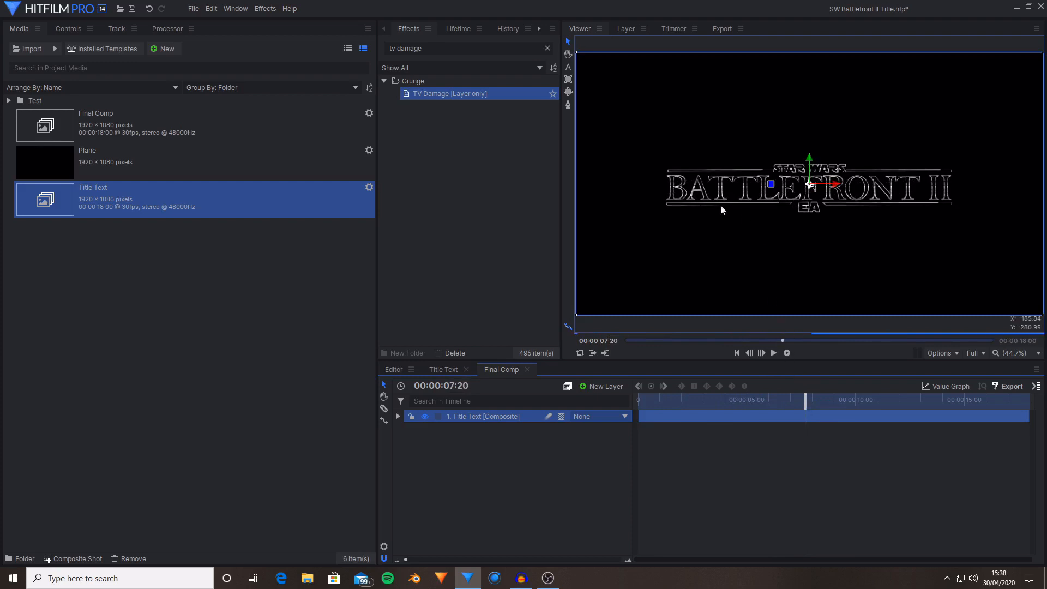
Search the effects for "glow" and apply the Lights & Flares Glow effect to the Title Text layer
triple_click(434, 49)
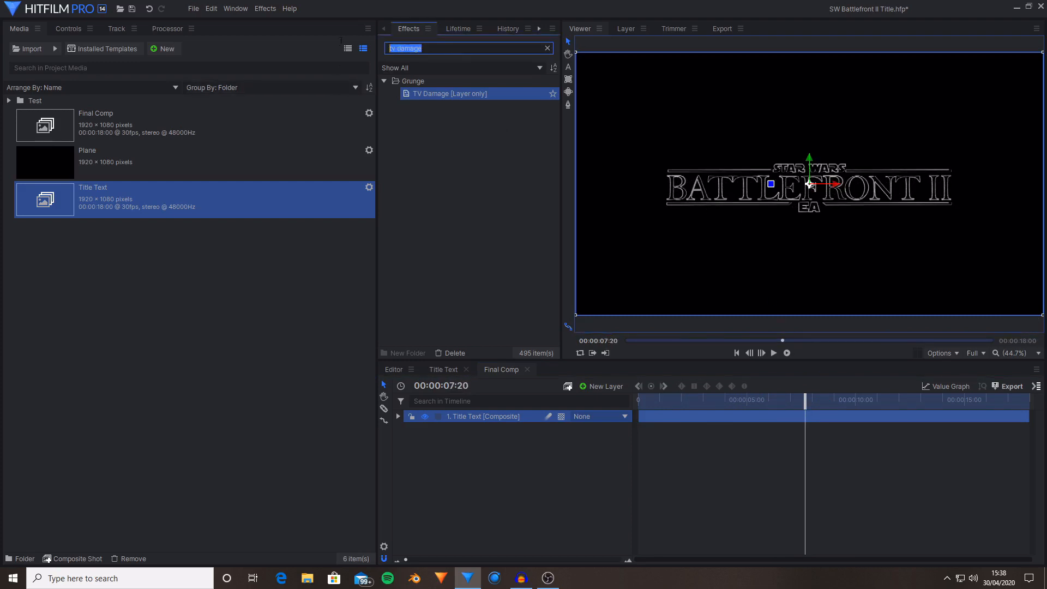
text(glow)
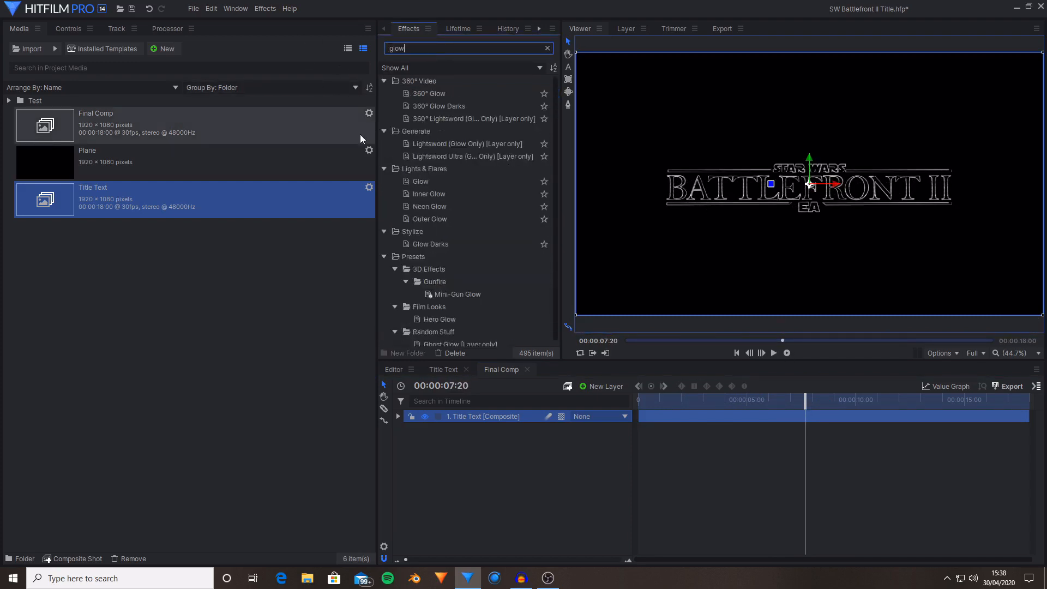
click(434, 181)
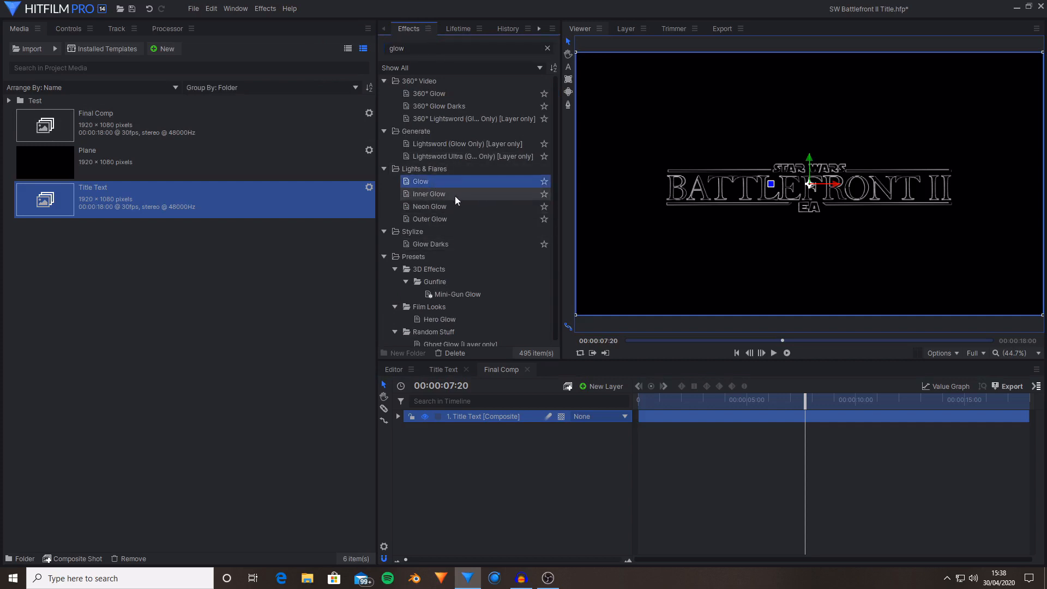
drag(438, 182, 485, 413)
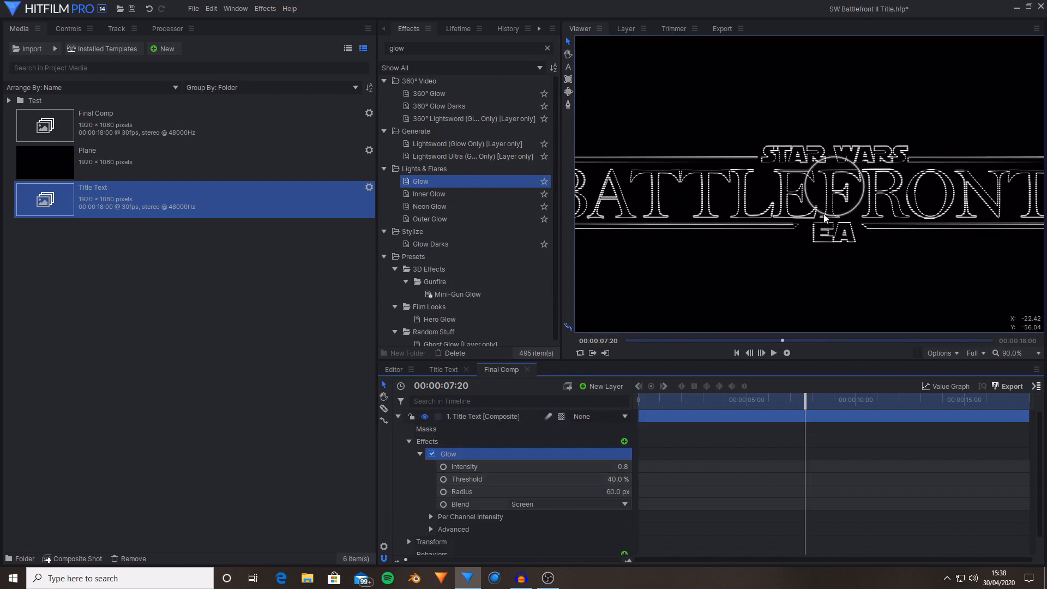
Set the Glow effect's Intensity to 2.5, Threshold to 7% and Radius to 111 px
drag(825, 218, 858, 189)
drag(620, 467, 631, 466)
drag(622, 479, 599, 480)
drag(612, 491, 639, 488)
drag(620, 479, 629, 466)
click(696, 443)
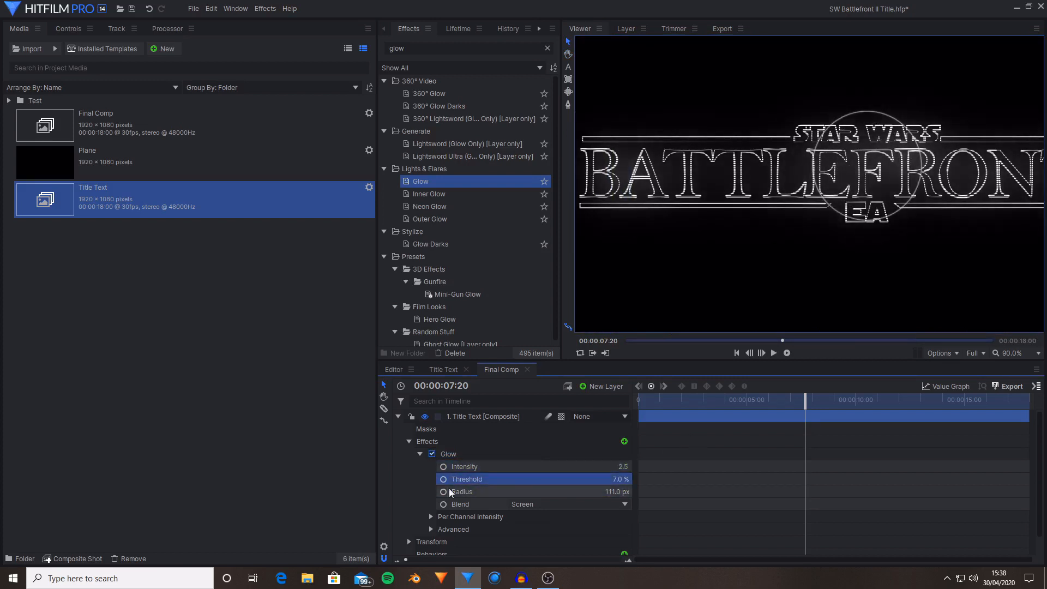
Tint the Glow blue by setting its Per Channel Intensity to Red 0.31, Green 1.29 and Blue 1.94
click(450, 492)
click(437, 518)
click(431, 517)
click(439, 518)
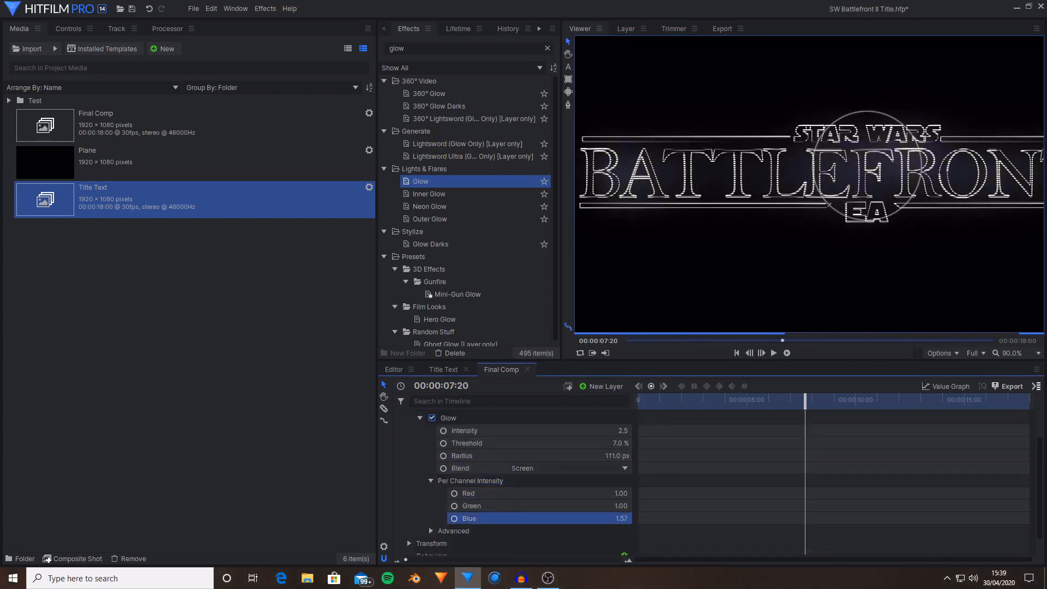
drag(622, 518, 633, 518)
drag(620, 494, 629, 518)
mouse_move(620, 493)
mouse_down()
mouse_move(608, 494)
mouse_move(625, 505)
mouse_up()
Duplicate the blue Glow effect on the Title Text layer
scroll(890, 170, down, 3)
click(1017, 354)
click(1018, 318)
scroll(551, 497, up, 2)
click(506, 494)
key(ctrl+d)
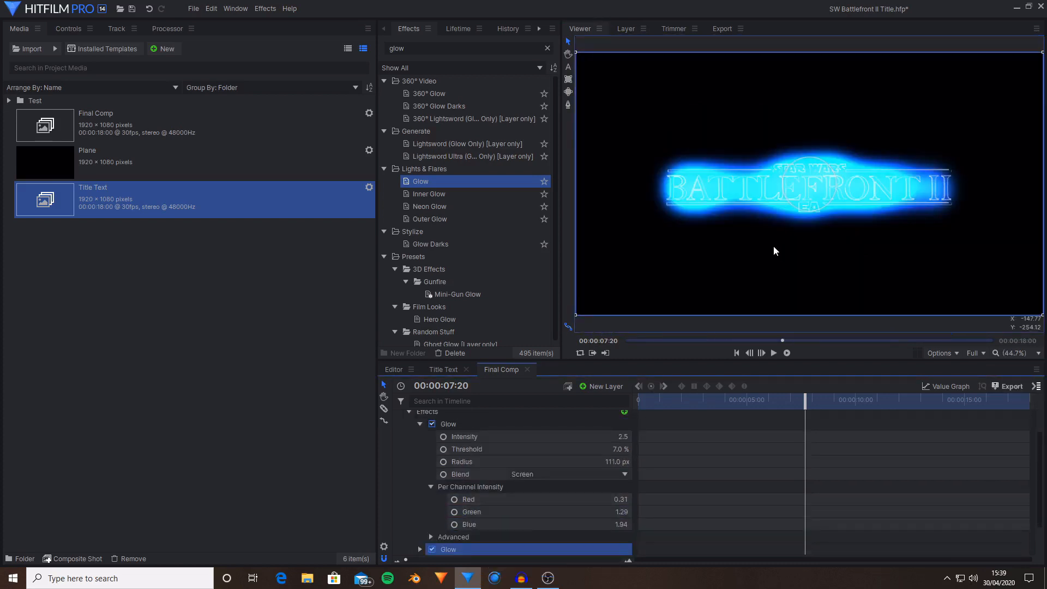
Set the duplicated Glow's Intensity to 1.4, Threshold to 30% and Radius to 191 px
scroll(772, 246, up, 3)
click(419, 547)
scroll(463, 523, down, 2)
drag(617, 515, 620, 490)
scroll(842, 187, up, 2)
scroll(839, 227, down, 4)
scroll(839, 226, up, 5)
scroll(841, 228, down, 2)
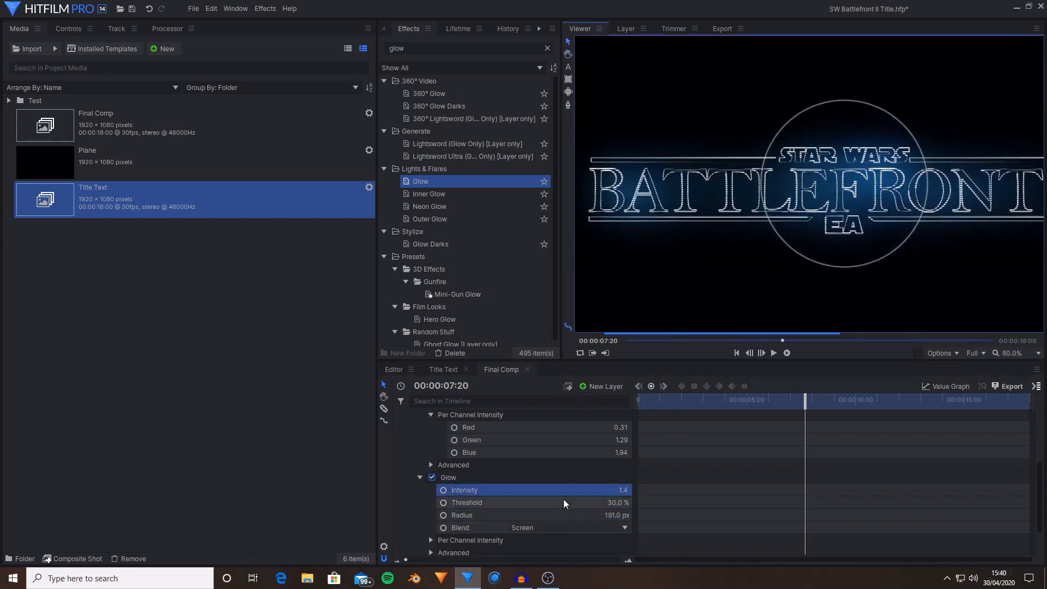
Compare the title with the second Glow disabled and enabled, and duplicate that Glow
click(419, 478)
click(431, 511)
click(431, 511)
right_click(448, 511)
click(475, 430)
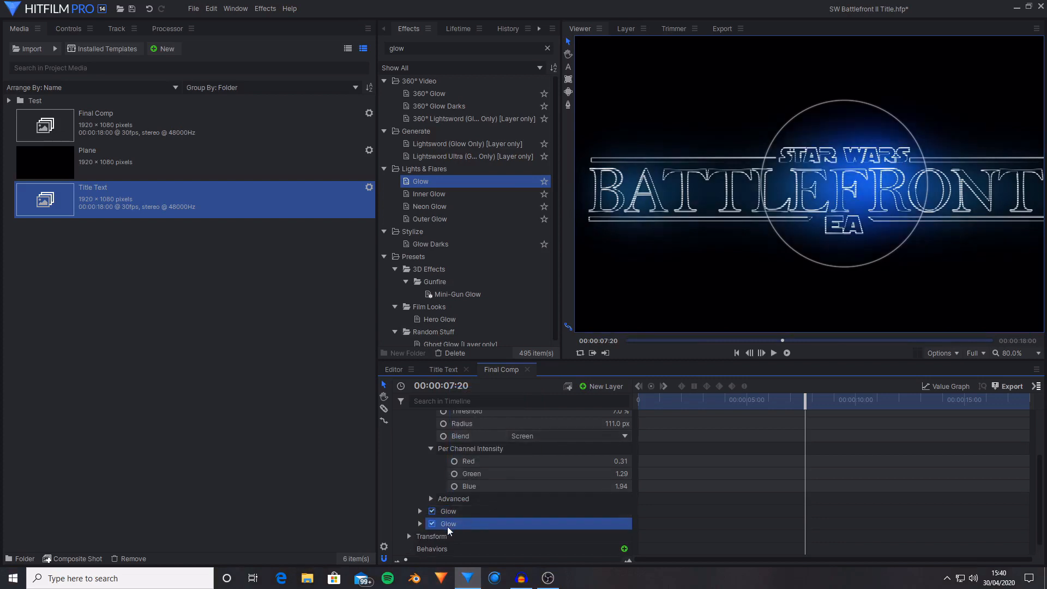
Set the third Glow's Threshold to 37% and Radius to 34 px, and move it above the other Glow effects
click(420, 524)
scroll(431, 520, down, 3)
mouse_move(618, 489)
mouse_down()
mouse_move(532, 490)
mouse_move(622, 477)
mouse_up()
click(452, 452)
scroll(463, 438, up, 4)
drag(454, 431, 463, 451)
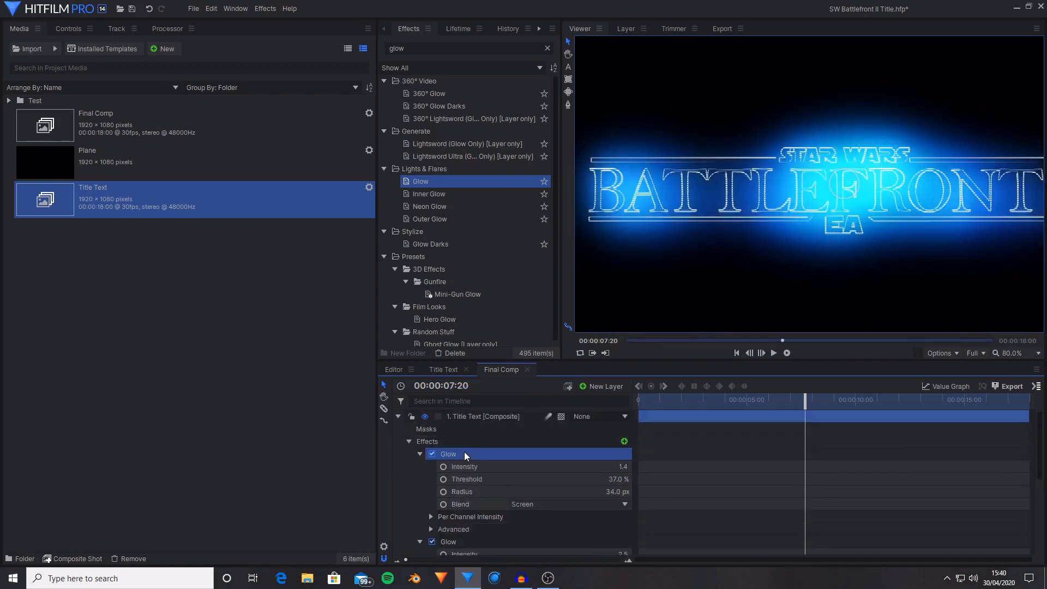
Set the topmost Glow to Intensity 1.1, Threshold 13%, Radius 3 px, and the Glow below it to Intensity 2.6, Threshold 21%, Radius 155 px
drag(623, 466, 620, 495)
scroll(453, 501, down, 2)
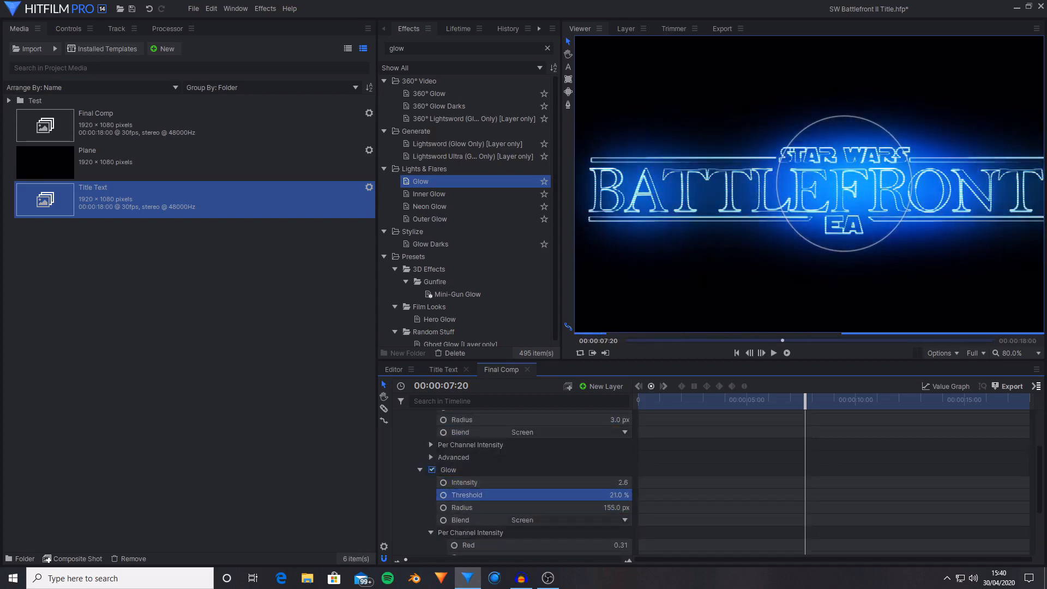
scroll(961, 226, down, 1)
scroll(491, 482, up, 3)
scroll(492, 436, down, 3)
Review the topmost Glow's Intensity, Threshold, Radius and Per Channel Intensity settings
click(482, 418)
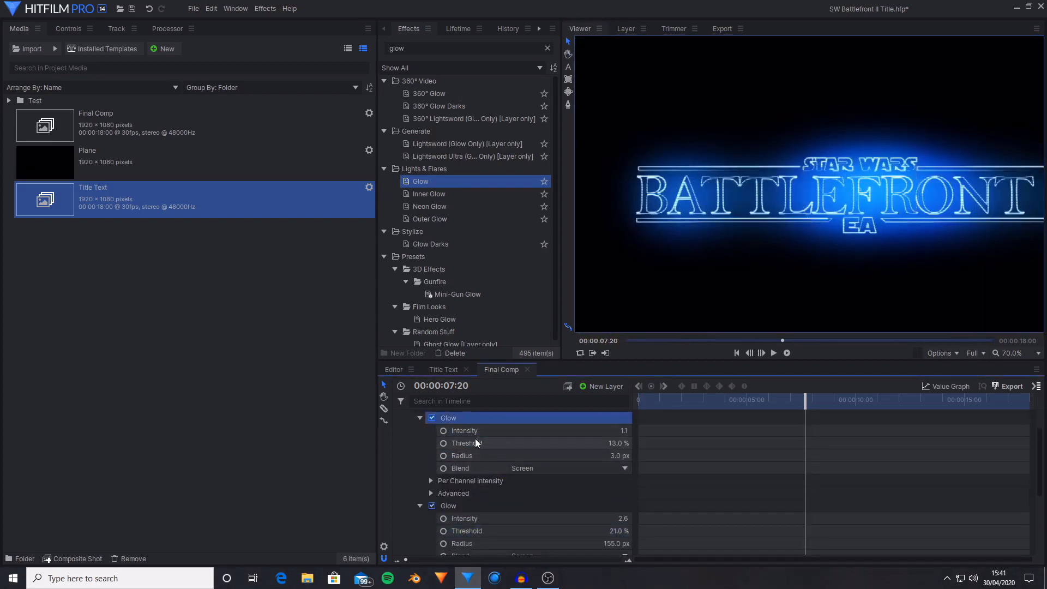
scroll(453, 470, up, 3)
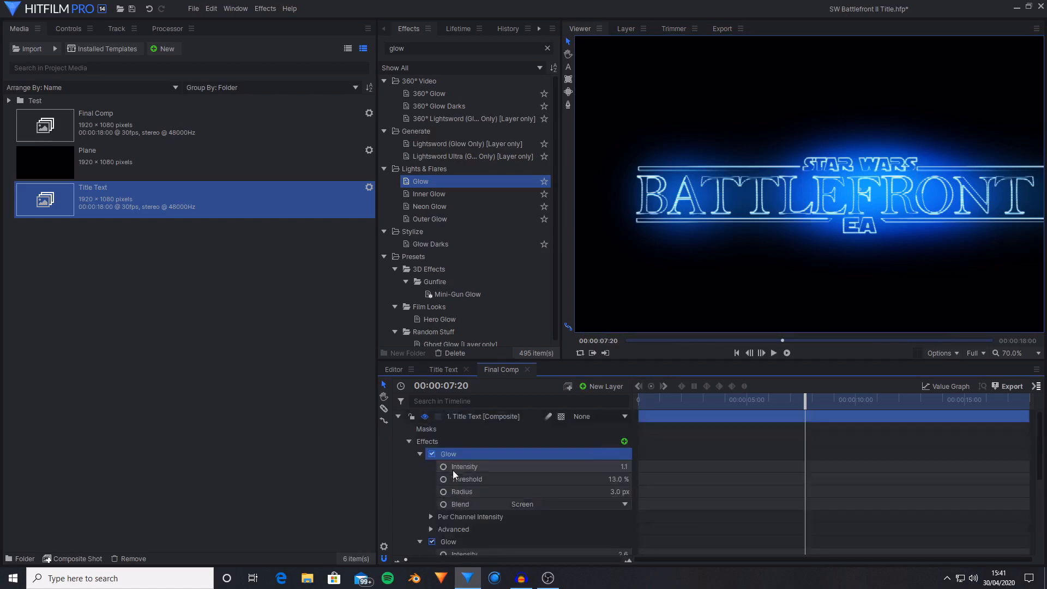
click(515, 466)
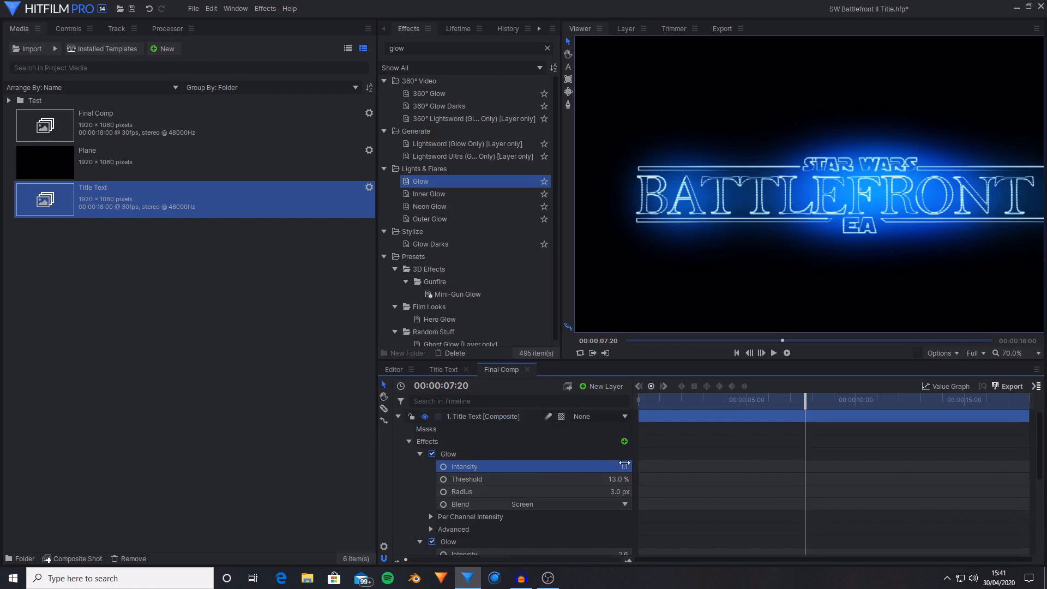
click(611, 479)
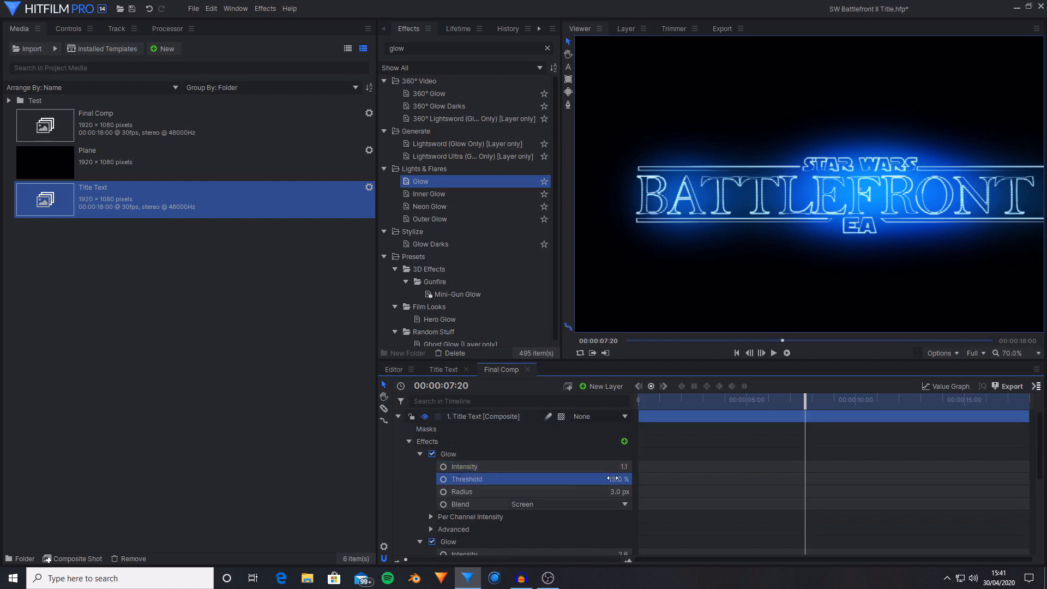
click(526, 488)
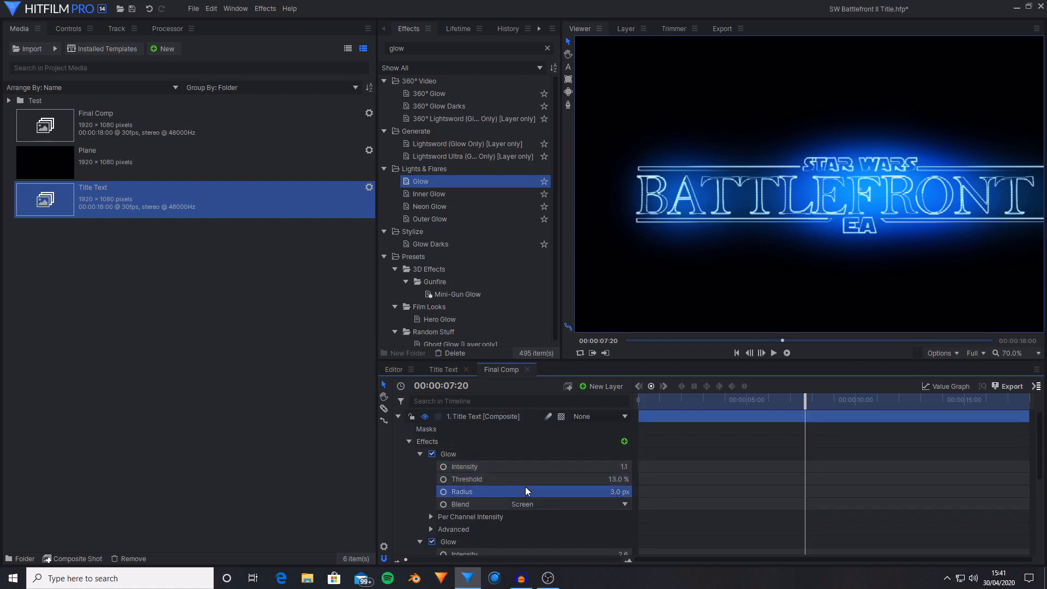
click(462, 512)
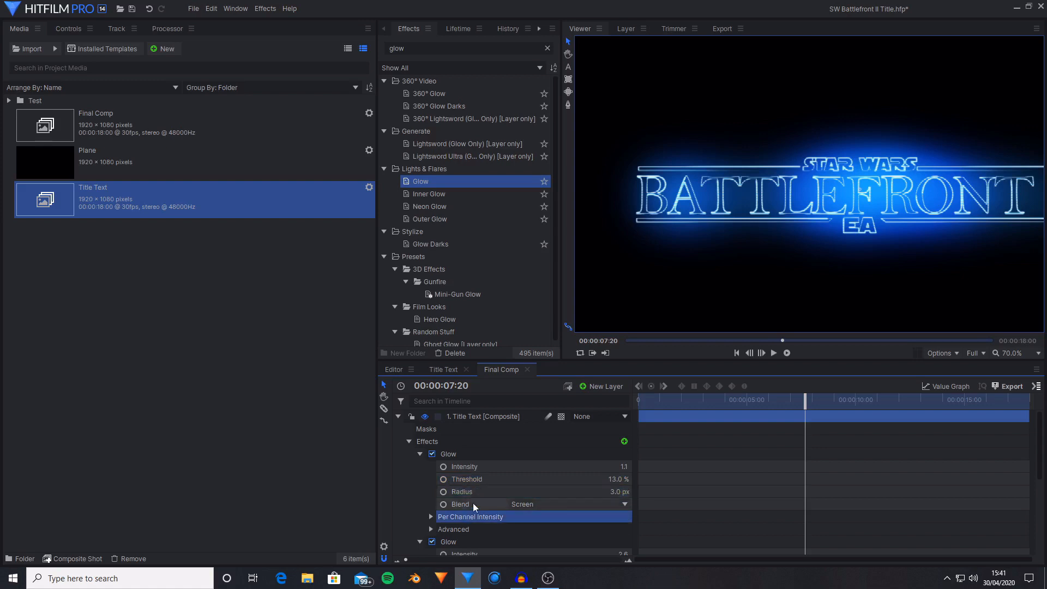
Examine the topmost Glow's Blend mode and its Red, Green and Blue channel intensities
click(472, 502)
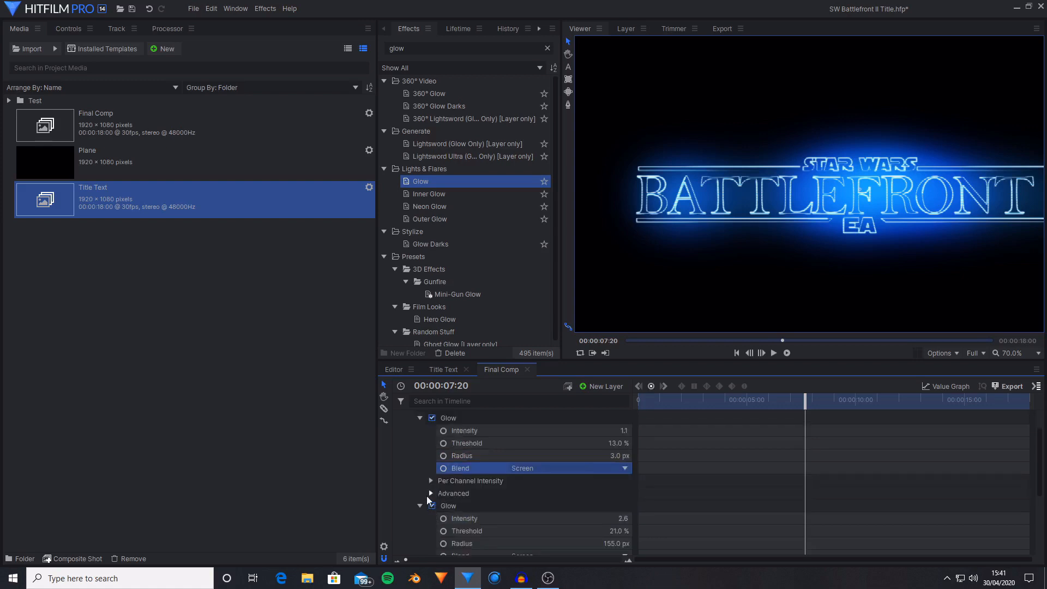
click(447, 484)
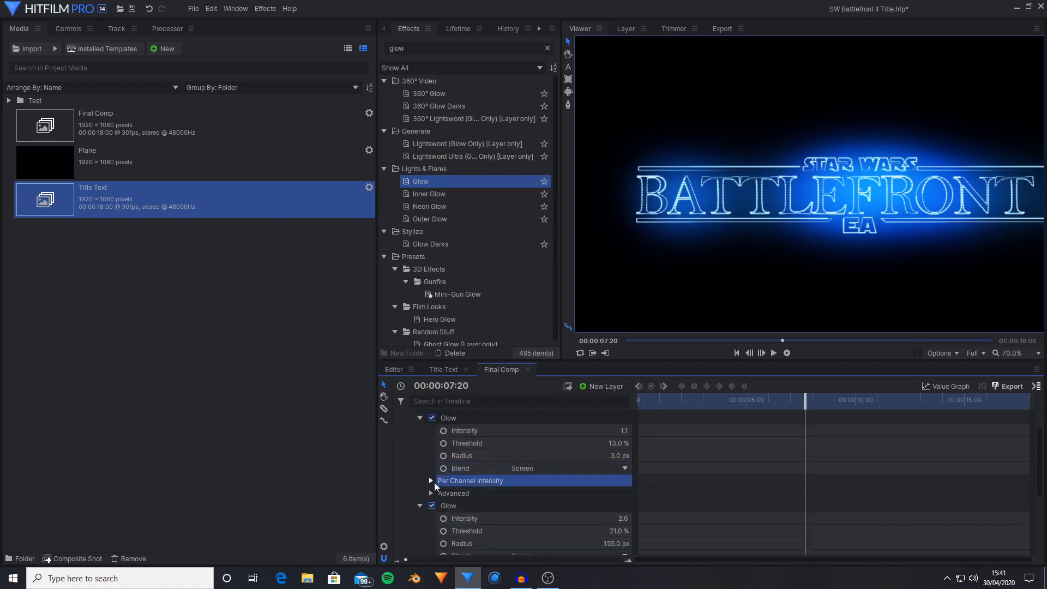
click(431, 480)
click(531, 493)
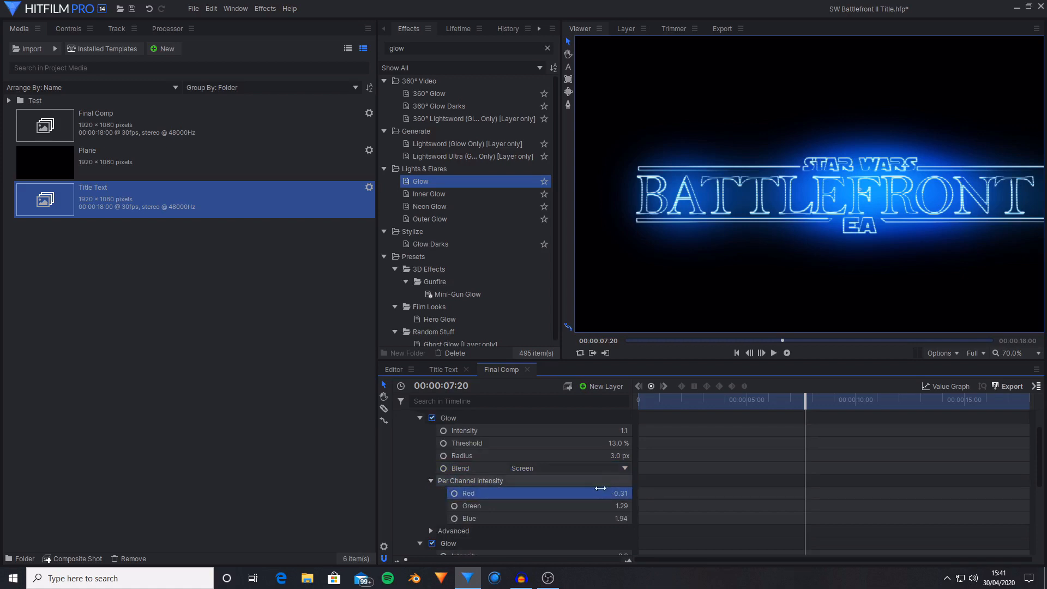
click(558, 509)
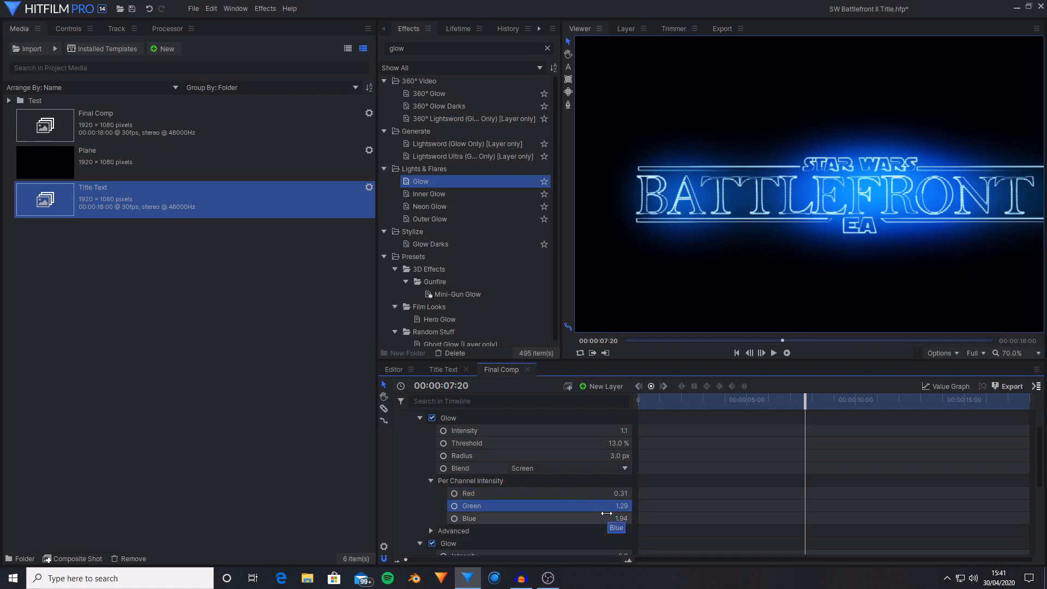
click(538, 518)
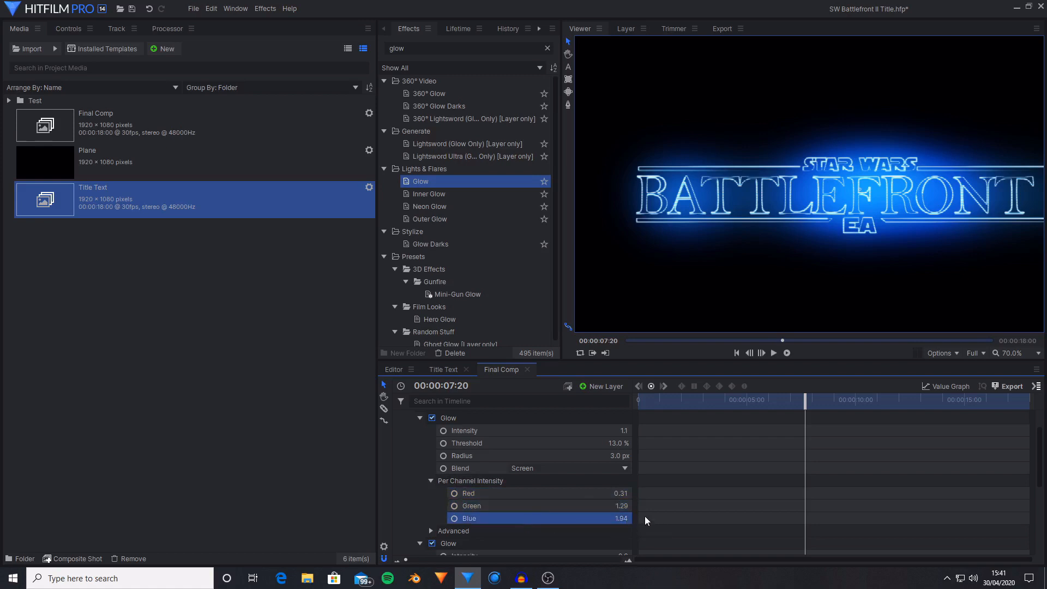
click(430, 480)
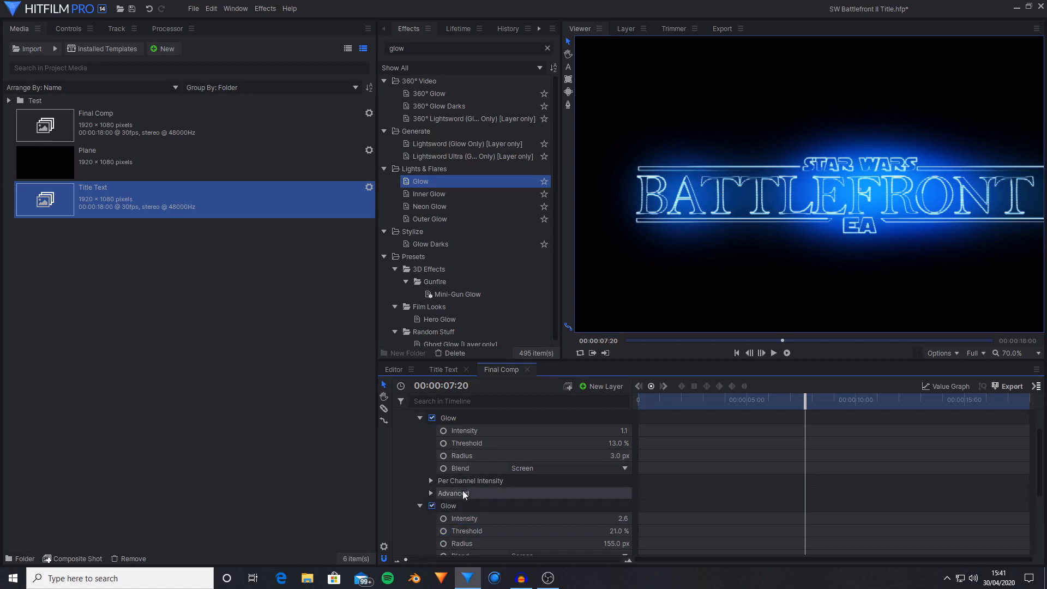
Examine the second Glow's Intensity, Threshold, Radius and Red, Green and Blue channel intensities
scroll(505, 495, down, 1)
click(488, 469)
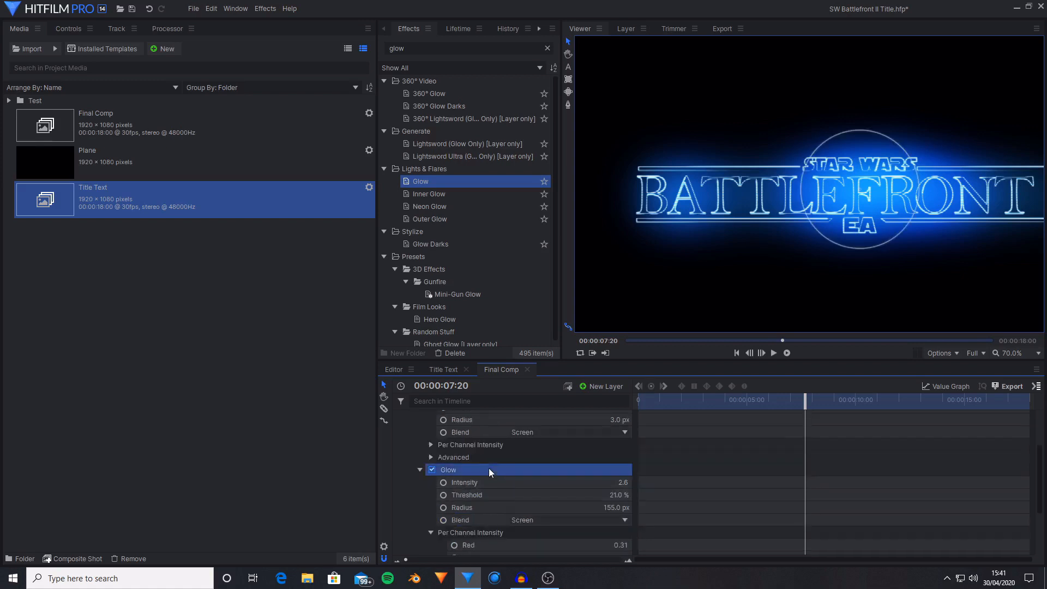
click(495, 481)
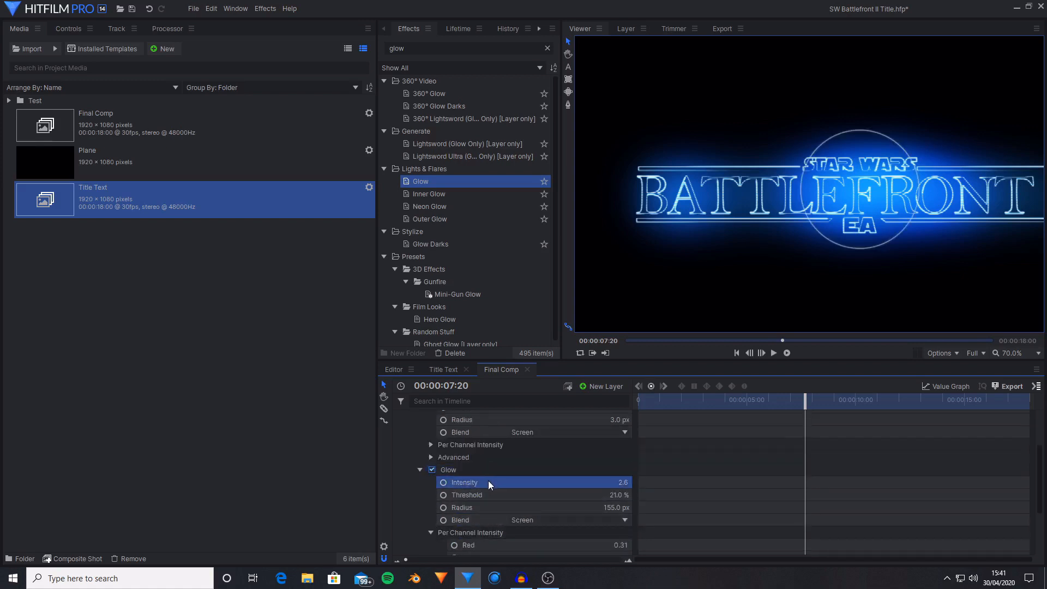
click(532, 495)
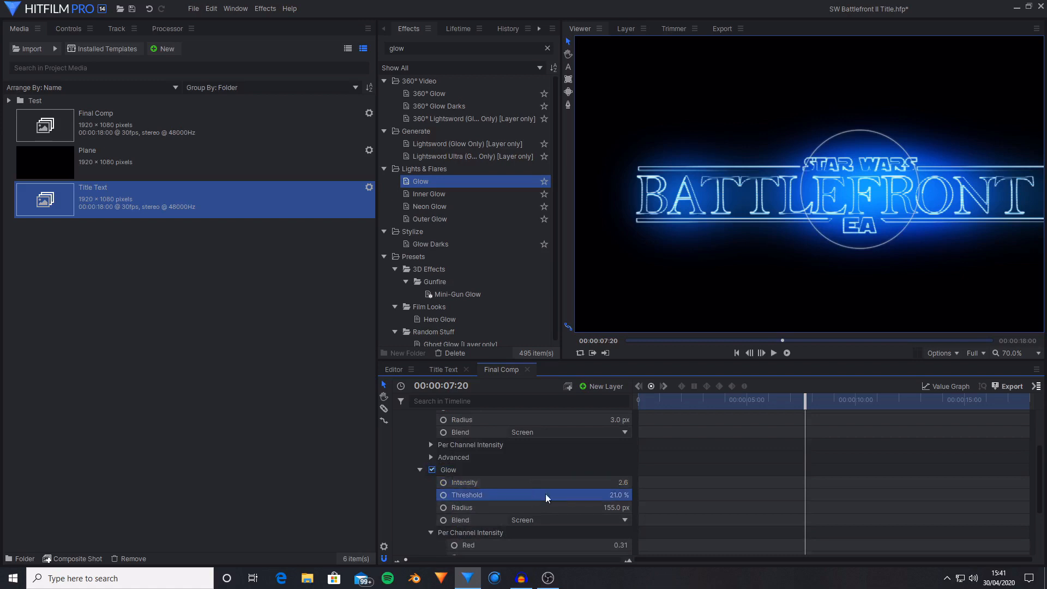
click(548, 508)
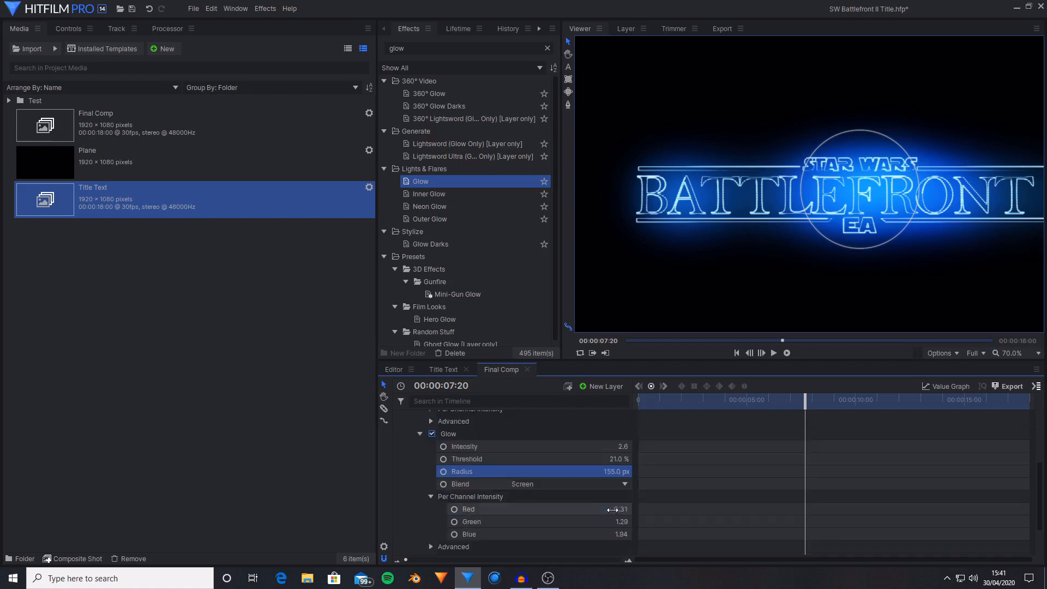
scroll(505, 493, down, 3)
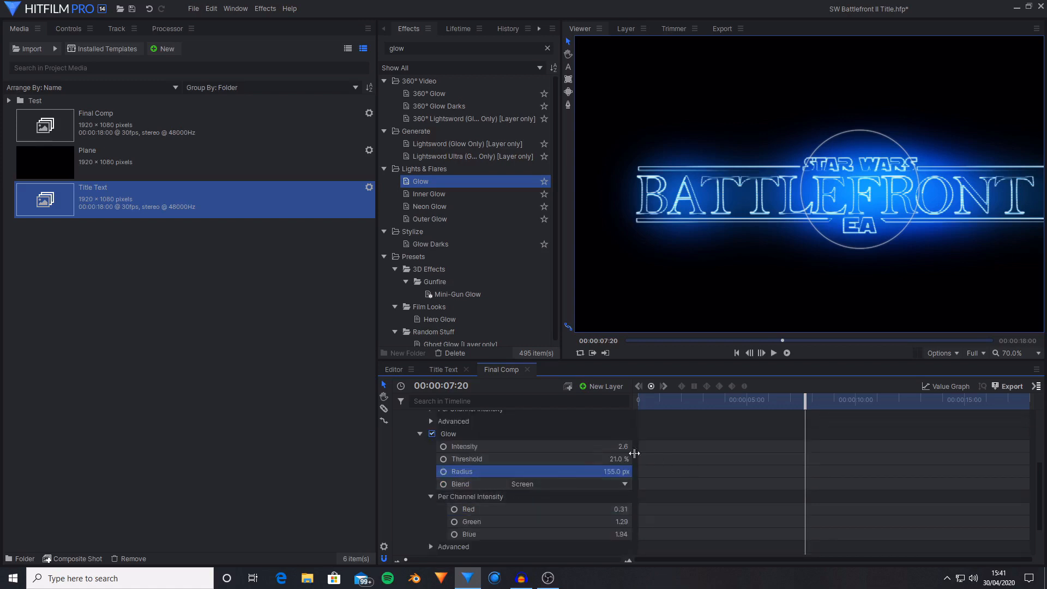
click(523, 509)
click(522, 521)
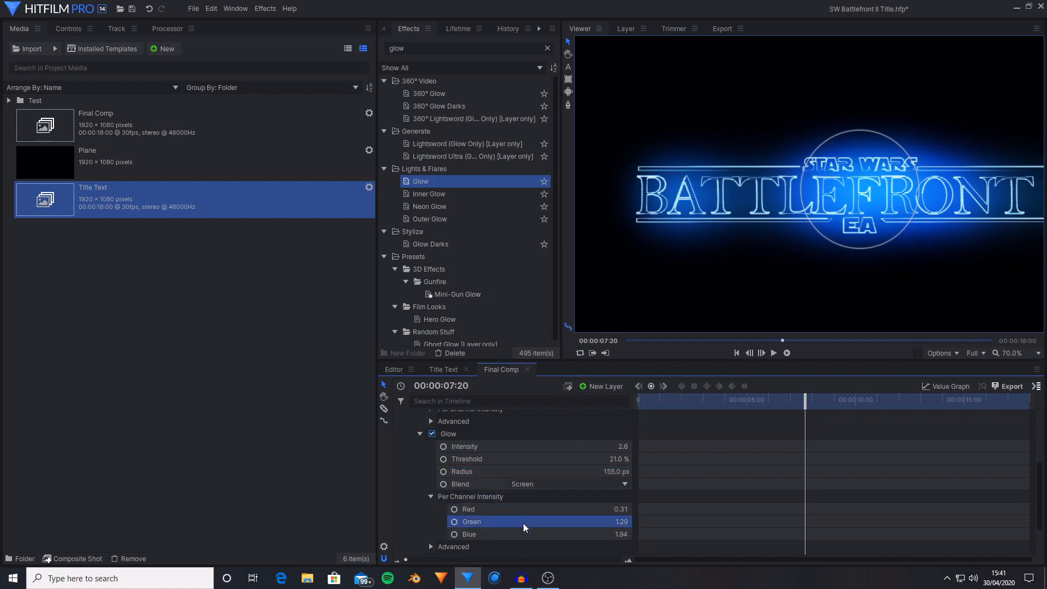
click(522, 534)
click(521, 520)
click(520, 509)
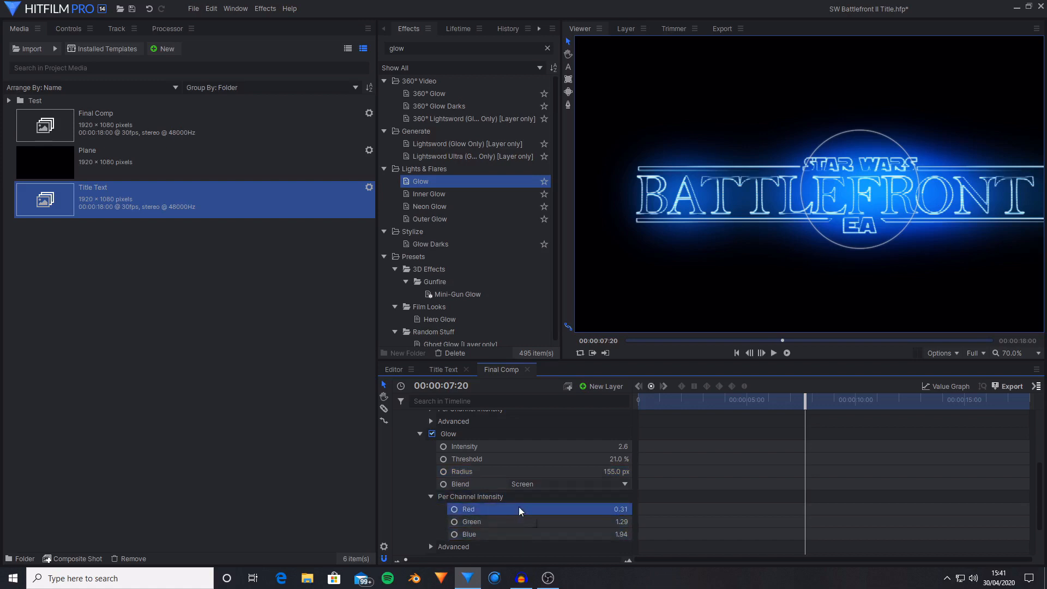
Examine the bottom Glow's Intensity, Threshold, Radius and Per Channel Intensity settings, and collapse its properties
scroll(518, 506, down, 4)
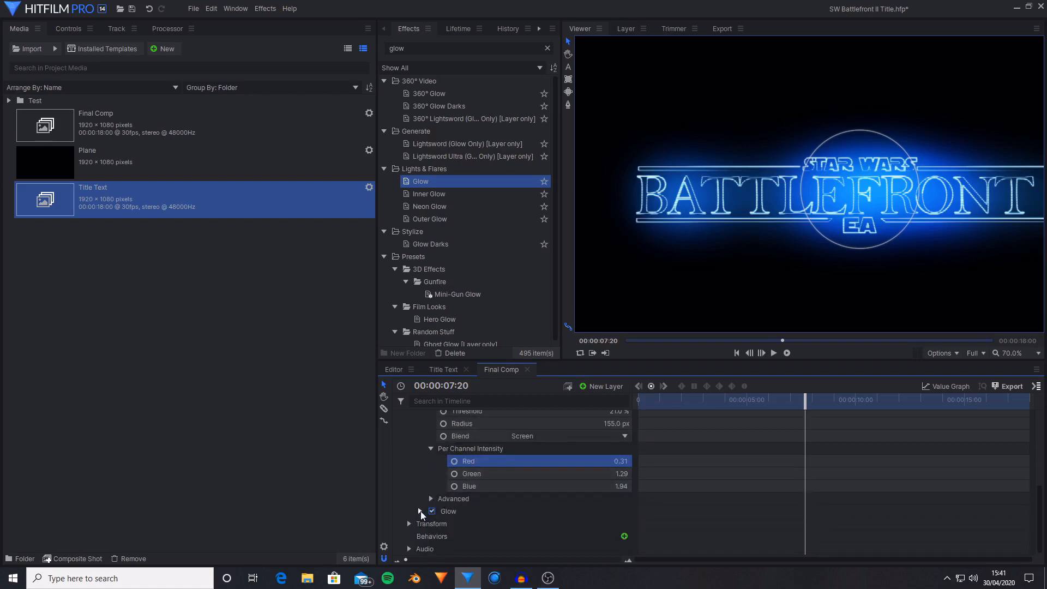
scroll(483, 496, down, 3)
click(484, 488)
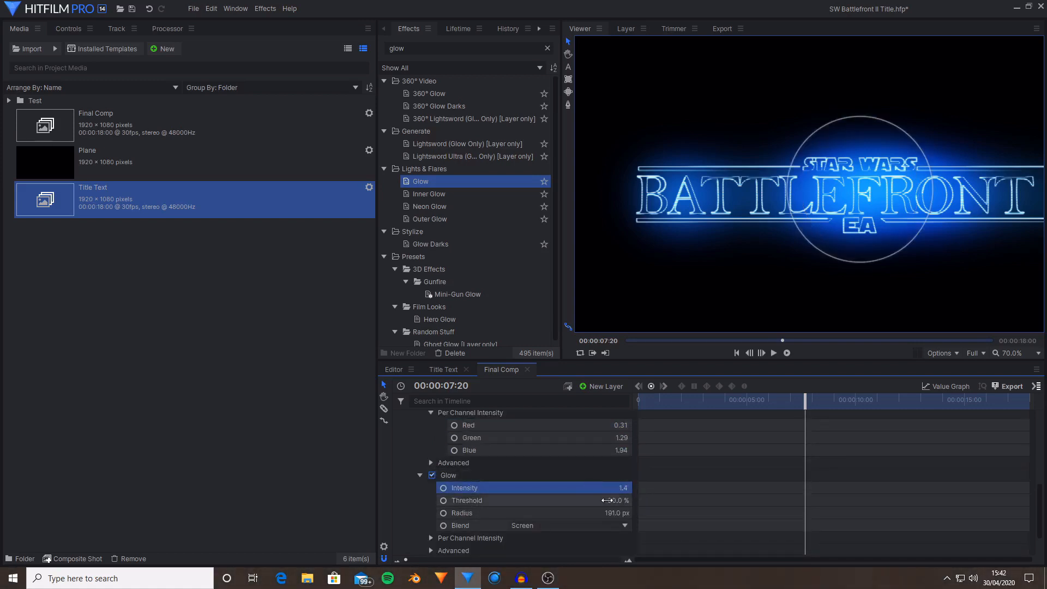
click(579, 503)
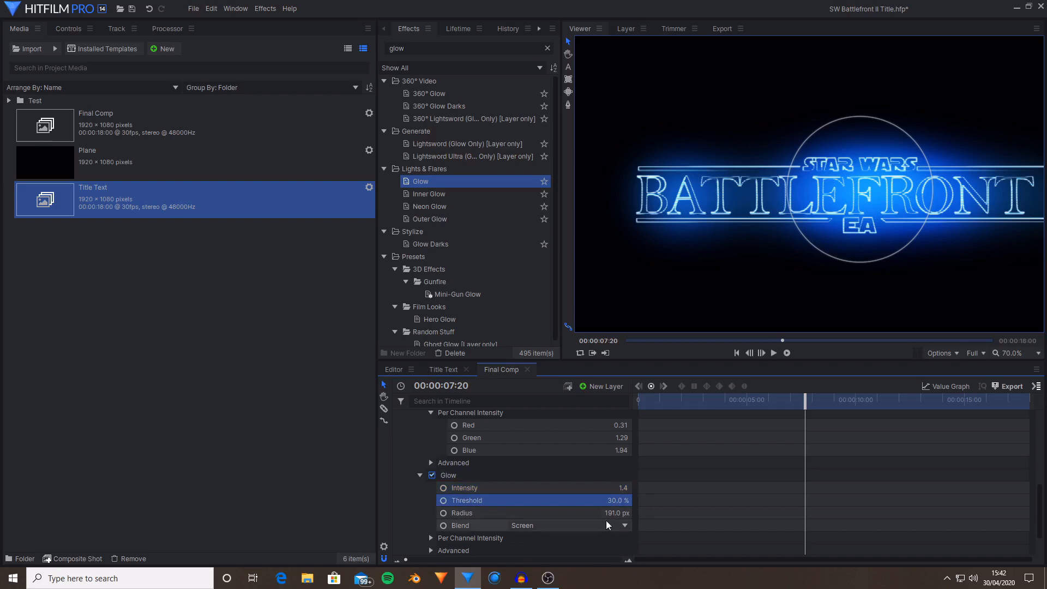
click(544, 513)
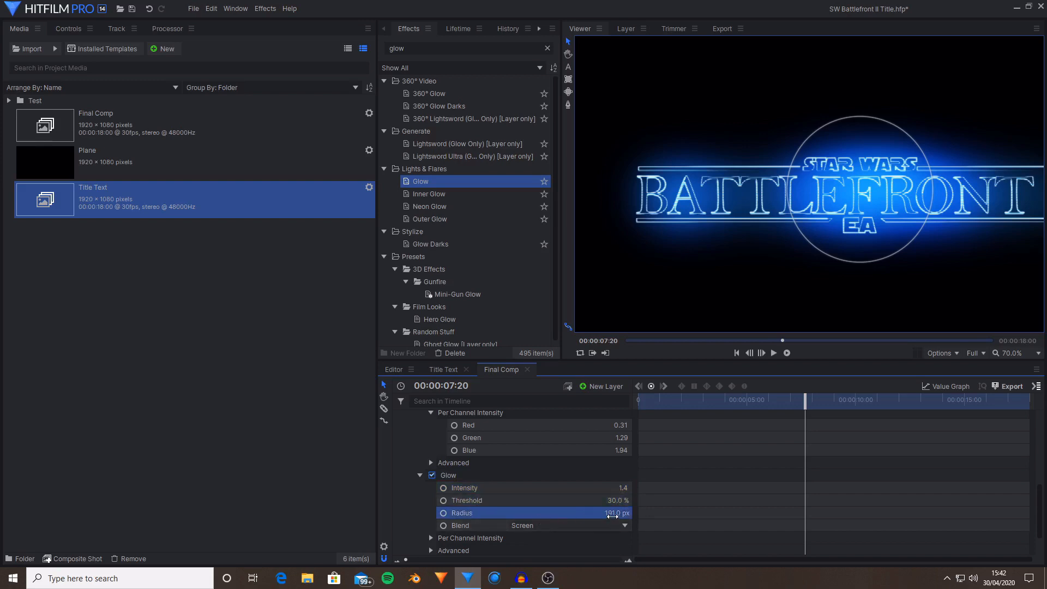
scroll(597, 512, down, 1)
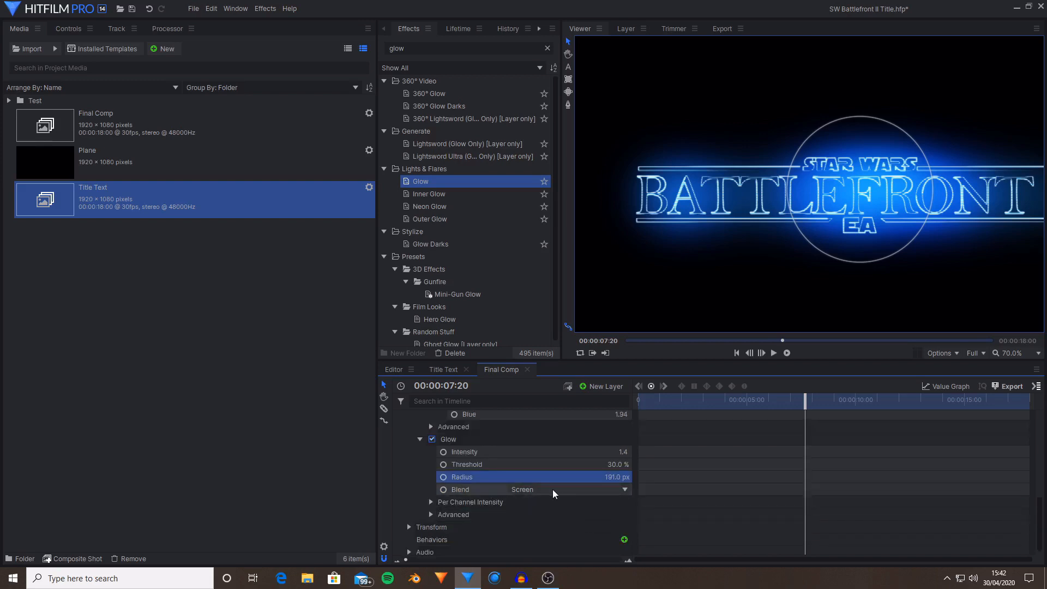
click(429, 501)
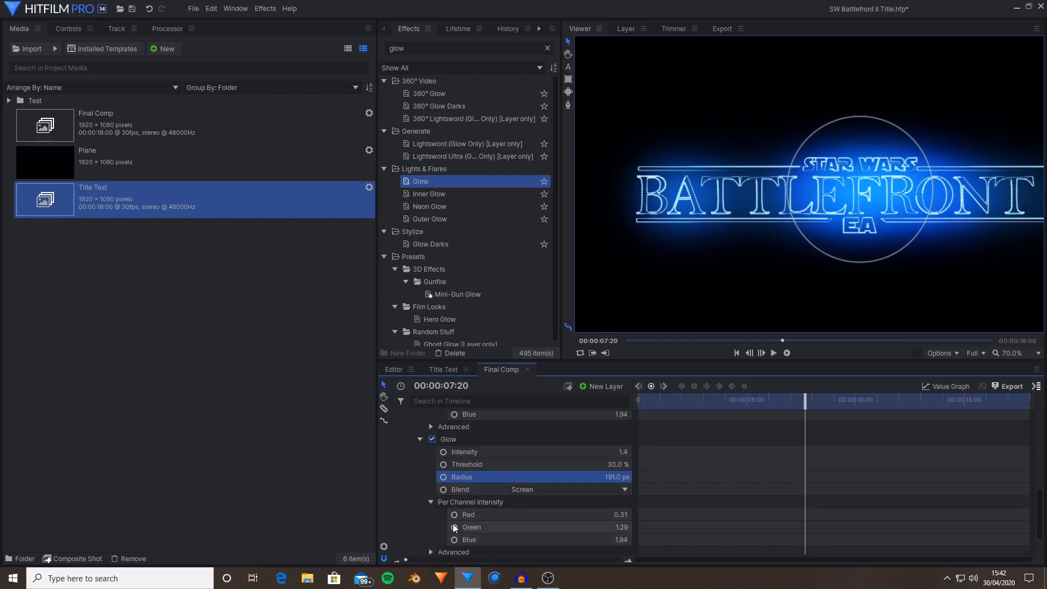
click(434, 502)
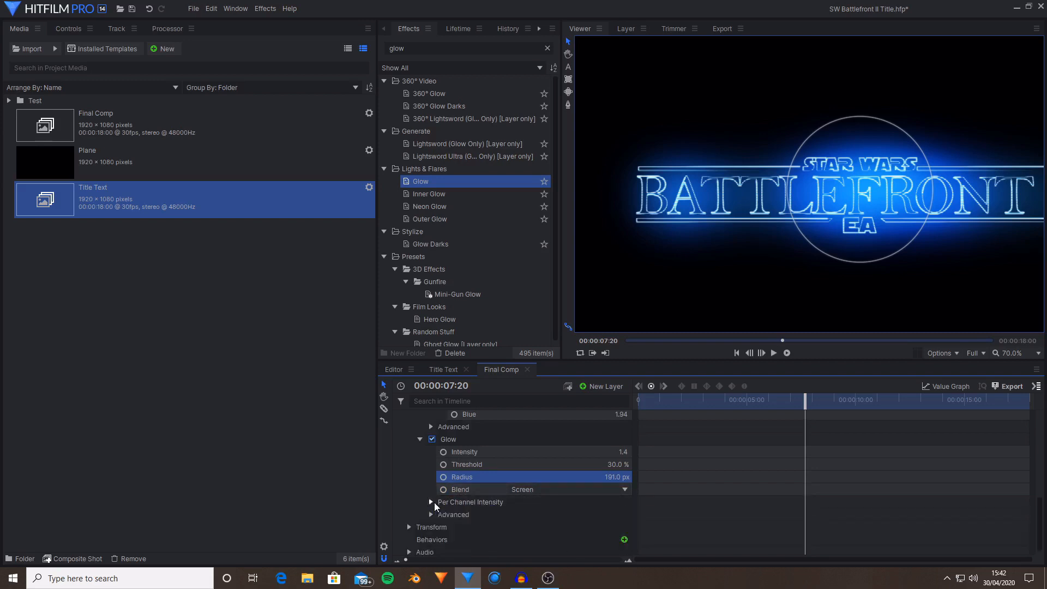
click(423, 438)
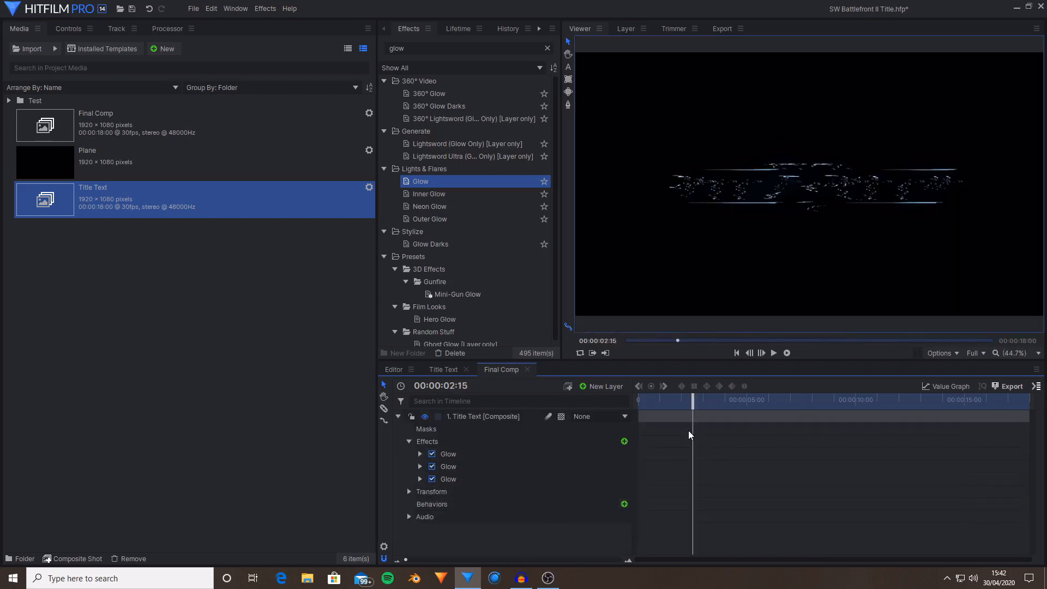
Go to 00:00:06:25 in Final Comp and inspect the glowing title lettering up close
click(786, 400)
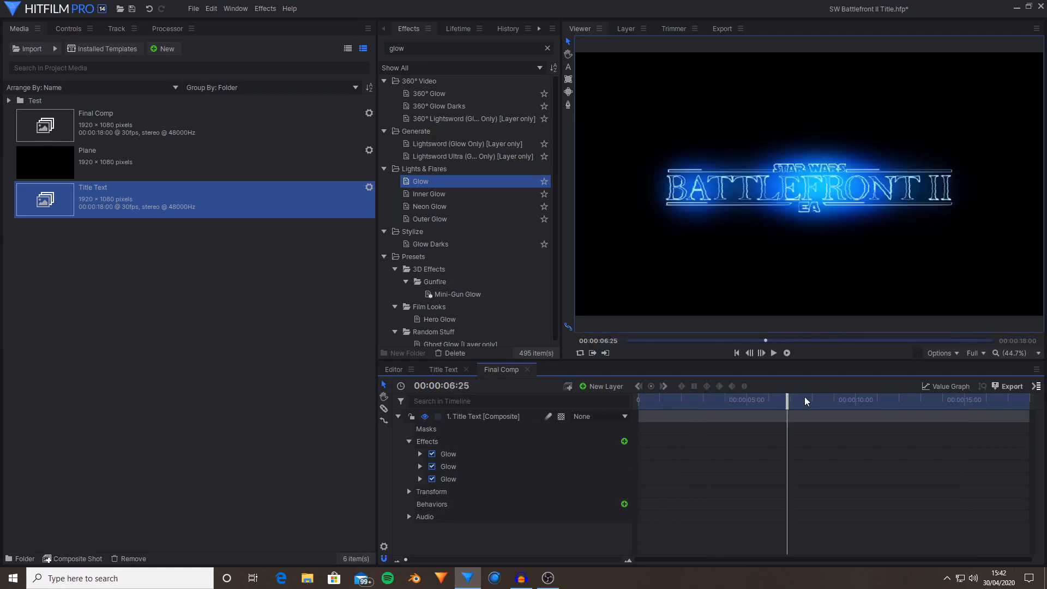
scroll(802, 182, up, 3)
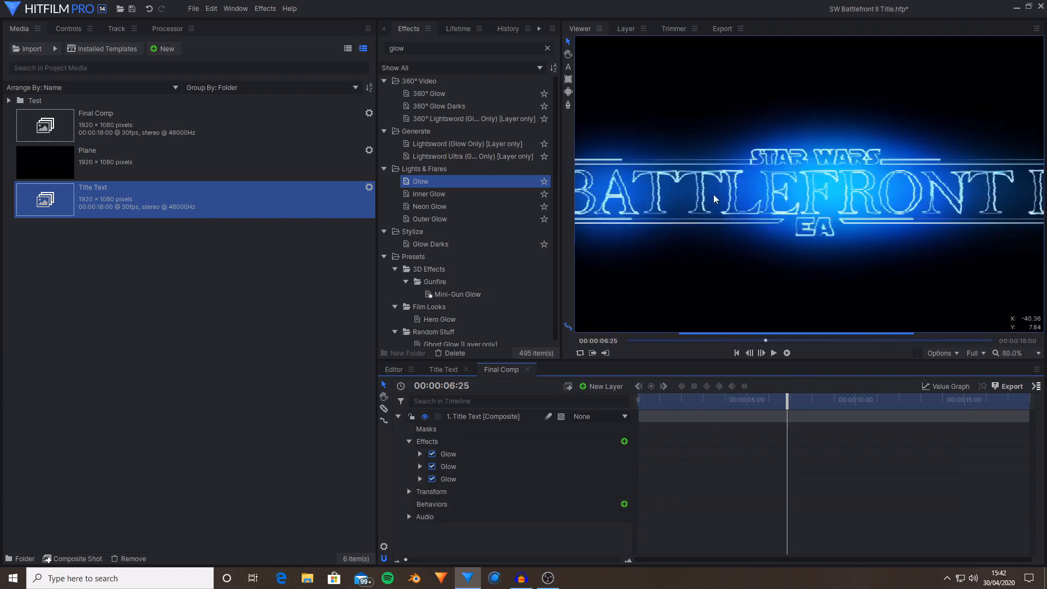
scroll(709, 194, up, 3)
scroll(745, 187, down, 3)
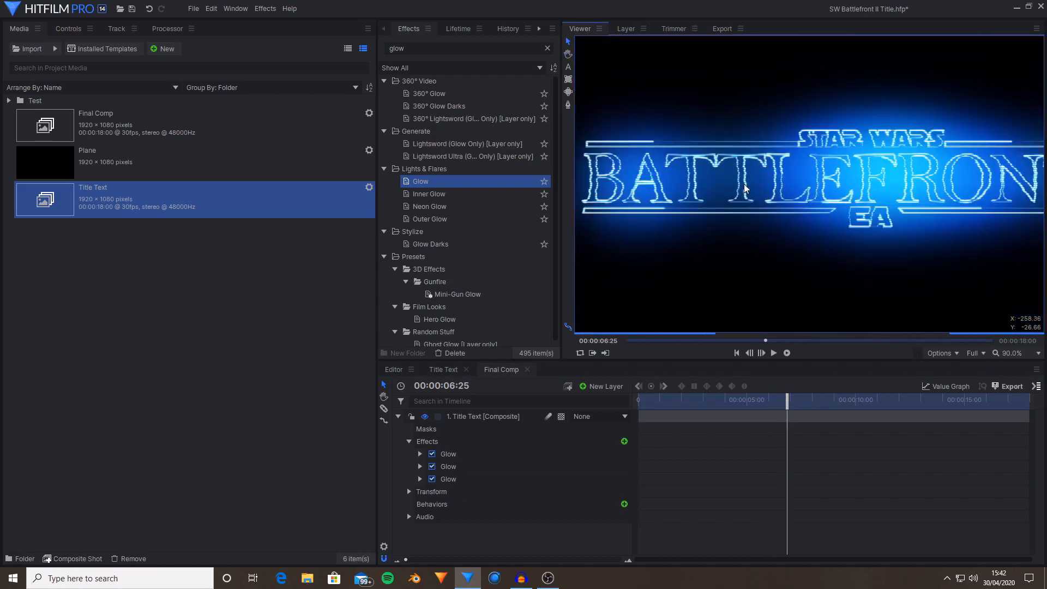
Search the effects for "blur" and add Angle Blur to the Title Text layer below the three Glow effects
drag(418, 49, 346, 43)
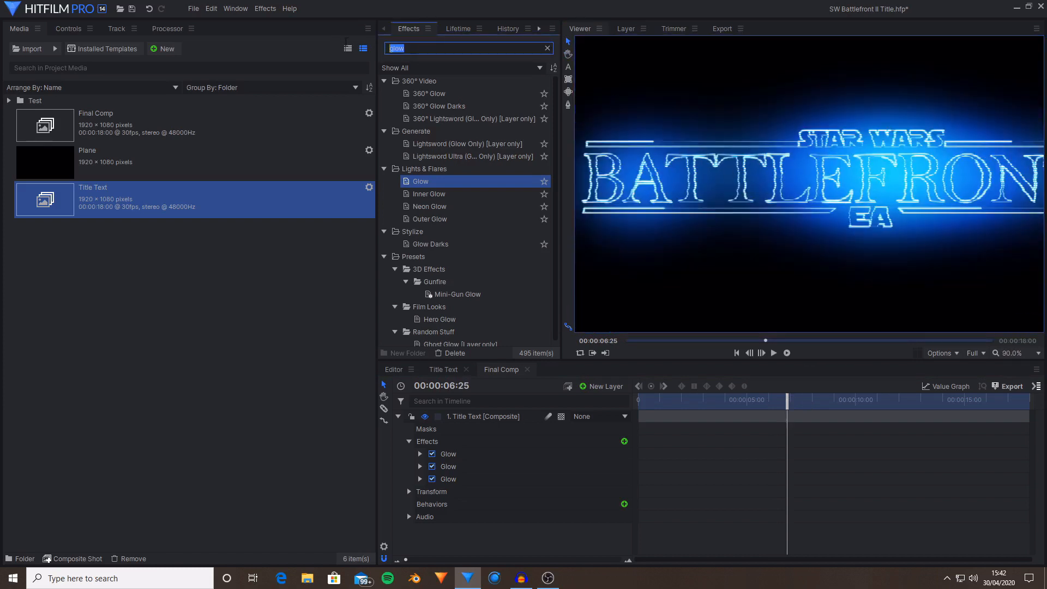
text(blur)
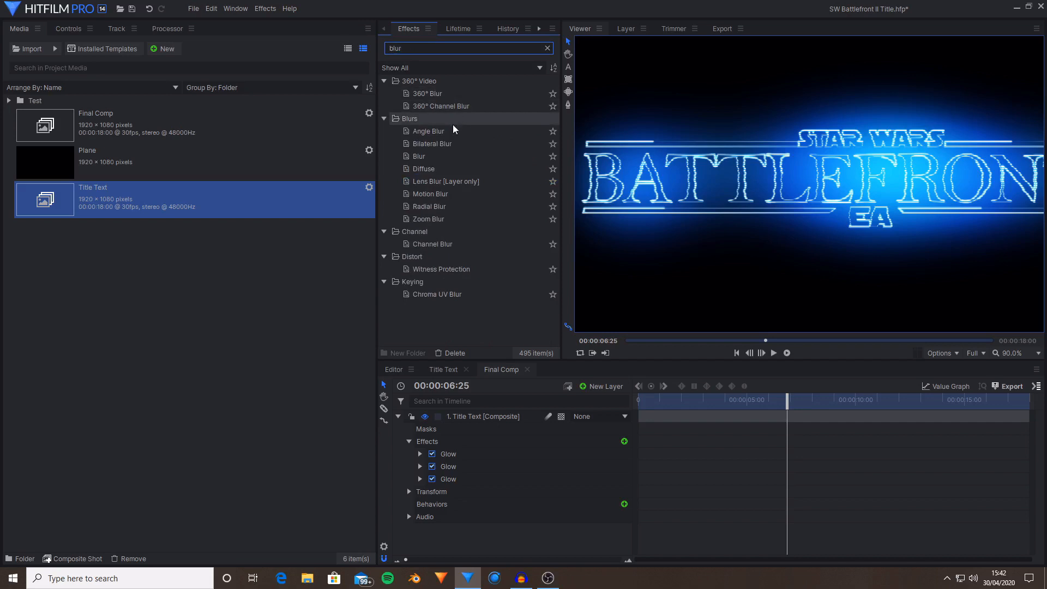
click(447, 131)
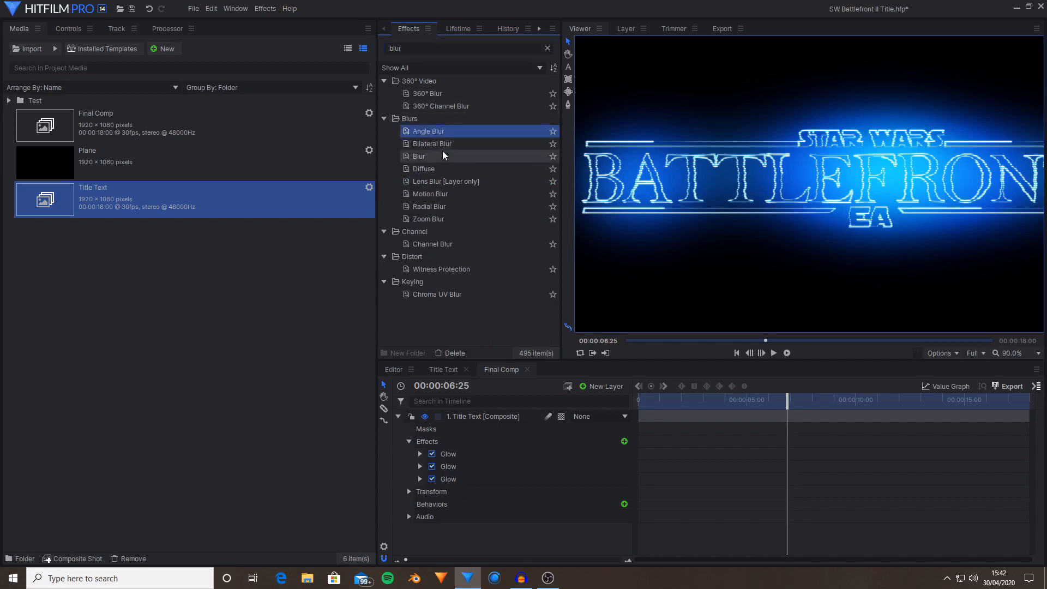
click(442, 155)
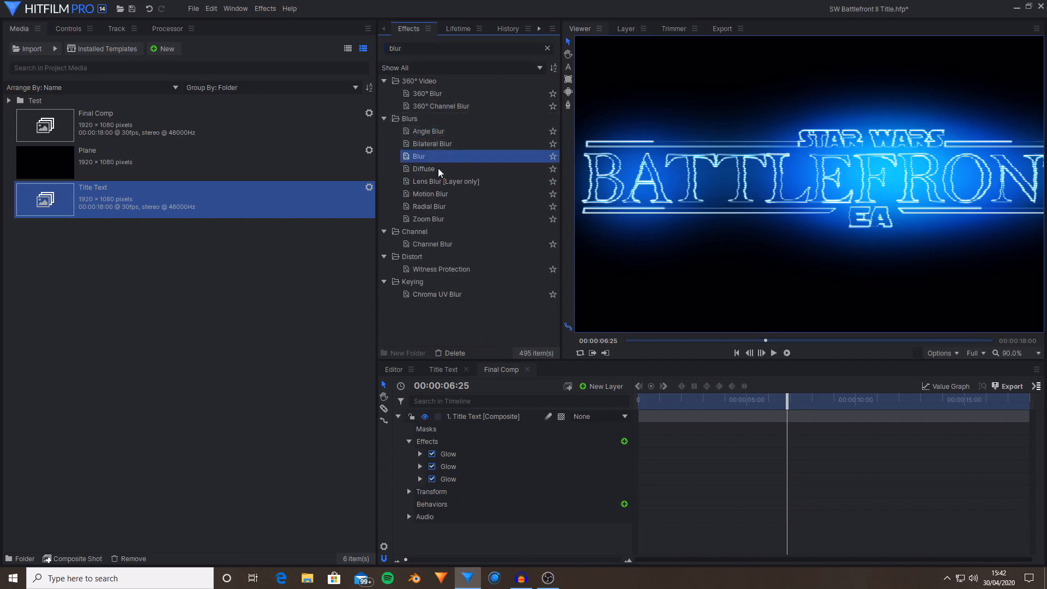
click(446, 134)
drag(442, 135, 460, 481)
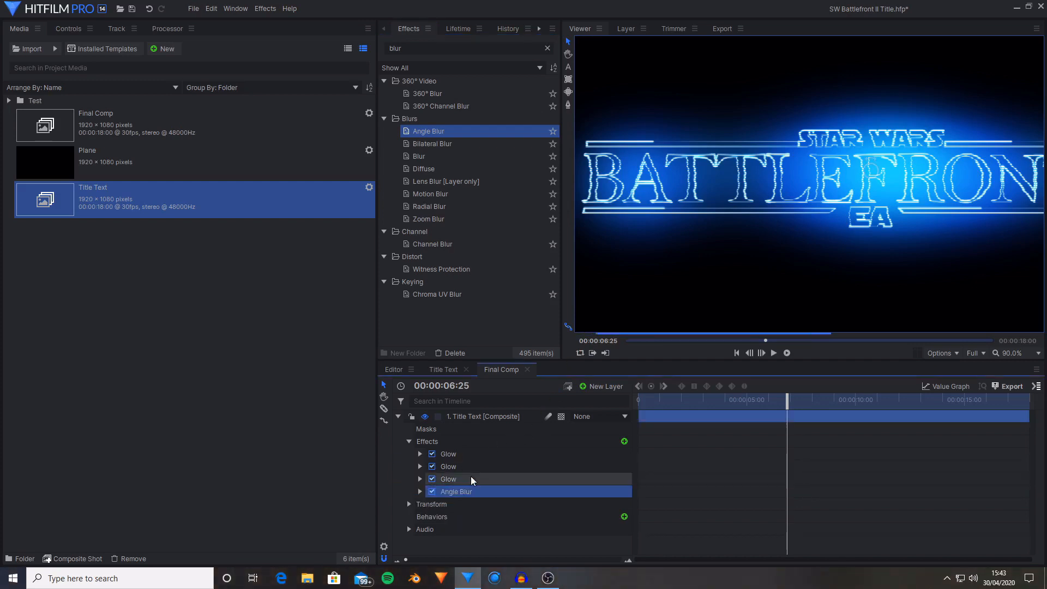
Set the Angle Blur's Length to 2 px
click(419, 492)
click(552, 520)
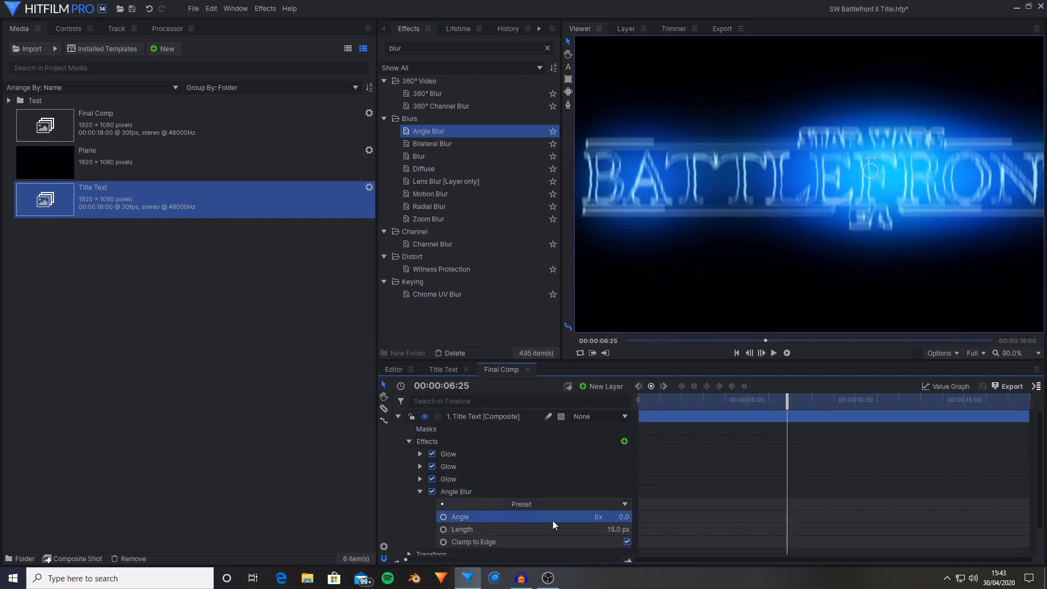
click(532, 529)
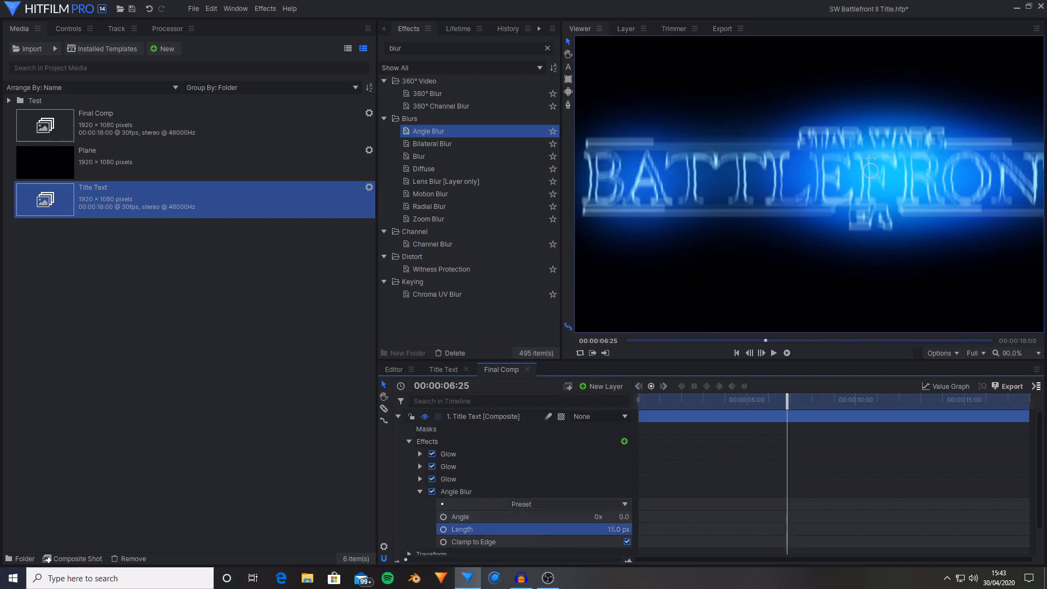
click(618, 528)
text(2)
key(Return)
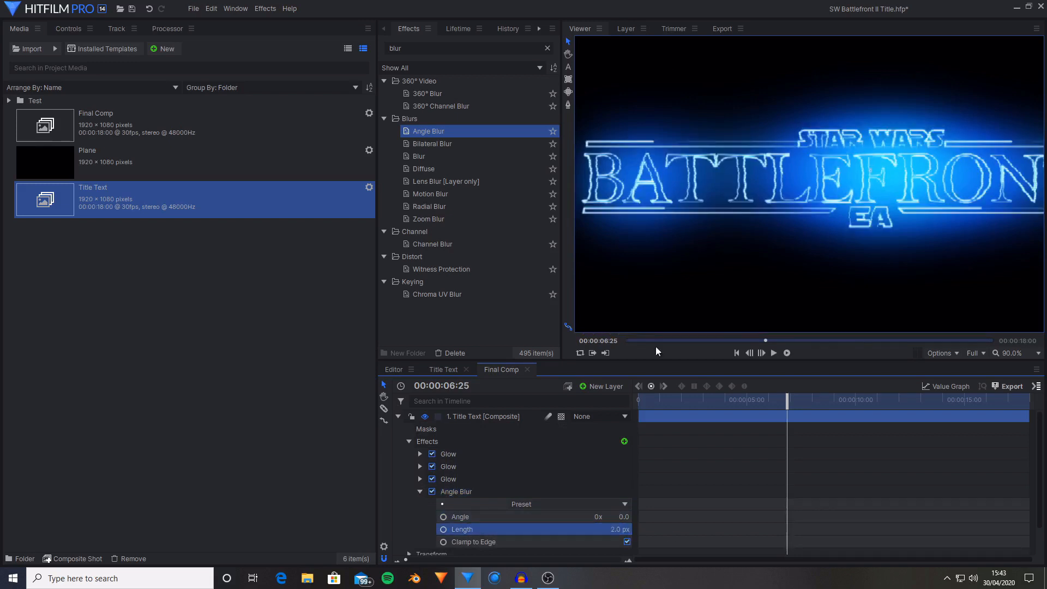
Duplicate the Angle Blur on the Title Text layer and set the duplicate's Angle to 90 degrees
right_click(457, 492)
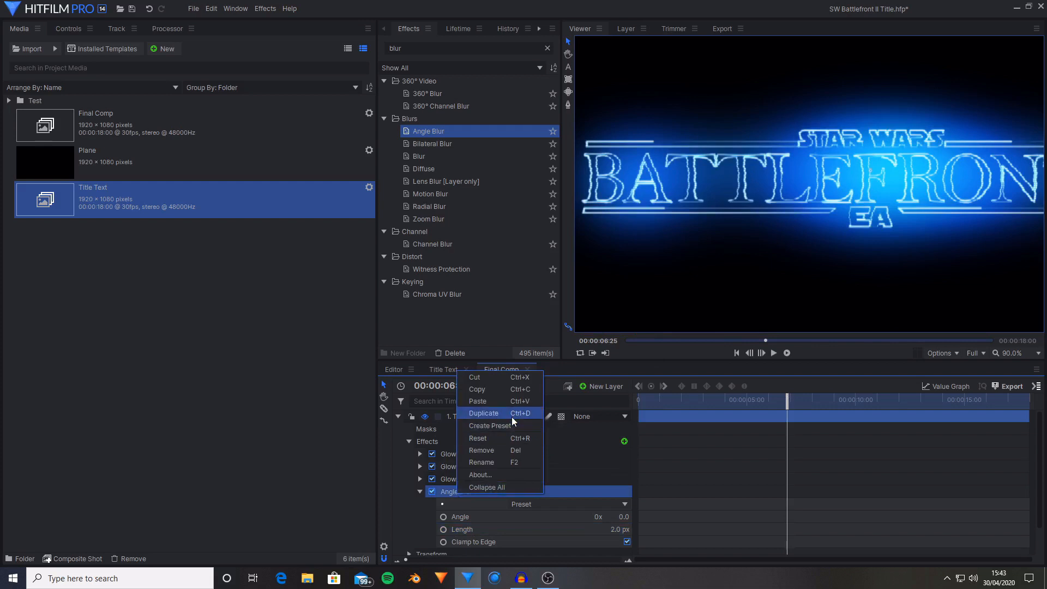
click(511, 416)
scroll(511, 419, down, 1)
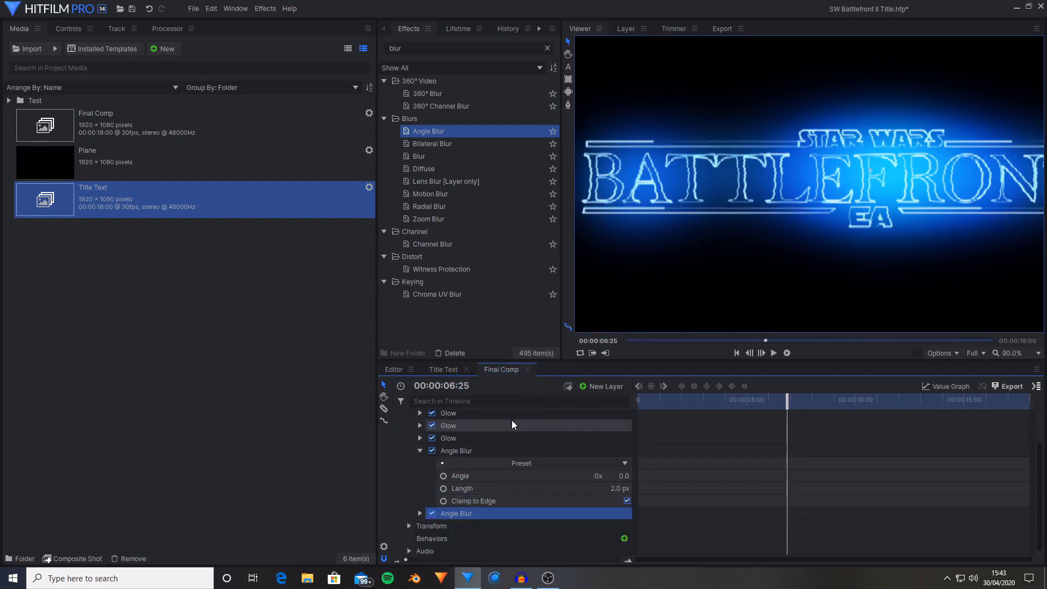
click(420, 513)
click(470, 538)
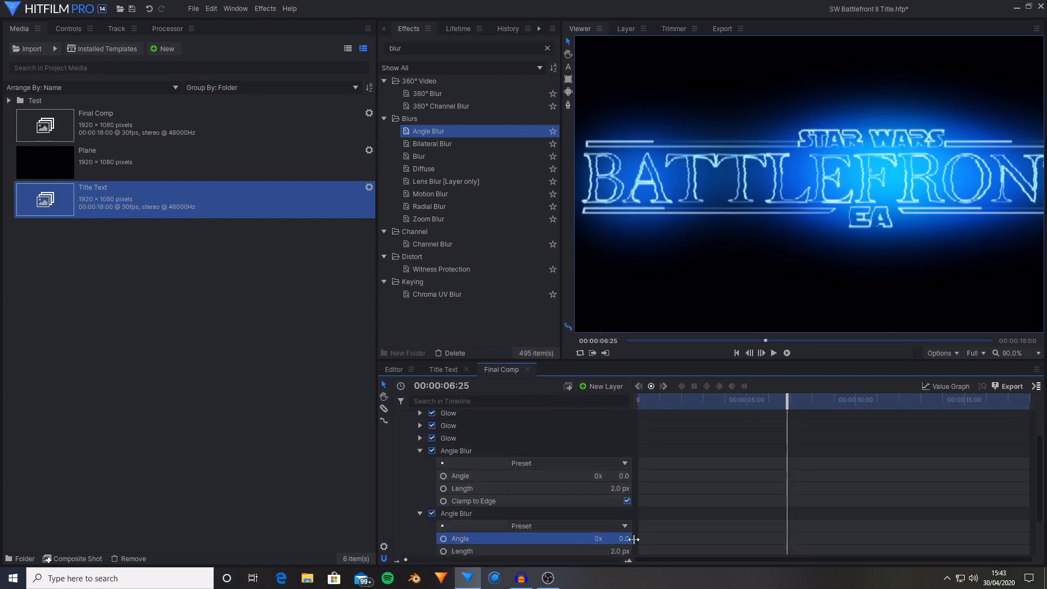
click(623, 538)
text(90)
key(Return)
scroll(840, 216, down, 4)
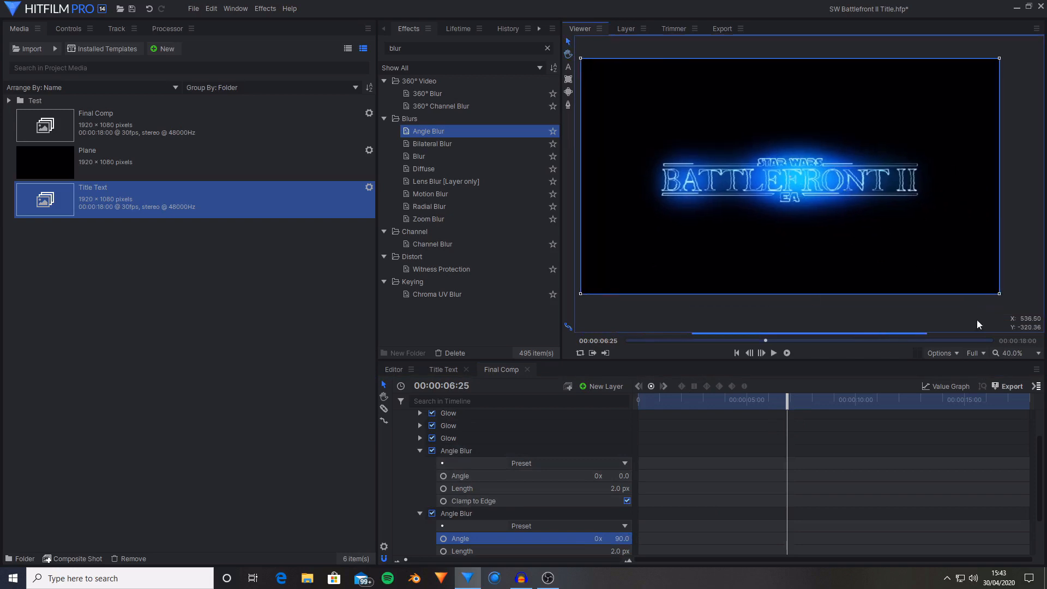
click(1037, 352)
click(1008, 524)
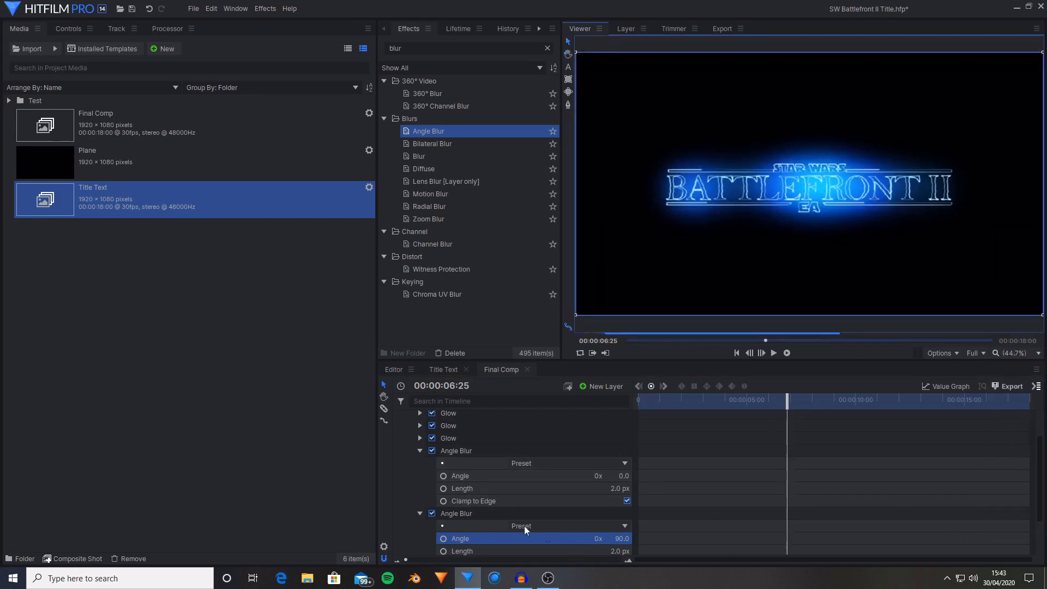
click(420, 450)
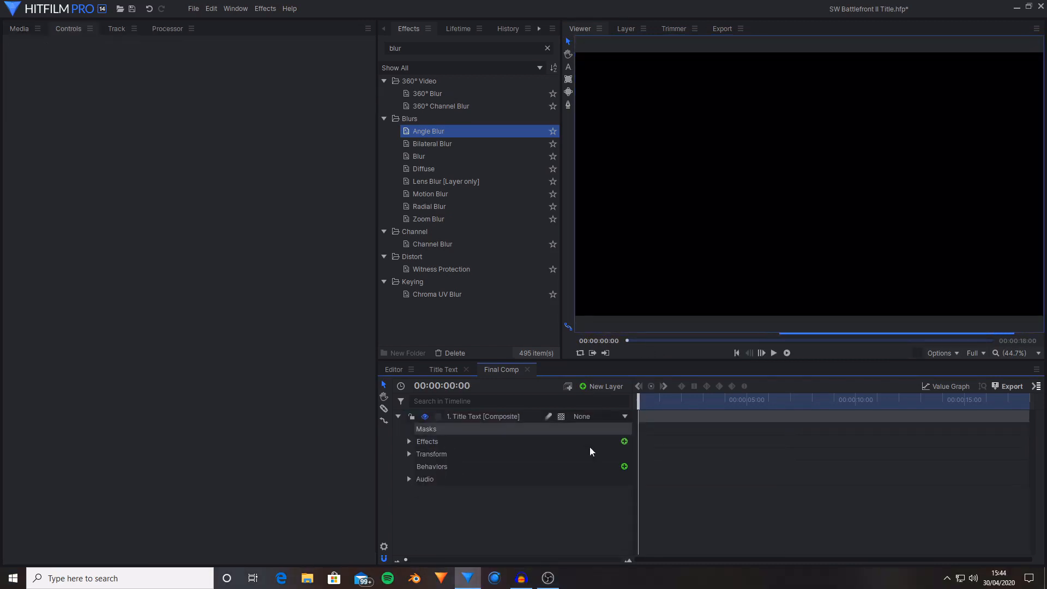
Convert the Title Text layer in Final Comp to a 3D Plane and accept adding a camera
click(485, 419)
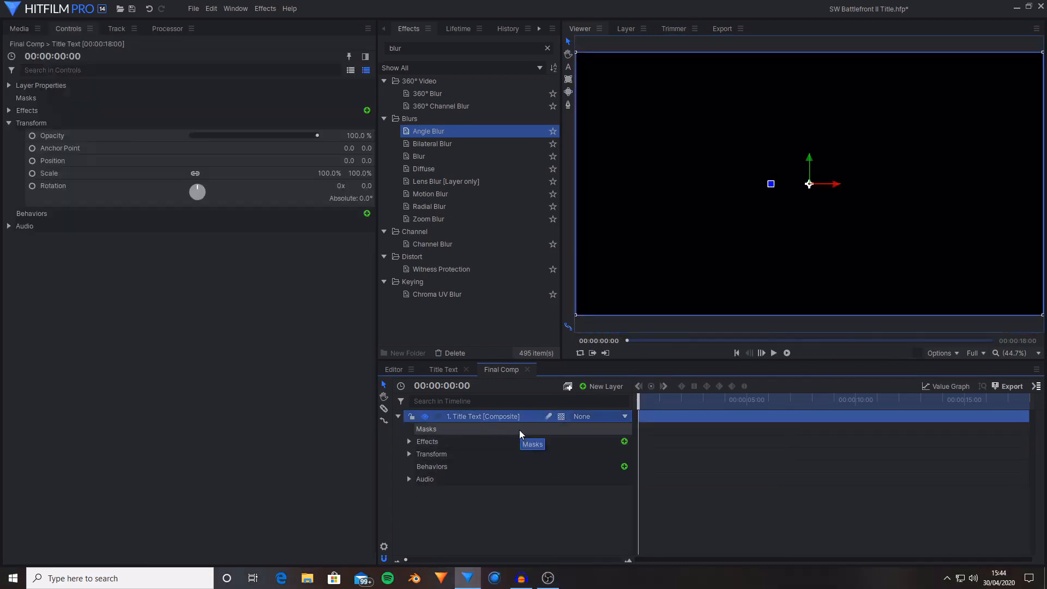
click(561, 417)
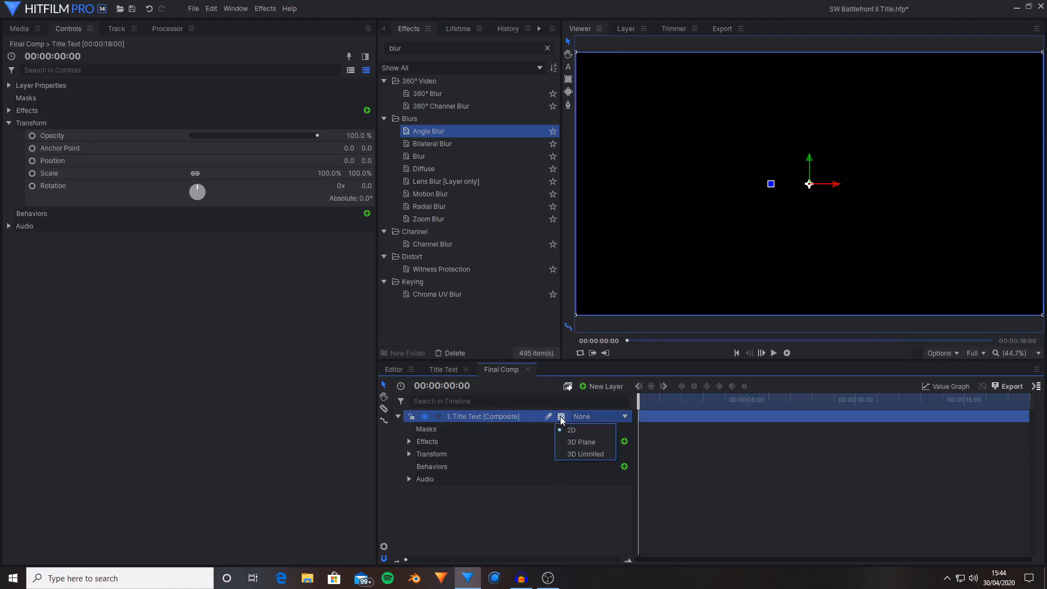
click(571, 441)
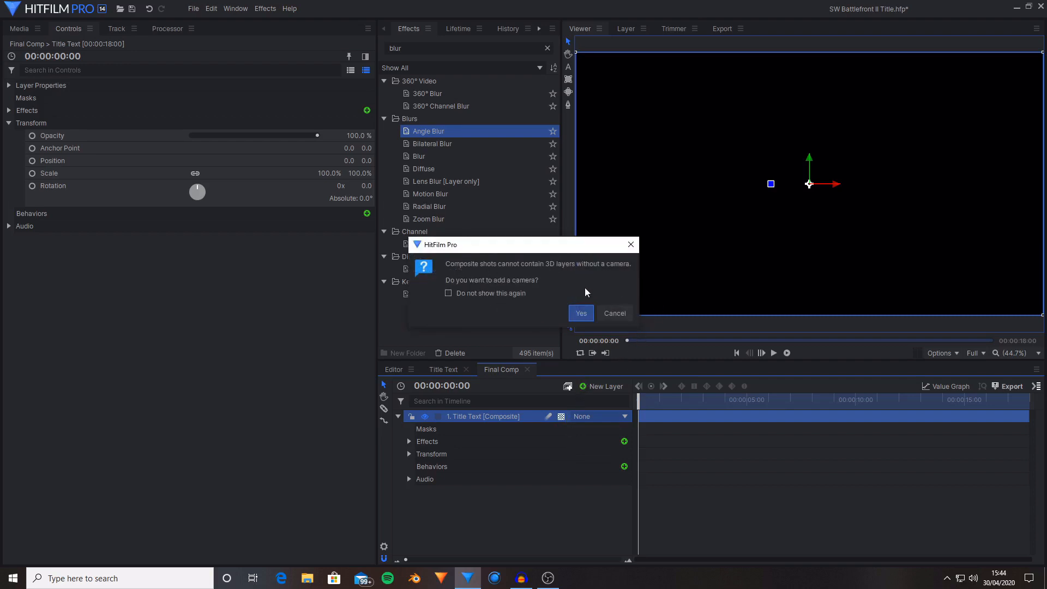
click(584, 312)
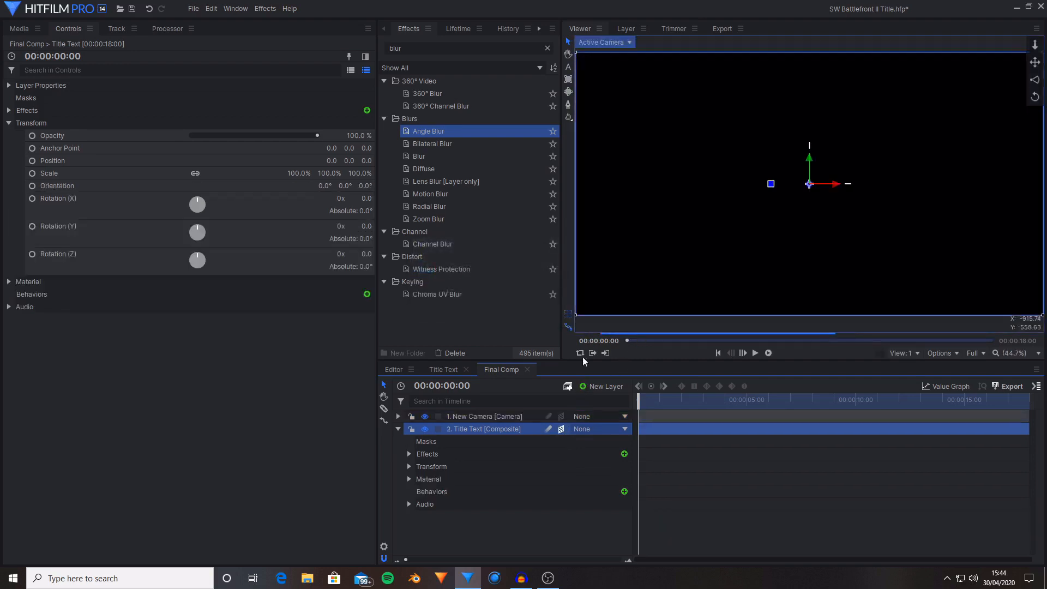
Set the Title Text layer's Z Position to 400 at 00:00:00:00 and enable keyframing for Position
click(35, 160)
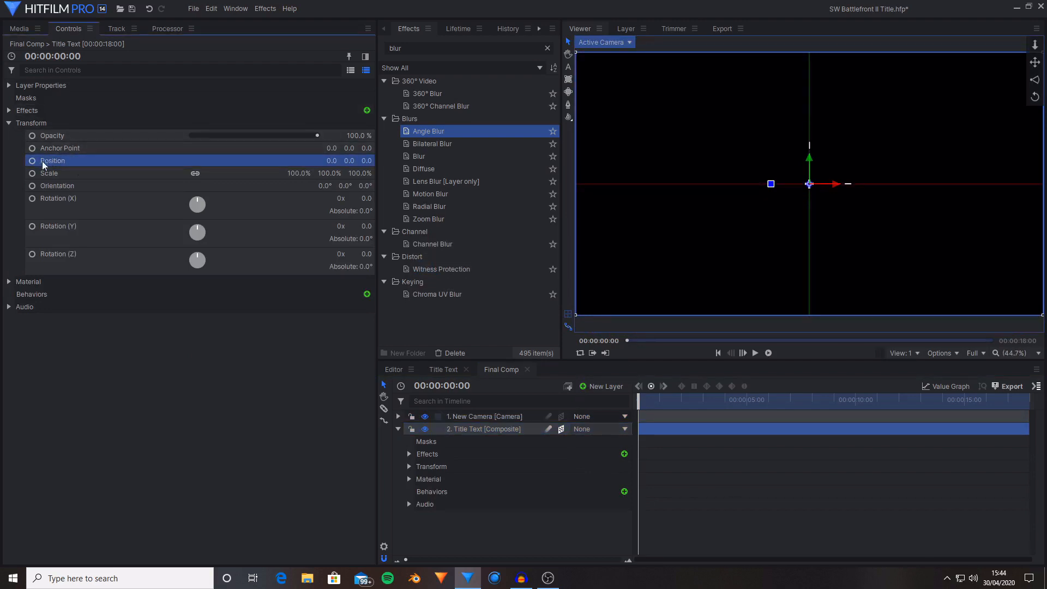
click(368, 160)
text(400)
key(Return)
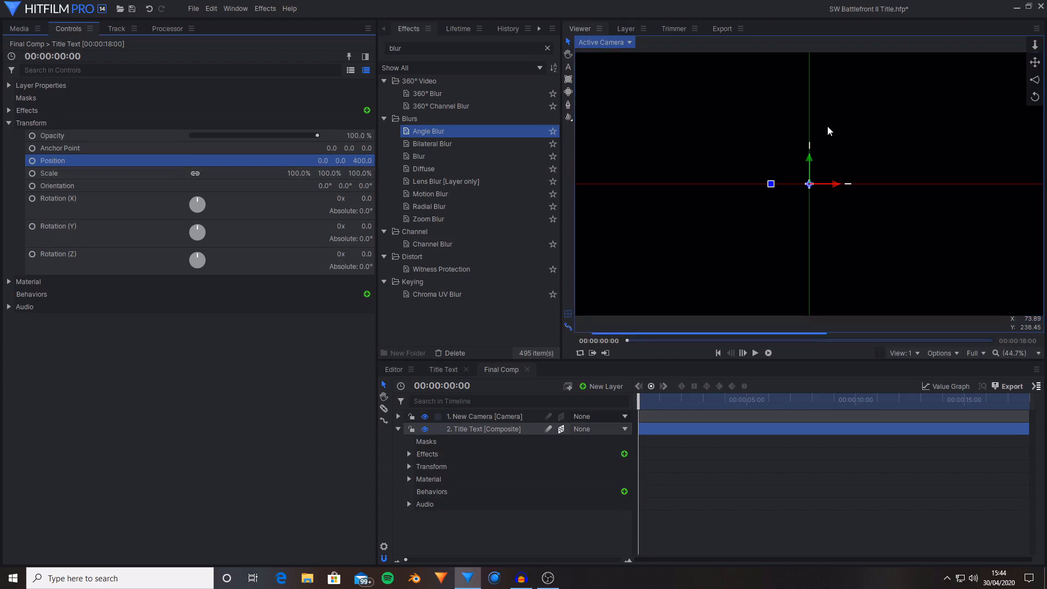
click(32, 160)
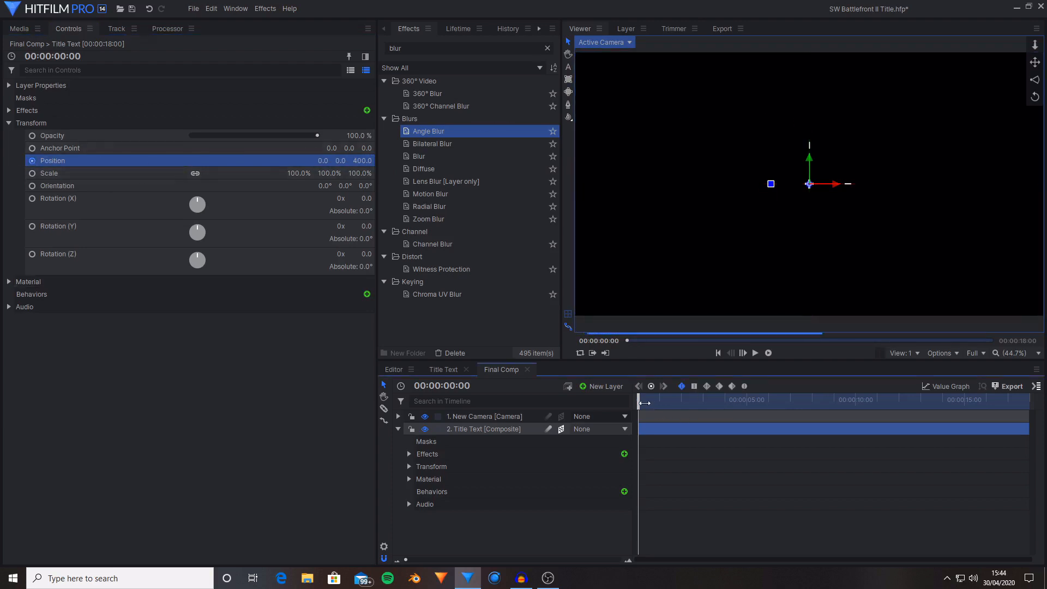
Add an end Position keyframe at 00:00:17:29 with the Title Text layer's Z Position set to 0
drag(645, 404, 1041, 411)
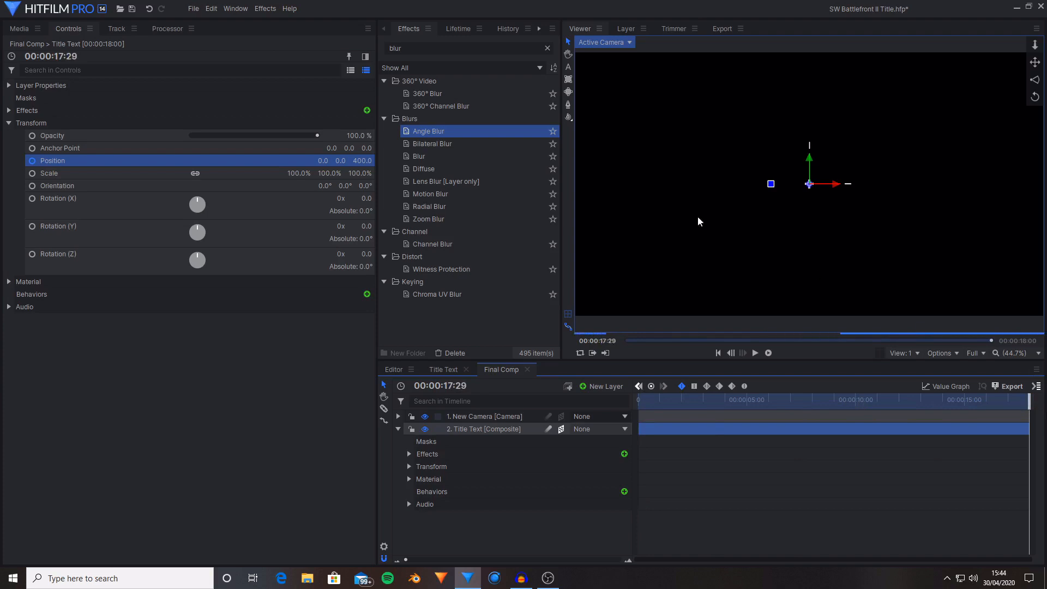
click(362, 162)
text(0)
key(Return)
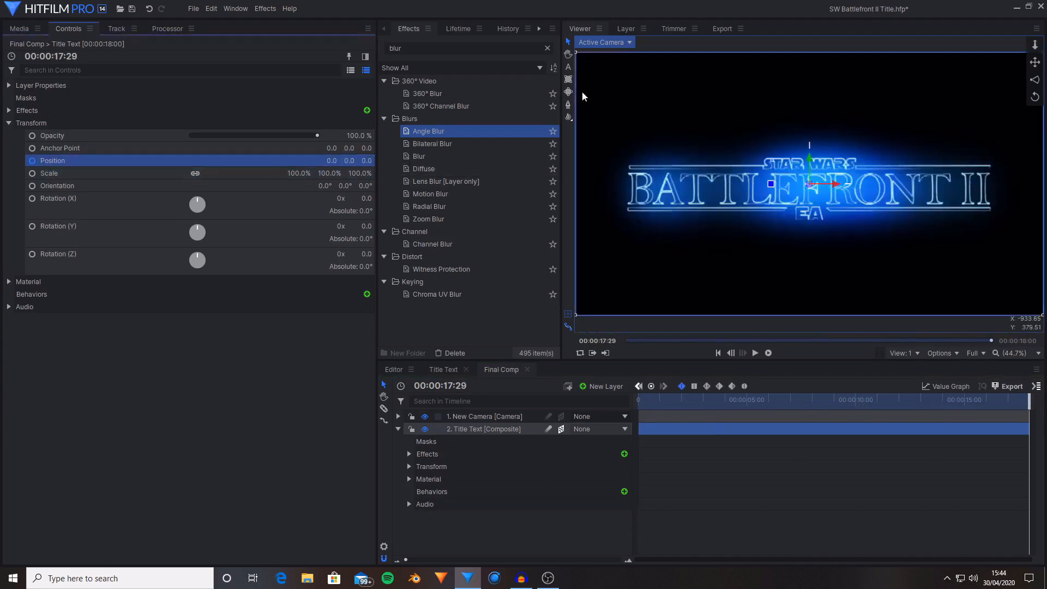
Change the Title Text layer's Z Position keyframe at 00:00:00:00 to 600, and preview the move at 00:00:08:05
drag(926, 406, 636, 398)
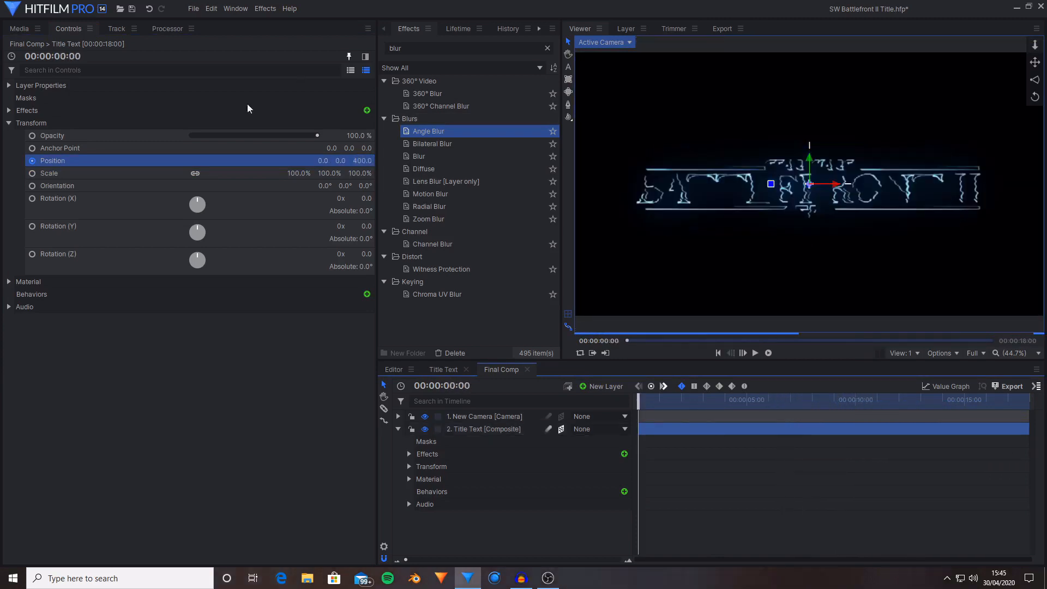
click(359, 161)
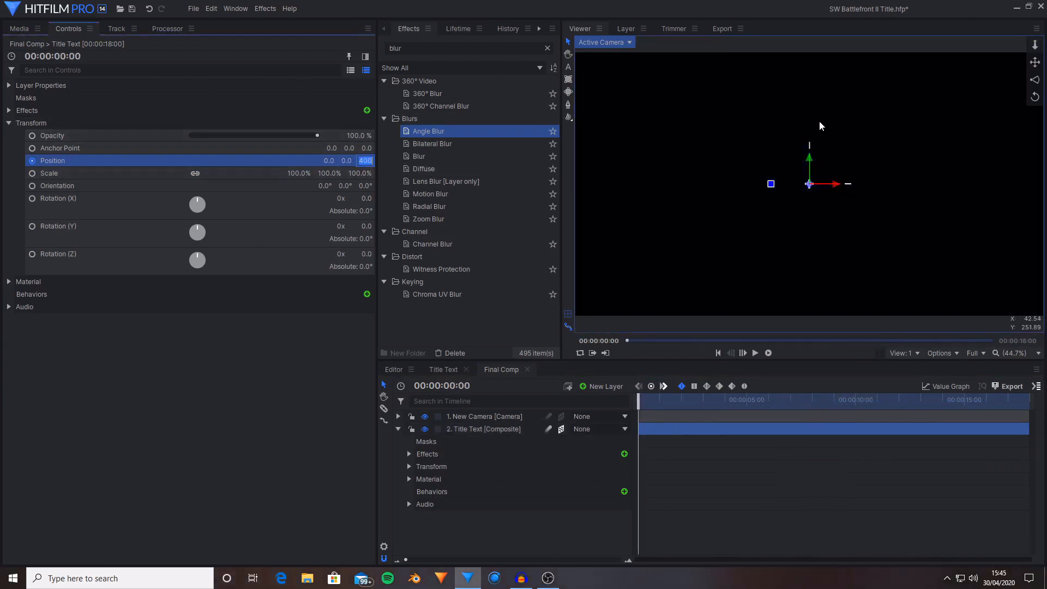
text(650)
key(Return)
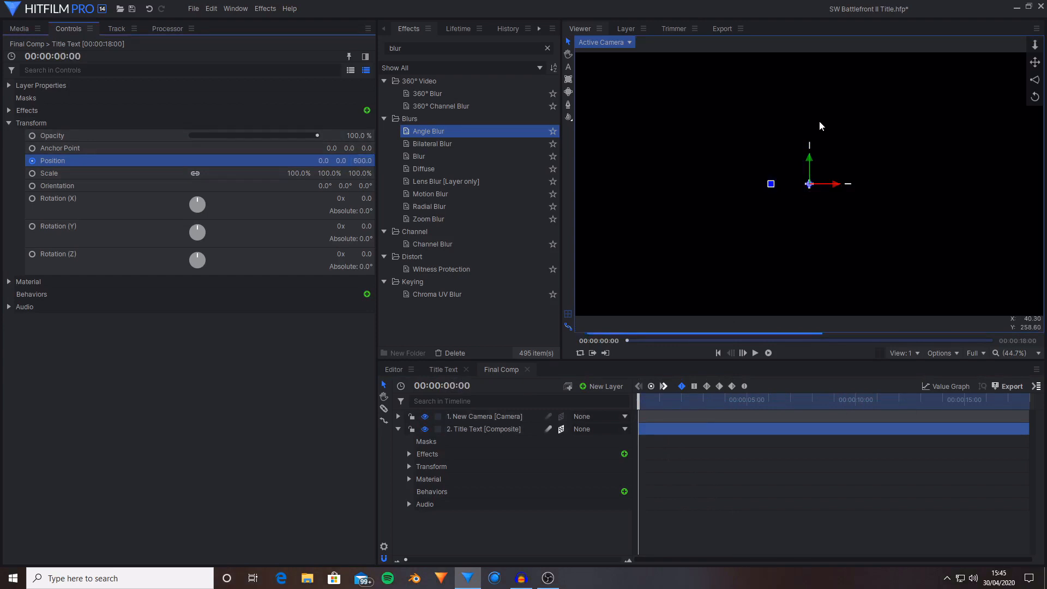
drag(766, 400, 815, 477)
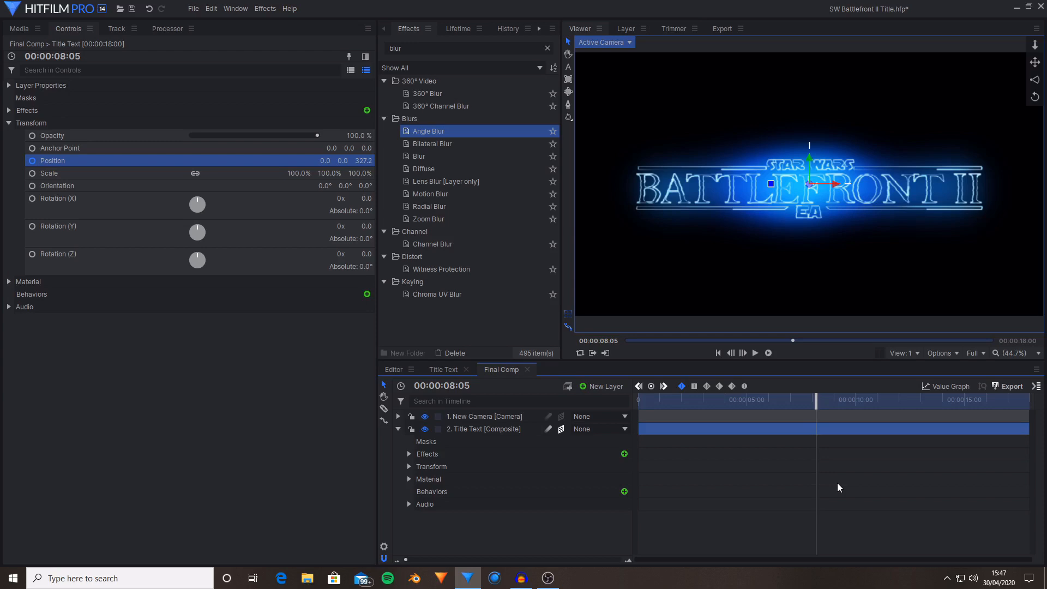